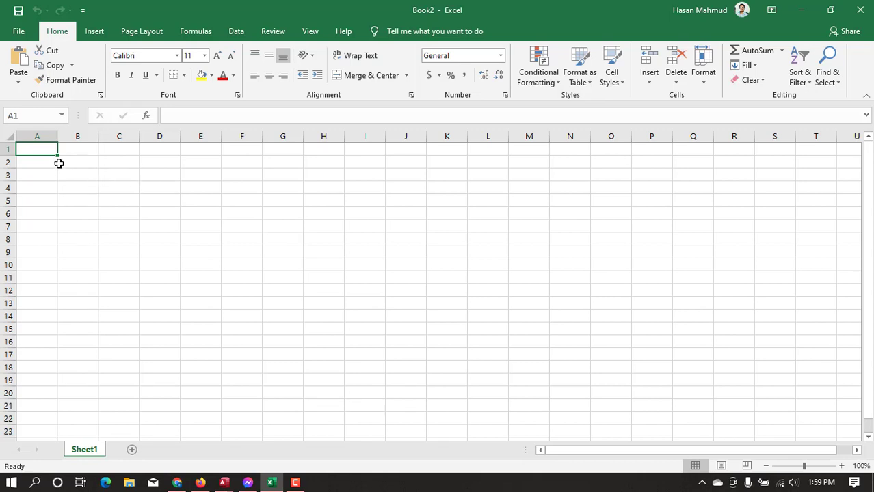
Enter the heading "Product Code" in cell A1
{"action": "left_click", "coordinate": [7, 149]}
{"action": "left_click", "coordinate": [42, 149]}
{"action": "type", "text": "Pro"}
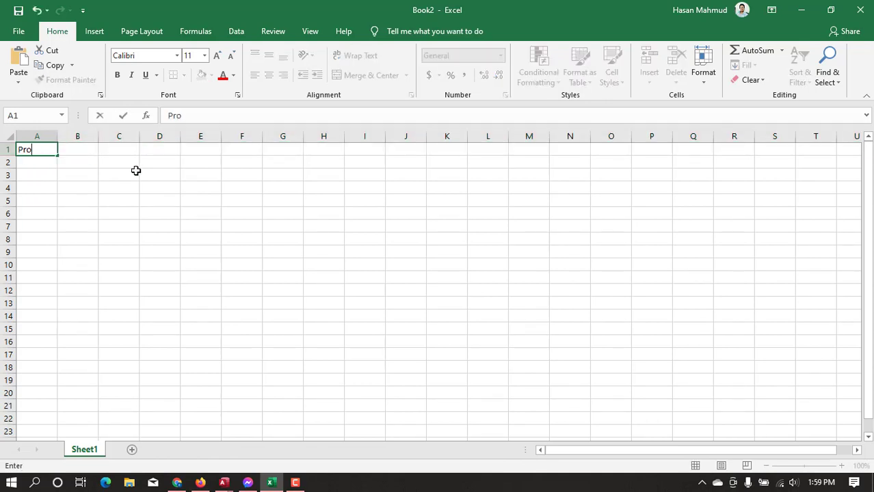
{"action": "type", "text": "duct DOd"}
{"action": "key", "text": "BackSpace"}
{"action": "key", "text": "BackSpace"}
{"action": "type", "text": "ode"}
{"action": "key", "text": "Tab"}
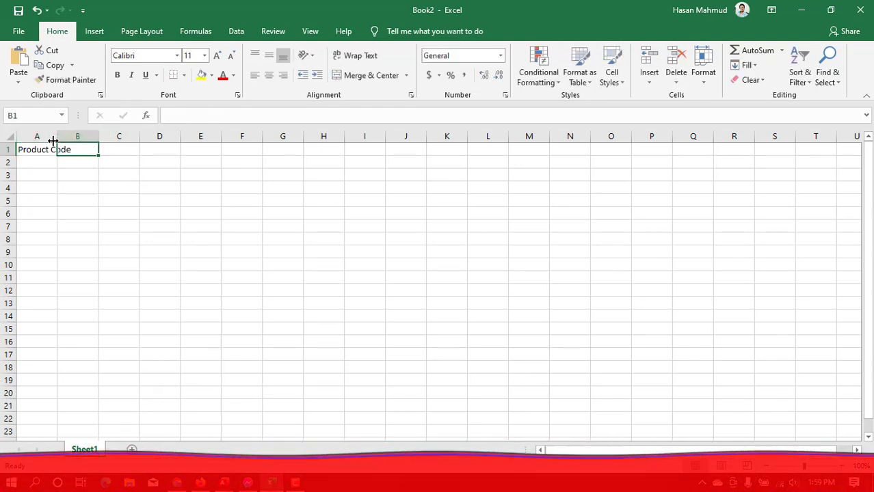
Fit the width of column A to its "Product Code" heading
{"action": "double_click", "coordinate": [57, 137]}
{"action": "left_click", "coordinate": [135, 214]}
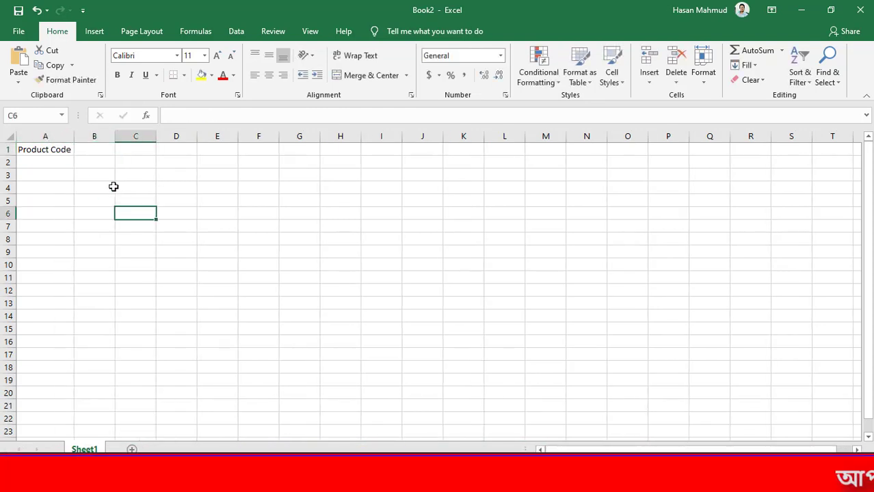
{"action": "left_click", "coordinate": [56, 136]}
Enter the heading "Product Name" in cell B1 and widen column B to fit it
{"action": "left_click", "coordinate": [94, 151]}
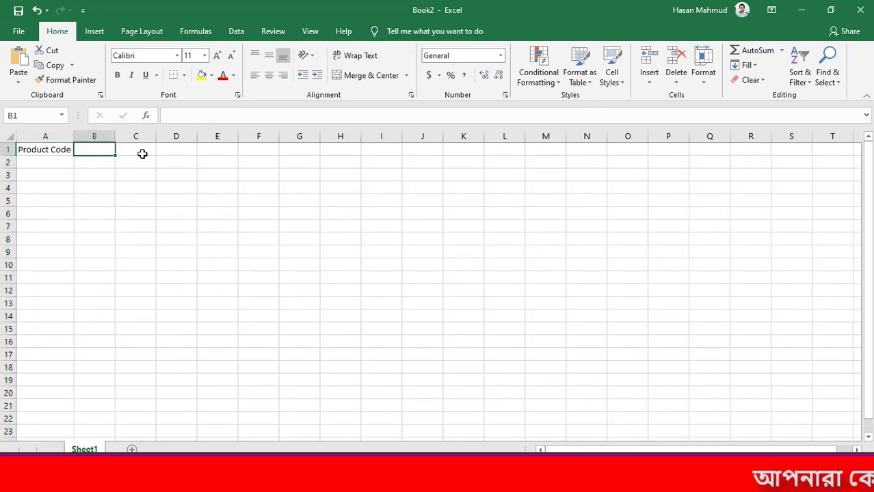
{"action": "type", "text": "ProductName"}
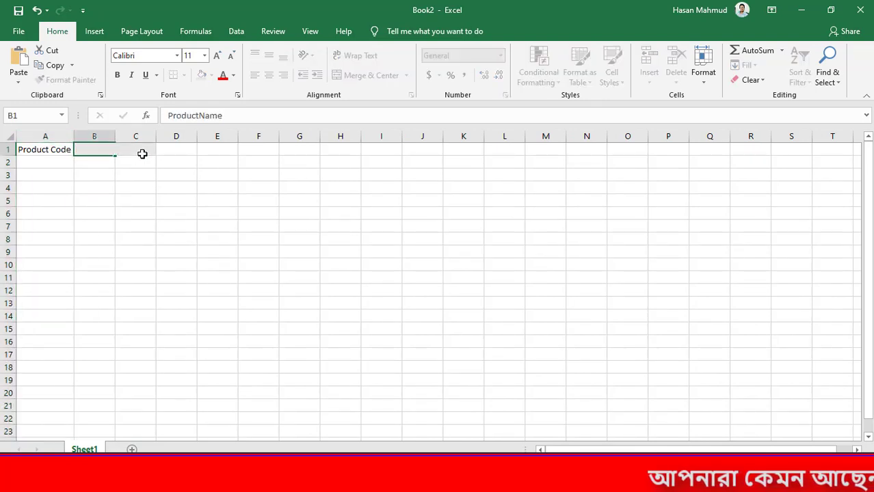
{"action": "key", "text": "Return"}
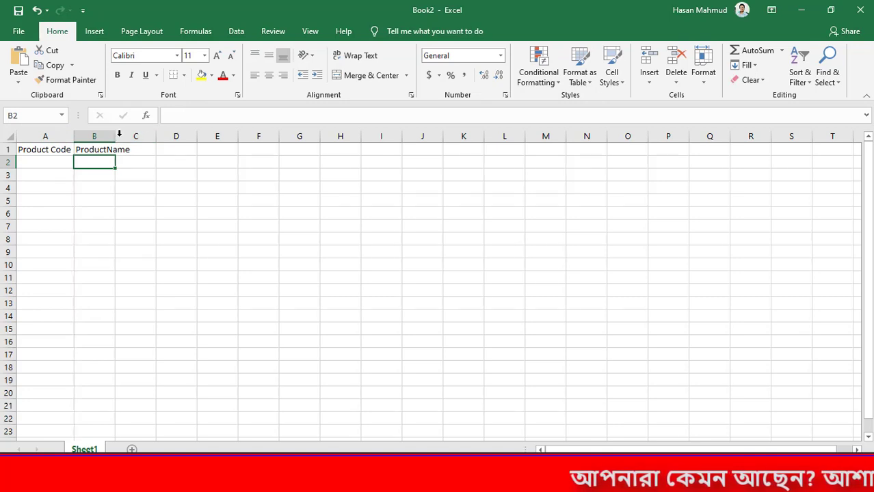
{"action": "double_click", "coordinate": [114, 136]}
{"action": "double_click", "coordinate": [118, 150]}
{"action": "left_click", "coordinate": [156, 160]}
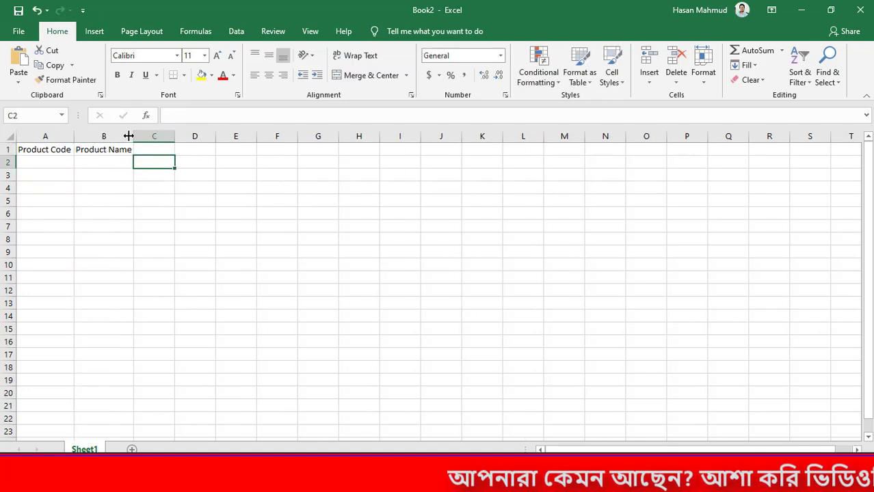
{"action": "left_click_drag", "start_coordinate": [129, 138], "coordinate": [131, 138]}
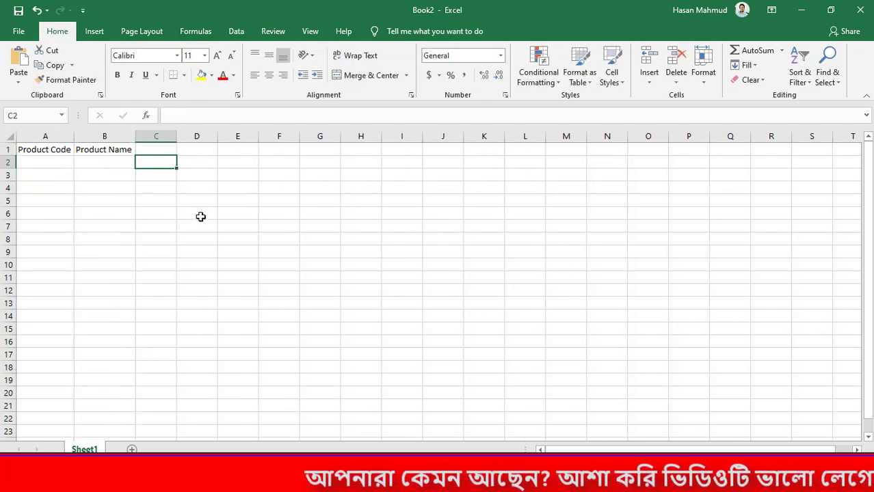
Enter the headings "Buy Rate" in cell C1 and "Sale Rate" in cell D1
{"action": "left_click", "coordinate": [168, 148]}
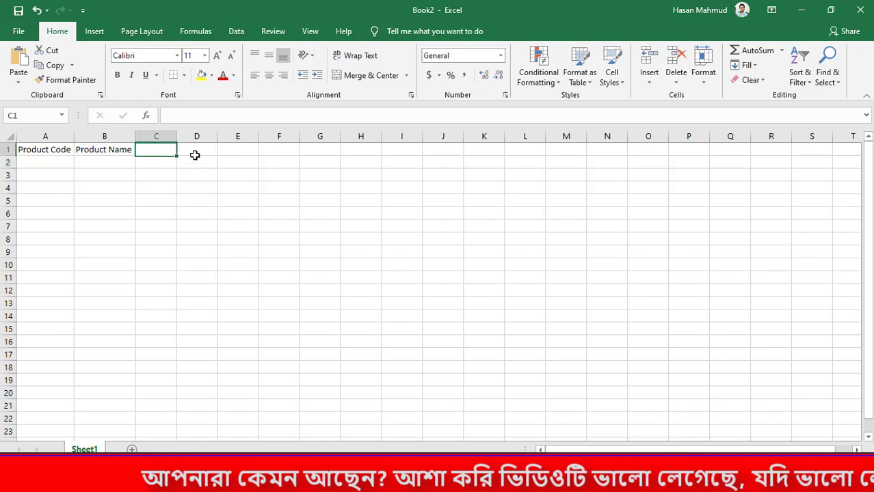
{"action": "type", "text": "Bu"}
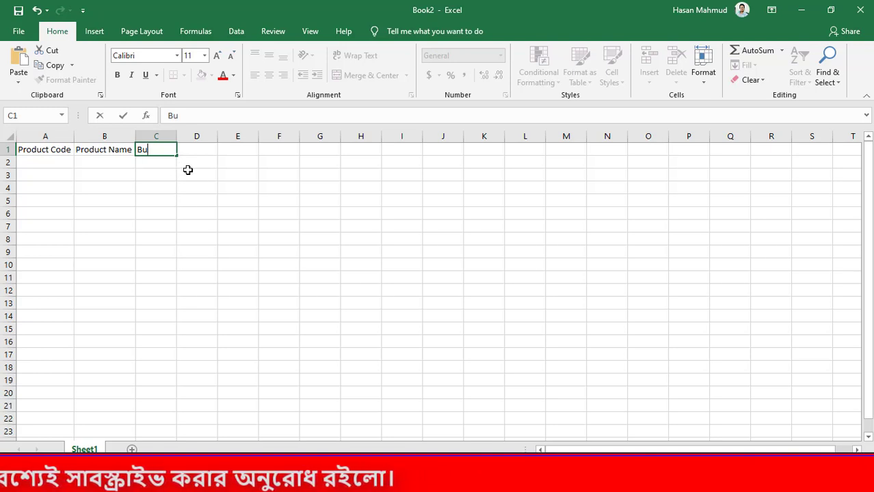
{"action": "type", "text": "Rate"}
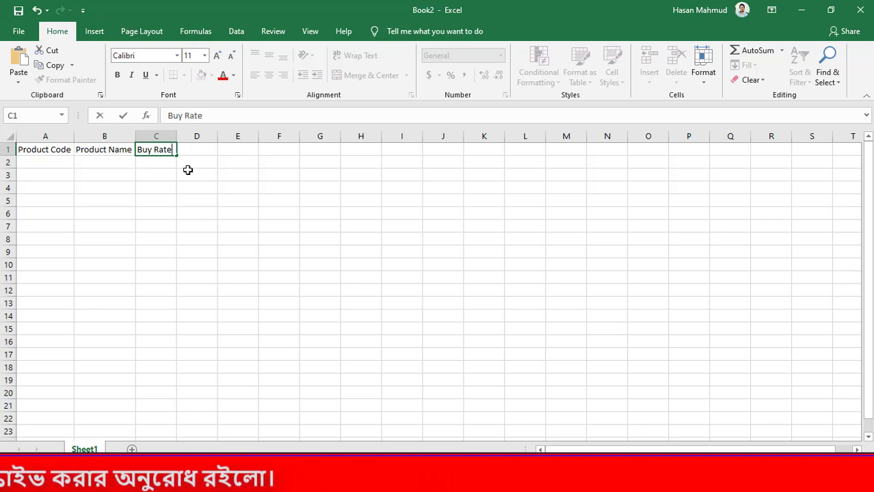
{"action": "key", "text": "Tab"}
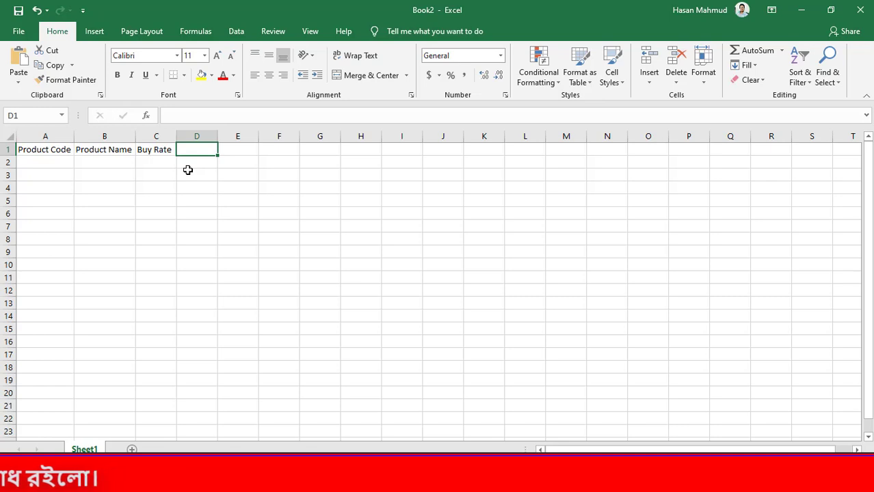
{"action": "type", "text": "Sale Rate"}
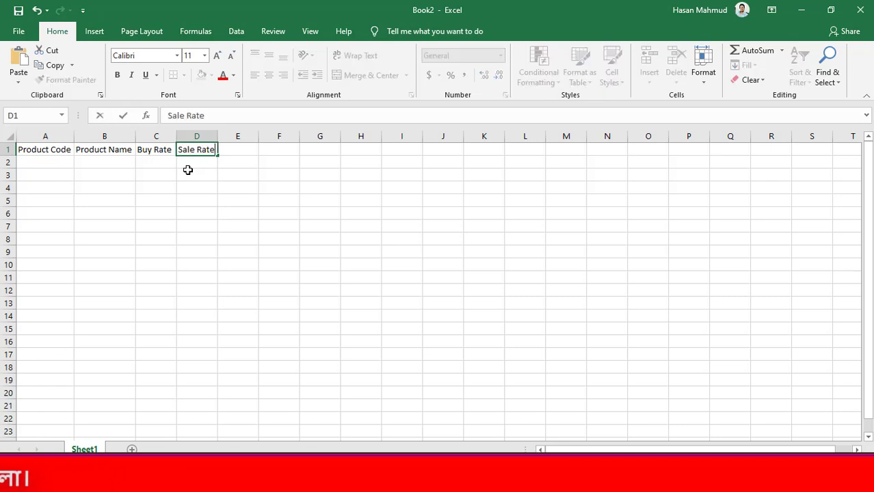
{"action": "key", "text": "Tab"}
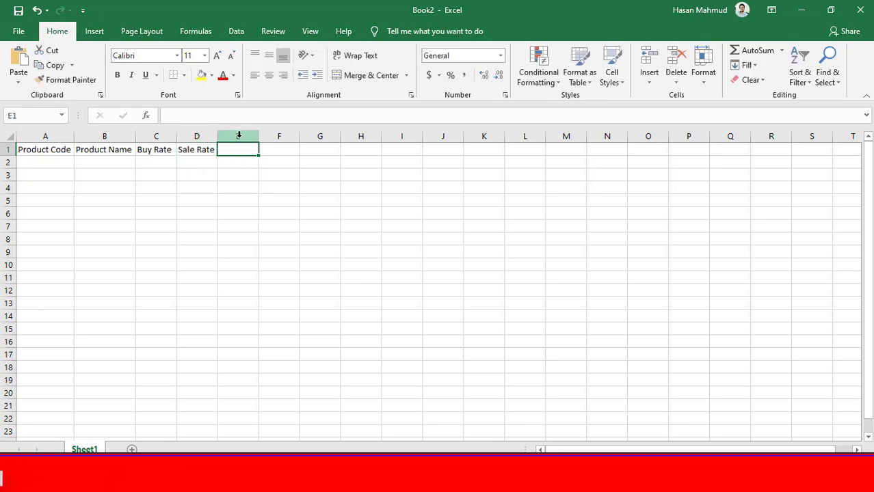
{"action": "key", "text": "Down"}
{"action": "left_click", "coordinate": [240, 200]}
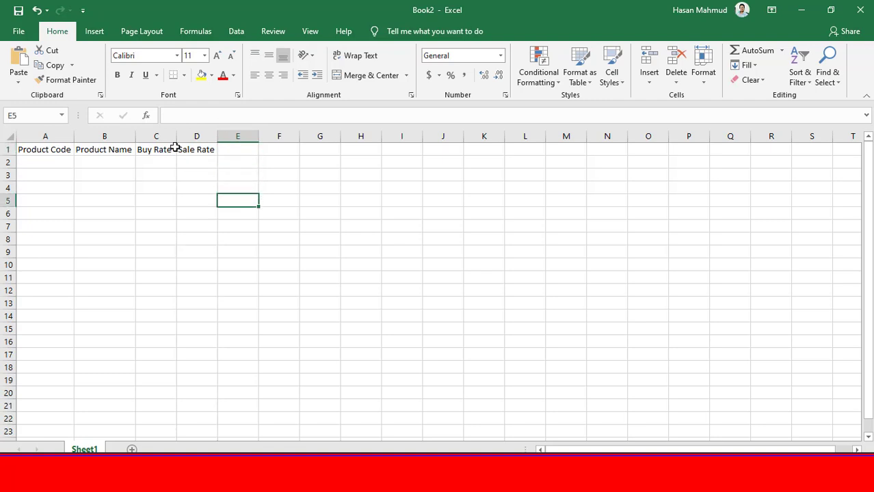
Slightly widen the Buy Rate and Sale Rate columns, C and D
{"action": "left_click_drag", "start_coordinate": [177, 137], "coordinate": [225, 136]}
{"action": "left_click", "coordinate": [249, 171]}
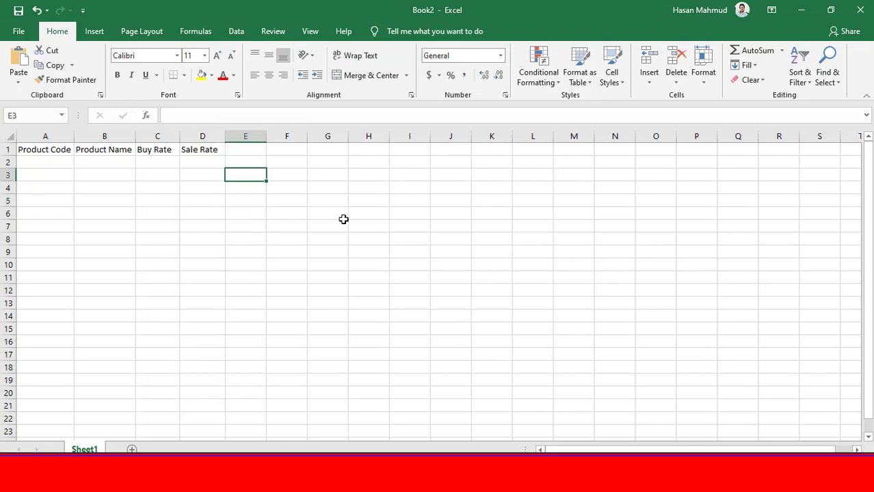
{"action": "left_click_drag", "start_coordinate": [45, 136], "coordinate": [205, 136]}
{"action": "left_click", "coordinate": [304, 186]}
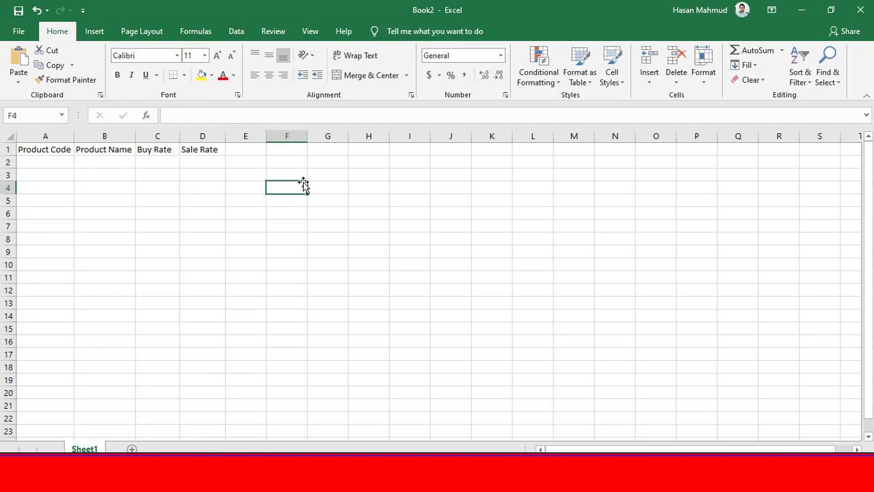
Fill row 2 with product code 1001, name Pendrive, buy rate 700 and sale rate 780
{"action": "left_click", "coordinate": [60, 165]}
{"action": "type", "text": "1"}
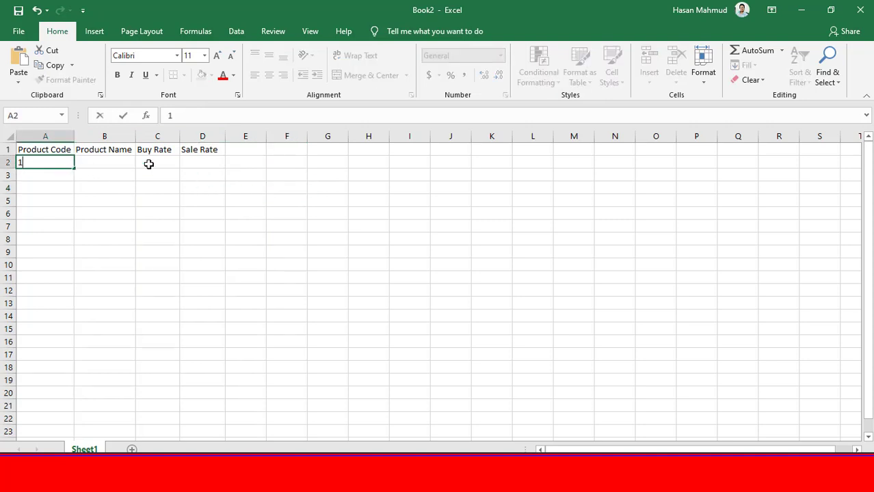
{"action": "type", "text": "001"}
{"action": "key", "text": "Tab"}
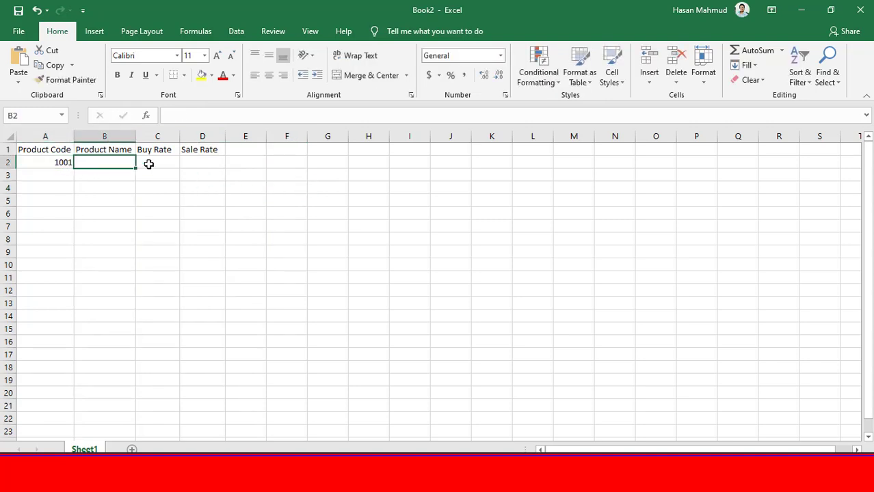
{"action": "type", "text": "Pendriv"}
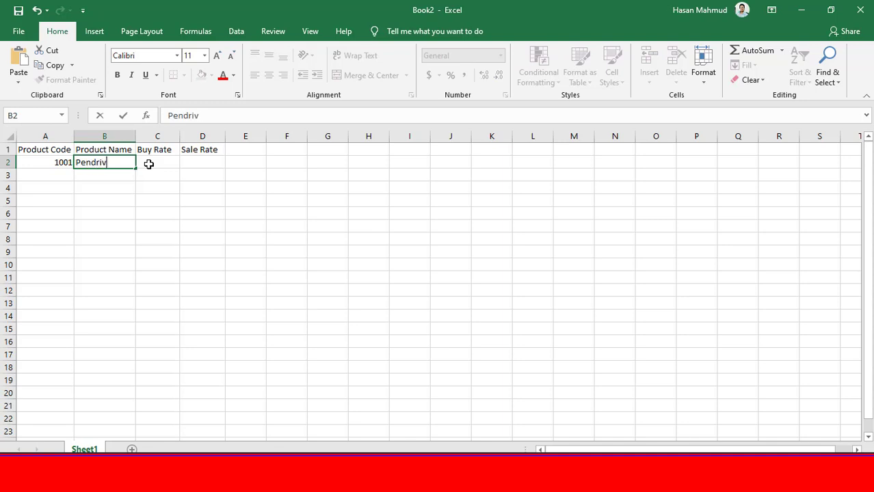
{"action": "type", "text": "e"}
{"action": "key", "text": "Tab"}
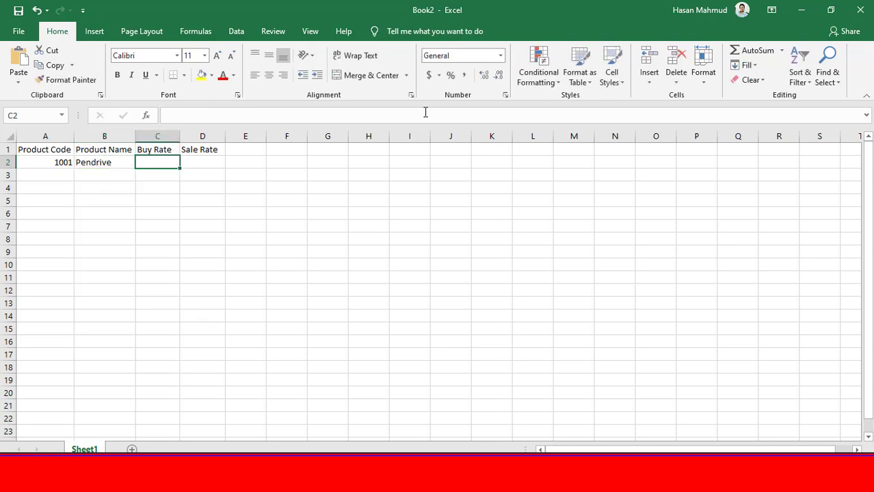
{"action": "type", "text": "700"}
{"action": "key", "text": "Tab"}
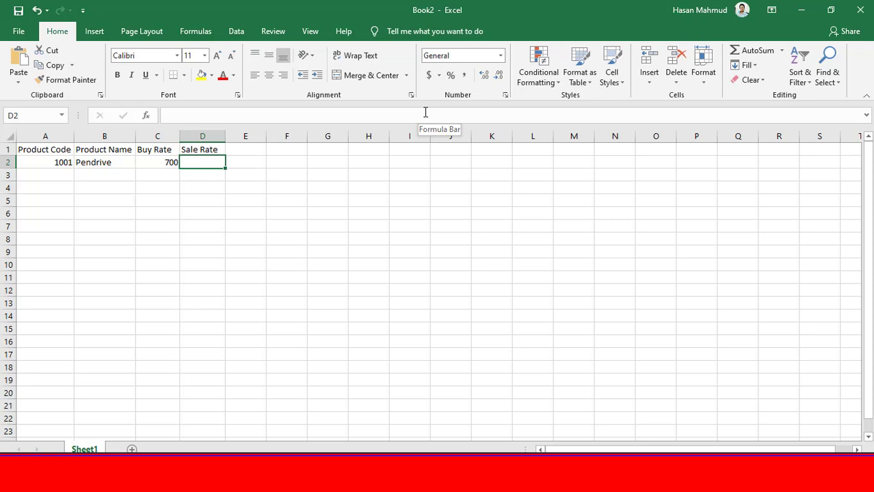
{"action": "type", "text": "780"}
{"action": "key", "text": "Return"}
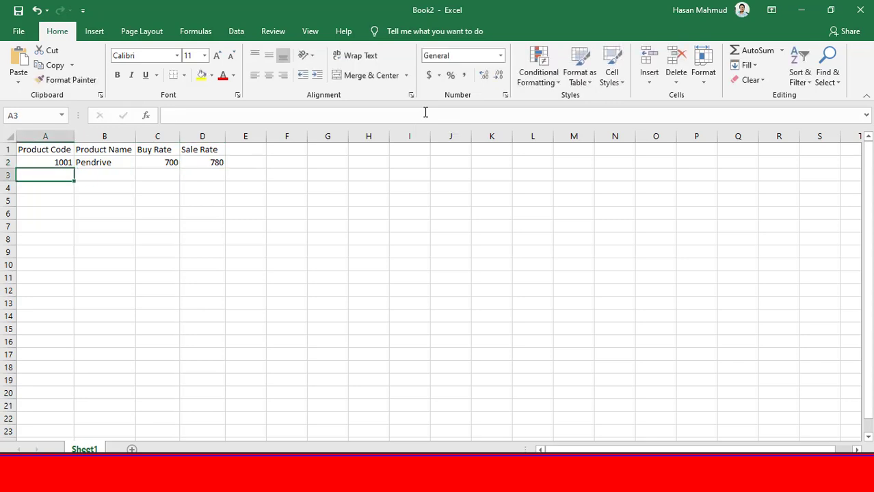
Enter product code 2001, name SSD Card and buy rate 2000 in row 3
{"action": "type", "text": "2001"}
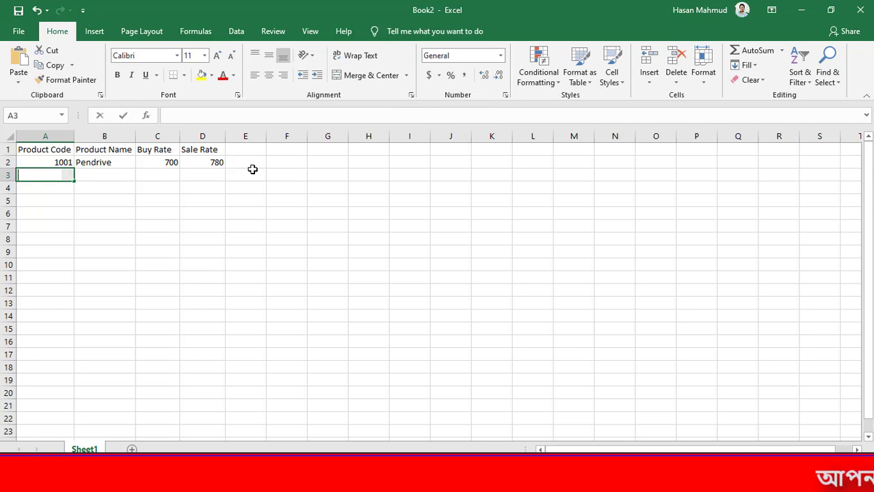
{"action": "key", "text": "Tab"}
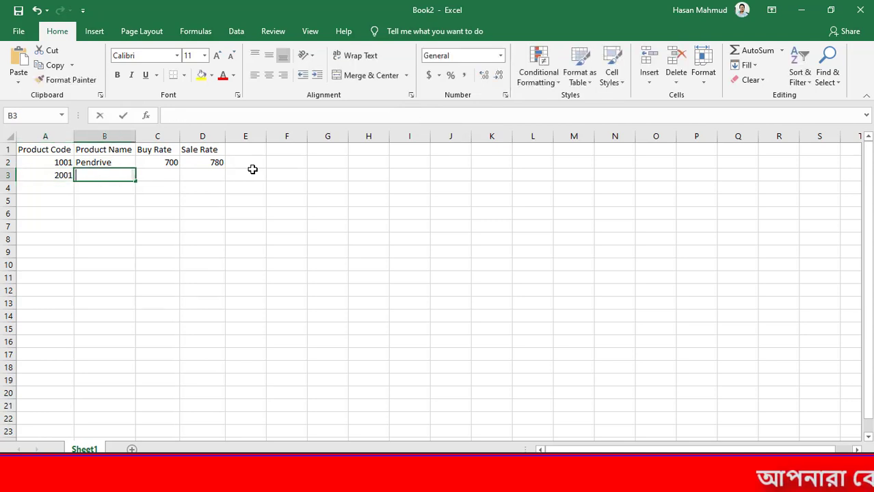
{"action": "type", "text": "SSD Card"}
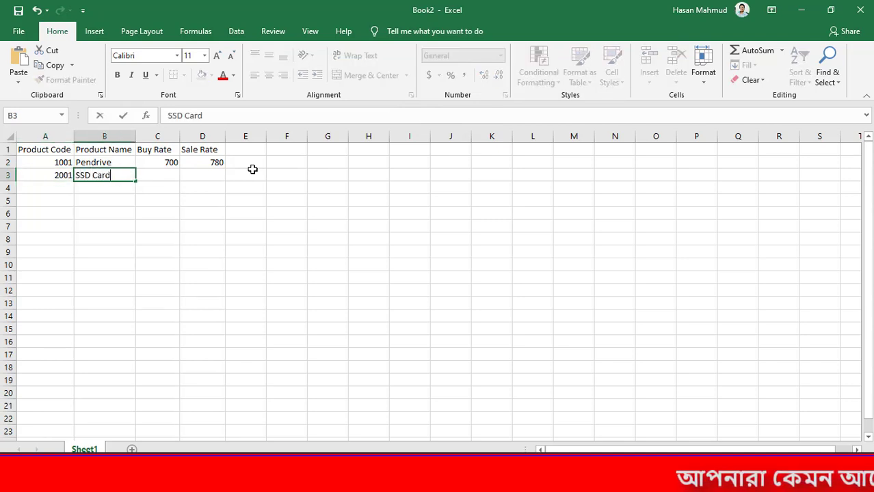
{"action": "key", "text": "Tab"}
{"action": "type", "text": "200"}
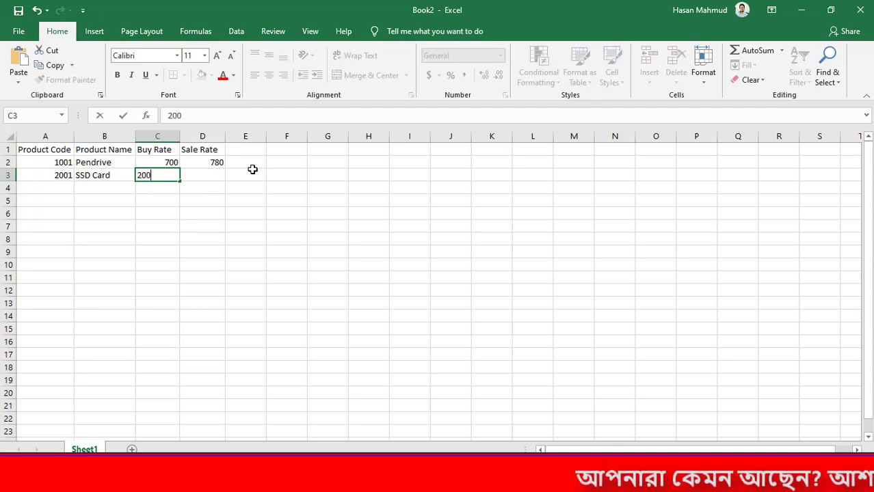
{"action": "key", "text": "Tab"}
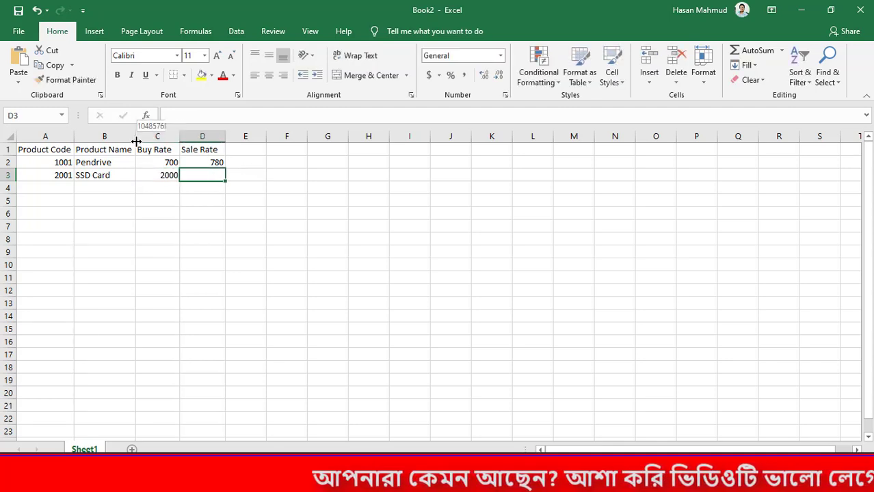
Widen the Product Name column B to give the names more room
{"action": "left_click_drag", "start_coordinate": [135, 140], "coordinate": [166, 145]}
{"action": "left_click_drag", "start_coordinate": [59, 162], "coordinate": [241, 168]}
{"action": "left_click", "coordinate": [221, 175]}
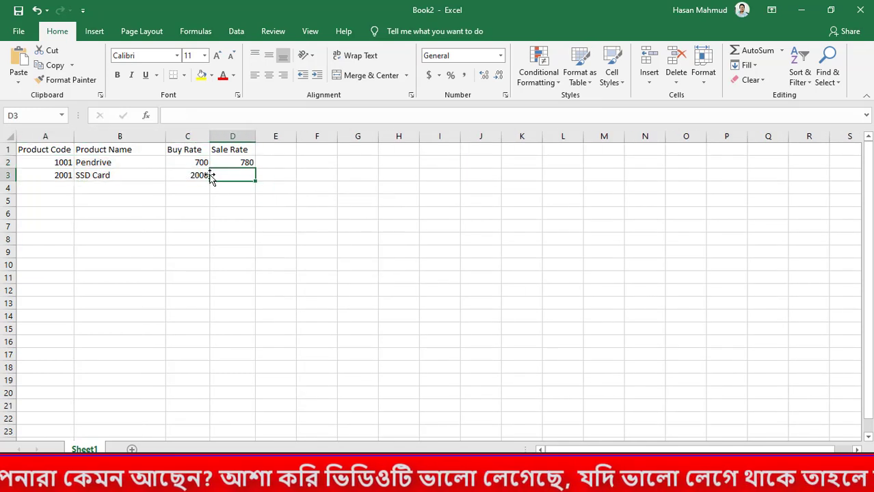
{"action": "left_click_drag", "start_coordinate": [64, 163], "coordinate": [250, 174]}
{"action": "left_click", "coordinate": [298, 189]}
Enter the sale rate 2200 for the SSD Card in cell D3
{"action": "left_click", "coordinate": [224, 178]}
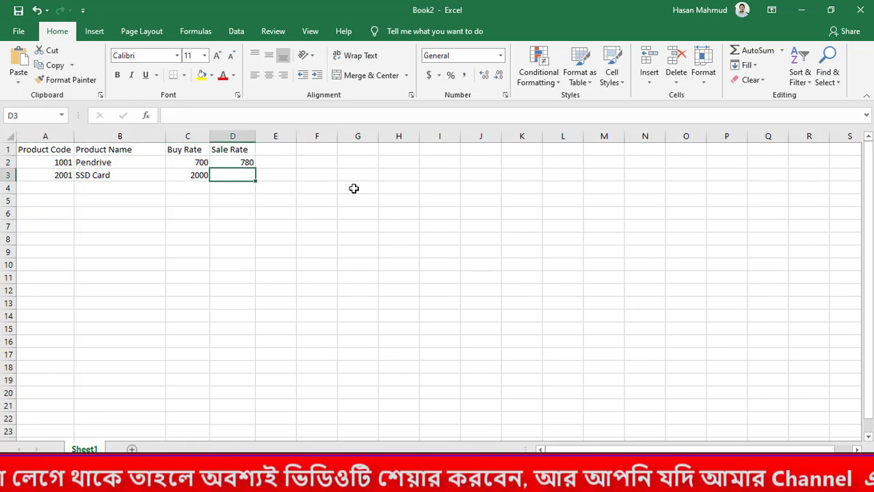
{"action": "type", "text": "2200"}
{"action": "key", "text": "Return"}
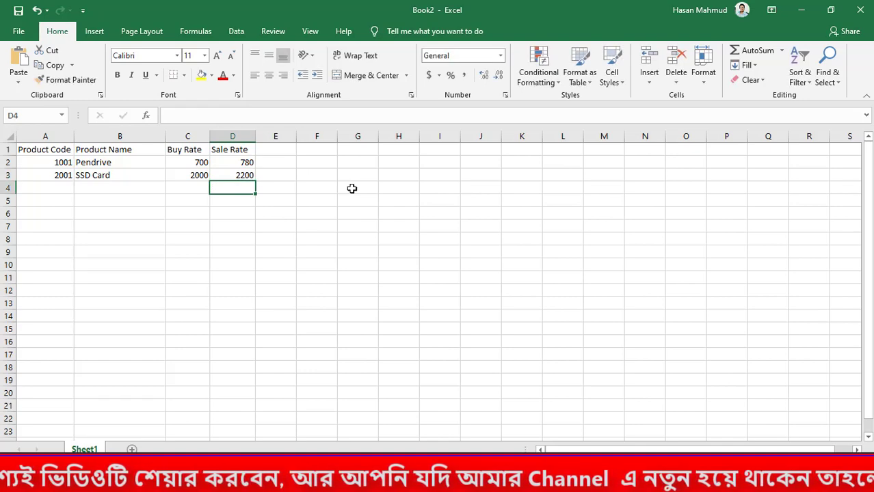
{"action": "left_click_drag", "start_coordinate": [66, 163], "coordinate": [222, 172]}
{"action": "left_click", "coordinate": [345, 163]}
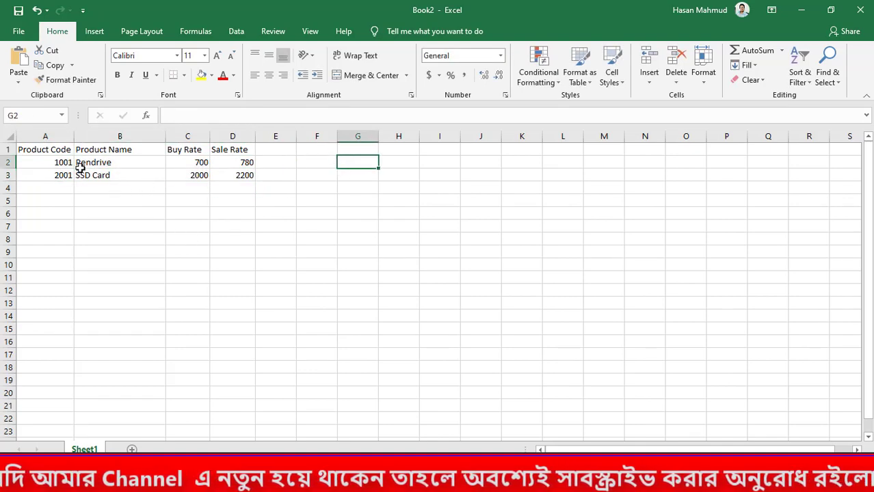
{"action": "left_click", "coordinate": [60, 236]}
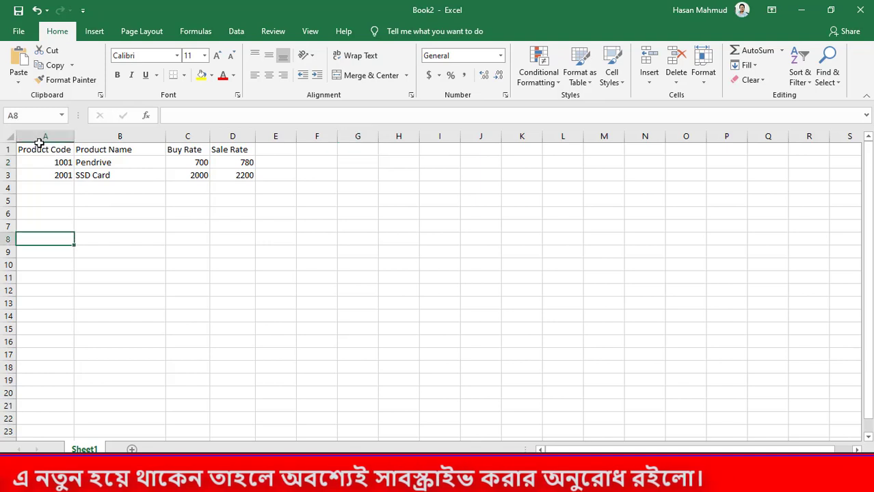
Insert an empty row above the product list headers and enter the title Stock List in cell A1
{"action": "left_click", "coordinate": [8, 149]}
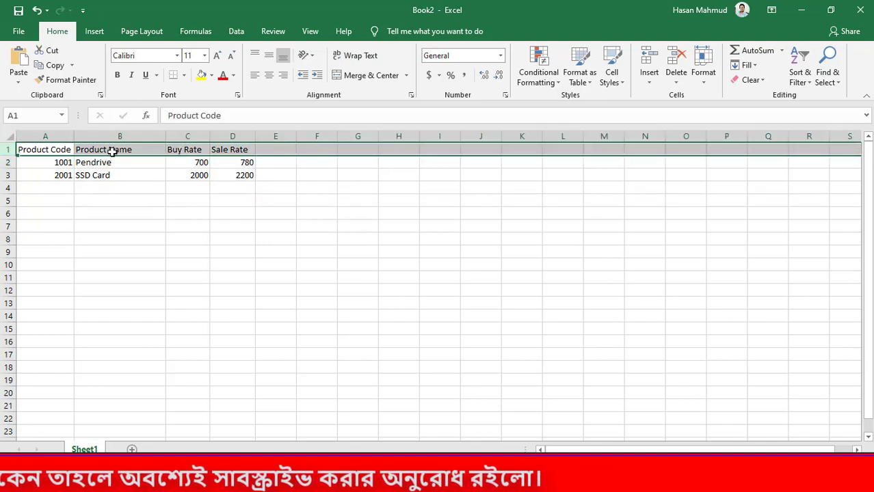
{"action": "right_click", "coordinate": [7, 151]}
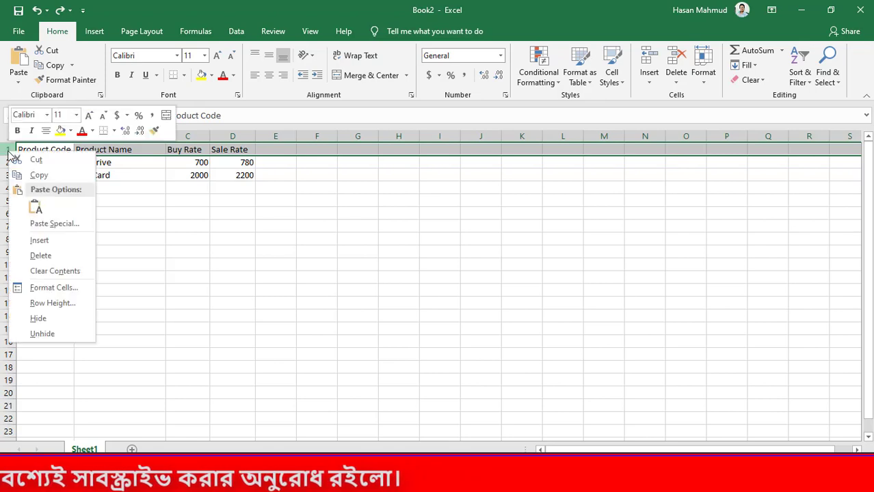
{"action": "left_click", "coordinate": [55, 241]}
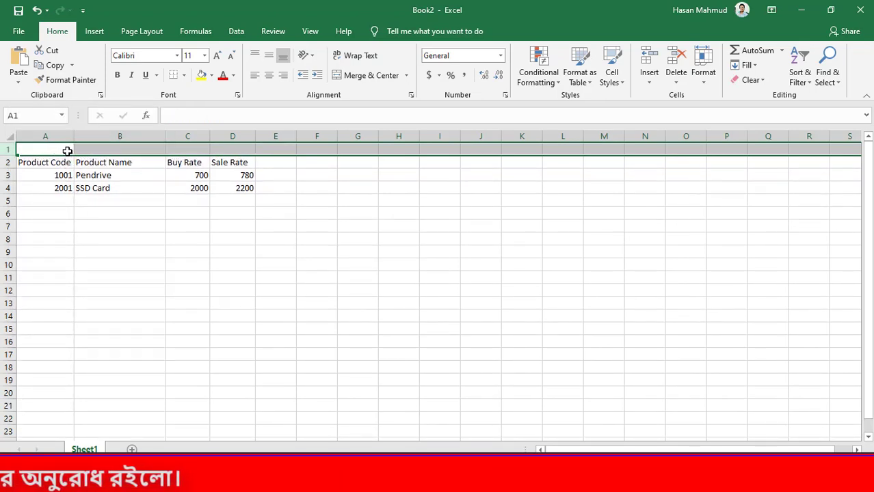
{"action": "left_click", "coordinate": [66, 150]}
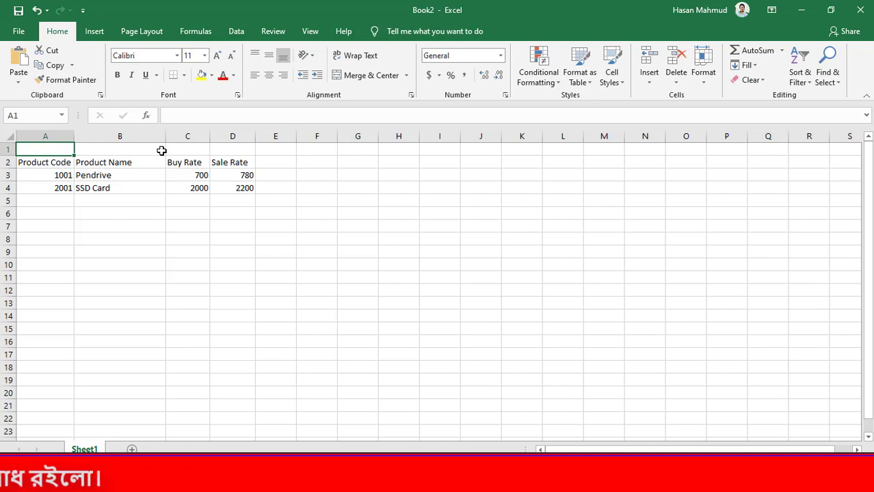
{"action": "type", "text": "Stock L"}
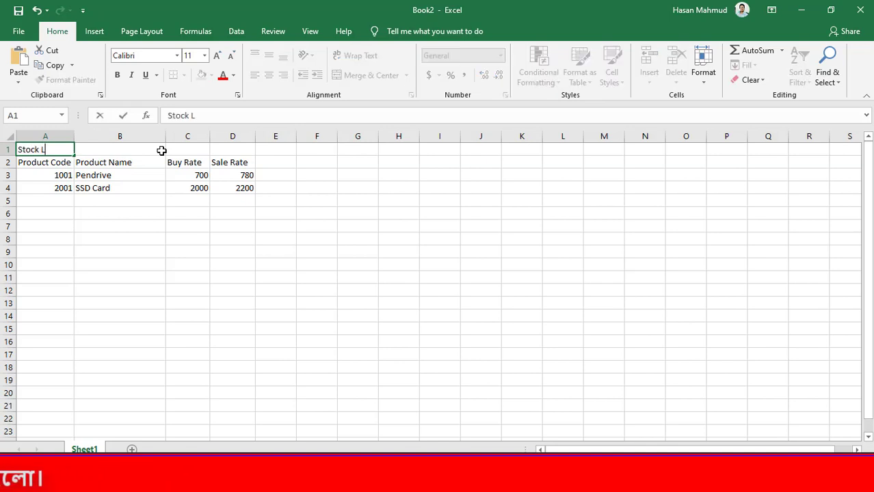
{"action": "type", "text": "is"}
{"action": "key", "text": "Tab"}
{"action": "key", "text": "Tab"}
{"action": "key", "text": "Tab"}
{"action": "key", "text": "Tab"}
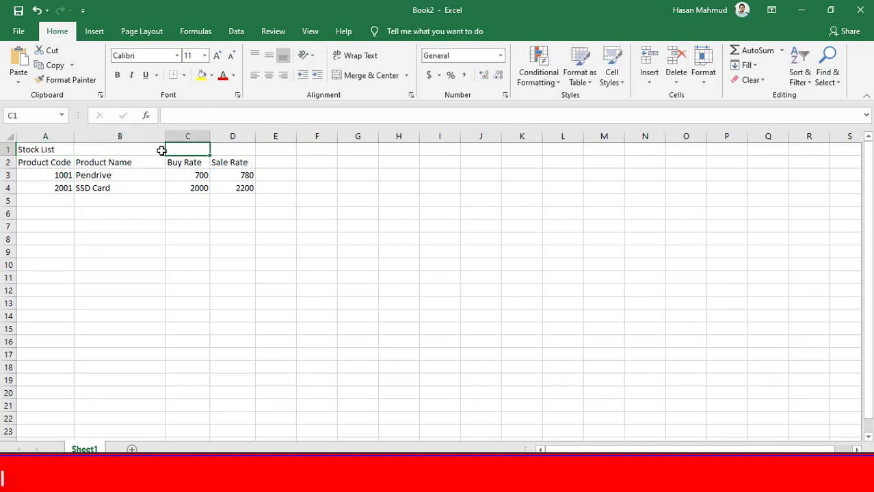
Enter the title Stock Sale in cell F1 and fit column F's width to it
{"action": "key", "text": "Tab"}
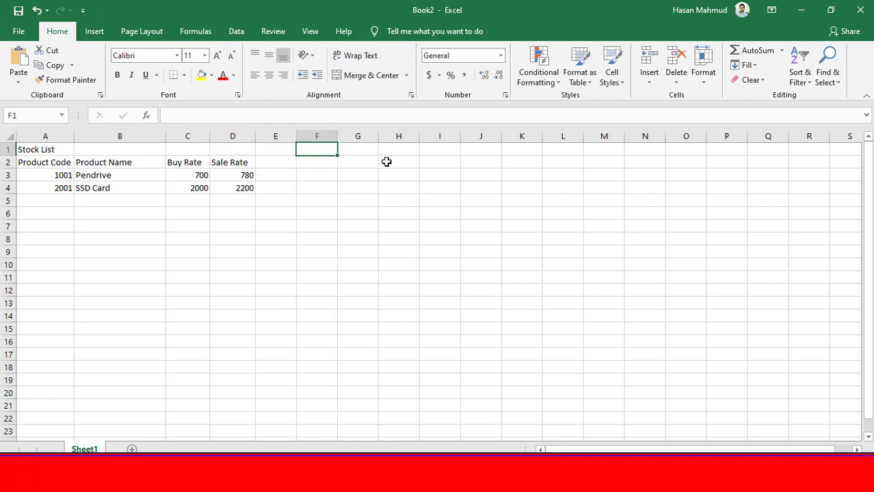
{"action": "type", "text": "Stock"}
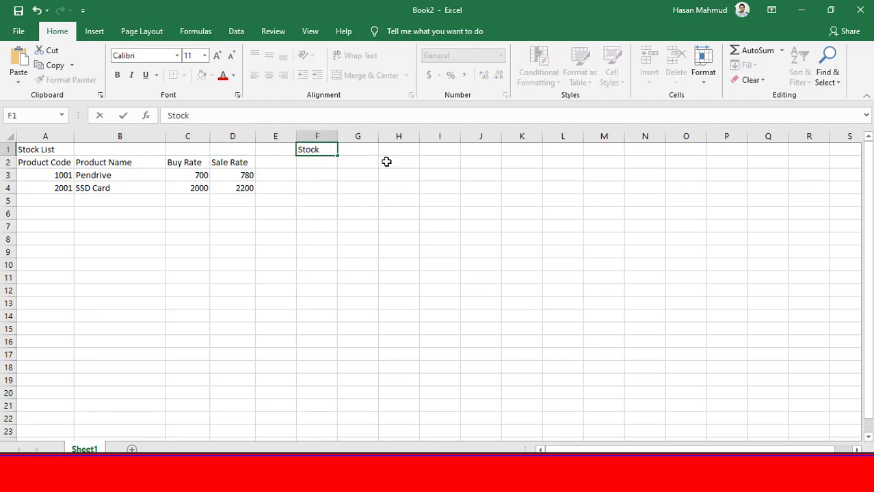
{"action": "type", "text": " Sale"}
{"action": "key", "text": "Tab"}
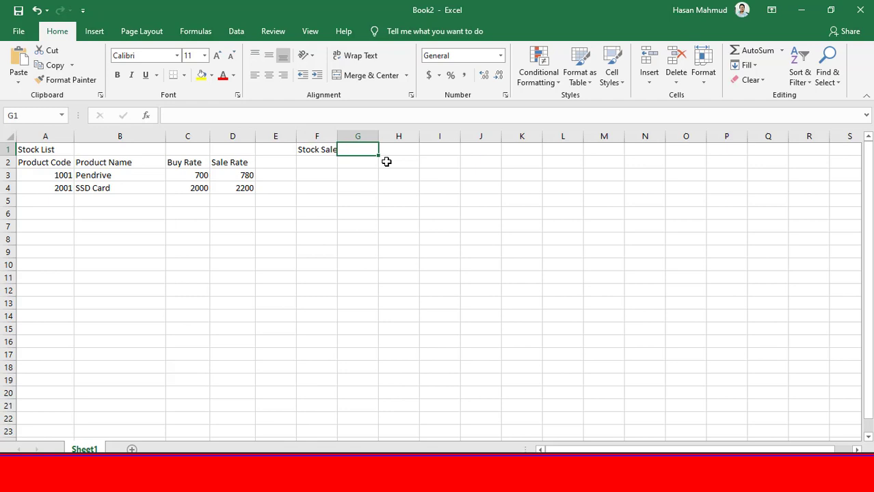
{"action": "left_click", "coordinate": [328, 162]}
{"action": "double_click", "coordinate": [337, 136]}
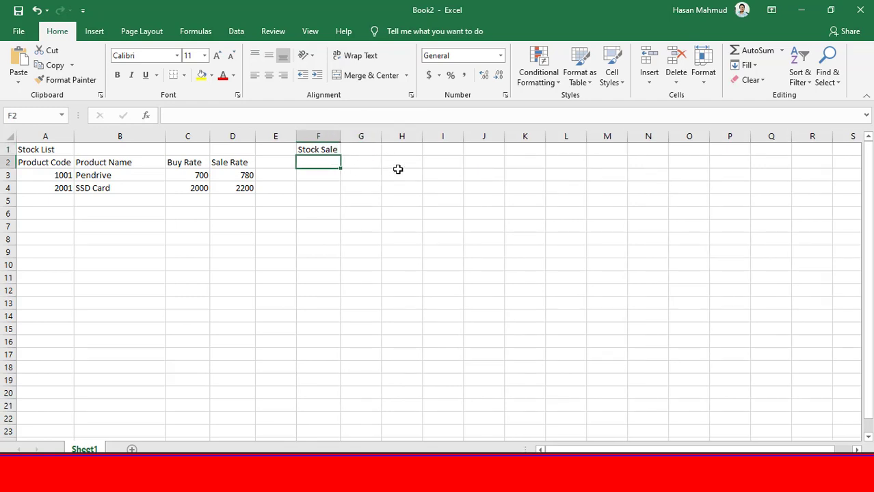
{"action": "left_click_drag", "start_coordinate": [324, 136], "coordinate": [493, 136]}
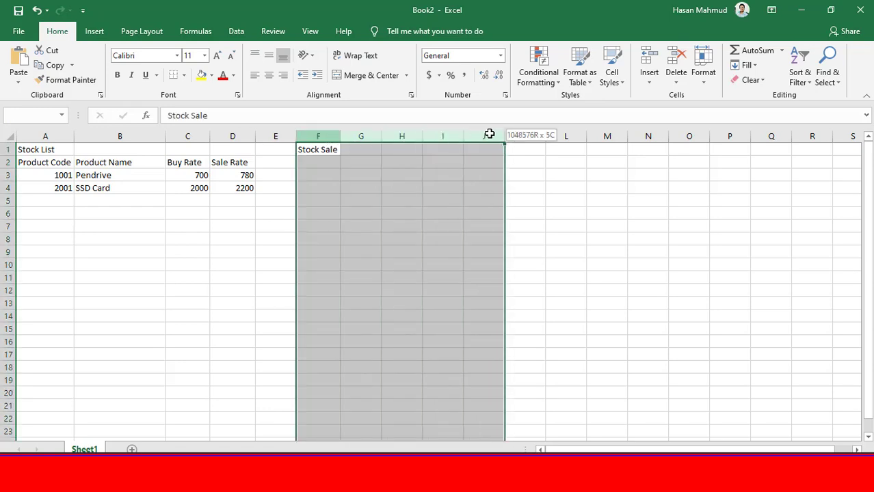
{"action": "left_click_drag", "start_coordinate": [328, 200], "coordinate": [446, 367]}
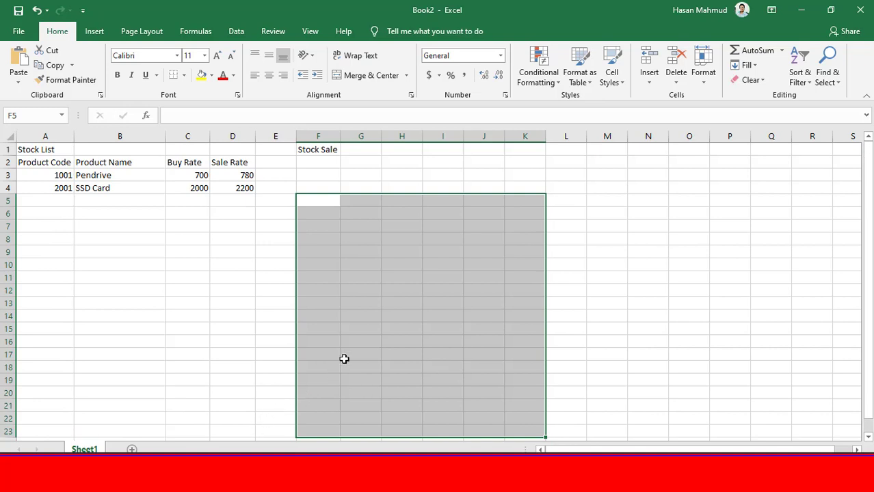
{"action": "left_click", "coordinate": [593, 237]}
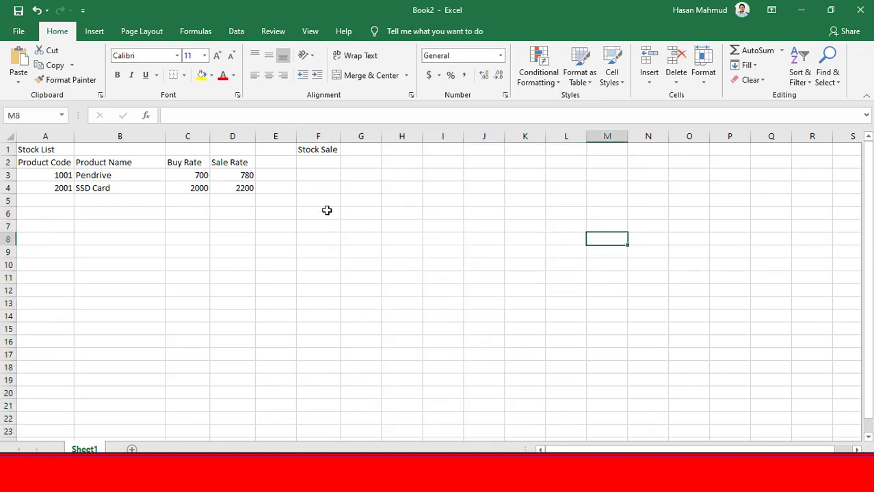
{"action": "left_click_drag", "start_coordinate": [329, 212], "coordinate": [285, 254]}
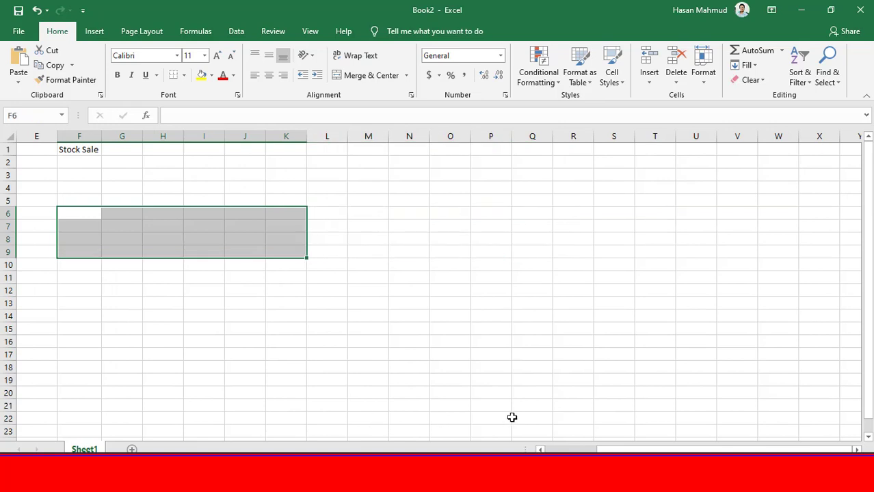
{"action": "left_click_drag", "start_coordinate": [659, 450], "coordinate": [520, 444]}
{"action": "left_click_drag", "start_coordinate": [318, 226], "coordinate": [318, 239]}
Enter the header Product Code in cell F2 and fit column F's width to the text
{"action": "left_click", "coordinate": [327, 166]}
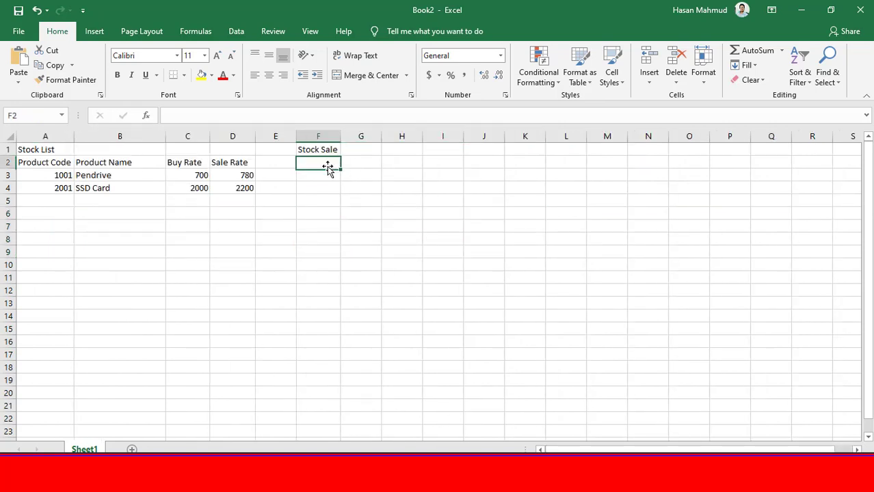
{"action": "type", "text": "Product Code"}
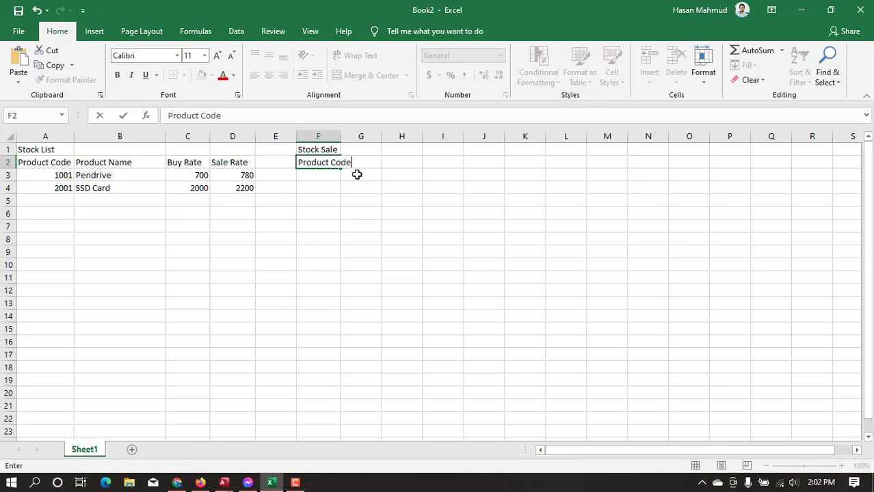
{"action": "key", "text": "Tab"}
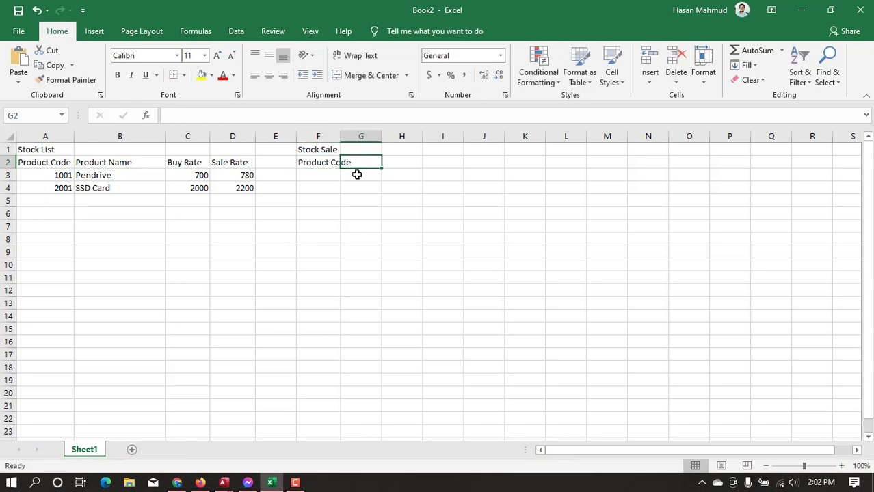
{"action": "double_click", "coordinate": [340, 136]}
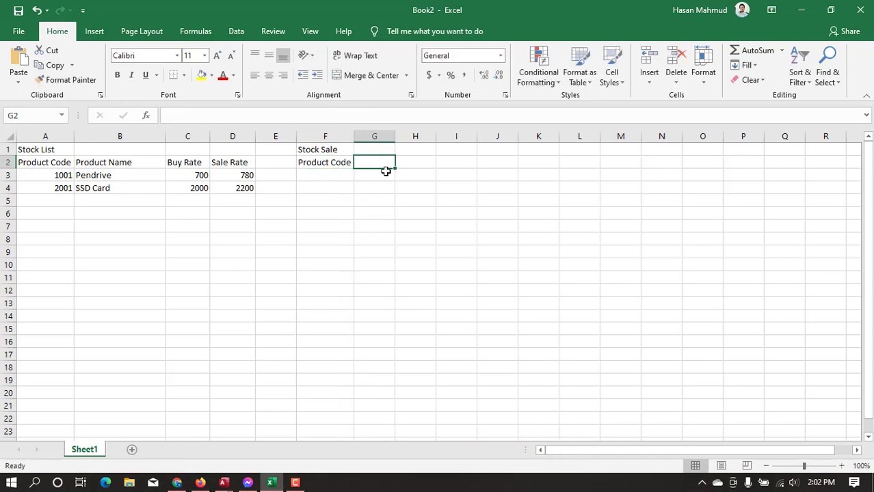
Enter the header Product Name in cell G2 and fit column G's width to the text
{"action": "type", "text": "Pro"}
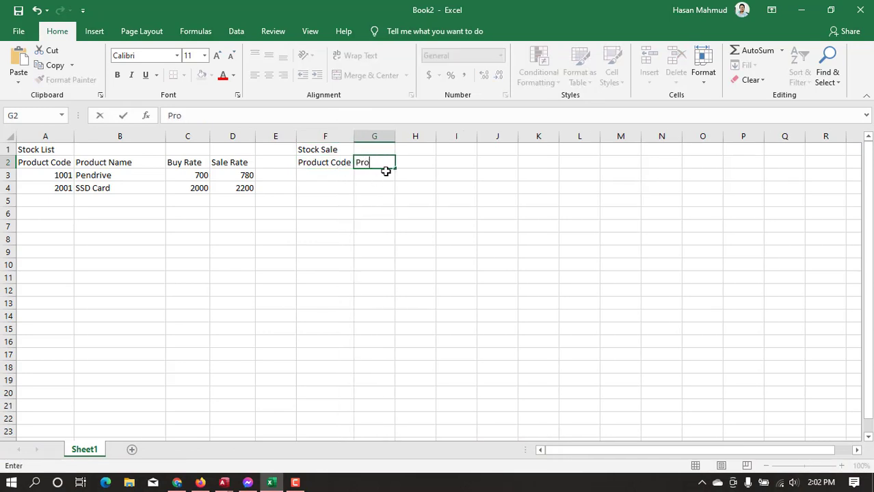
{"action": "type", "text": "duct Name"}
{"action": "key", "text": "Tab"}
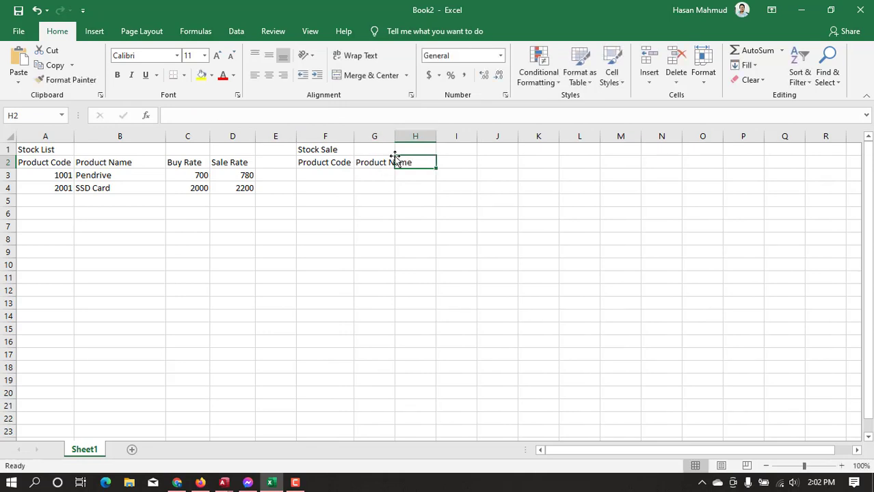
{"action": "double_click", "coordinate": [400, 136]}
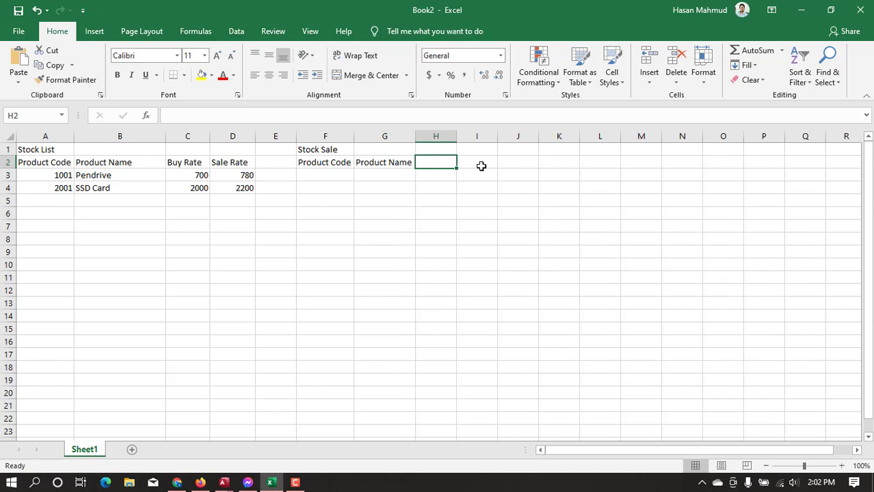
Add the headers Sale Rate in cell H2 and Sale QTY in cell I2
{"action": "type", "text": "Sale"}
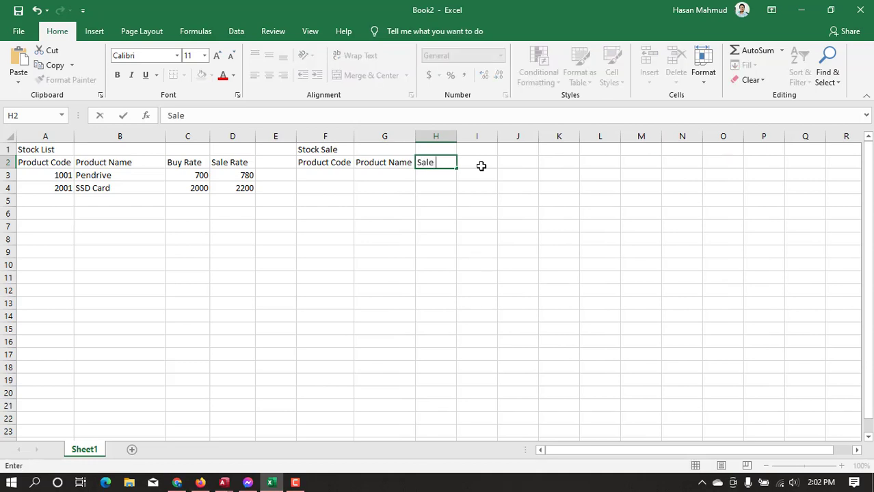
{"action": "type", "text": " Rate"}
{"action": "key", "text": "Tab"}
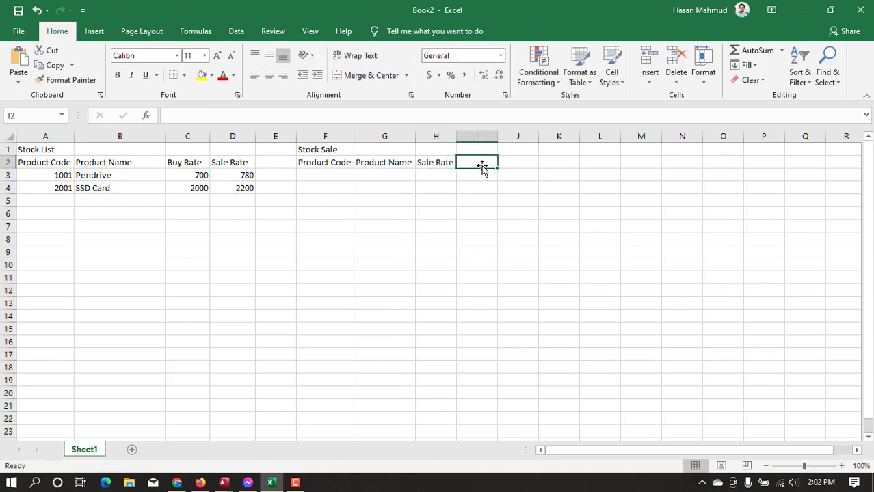
{"action": "type", "text": "Sal"}
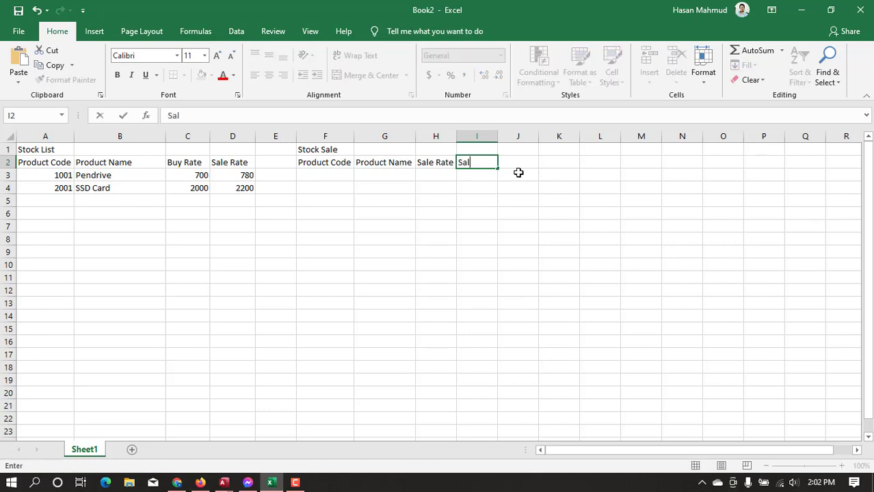
{"action": "type", "text": "e QTY"}
{"action": "key", "text": "Tab"}
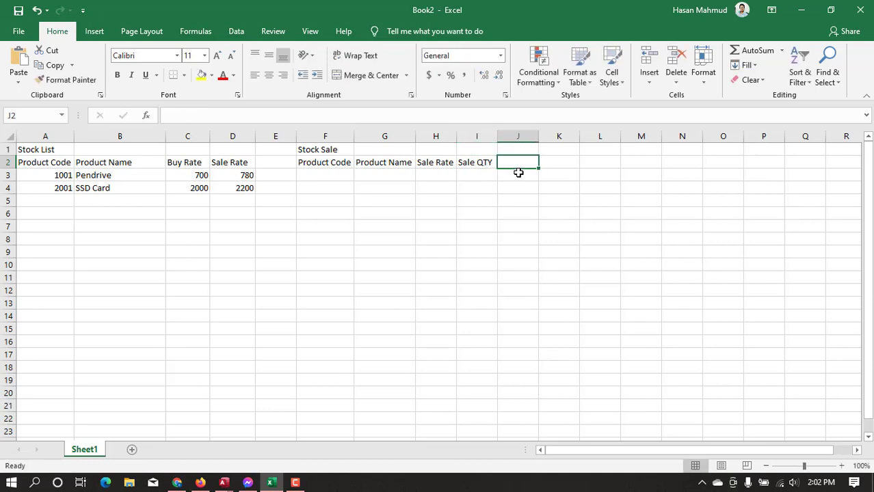
Enter the header Total Taka in cell J2 and widen columns I and J slightly
{"action": "key", "text": "ctrl+s"}
{"action": "key", "text": "Escape"}
{"action": "type", "text": "Total Takaq"}
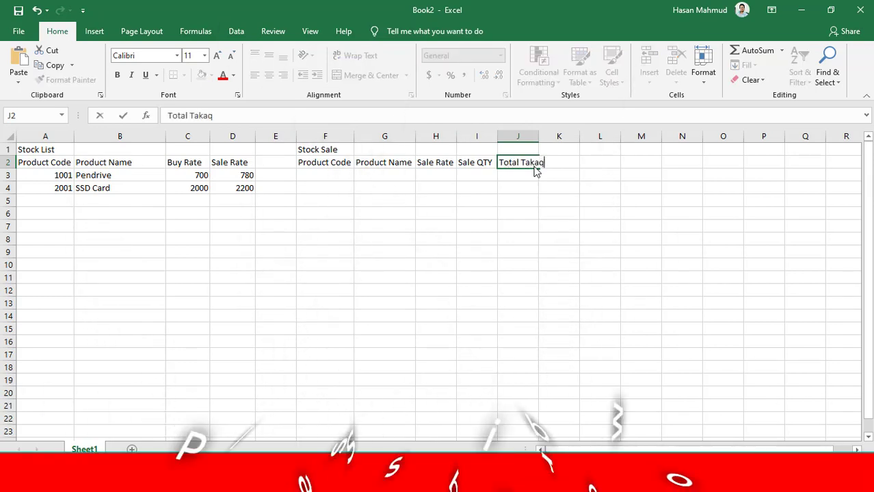
{"action": "key", "text": "BackSpace"}
{"action": "key", "text": "Tab"}
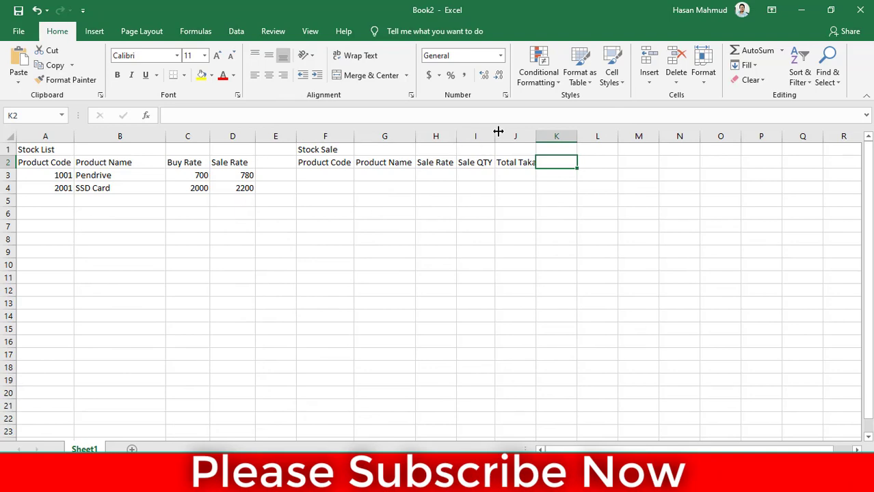
{"action": "left_click_drag", "start_coordinate": [499, 132], "coordinate": [550, 136]}
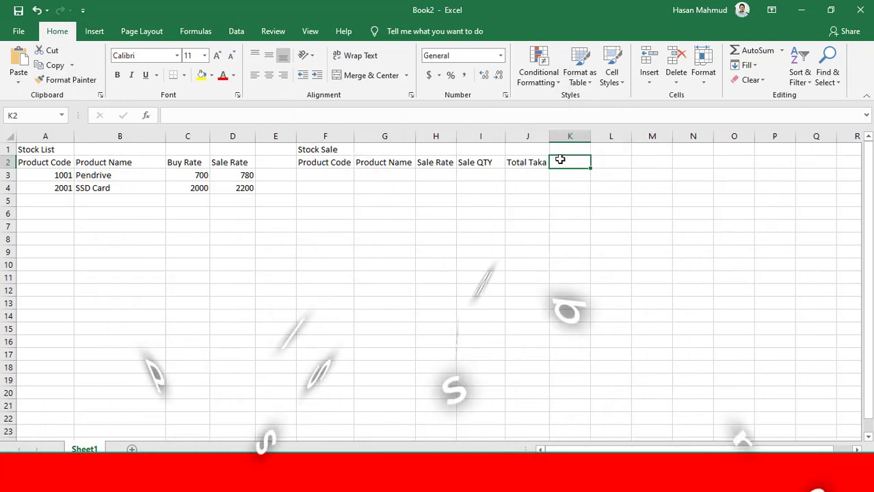
Enter the header Sale Date in cell K2 to complete the Stock Sale header row
{"action": "key", "text": "ctrl+s"}
{"action": "left_click", "coordinate": [564, 320]}
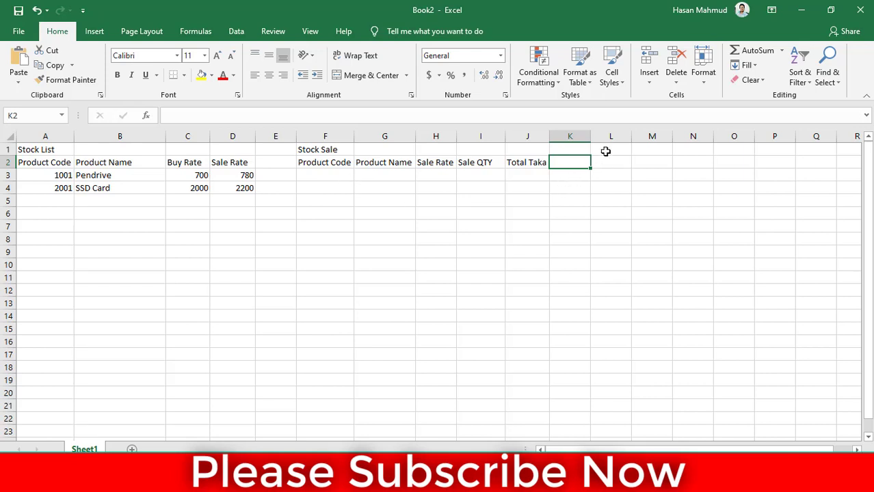
{"action": "type", "text": "Sale Date"}
{"action": "key", "text": "Return"}
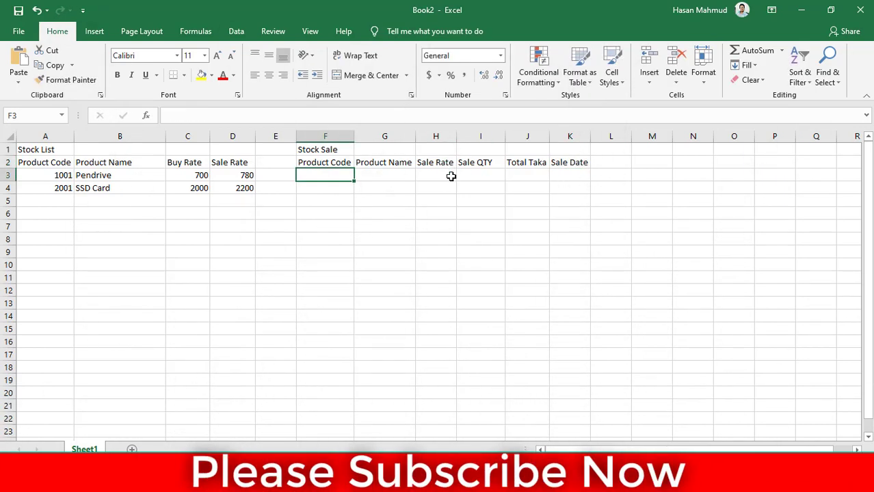
{"action": "left_click", "coordinate": [576, 176]}
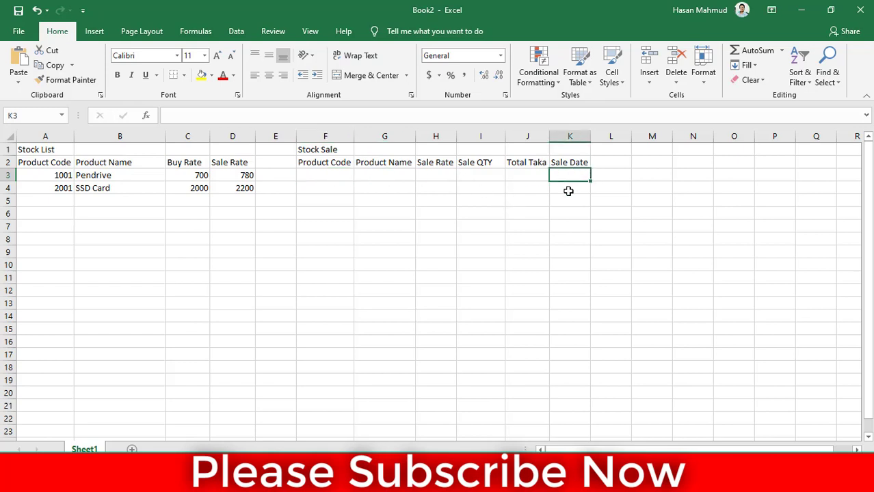
Enter product code 1001 in cell F3 as the first Stock Sale entry
{"action": "left_click", "coordinate": [323, 175]}
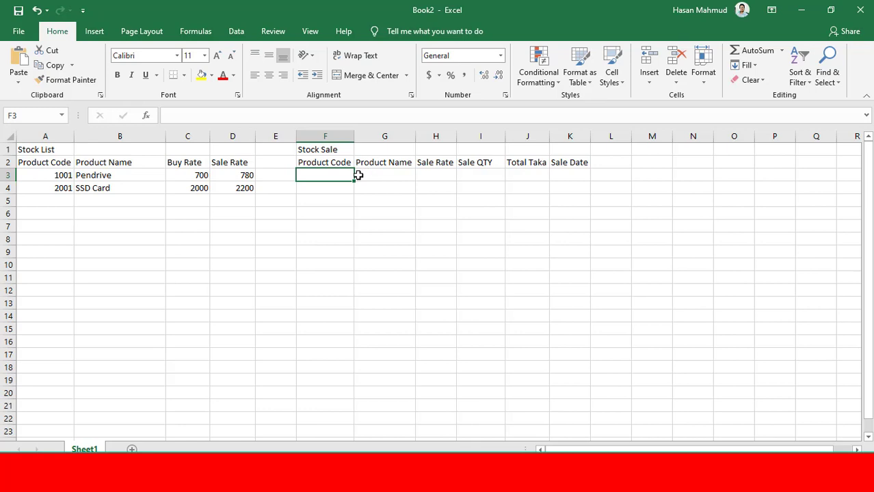
{"action": "type", "text": "1001"}
{"action": "key", "text": "Tab"}
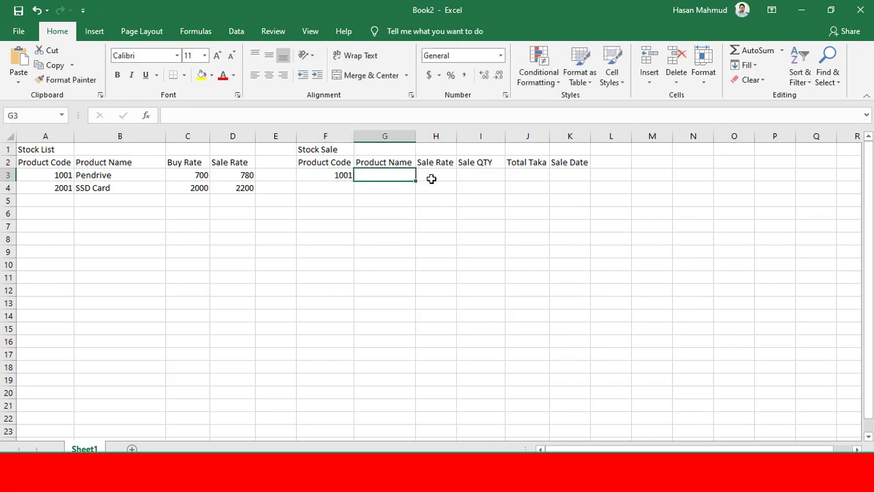
Look up the product name in G3 with the exact-match formula =VLOOKUP(F3,A:D,2,FALSE)
{"action": "type", "text": "="}
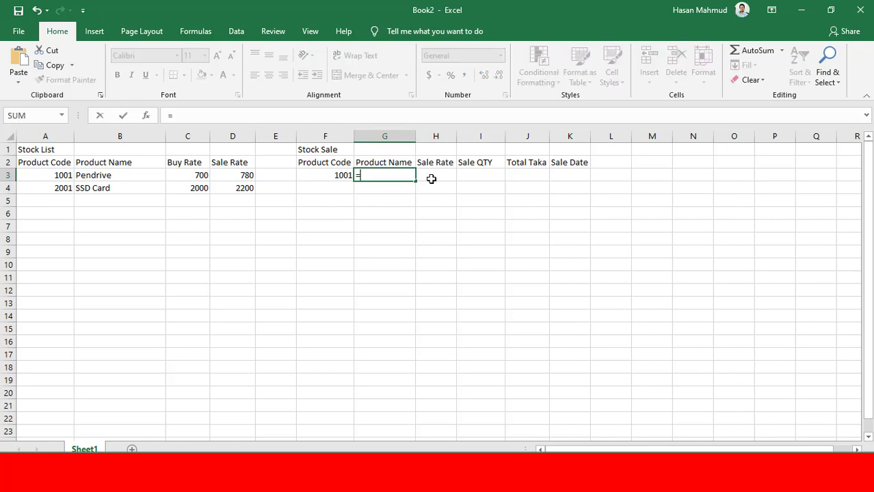
{"action": "type", "text": "vlo"}
{"action": "key", "text": "Tab"}
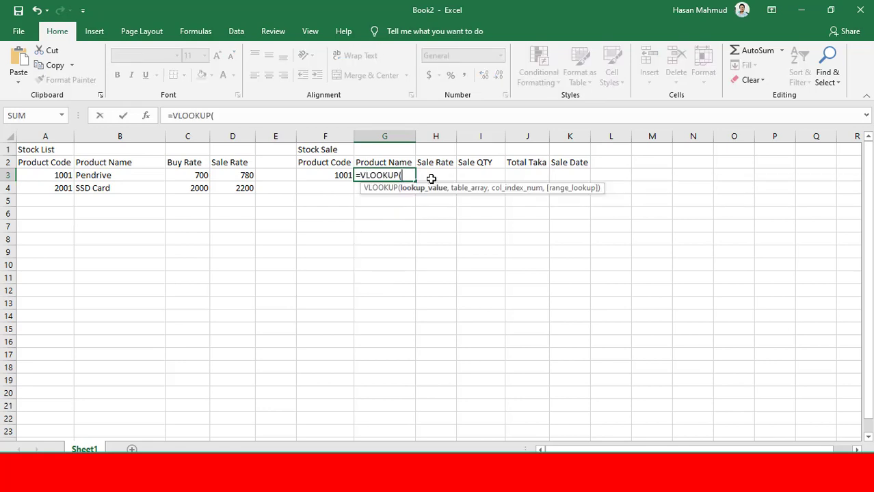
{"action": "left_click", "coordinate": [321, 175]}
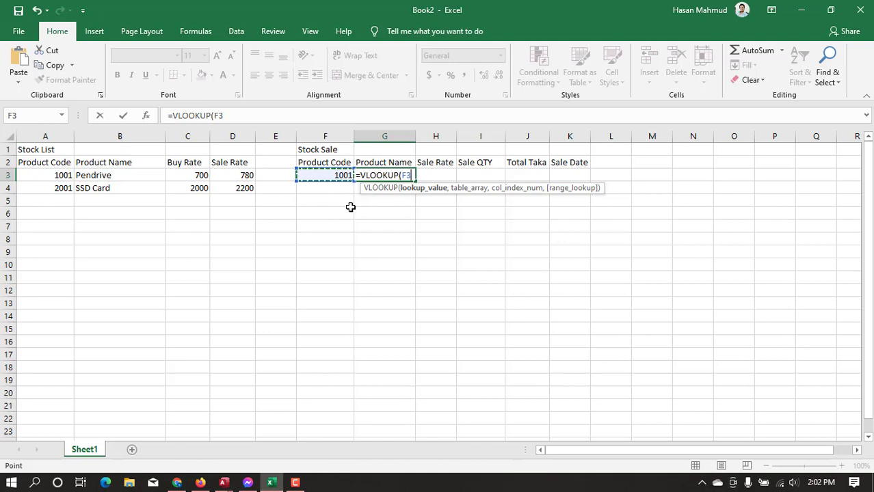
{"action": "type", "text": ","}
{"action": "left_click_drag", "start_coordinate": [45, 136], "coordinate": [233, 145]}
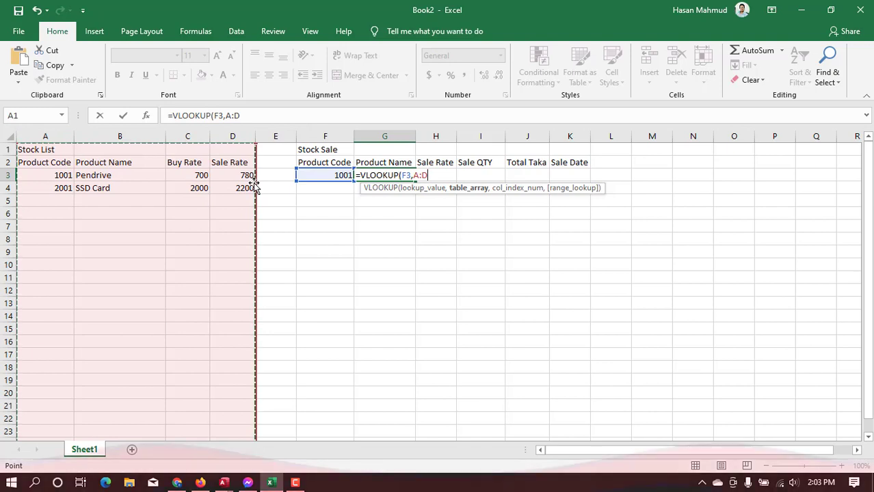
{"action": "type", "text": ","}
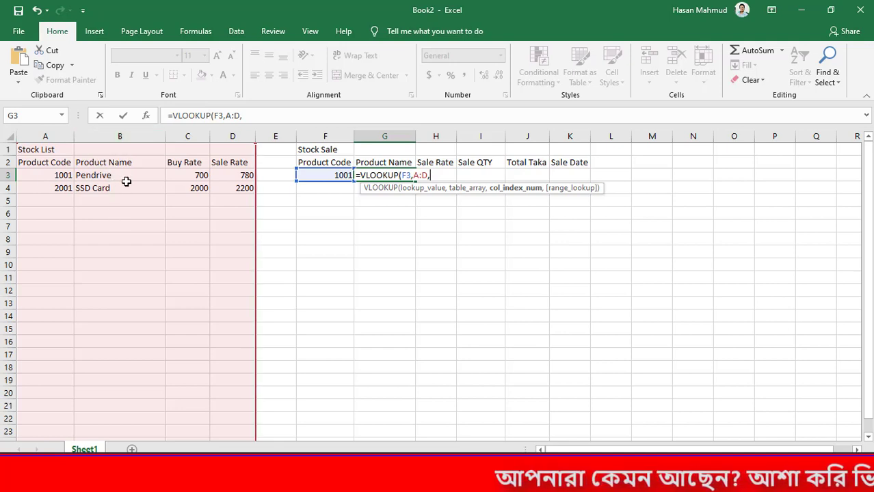
{"action": "type", "text": ","}
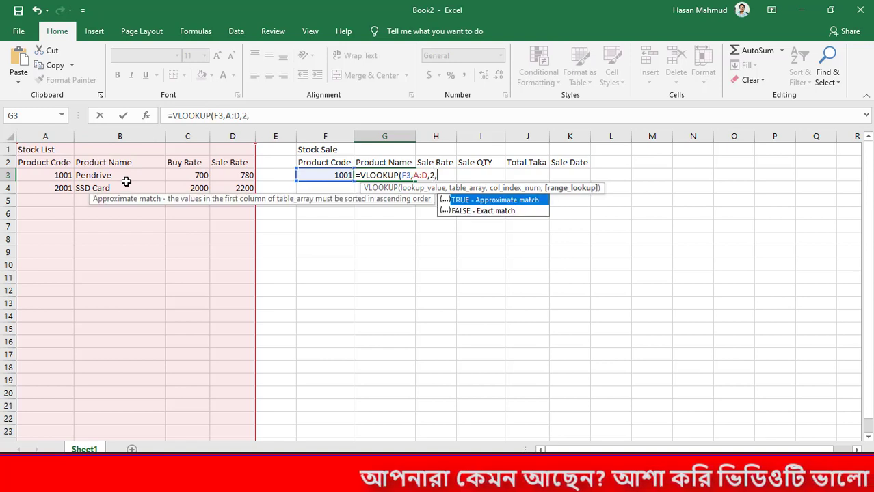
{"action": "key", "text": "Down"}
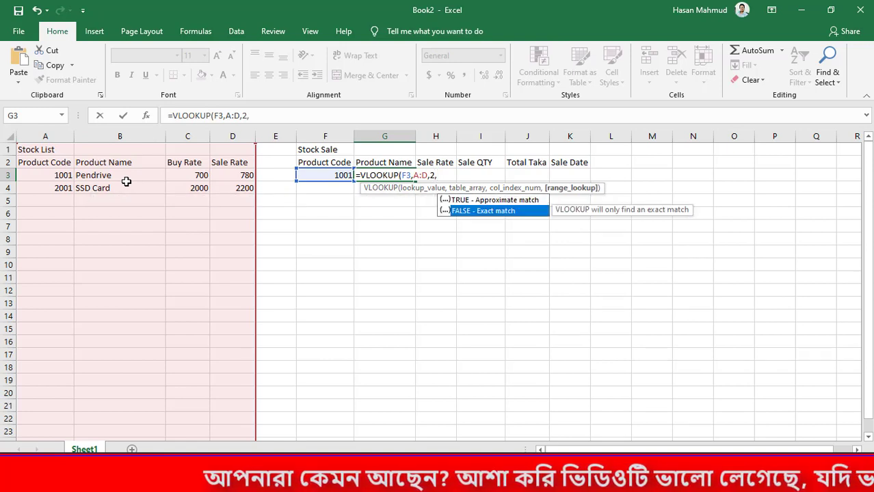
{"action": "key", "text": "Tab"}
{"action": "type", "text": ")"}
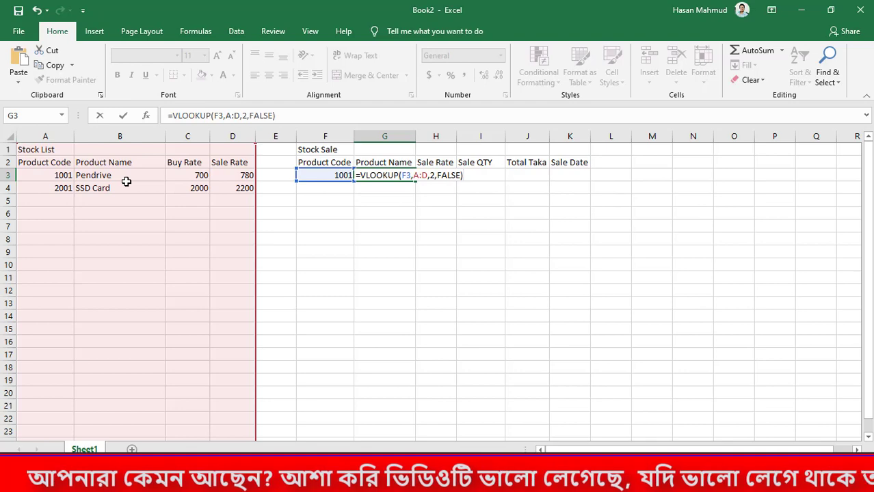
{"action": "key", "text": "Return"}
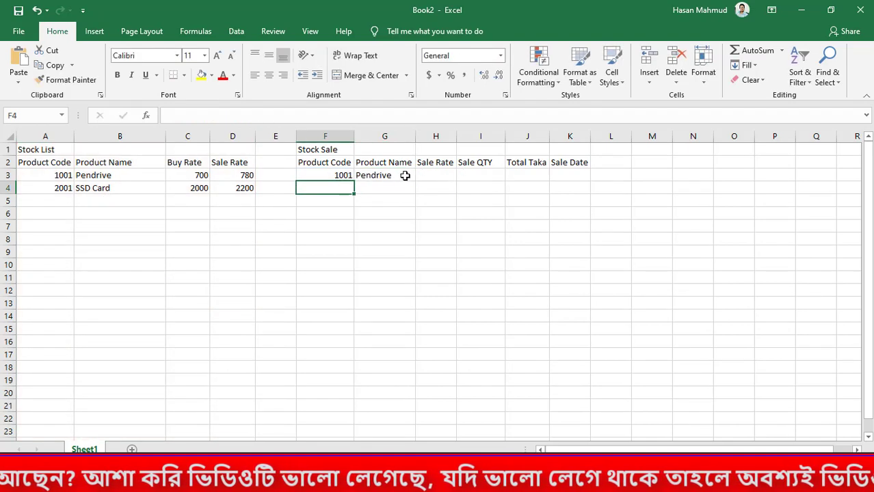
Look up the sale rate in H3 with the exact-match formula =VLOOKUP(F3,A:D,4,FALSE)
{"action": "left_click", "coordinate": [434, 167]}
{"action": "left_click", "coordinate": [444, 176]}
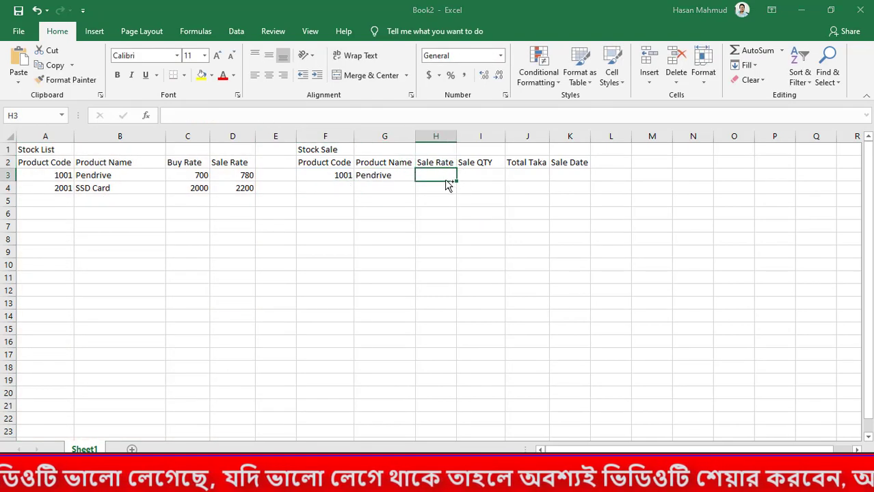
{"action": "key", "text": "ctrl+s"}
{"action": "left_click", "coordinate": [562, 317]}
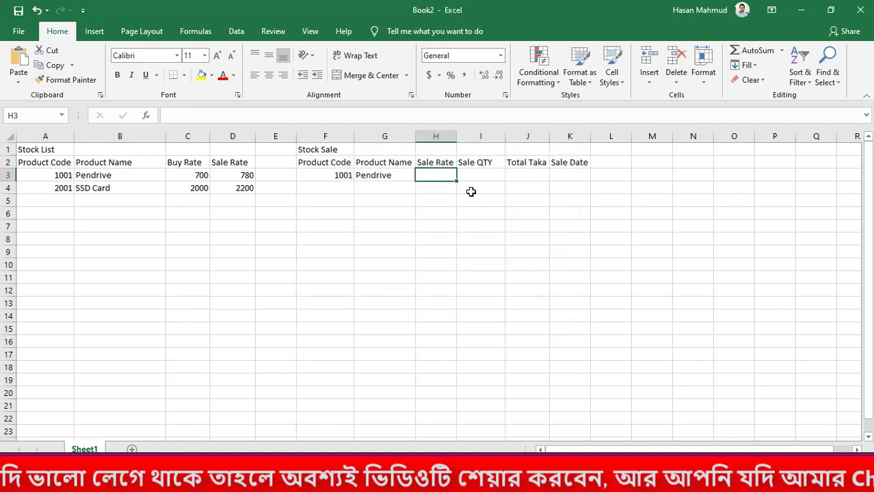
{"action": "type", "text": "=vl"}
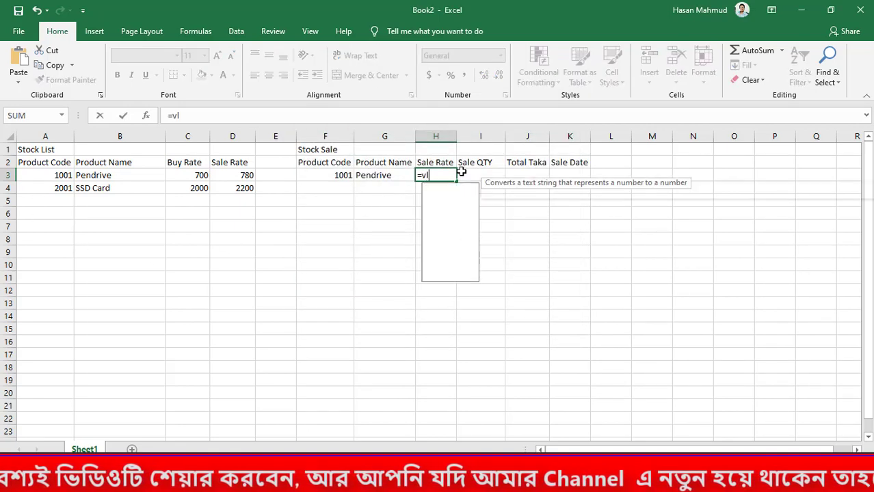
{"action": "key", "text": "Tab"}
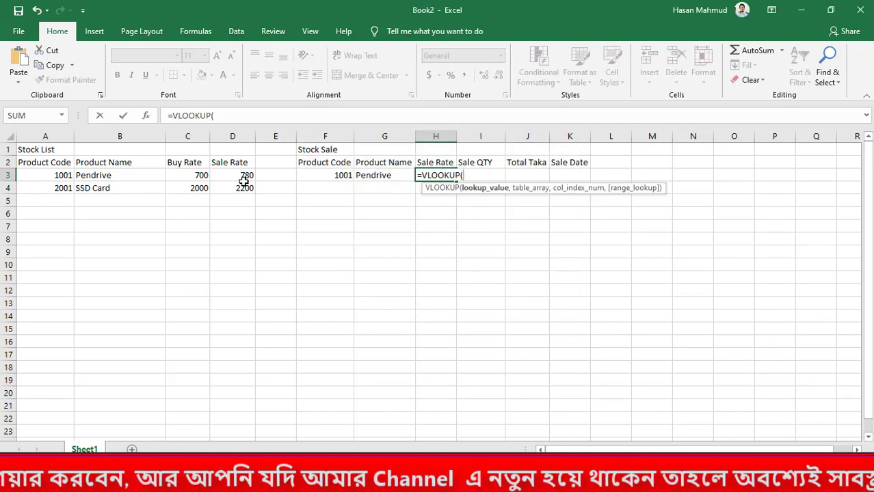
{"action": "left_click", "coordinate": [333, 177]}
{"action": "type", "text": ","}
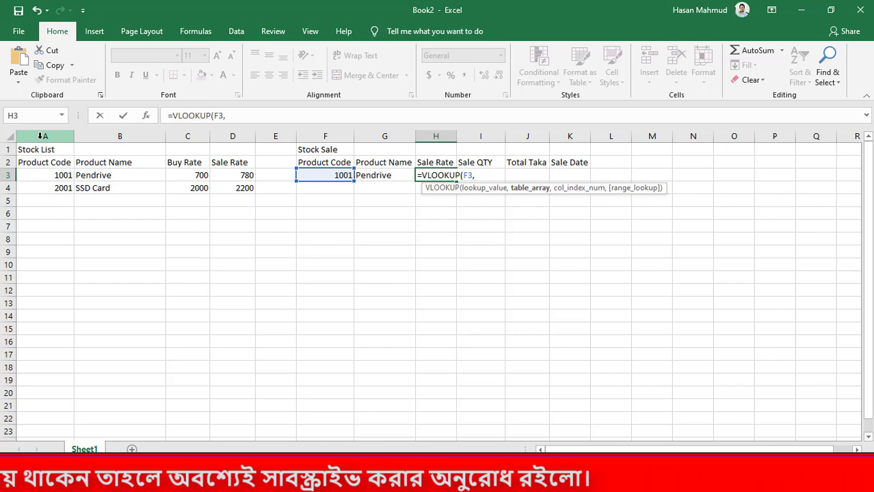
{"action": "left_click_drag", "start_coordinate": [41, 136], "coordinate": [230, 139]}
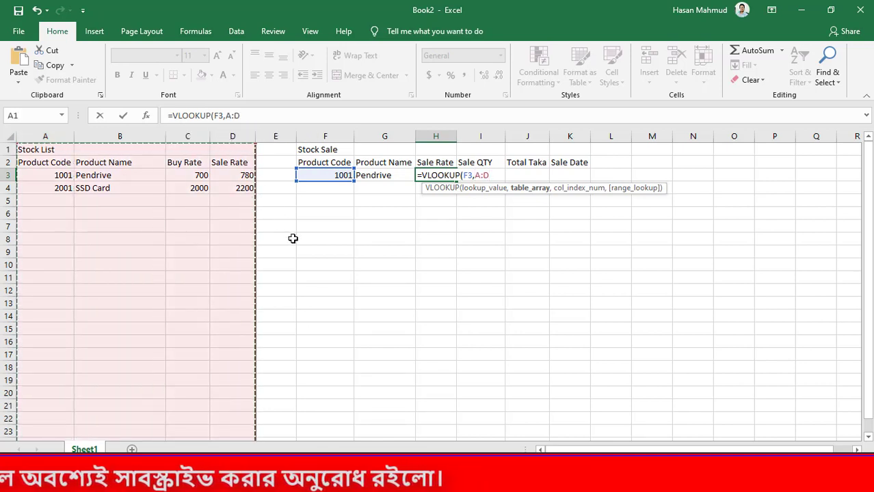
{"action": "type", "text": ","}
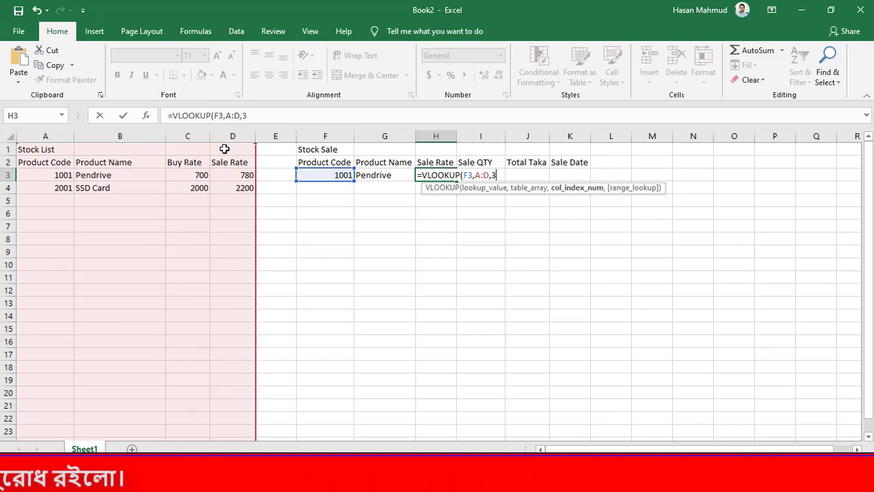
{"action": "type", "text": "3"}
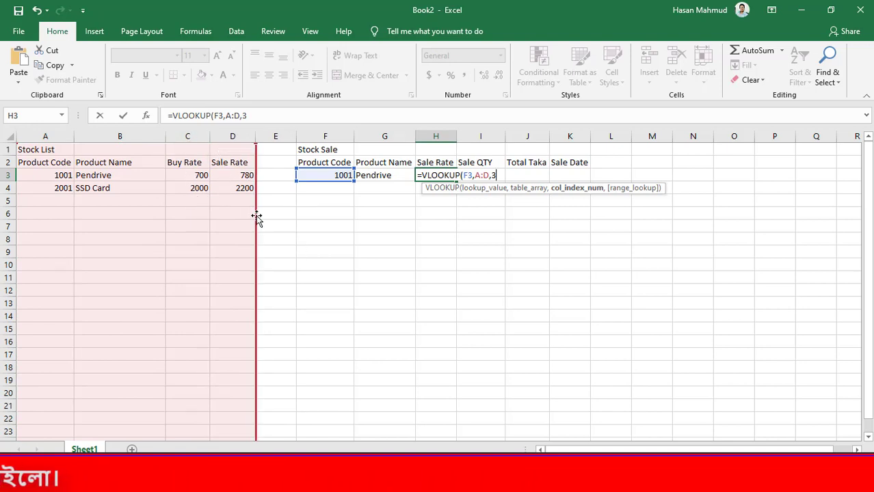
{"action": "key", "text": "BackSpace"}
{"action": "type", "text": "4"}
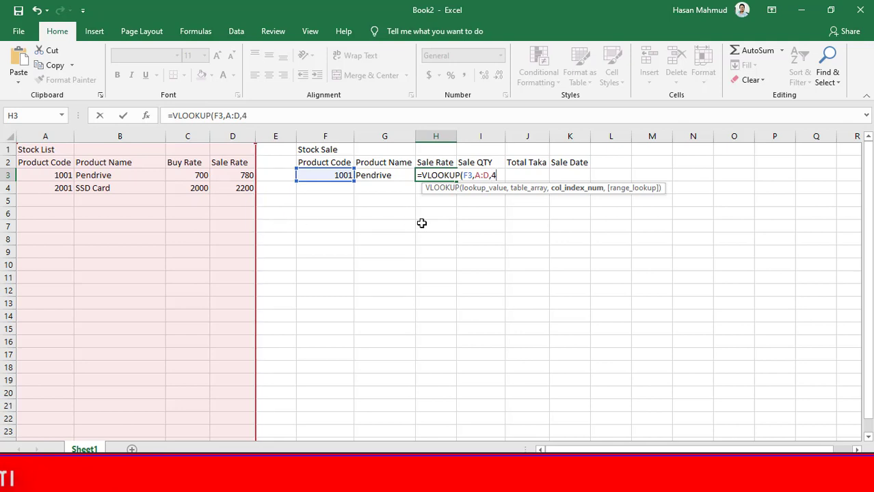
{"action": "type", "text": ",FALSE"}
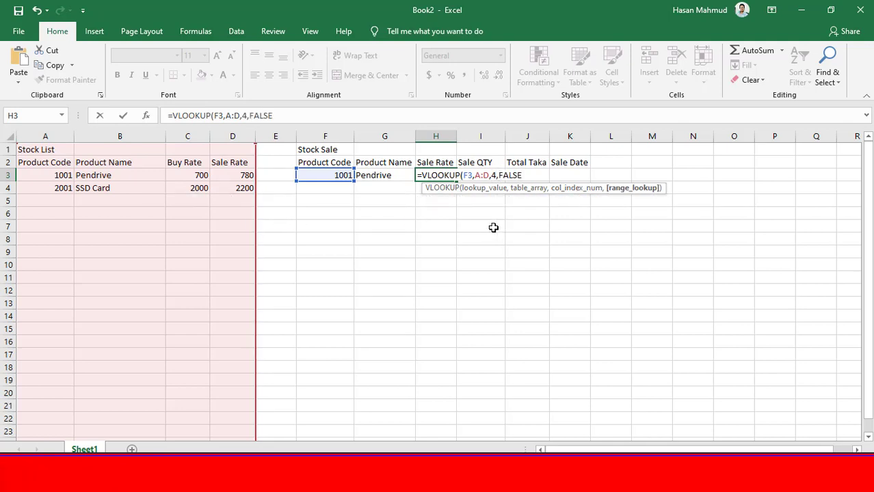
{"action": "type", "text": ")"}
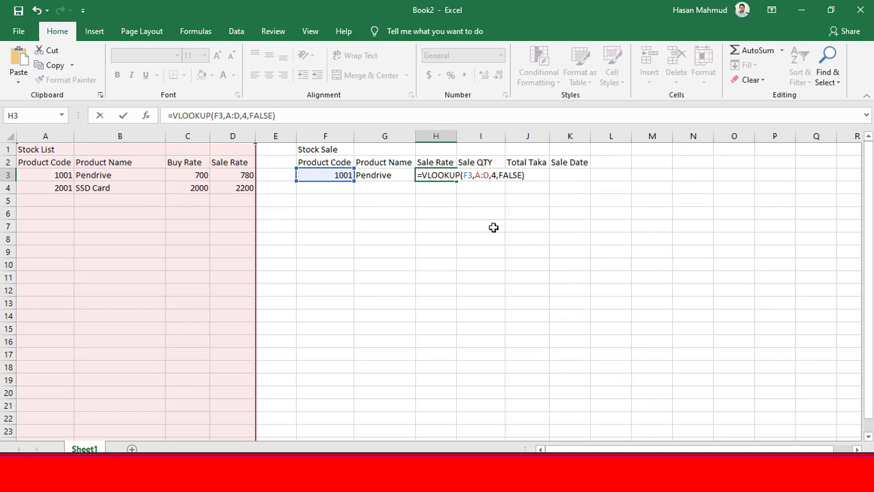
{"action": "key", "text": "Return"}
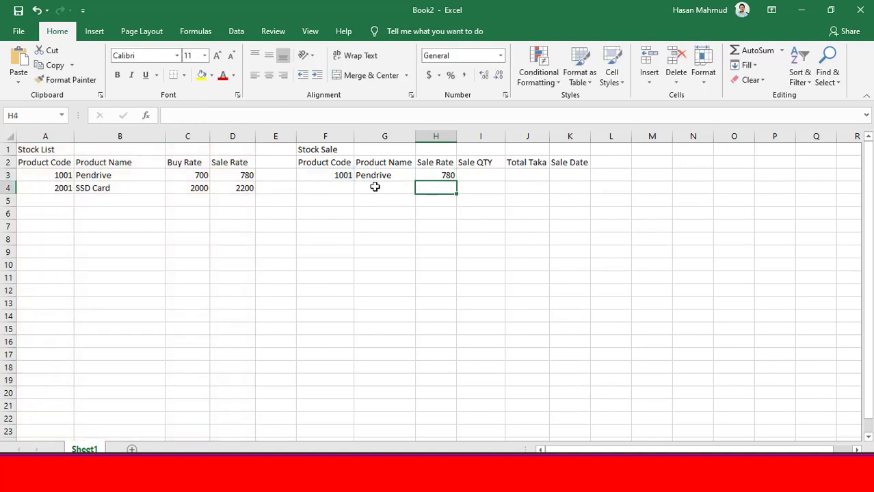
Change the Stock Sale product code in F3 to 2001 and check the looked-up name and rate
{"action": "left_click", "coordinate": [321, 175]}
{"action": "type", "text": "2001"}
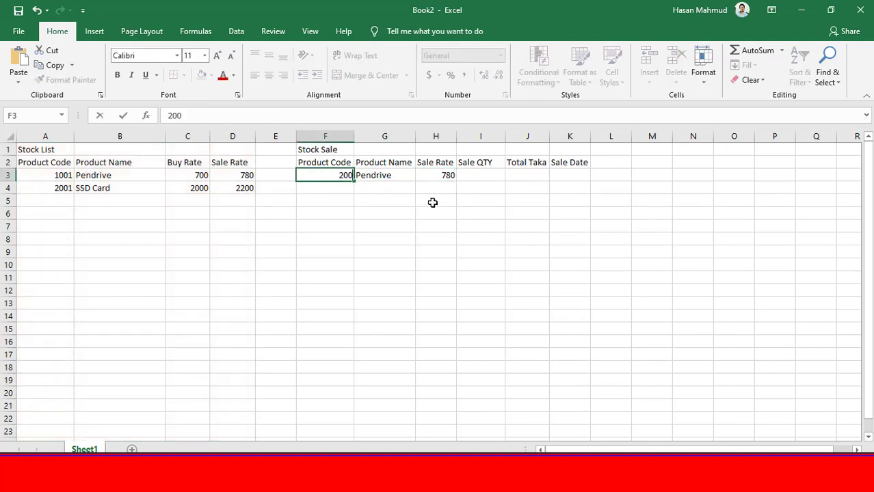
{"action": "key", "text": "Return"}
{"action": "left_click", "coordinate": [445, 176]}
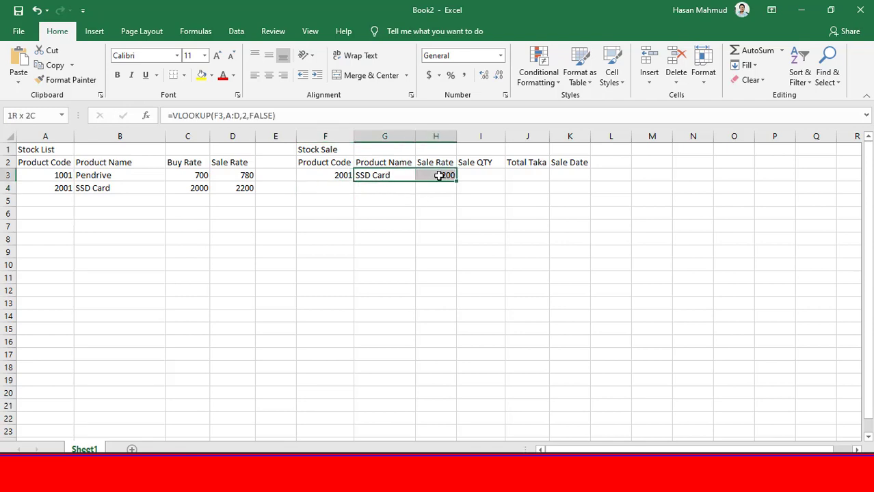
Widen columns G and H slightly
{"action": "left_click", "coordinate": [481, 213]}
{"action": "left_click_drag", "start_coordinate": [416, 136], "coordinate": [476, 136]}
{"action": "left_click", "coordinate": [528, 201]}
{"action": "left_click_drag", "start_coordinate": [524, 218], "coordinate": [517, 214]}
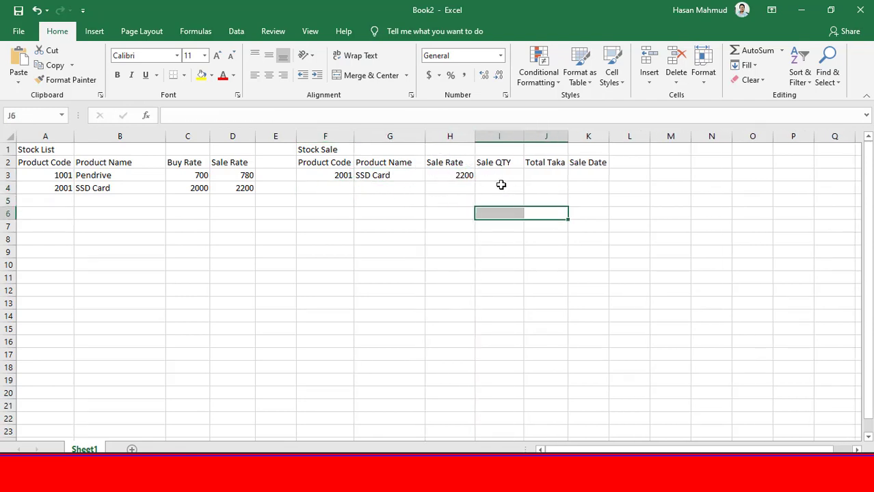
Enter a Sale QTY of 1 in cell I3
{"action": "left_click", "coordinate": [502, 186]}
{"action": "left_click", "coordinate": [511, 176]}
{"action": "type", "text": "1"}
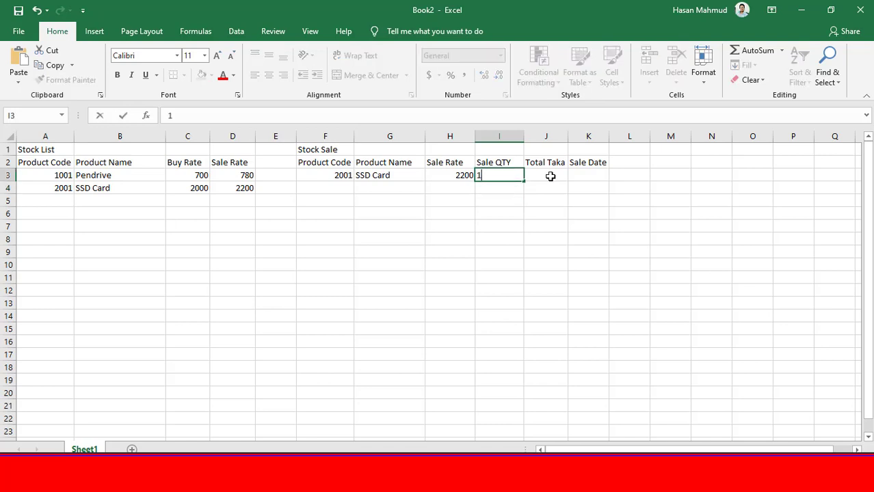
{"action": "left_click", "coordinate": [550, 176]}
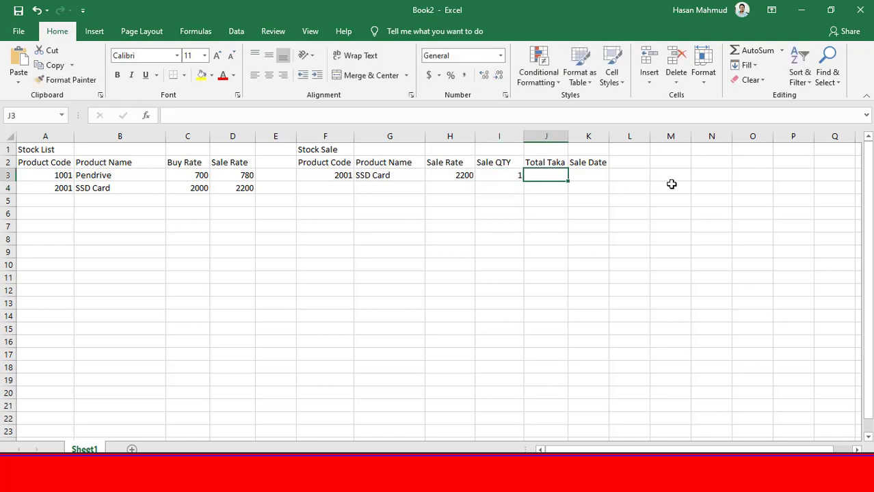
Calculate Total Taka in J3 with the formula =H3*I3 and review the completed sale row
{"action": "type", "text": "="}
{"action": "left_click", "coordinate": [443, 176]}
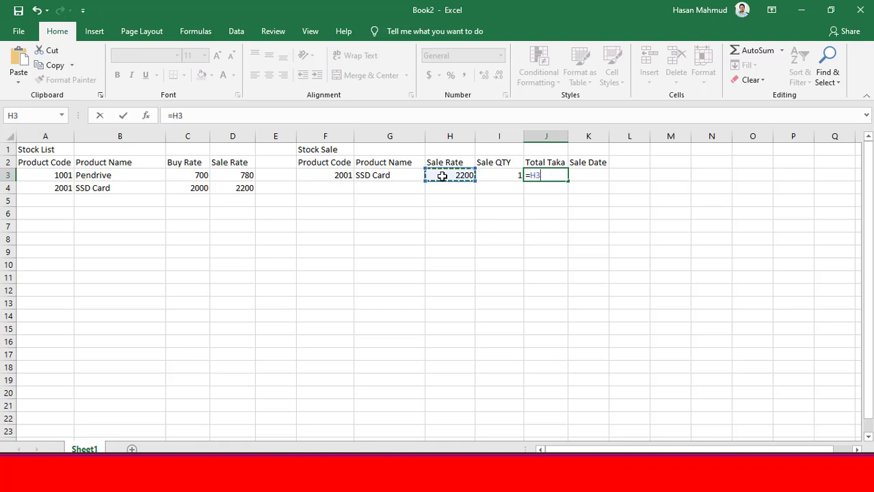
{"action": "type", "text": "*"}
{"action": "left_click", "coordinate": [489, 176]}
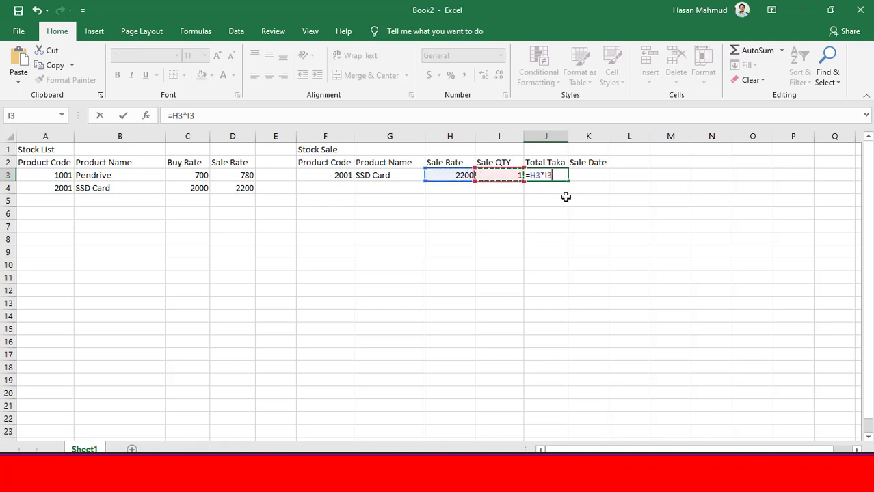
{"action": "key", "text": "Return"}
{"action": "left_click", "coordinate": [556, 177]}
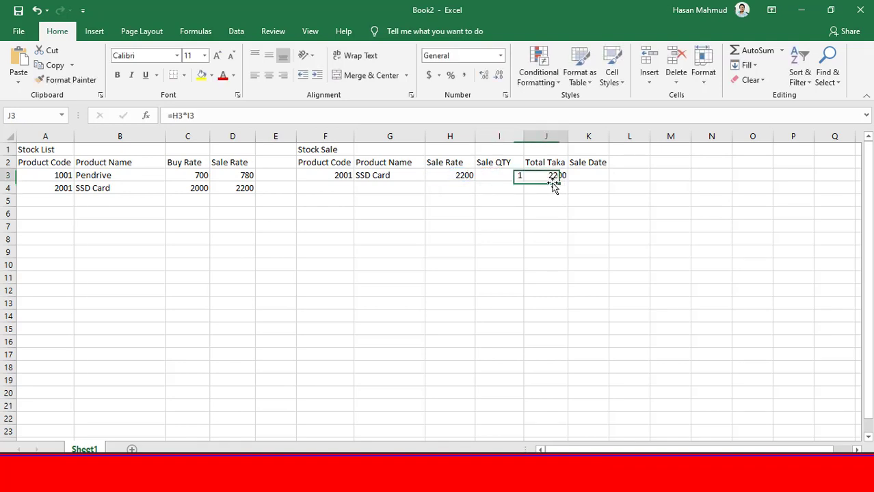
{"action": "left_click_drag", "start_coordinate": [327, 174], "coordinate": [577, 174]}
{"action": "left_click", "coordinate": [659, 217]}
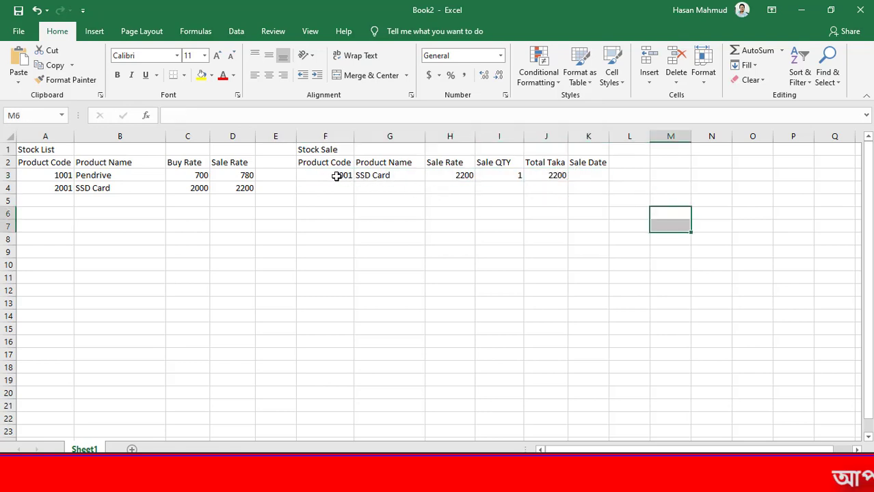
{"action": "left_click_drag", "start_coordinate": [338, 175], "coordinate": [538, 175]}
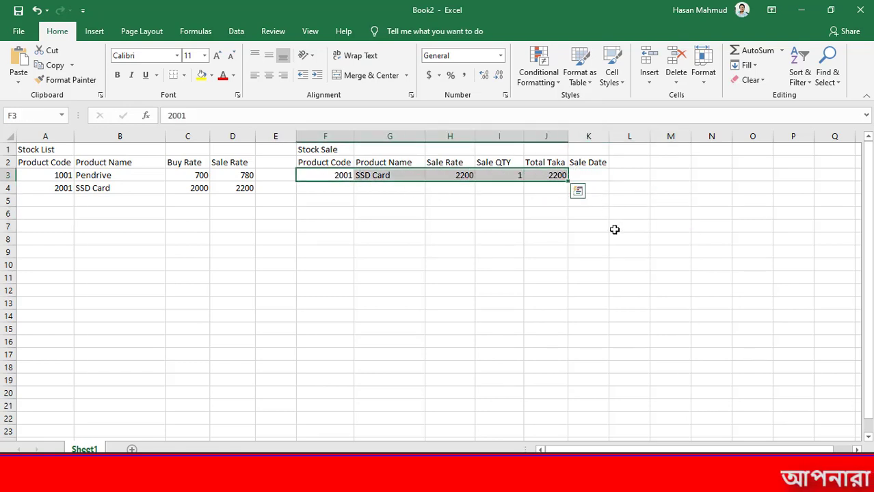
{"action": "left_click", "coordinate": [611, 236]}
Enter the sale date 12/12/2020 in cell K3
{"action": "left_click", "coordinate": [584, 175]}
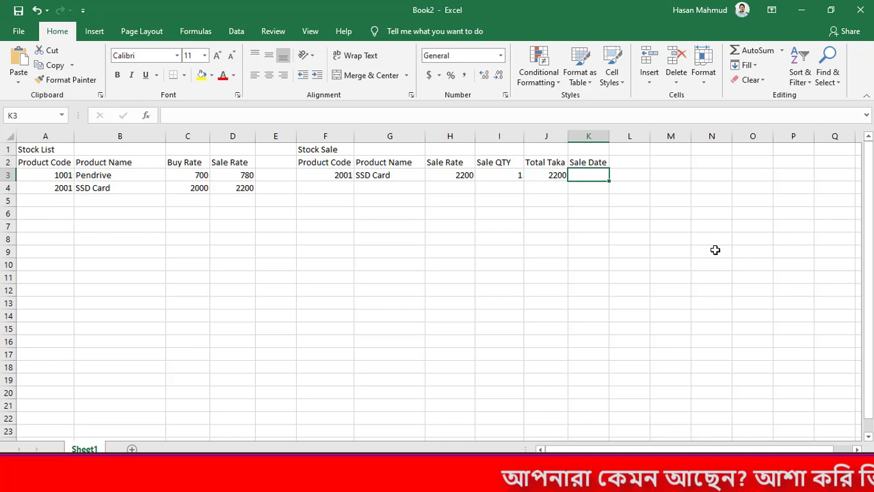
{"action": "type", "text": "12/12"}
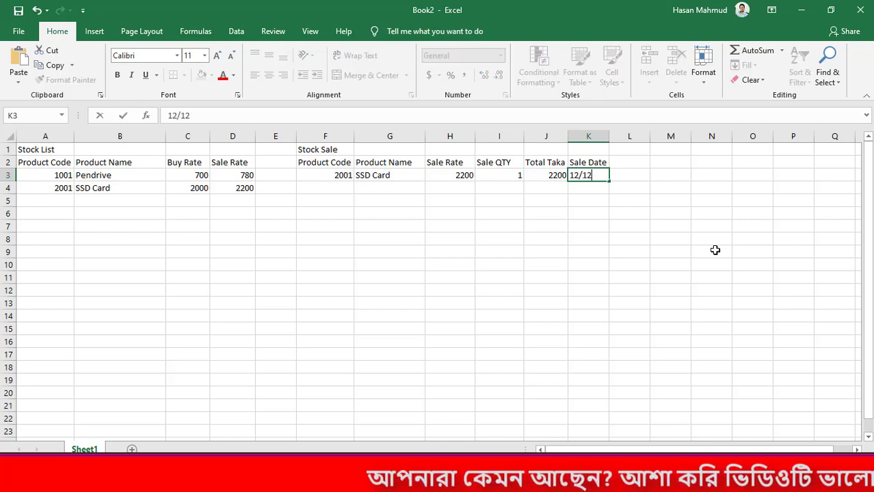
{"action": "type", "text": "/2020"}
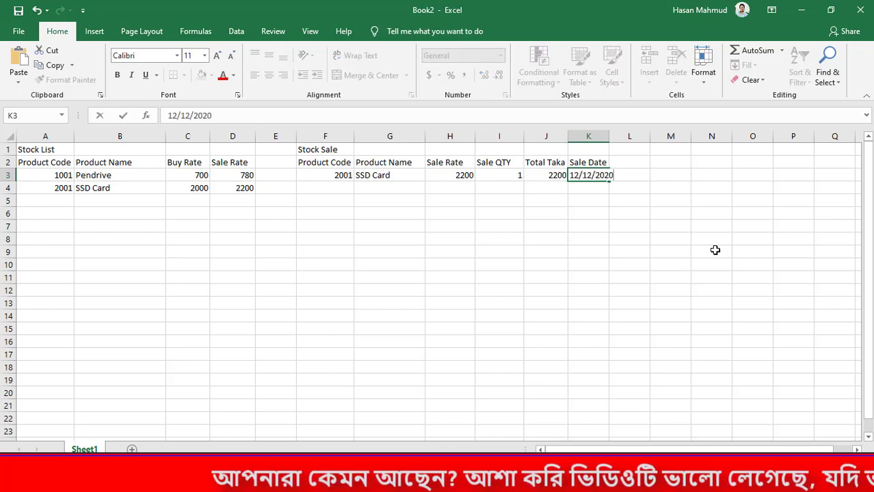
{"action": "key", "text": "Return"}
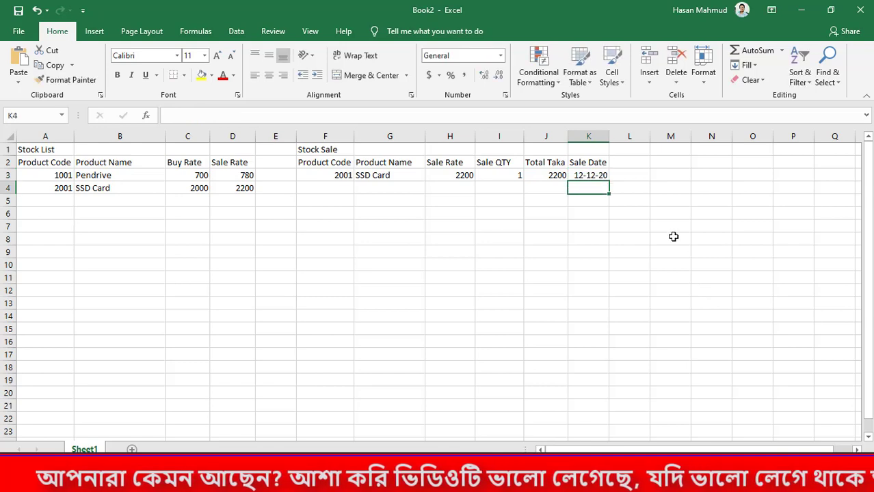
Widen column K slightly and change the sale date in K3 to 14-03-2021
{"action": "left_click_drag", "start_coordinate": [610, 135], "coordinate": [626, 134]}
{"action": "key", "text": "Up"}
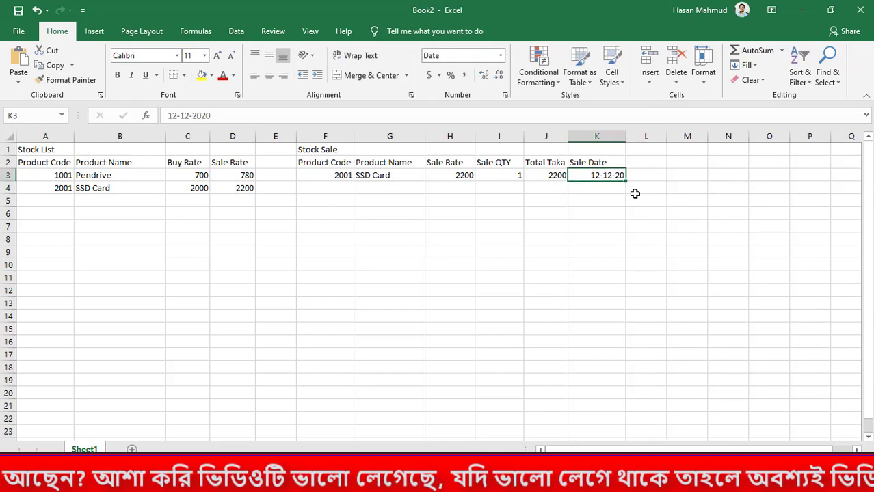
{"action": "type", "text": "14-03-2021"}
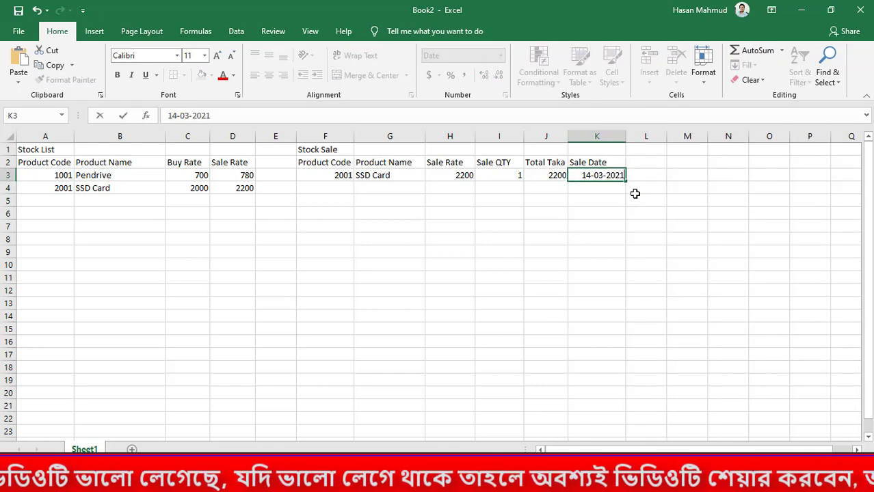
{"action": "key", "text": "Return"}
{"action": "key", "text": "Up"}
{"action": "key", "text": "F2"}
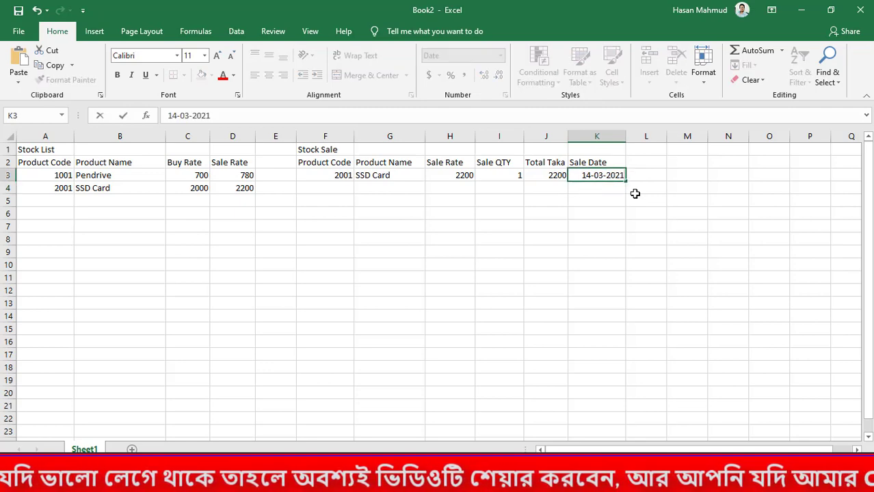
{"action": "key", "text": "Return"}
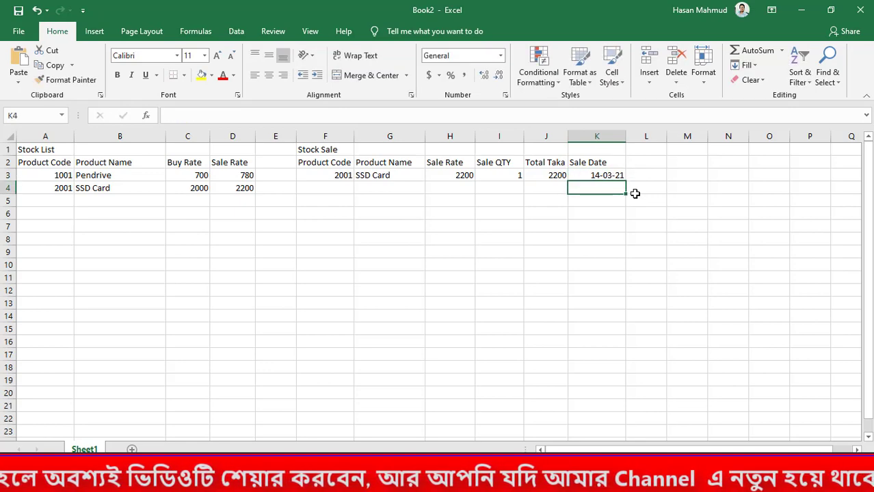
Try entering the date 14-03-2021 in K4 and K5, clear both cells, and dismiss the save prompt
{"action": "type", "text": "14-03-2021"}
{"action": "key", "text": "Return"}
{"action": "type", "text": "14-03-2021"}
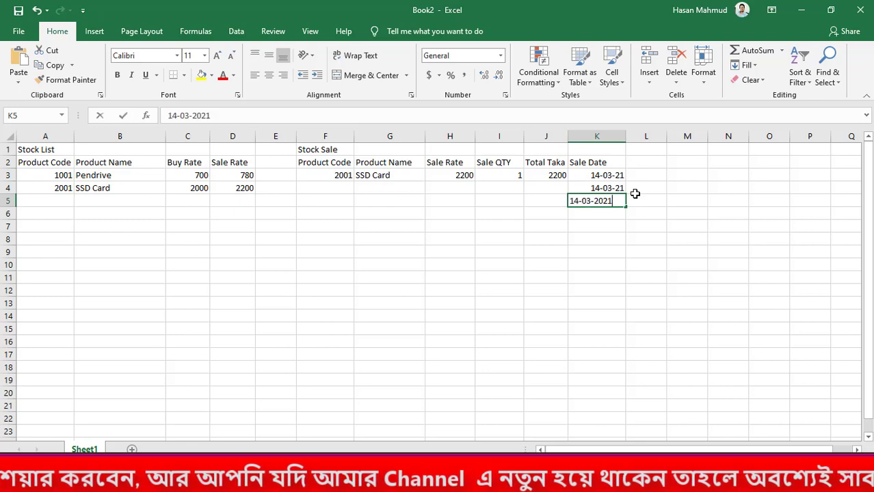
{"action": "key", "text": "Return"}
{"action": "key", "text": "Up"}
{"action": "key", "text": "Up"}
{"action": "key", "text": "Delete"}
{"action": "key", "text": "Down"}
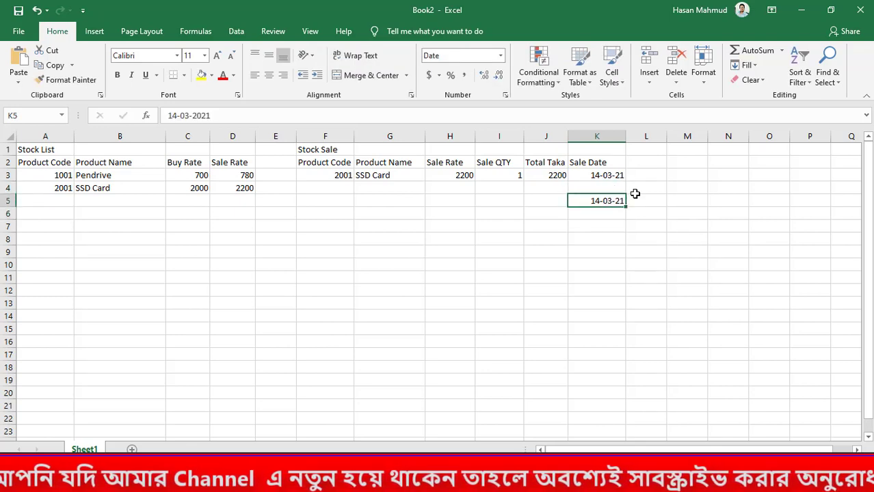
{"action": "key", "text": "Delete"}
{"action": "key", "text": "ctrl+s"}
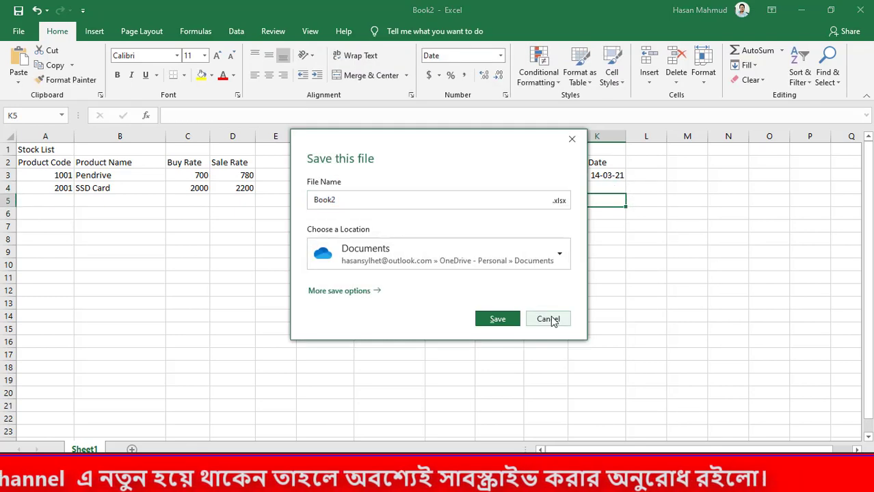
{"action": "left_click", "coordinate": [546, 317]}
Enter product code 1001 in cell F4 as the second sale row
{"action": "left_click", "coordinate": [335, 188]}
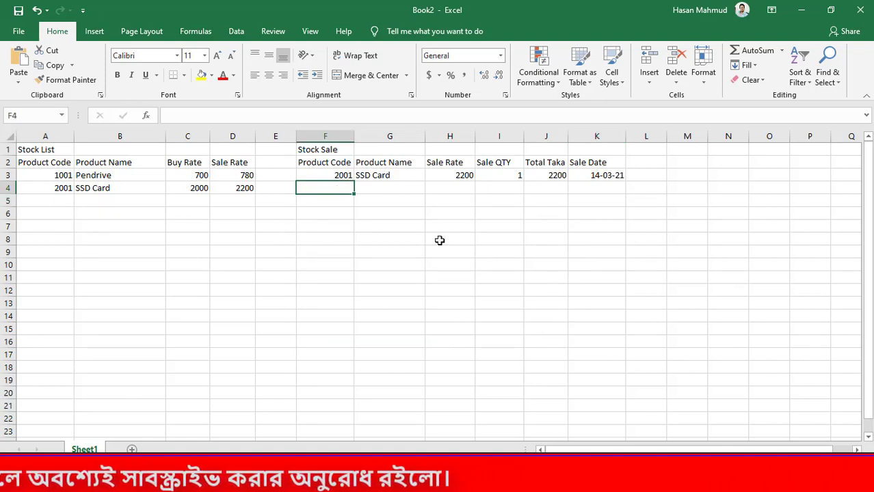
{"action": "type", "text": "21001"}
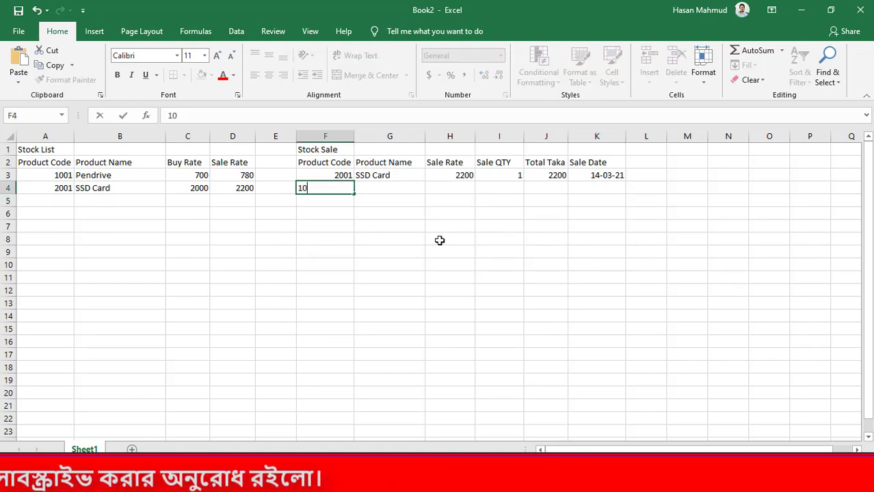
{"action": "key", "text": "Tab"}
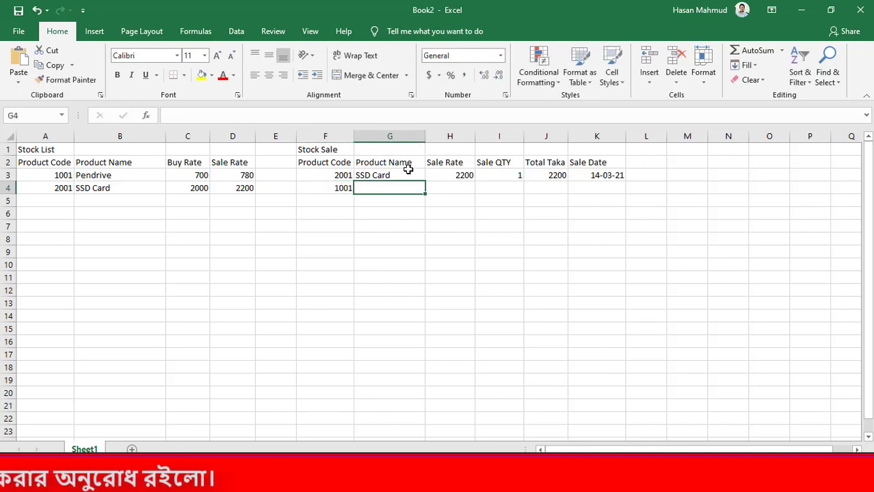
{"action": "left_click_drag", "start_coordinate": [409, 176], "coordinate": [502, 177]}
{"action": "left_click_drag", "start_coordinate": [569, 240], "coordinate": [547, 240]}
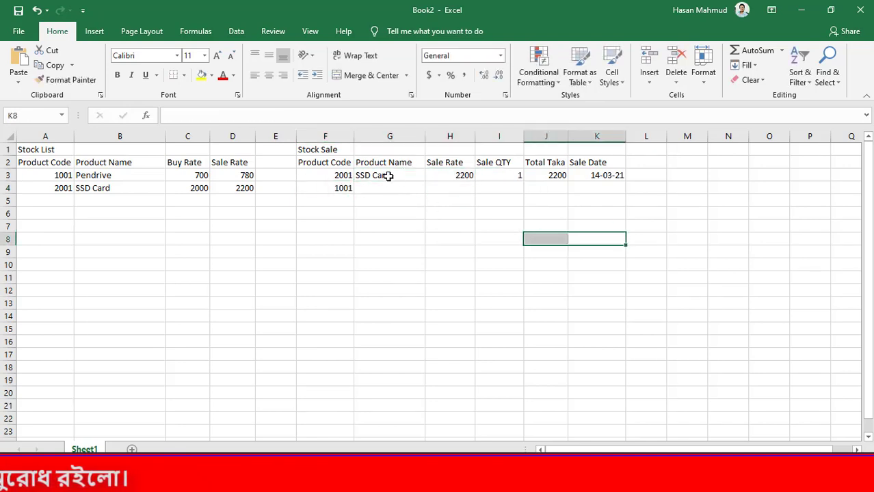
{"action": "left_click_drag", "start_coordinate": [390, 176], "coordinate": [452, 175]}
{"action": "left_click", "coordinate": [443, 215]}
{"action": "left_click", "coordinate": [486, 221]}
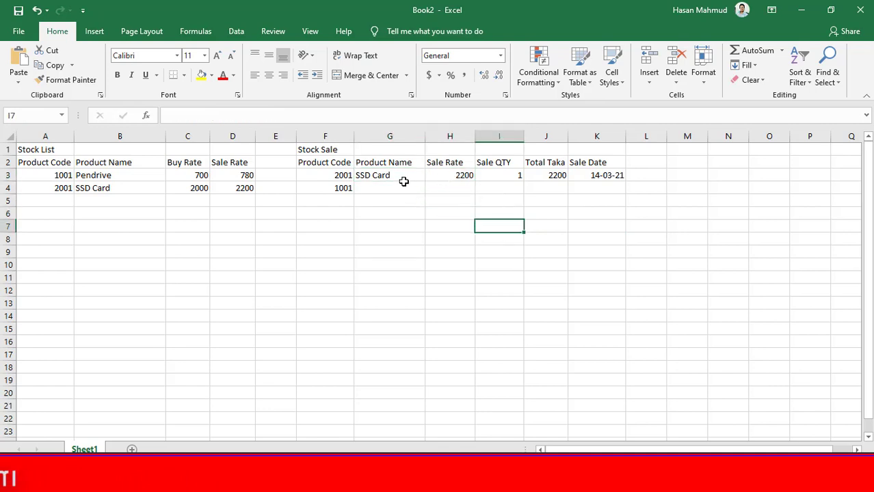
Test the row 3 lookup formulas by clearing the product code in F3 and re-entering 2001, twice
{"action": "left_click", "coordinate": [405, 177]}
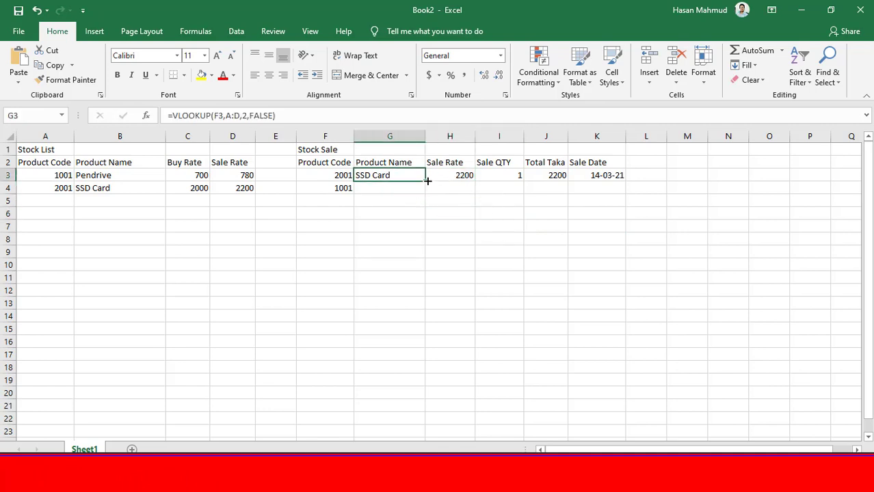
{"action": "left_click", "coordinate": [349, 175]}
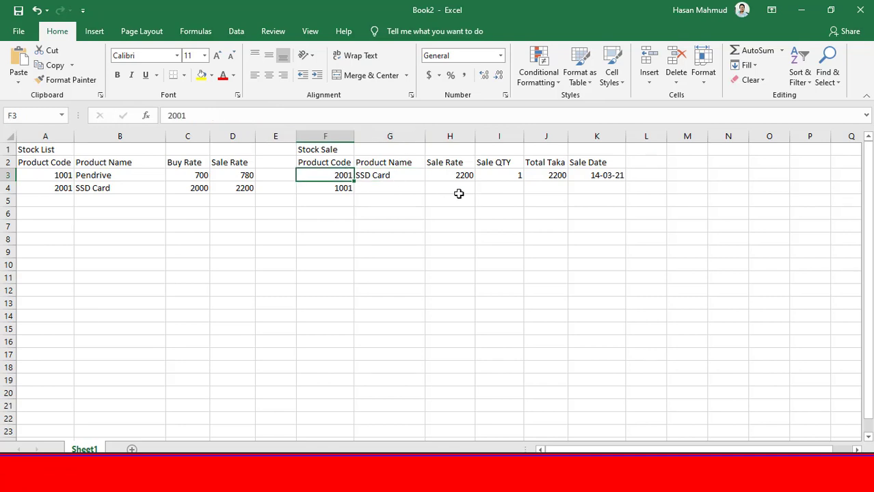
{"action": "key", "text": "Delete"}
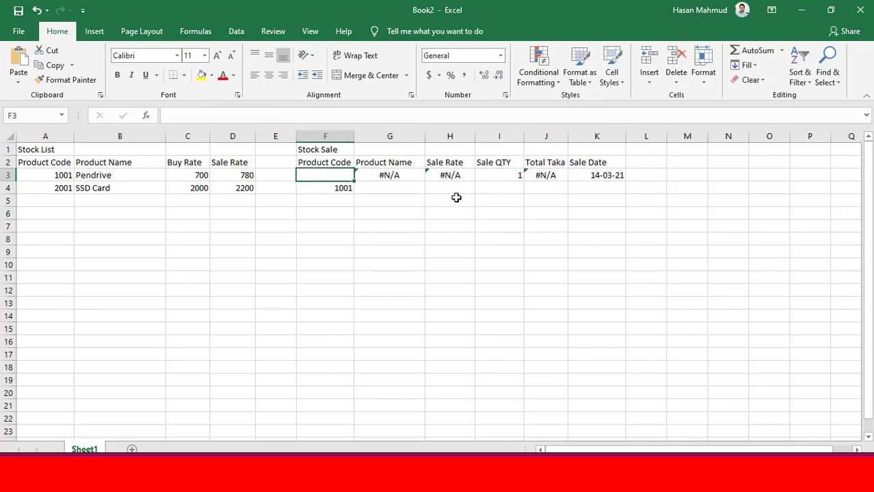
{"action": "type", "text": "2"}
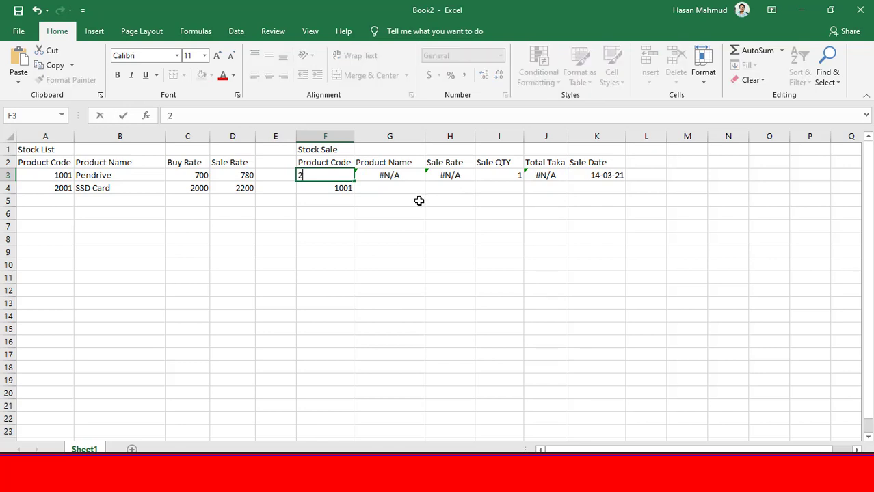
{"action": "type", "text": "001"}
{"action": "key", "text": "Return"}
{"action": "left_click", "coordinate": [390, 175]}
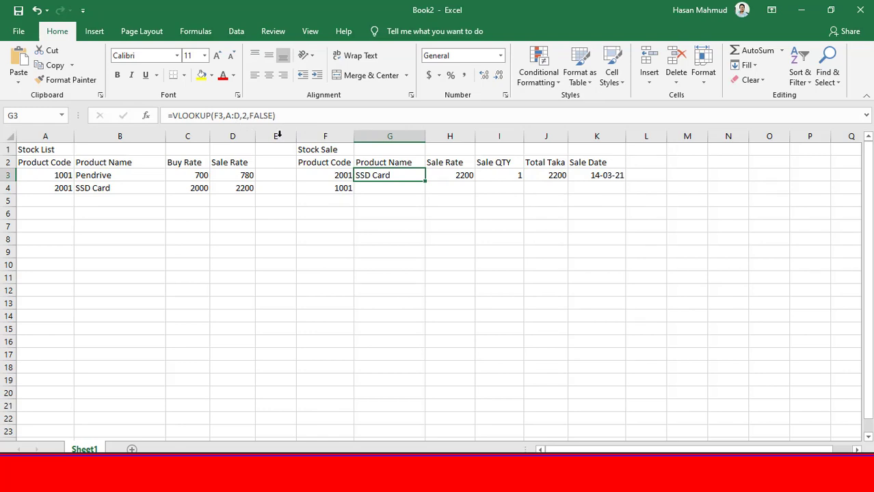
{"action": "left_click", "coordinate": [337, 175]}
{"action": "key", "text": "Delete"}
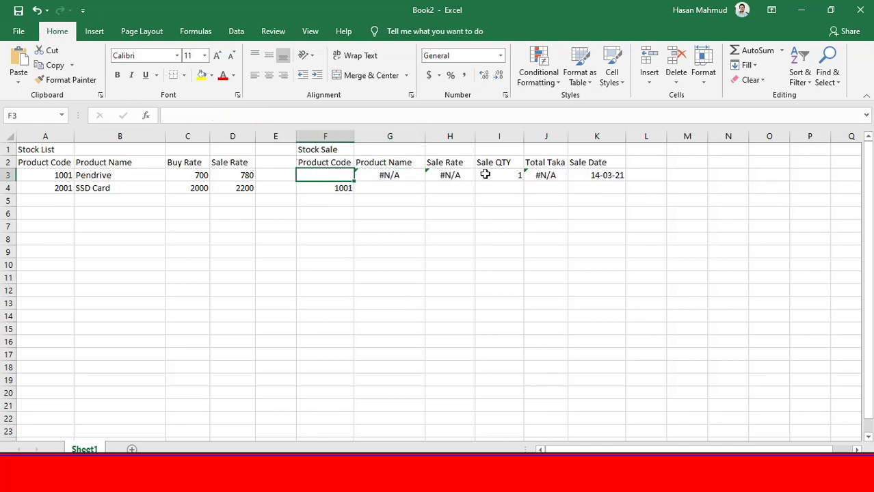
{"action": "type", "text": "2001"}
{"action": "key", "text": "Return"}
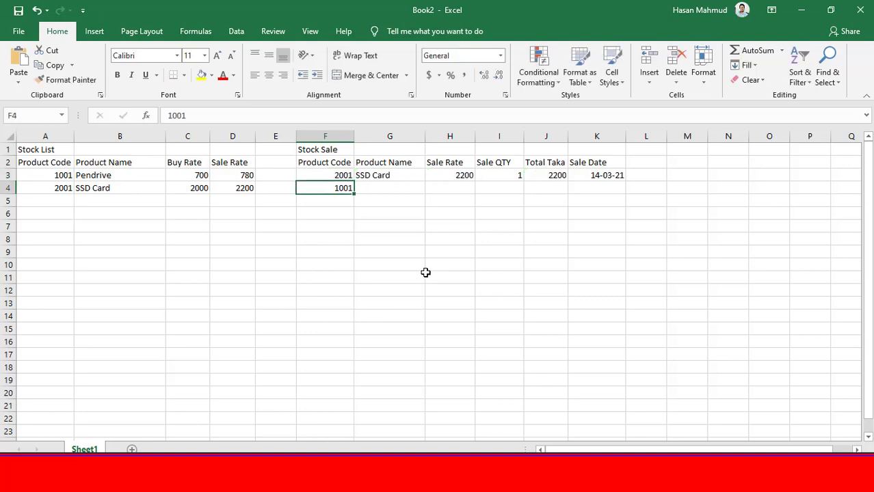
Wrap the Product Name lookup in G3 with IFERROR: =IFERROR(VLOOKUP(F3,A:D,2,FALSE),"")
{"action": "left_click", "coordinate": [390, 176]}
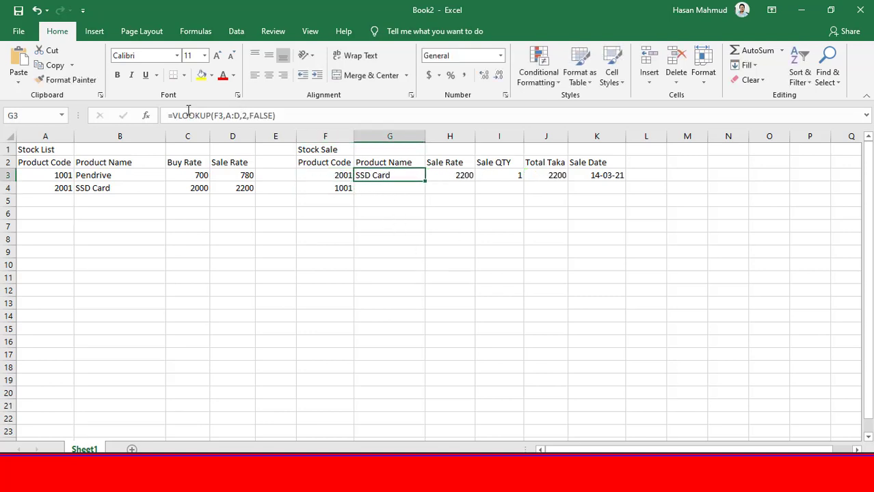
{"action": "left_click", "coordinate": [280, 115]}
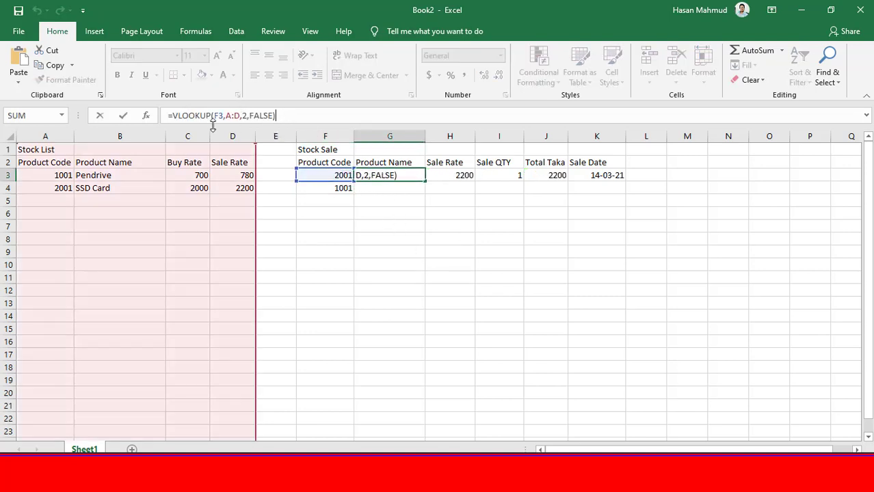
{"action": "left_click", "coordinate": [174, 116]}
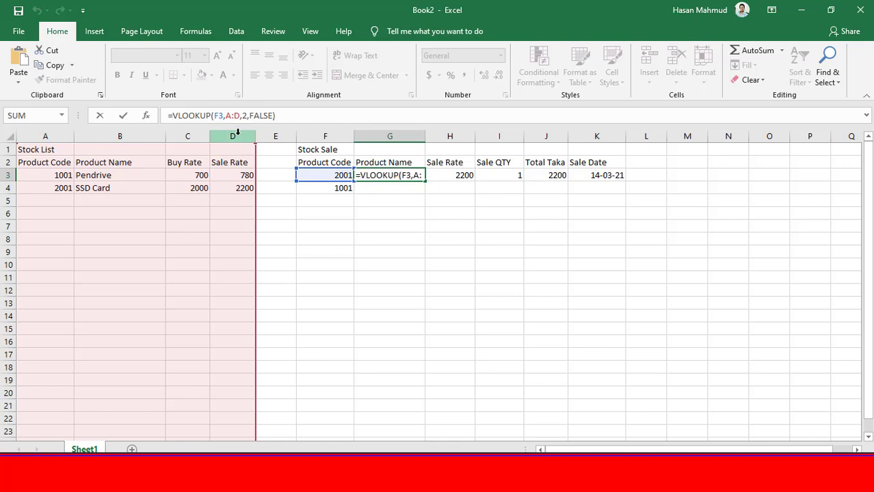
{"action": "type", "text": "if"}
{"action": "key", "text": "Down"}
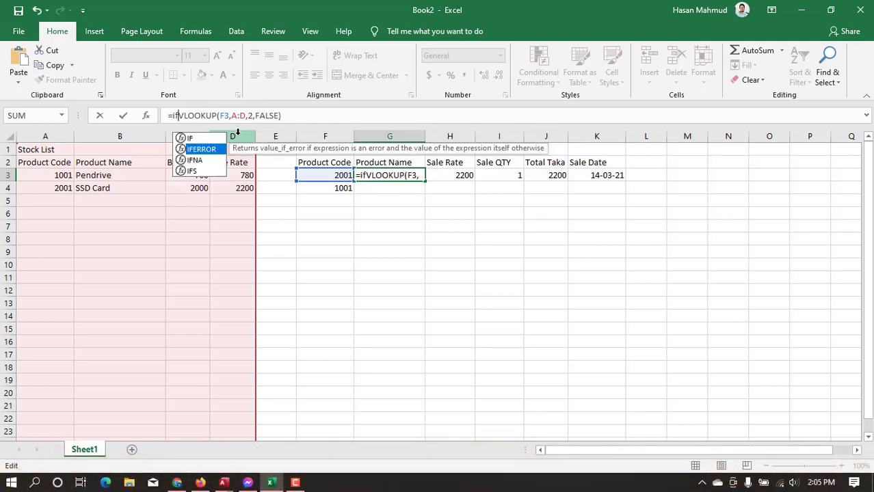
{"action": "key", "text": "Tab"}
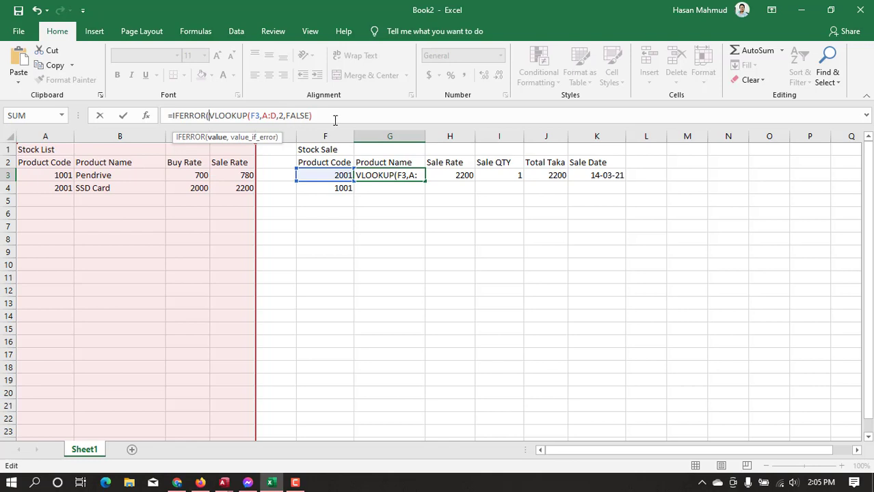
{"action": "left_click", "coordinate": [333, 117]}
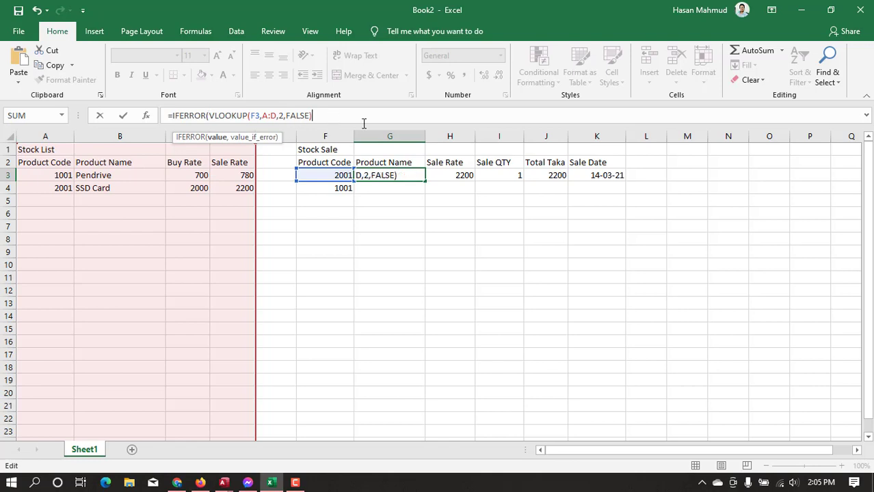
{"action": "type", "text": ","}
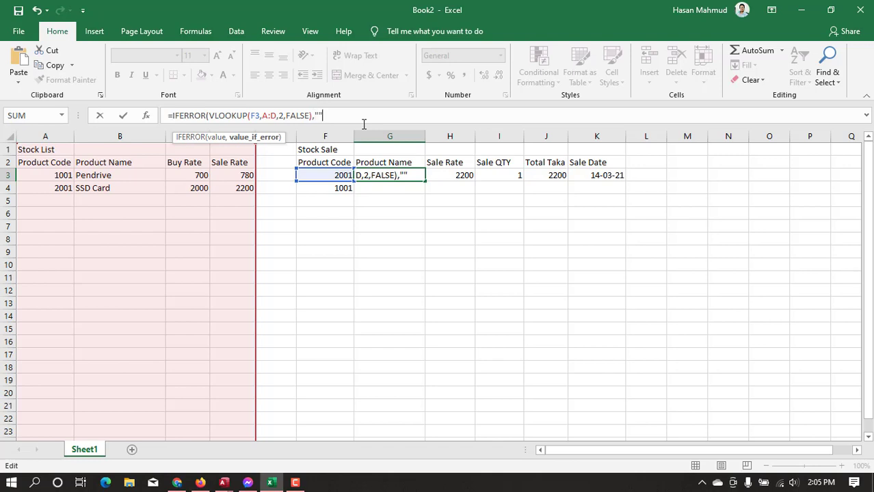
{"action": "type", "text": "\"\")"}
{"action": "key", "text": "Return"}
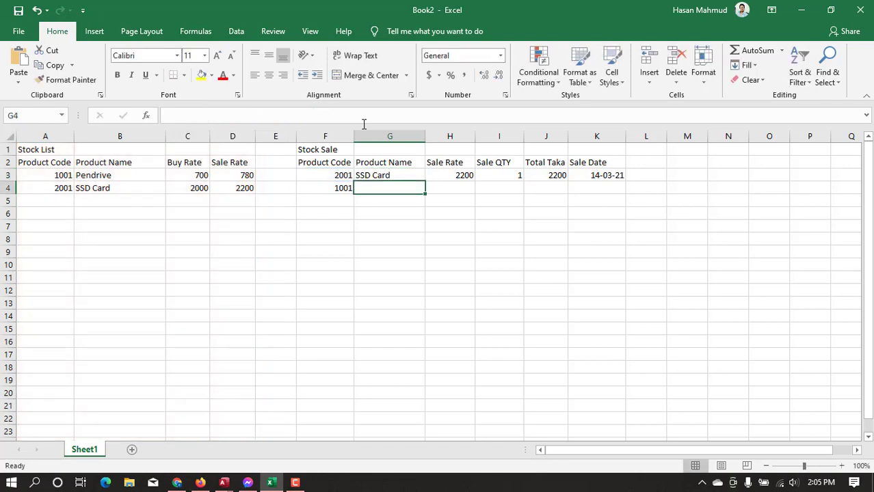
Check G3's error handling by clearing the product code in F3 and entering 2001 again
{"action": "left_click", "coordinate": [390, 176]}
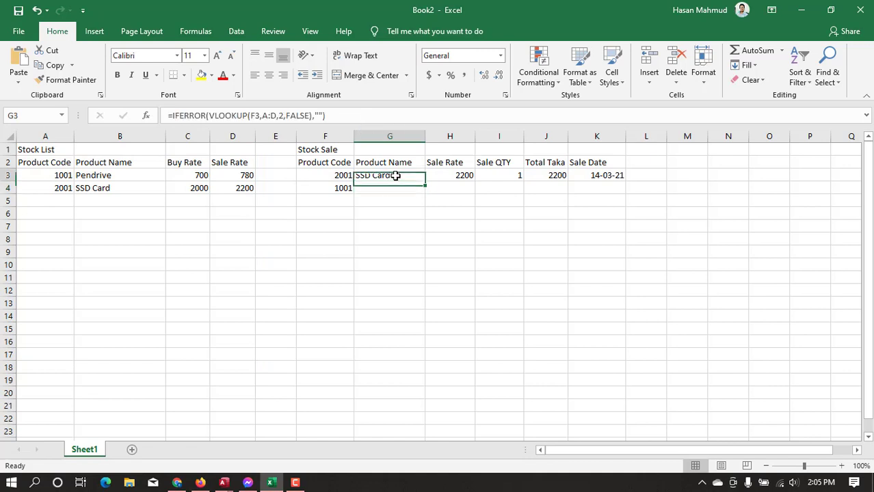
{"action": "left_click", "coordinate": [343, 176]}
{"action": "key", "text": "Delete"}
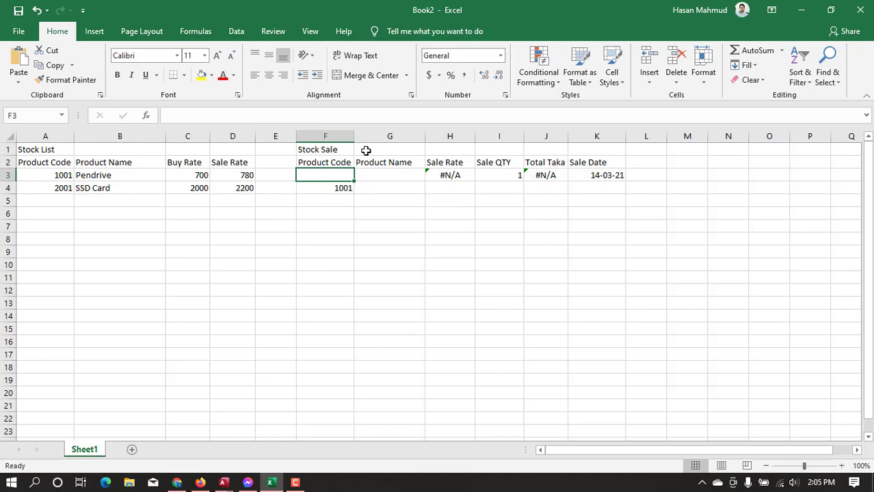
{"action": "type", "text": "2001"}
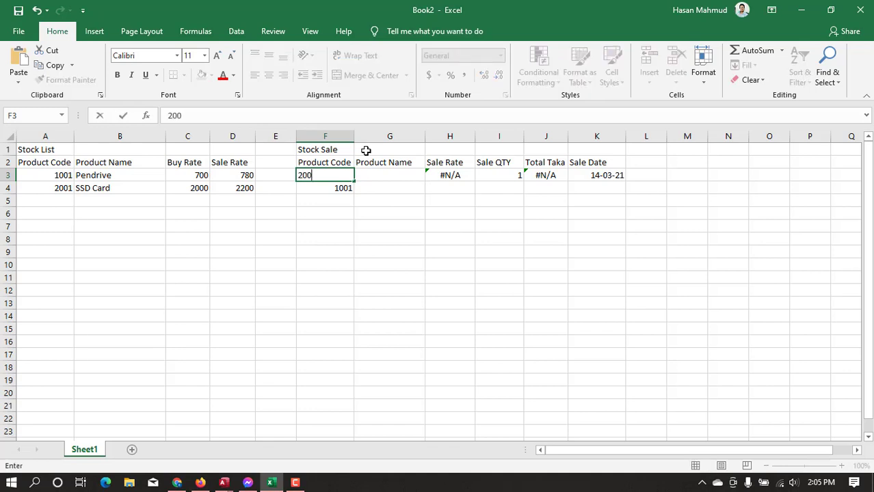
{"action": "key", "text": "Return"}
Wrap the Sale Rate lookup in H3 with IFERROR: =IFERROR(VLOOKUP(F3,A:D,4,FALSE),"")
{"action": "left_click", "coordinate": [455, 172]}
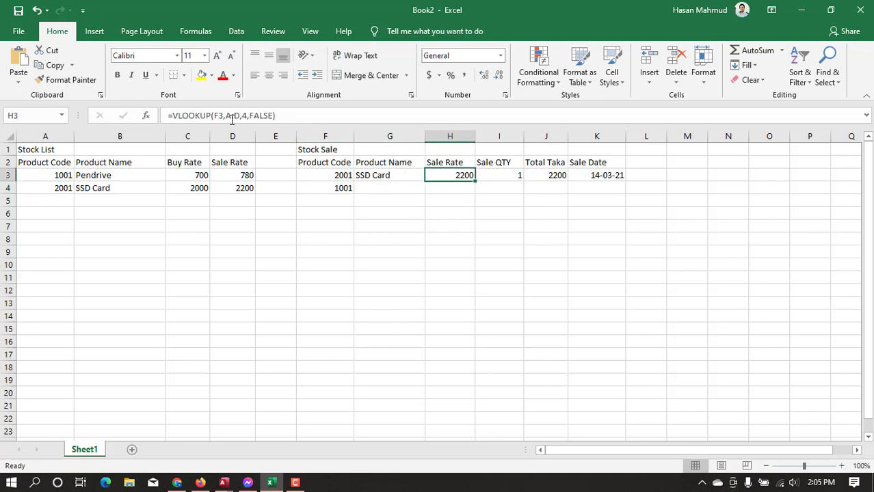
{"action": "left_click", "coordinate": [176, 118]}
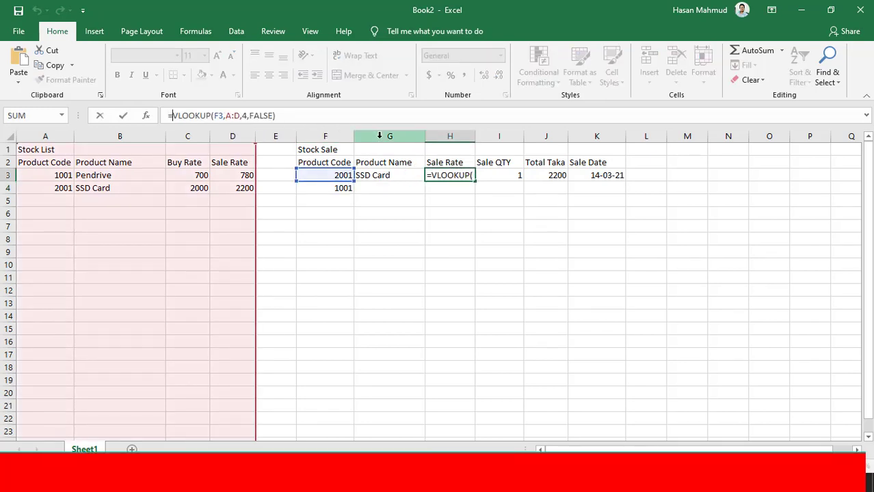
{"action": "type", "text": "if"}
{"action": "key", "text": "Down"}
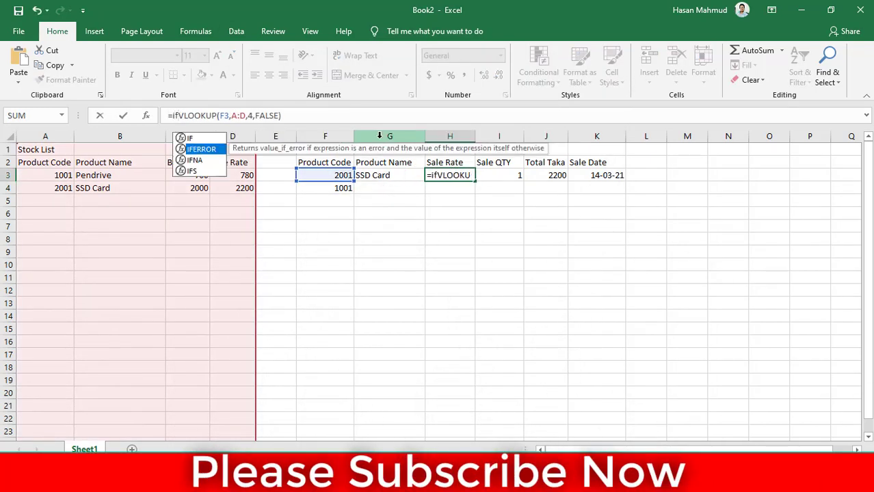
{"action": "key", "text": "Tab"}
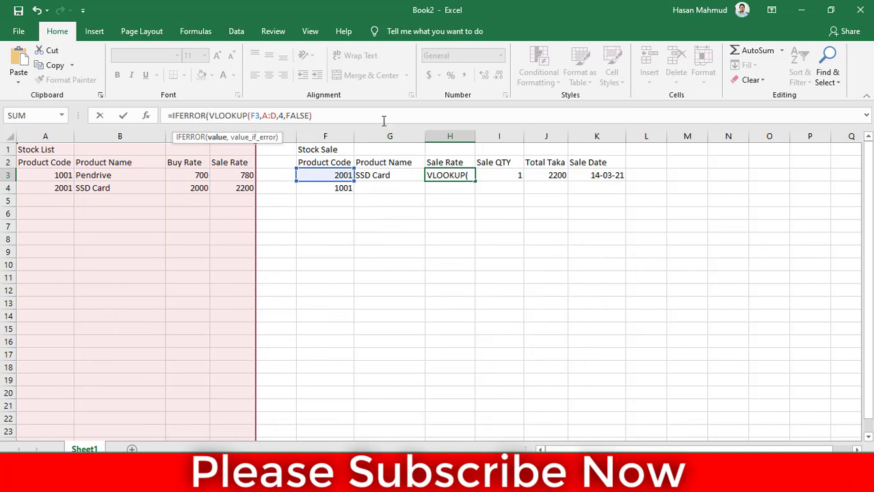
{"action": "type", "text": ",\"\""}
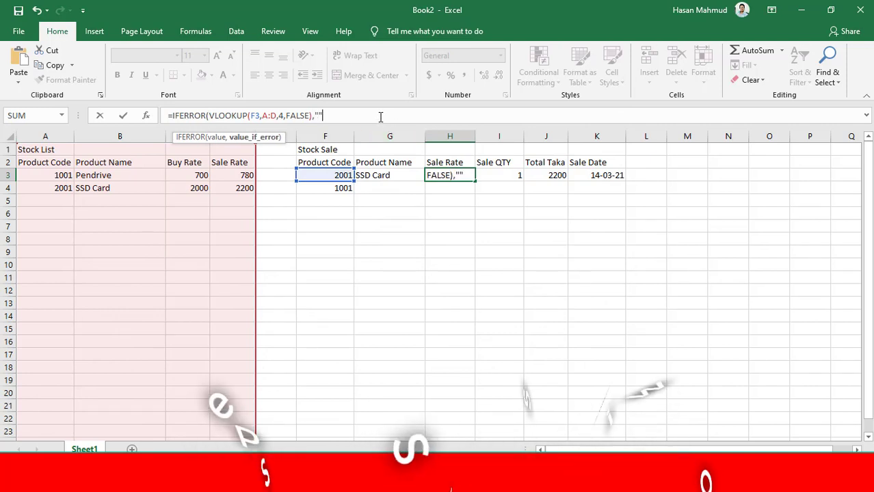
{"action": "type", "text": ")"}
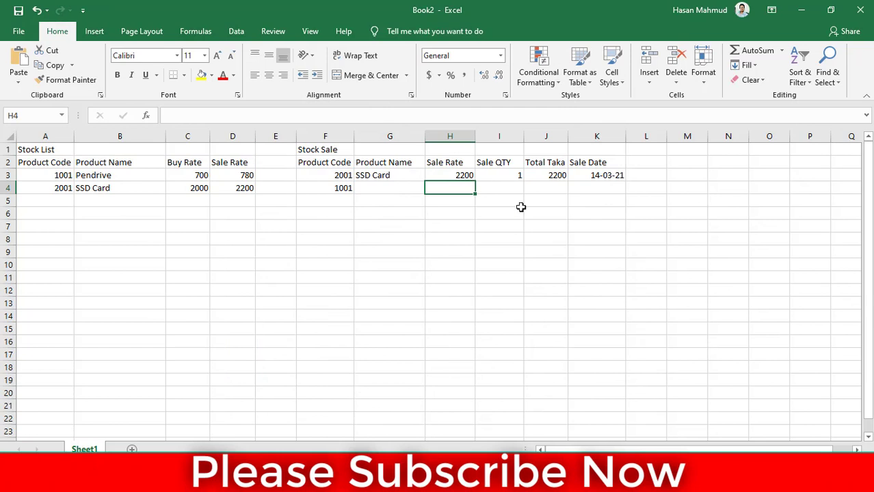
Fill the Product Name and Sale Rate formulas from G3:H3 down to row 79
{"action": "left_click", "coordinate": [378, 177]}
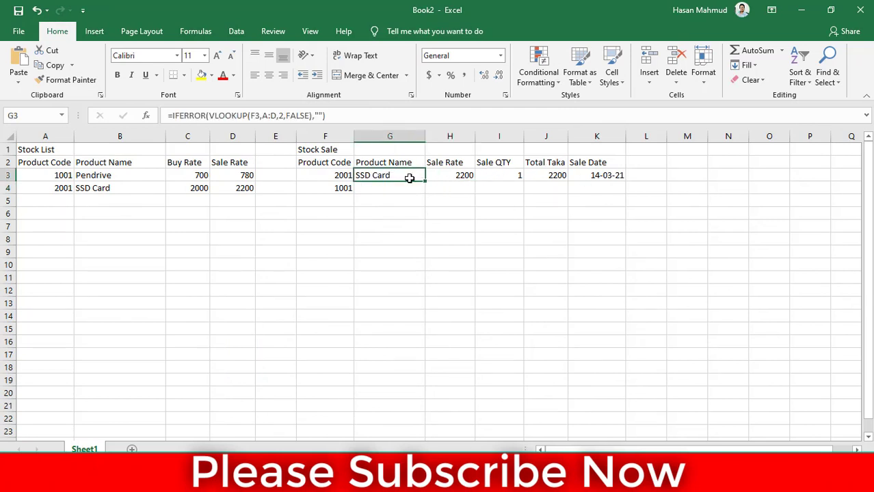
{"action": "left_click_drag", "start_coordinate": [409, 178], "coordinate": [478, 408]}
{"action": "left_click", "coordinate": [434, 224]}
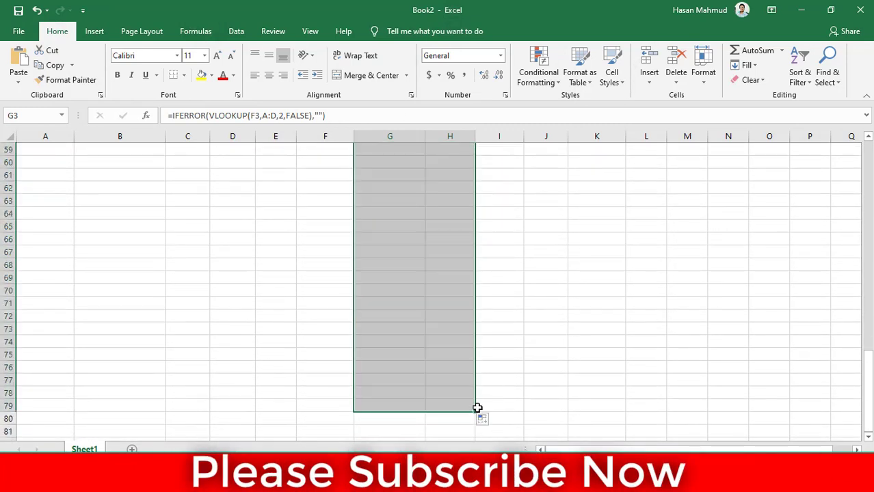
{"action": "scroll", "coordinate": [519, 367], "scroll_direction": "up", "scroll_amount": 19}
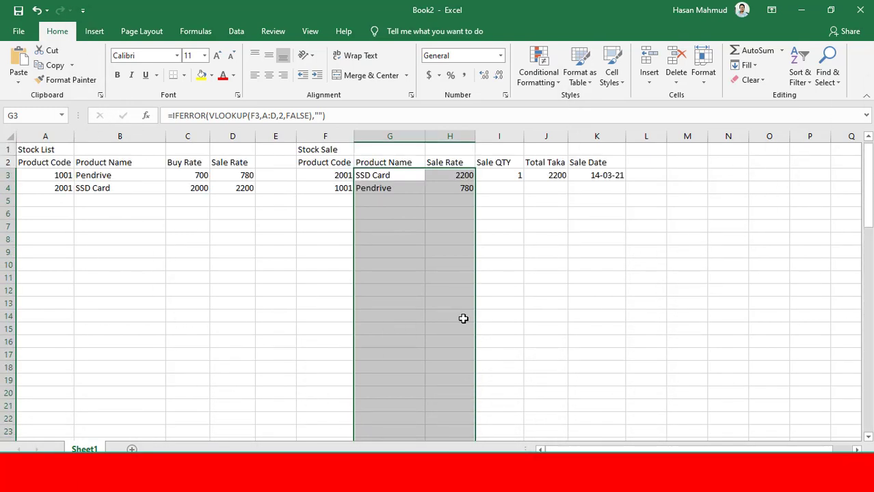
Enter product code 2001 in cell F5 as the third sale row
{"action": "mouse_move", "coordinate": [317, 198]}
{"action": "left_mouse_down"}
{"action": "mouse_move", "coordinate": [329, 221]}
{"action": "mouse_move", "coordinate": [331, 205]}
{"action": "left_mouse_up"}
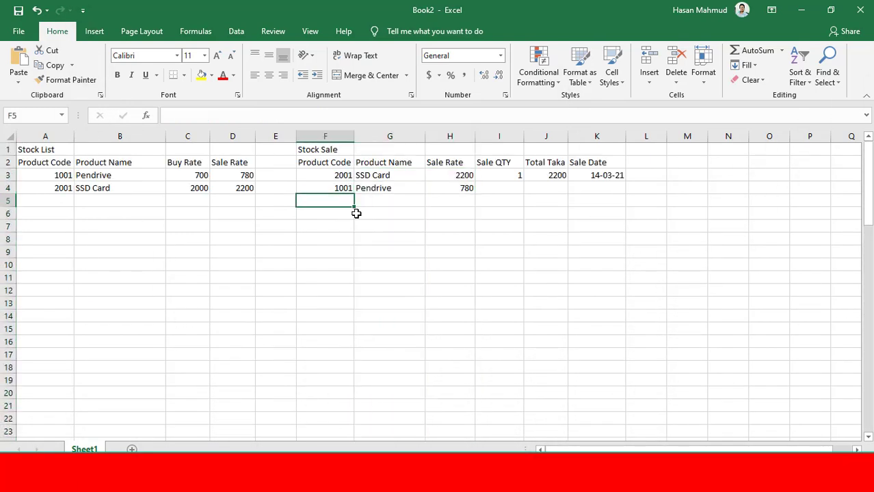
{"action": "type", "text": "2001"}
{"action": "key", "text": "Return"}
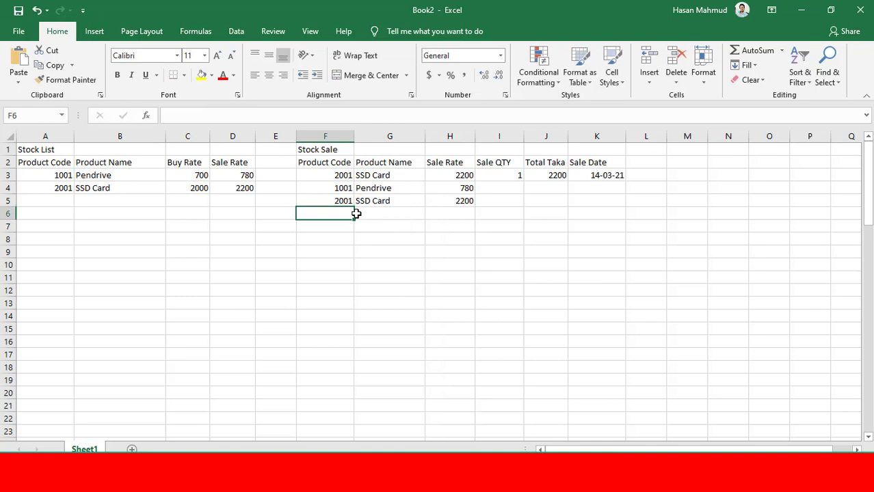
{"action": "left_click_drag", "start_coordinate": [385, 202], "coordinate": [446, 203]}
Enter product code 1001 in cell F7 and check the filled Product Name formula in G45
{"action": "left_click", "coordinate": [334, 224]}
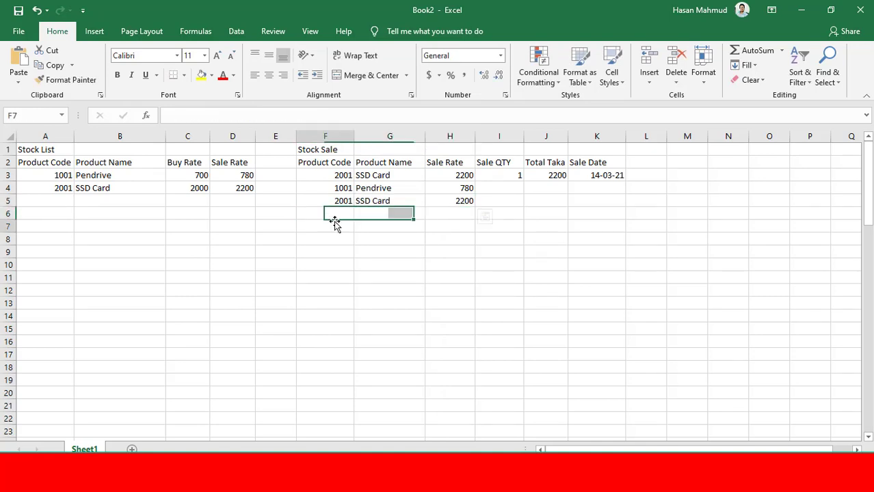
{"action": "type", "text": "5"}
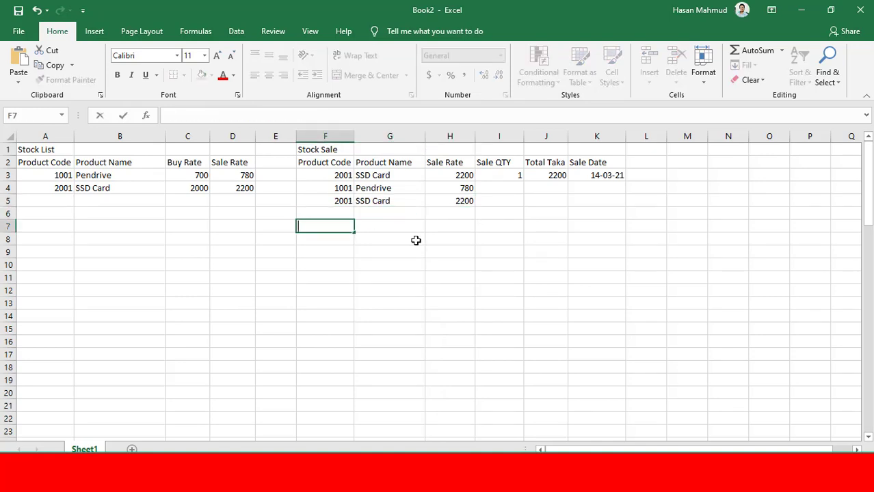
{"action": "type", "text": "001"}
{"action": "key", "text": "Return"}
{"action": "scroll", "coordinate": [388, 294], "scroll_direction": "down", "scroll_amount": 5}
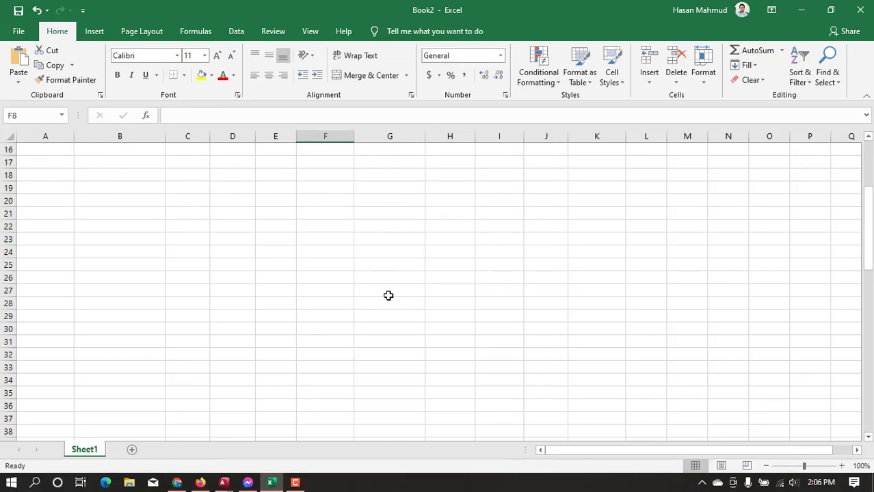
{"action": "scroll", "coordinate": [387, 295], "scroll_direction": "down", "scroll_amount": 7}
{"action": "left_click", "coordinate": [398, 326]}
{"action": "scroll", "coordinate": [403, 328], "scroll_direction": "up", "scroll_amount": 12}
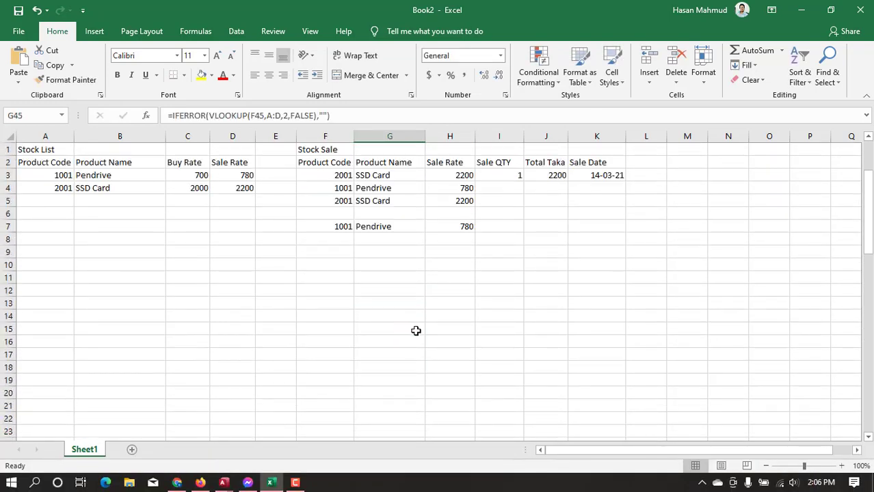
Fill the Total Taka formula =H3*I3 from J3 down to row 63
{"action": "left_click", "coordinate": [550, 175]}
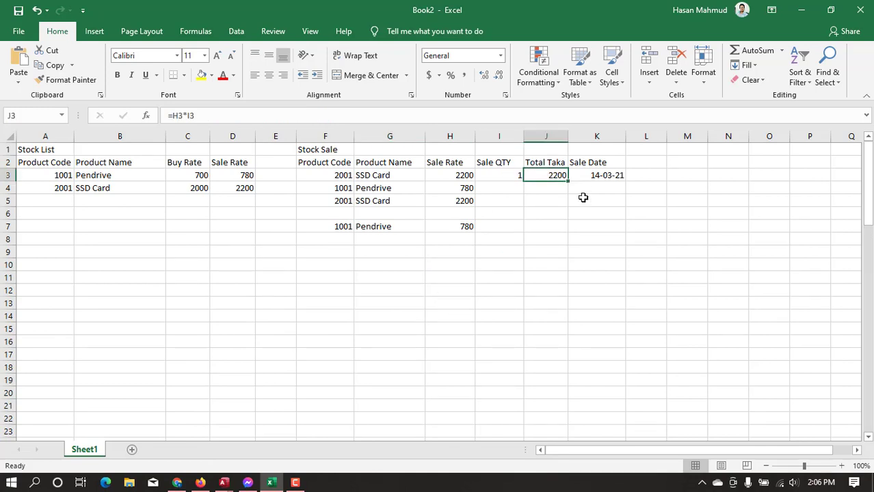
{"action": "left_click_drag", "start_coordinate": [568, 181], "coordinate": [570, 414]}
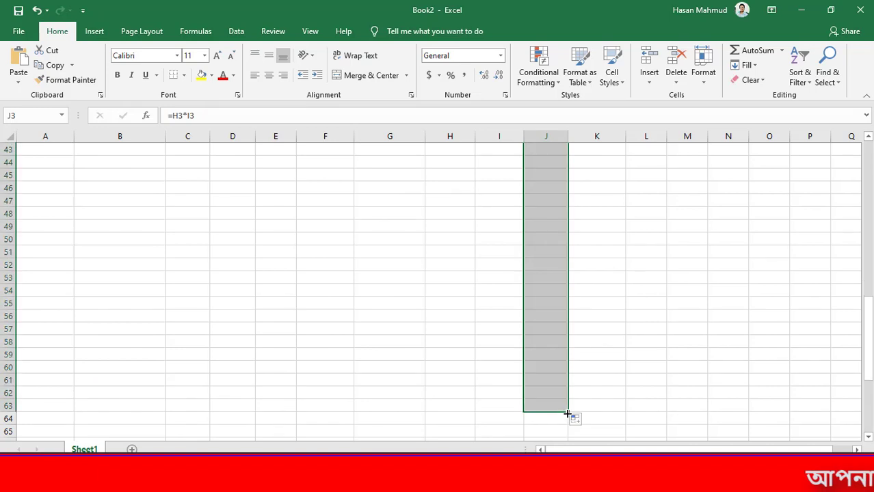
{"action": "scroll", "coordinate": [567, 416], "scroll_direction": "up", "scroll_amount": 7}
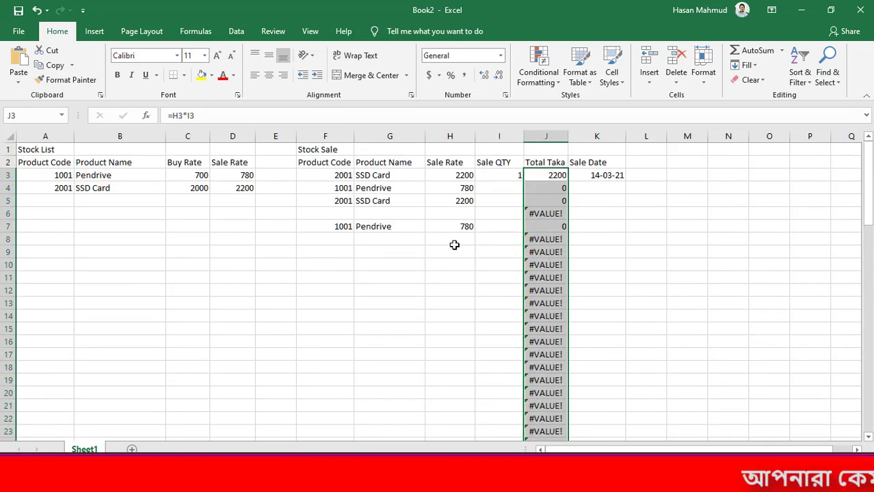
{"action": "left_click", "coordinate": [453, 240]}
Wrap the Total Taka formula in J3 with IFERROR: =IFERROR(H3*I3,"")
{"action": "double_click", "coordinate": [542, 176]}
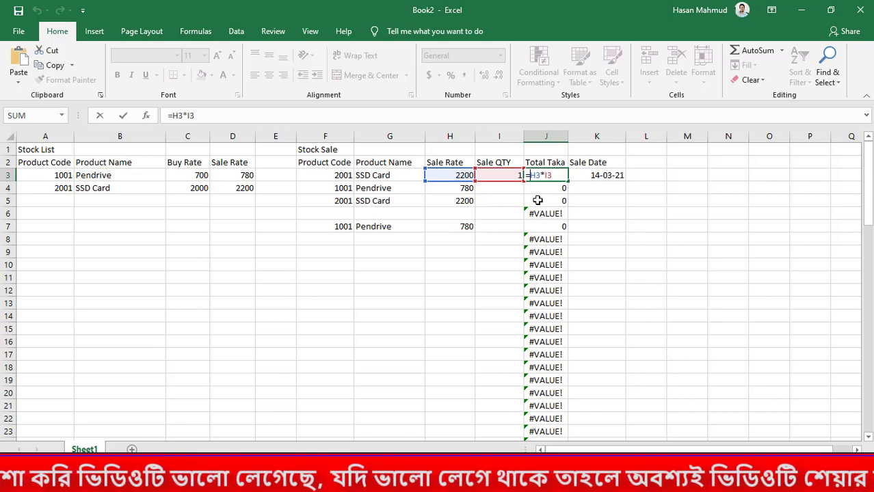
{"action": "key", "text": "ctrl+Return"}
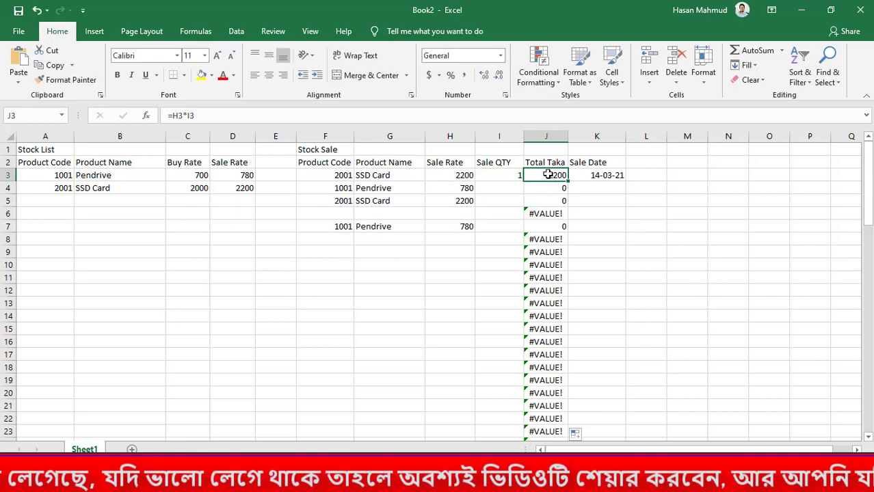
{"action": "left_click", "coordinate": [194, 116]}
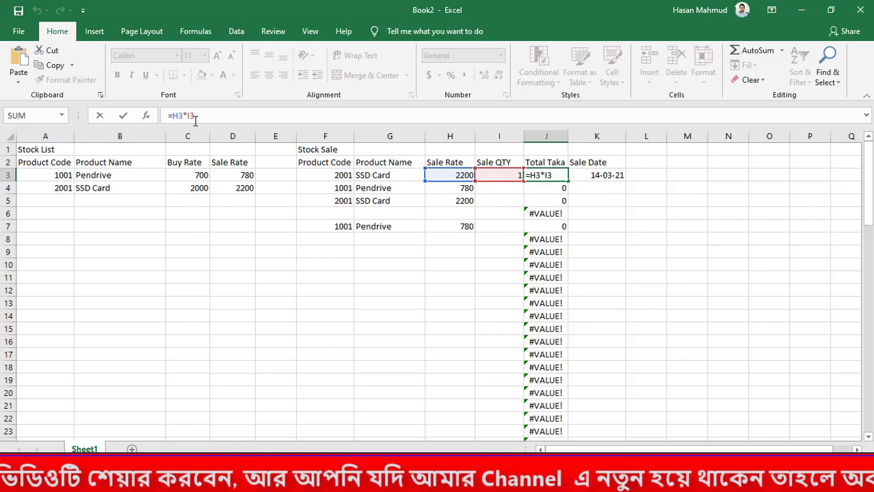
{"action": "type", "text": "IFERROR(H3*I3"}
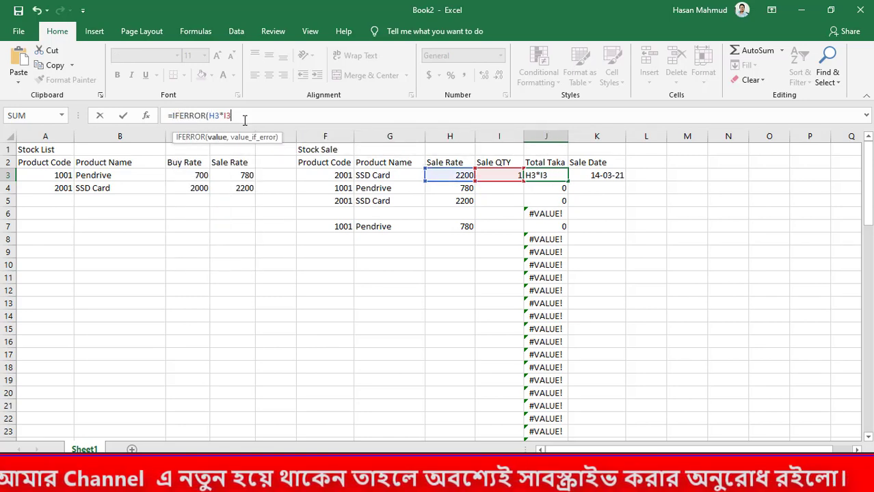
{"action": "type", "text": ","}
{"action": "key", "text": "Return"}
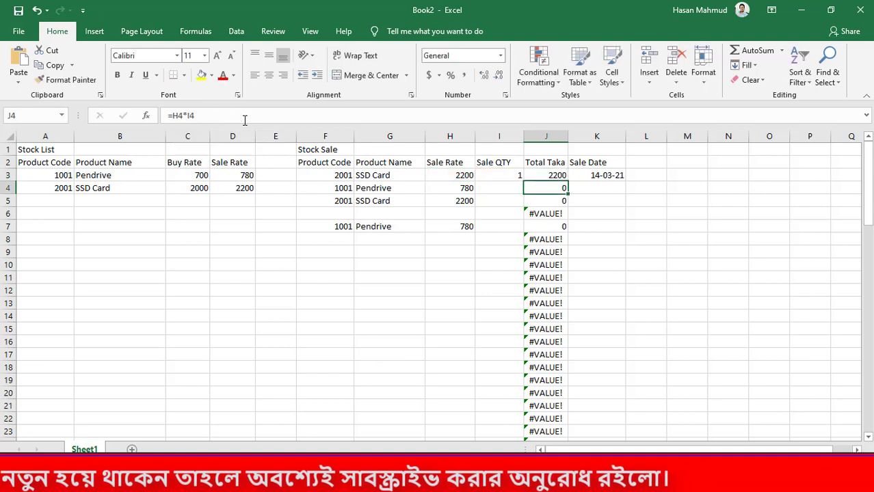
Fill the IFERROR formula from J3 down the Total Taka column over the plain multiplication formulas
{"action": "left_click", "coordinate": [549, 175]}
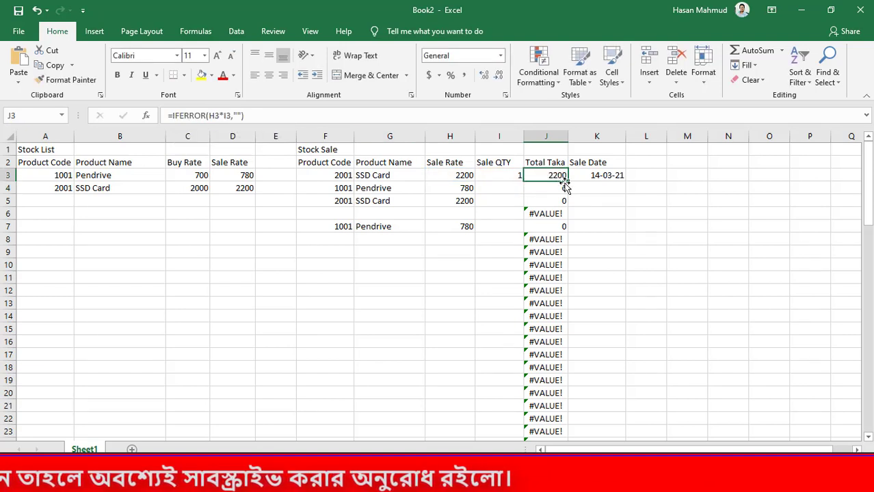
{"action": "left_click_drag", "start_coordinate": [568, 183], "coordinate": [575, 359]}
{"action": "scroll", "coordinate": [576, 288], "scroll_direction": "down", "scroll_amount": 3}
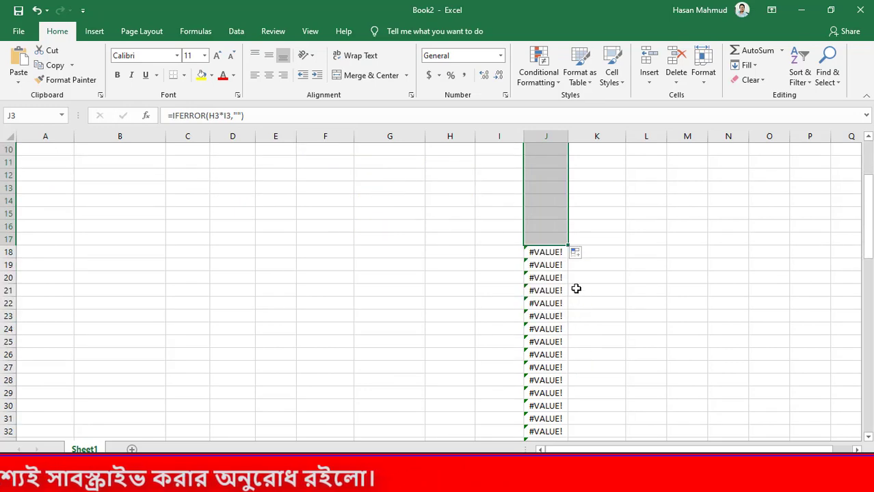
{"action": "left_click_drag", "start_coordinate": [568, 247], "coordinate": [573, 424]}
{"action": "scroll", "coordinate": [565, 373], "scroll_direction": "down", "scroll_amount": 3}
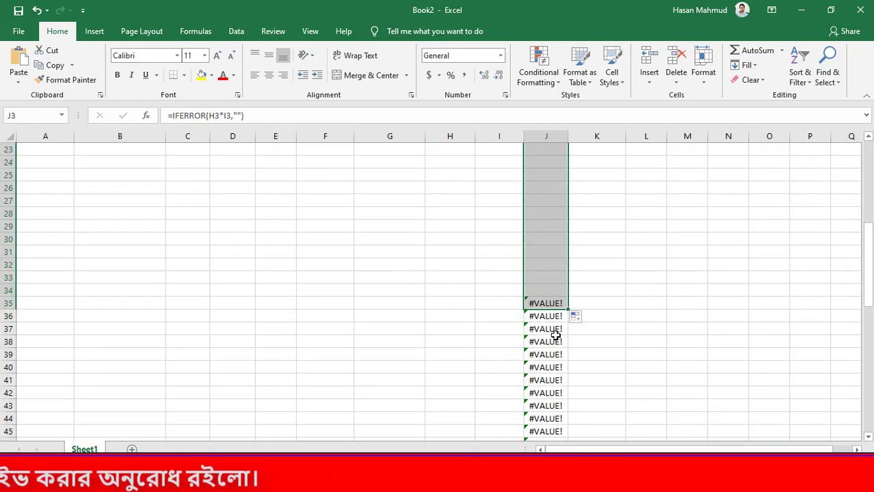
{"action": "double_click", "coordinate": [567, 310]}
{"action": "scroll", "coordinate": [579, 324], "scroll_direction": "up", "scroll_amount": 8}
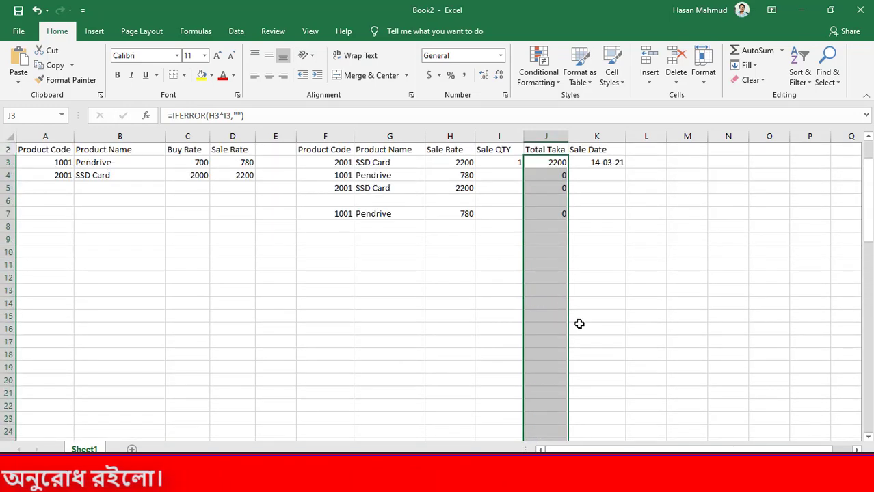
{"action": "left_click", "coordinate": [573, 189]}
{"action": "key", "text": "ctrl+s"}
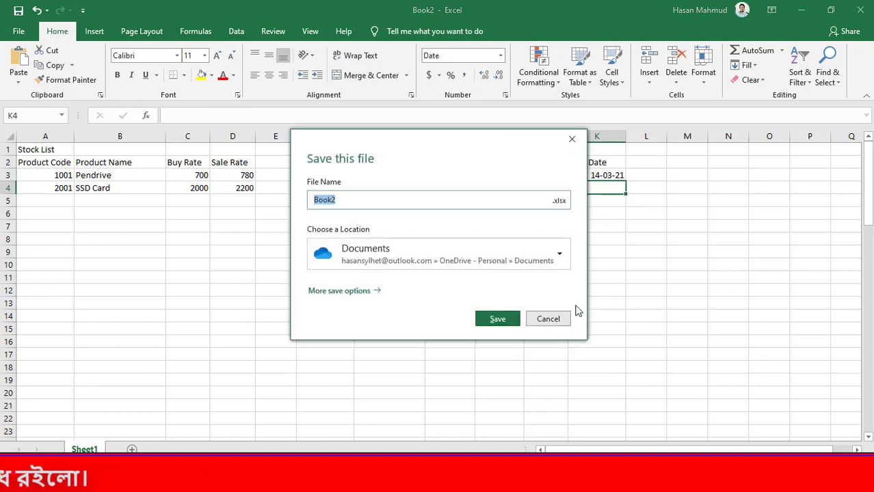
{"action": "key", "text": "Escape"}
Insert the current date, 14-03-21, in Sale Date cells K6 and K8
{"action": "left_click", "coordinate": [592, 212]}
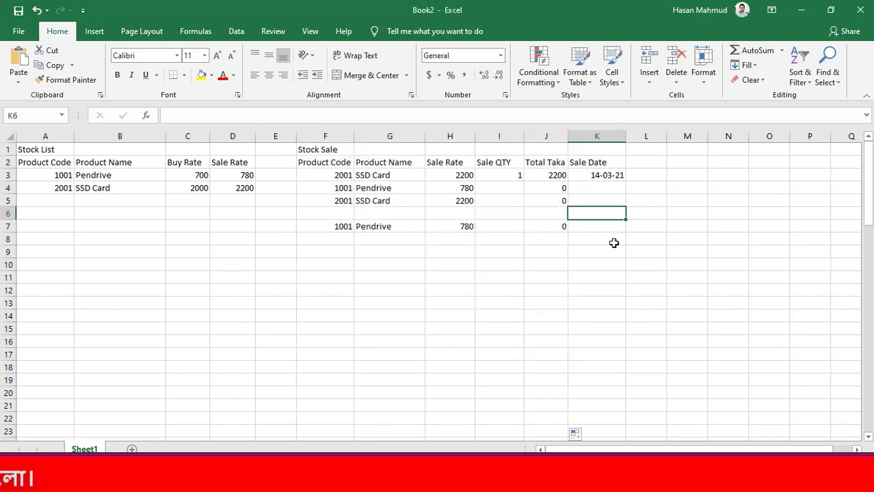
{"action": "key", "text": "ctrl+semicolon"}
{"action": "key", "text": "Return"}
{"action": "key", "text": "Return"}
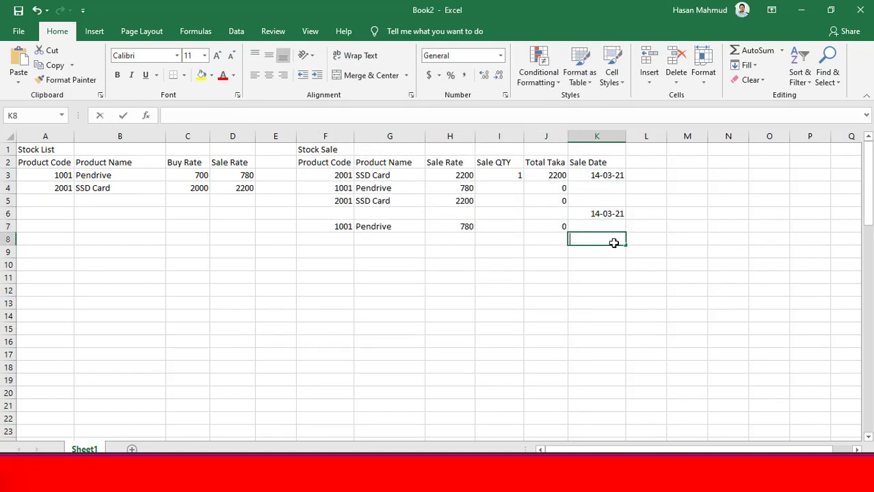
{"action": "key", "text": "ctrl+semicolon"}
{"action": "key", "text": "Return"}
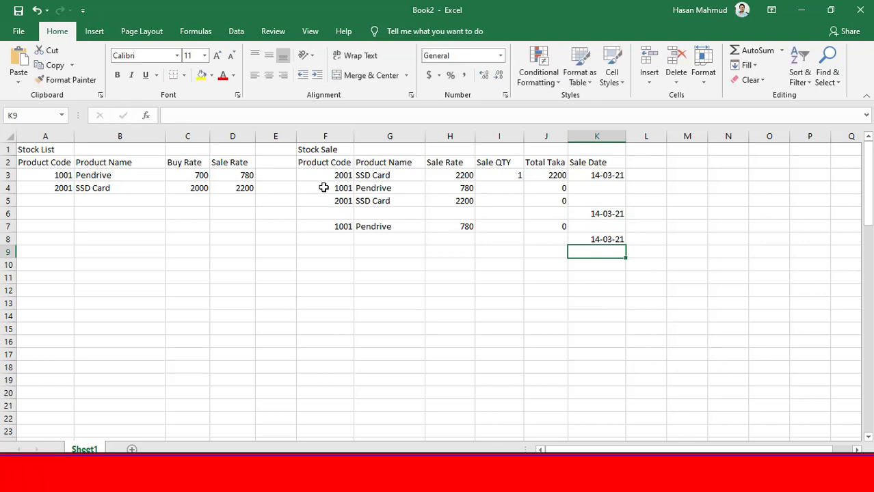
Insert the current date, 14-03-21, in the remaining Sale Date cells K4, K5 and K7
{"action": "mouse_move", "coordinate": [324, 188]}
{"action": "left_mouse_down"}
{"action": "mouse_move", "coordinate": [545, 246]}
{"action": "mouse_move", "coordinate": [596, 240]}
{"action": "left_mouse_up"}
{"action": "left_click", "coordinate": [624, 256]}
{"action": "left_click", "coordinate": [596, 188]}
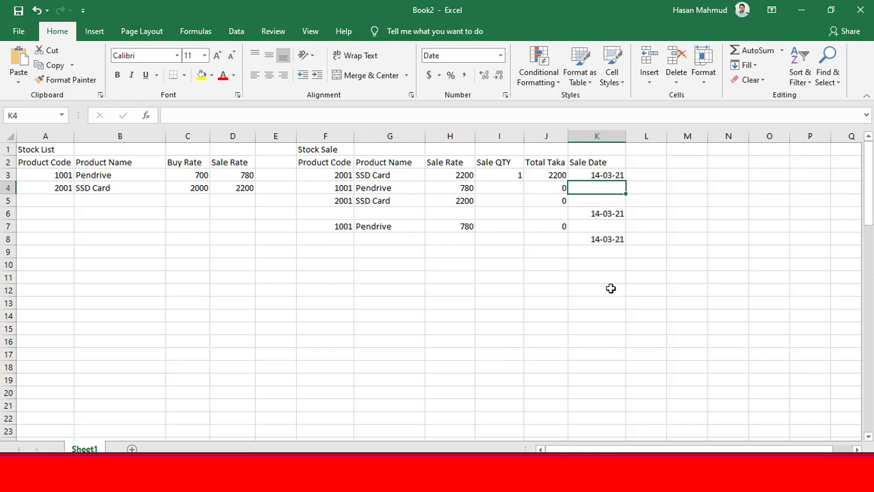
{"action": "key", "text": "ctrl+;"}
{"action": "key", "text": "Return"}
{"action": "key", "text": "Down"}
{"action": "key", "text": "Up"}
{"action": "key", "text": "ctrl+;"}
{"action": "key", "text": "Return"}
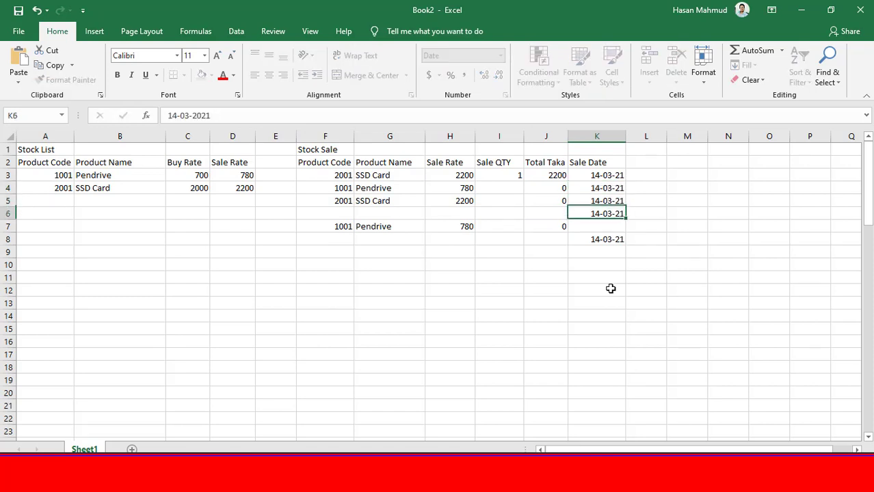
{"action": "key", "text": "Return"}
{"action": "key", "text": "ctrl+;"}
{"action": "key", "text": "Return"}
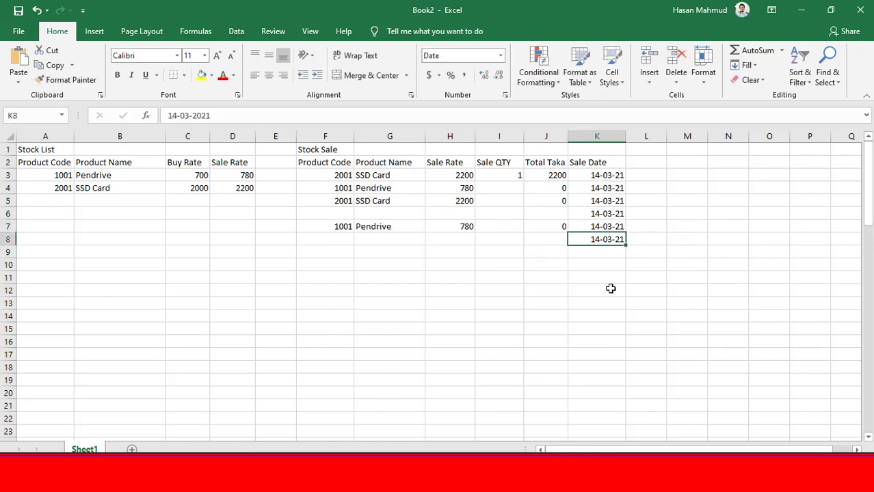
{"action": "left_click", "coordinate": [343, 227]}
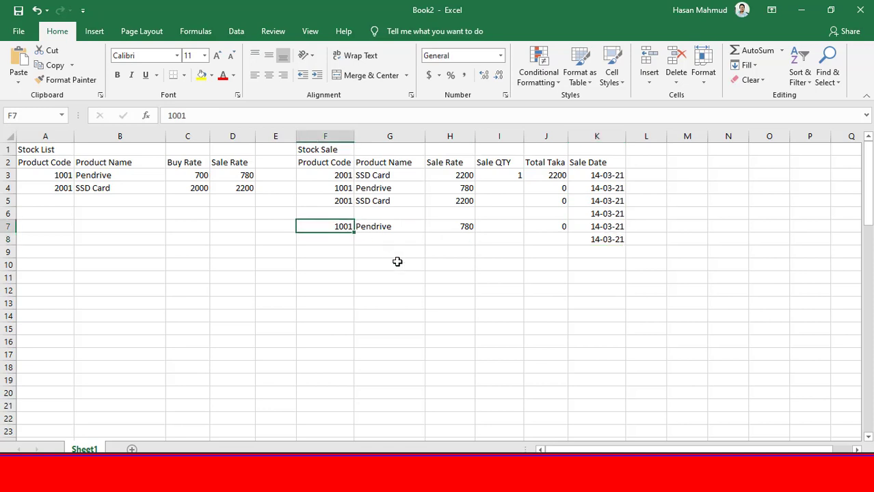
Clear the product code in F7 and the surplus sale dates in K6:K8
{"action": "key", "text": "Delete"}
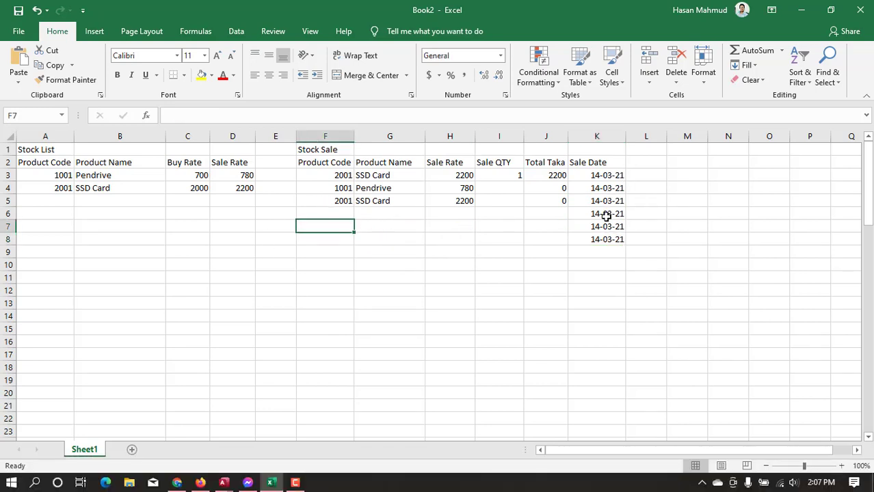
{"action": "left_click_drag", "start_coordinate": [606, 215], "coordinate": [609, 279]}
{"action": "key", "text": "Delete"}
{"action": "left_click", "coordinate": [681, 227]}
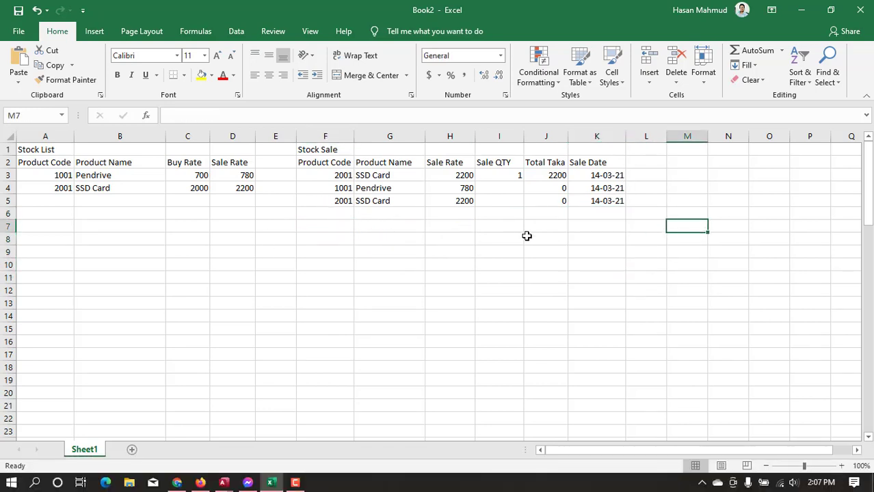
Enter the Sale QTY values 1, 2 and 3 in cells I3 to I5
{"action": "left_click", "coordinate": [519, 180]}
{"action": "type", "text": "1"}
{"action": "key", "text": "Return"}
{"action": "type", "text": "2"}
{"action": "key", "text": "Return"}
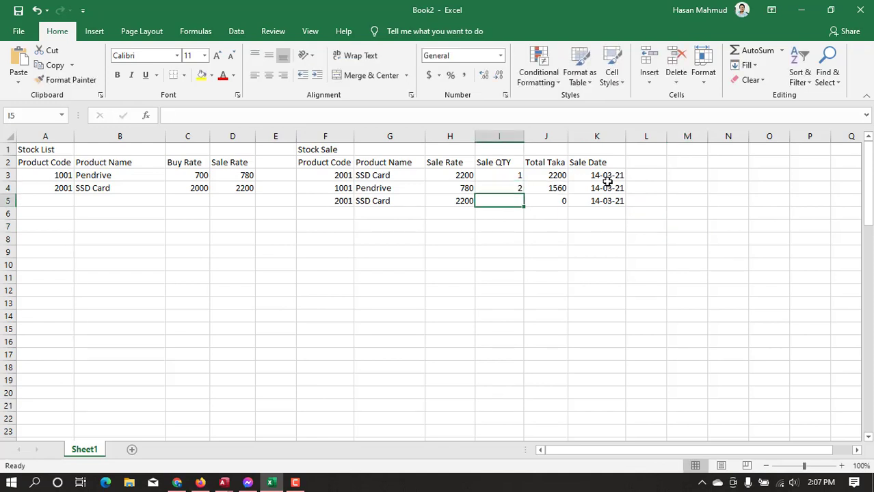
{"action": "type", "text": "3"}
{"action": "key", "text": "Return"}
{"action": "key", "text": "ctrl+s"}
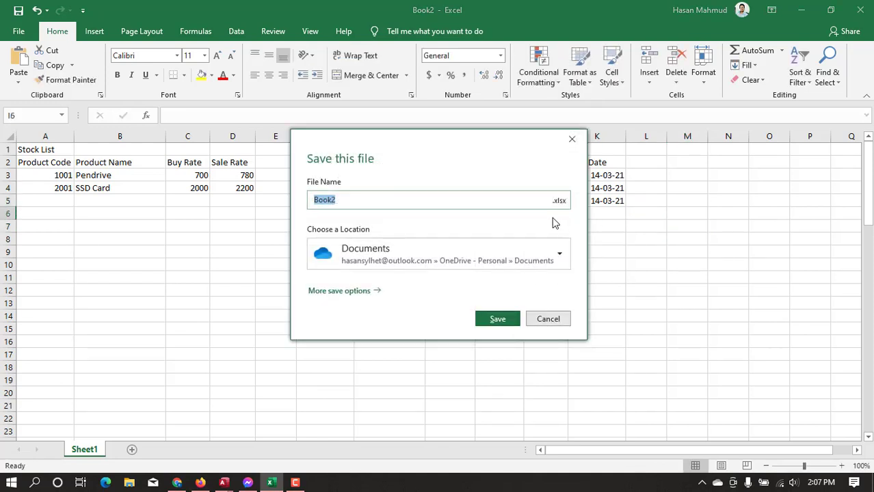
{"action": "left_click", "coordinate": [550, 318]}
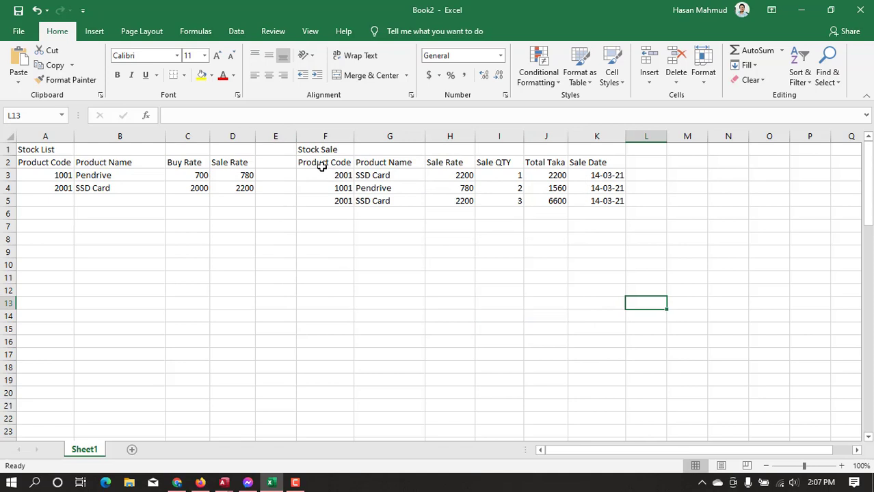
Apply All Borders to the Stock Sale table range F2:K14
{"action": "left_click_drag", "start_coordinate": [321, 167], "coordinate": [615, 316]}
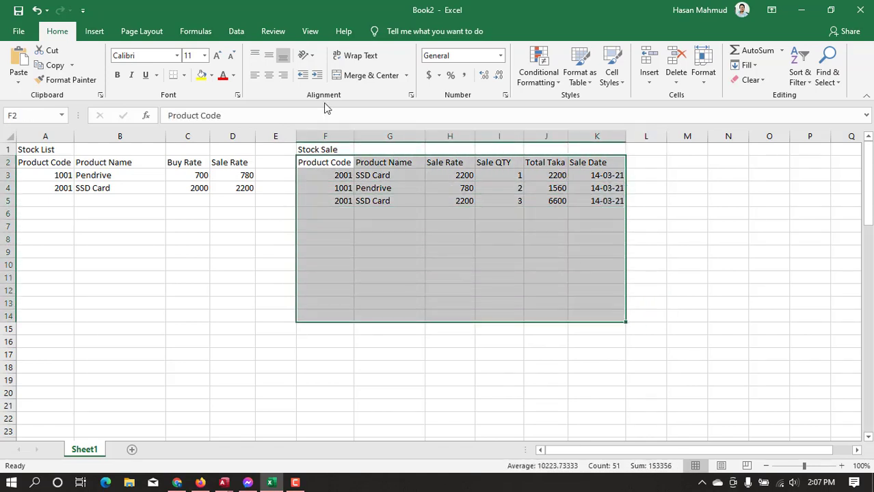
{"action": "left_click", "coordinate": [183, 75]}
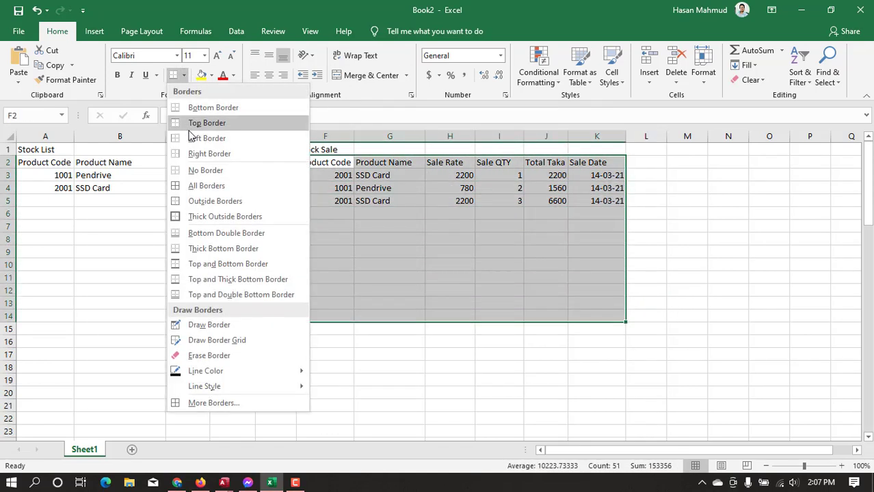
{"action": "left_click", "coordinate": [206, 186]}
{"action": "left_click", "coordinate": [325, 239]}
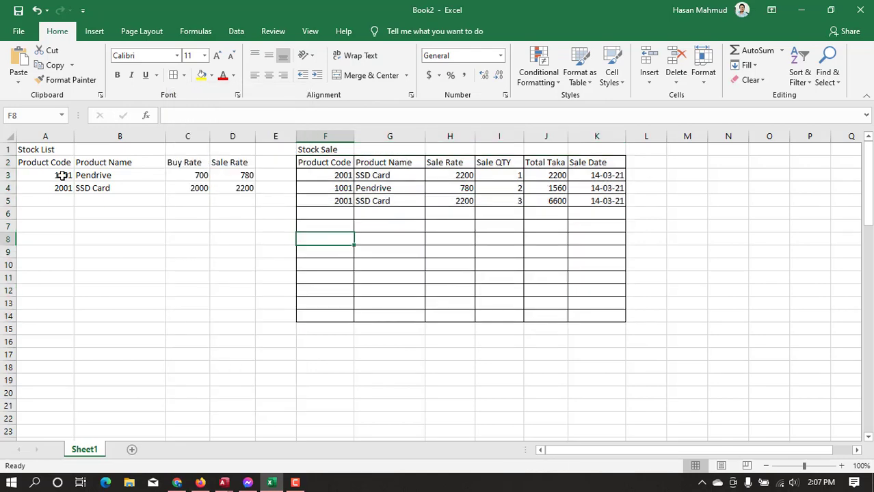
Apply All Borders to the Stock List table range A2:D20
{"action": "left_click_drag", "start_coordinate": [44, 164], "coordinate": [236, 394]}
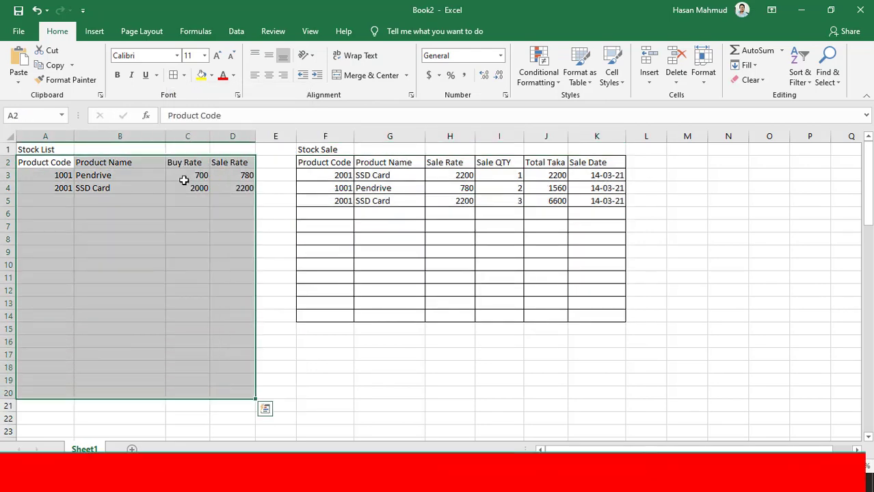
{"action": "left_click", "coordinate": [175, 75]}
{"action": "left_click", "coordinate": [596, 252]}
{"action": "key", "text": "ctrl+s"}
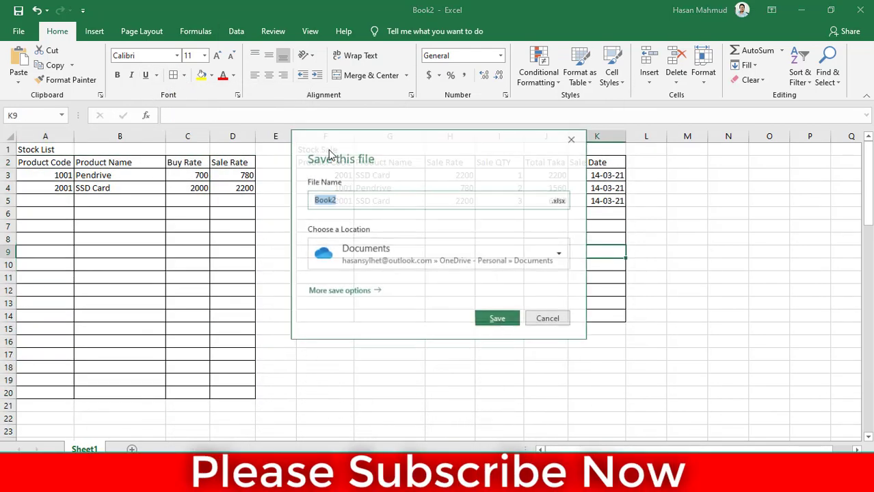
{"action": "key", "text": "Escape"}
Enter the title Total Stack in M1 and widen column M to fit it
{"action": "left_click", "coordinate": [326, 148]}
{"action": "left_click", "coordinate": [687, 149]}
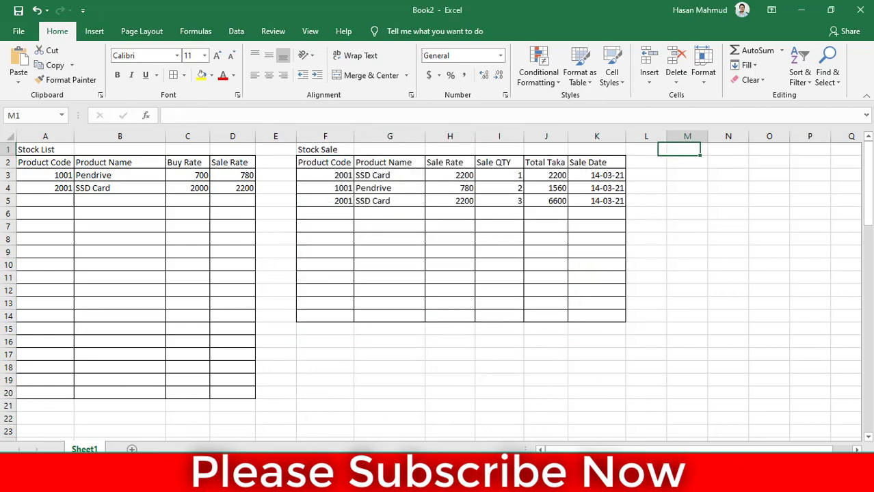
{"action": "type", "text": "Total S"}
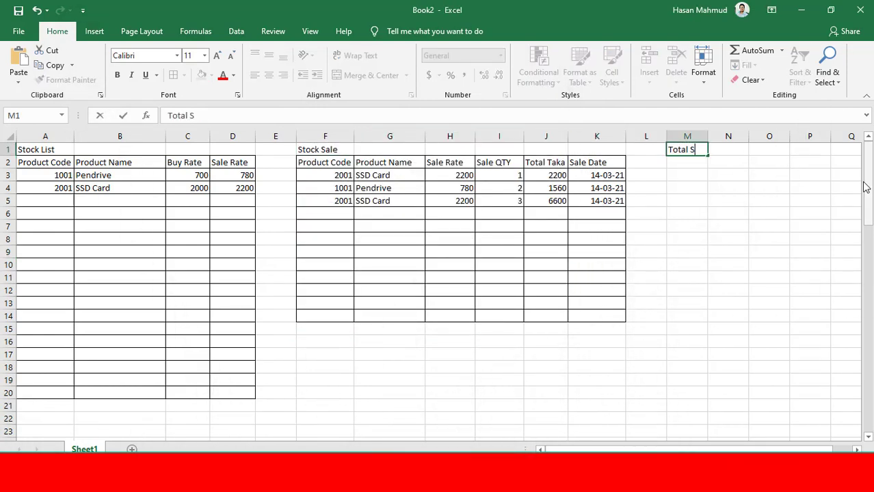
{"action": "type", "text": "tack"}
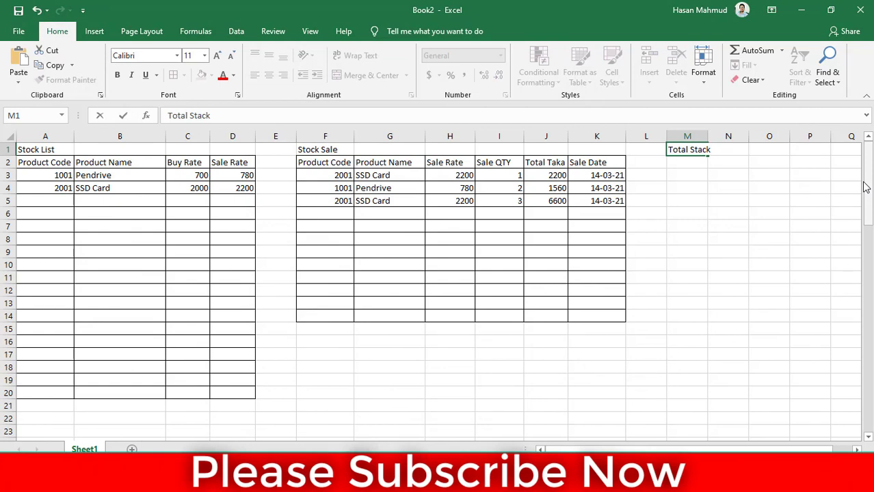
{"action": "key", "text": "Return"}
{"action": "key", "text": "ctrl+s"}
{"action": "key", "text": "Escape"}
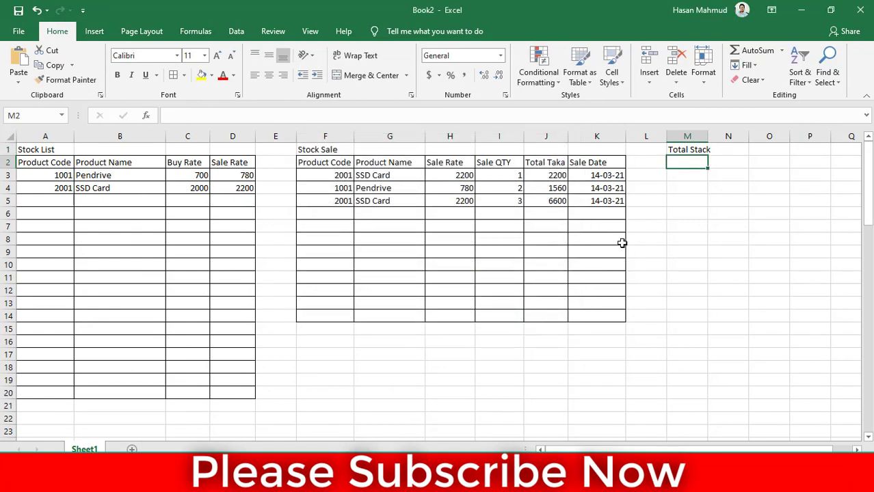
{"action": "scroll", "coordinate": [621, 141], "scroll_direction": "right", "scroll_amount": 1}
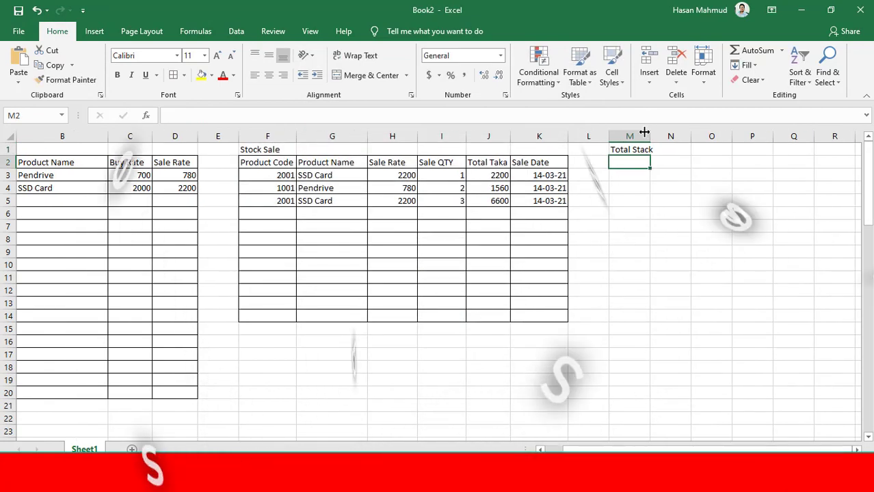
{"action": "left_click_drag", "start_coordinate": [96, 169], "coordinate": [179, 266]}
{"action": "left_click_drag", "start_coordinate": [602, 449], "coordinate": [581, 450]}
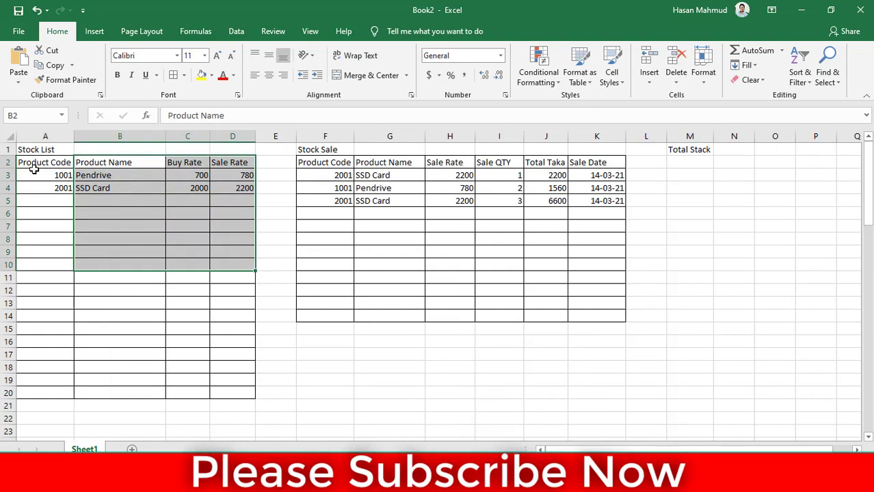
{"action": "left_click_drag", "start_coordinate": [34, 162], "coordinate": [242, 392]}
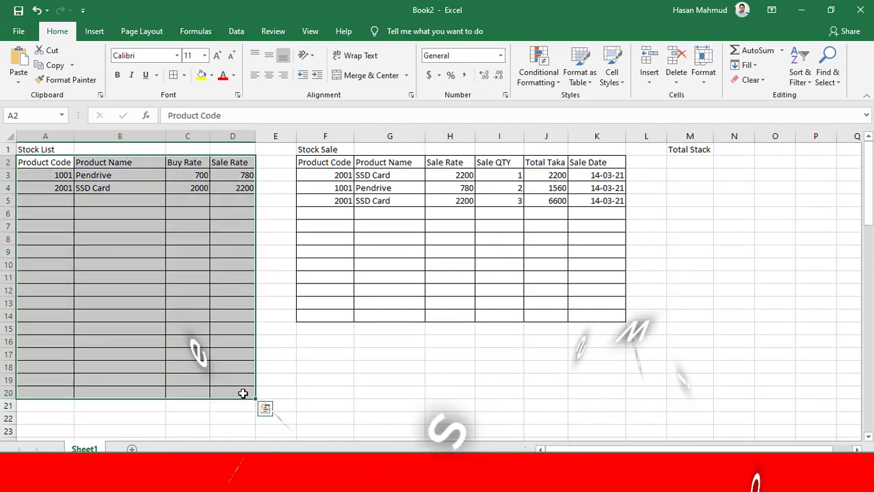
Enter the header Product Code in M2 and autofit the width of column M
{"action": "left_click", "coordinate": [711, 165]}
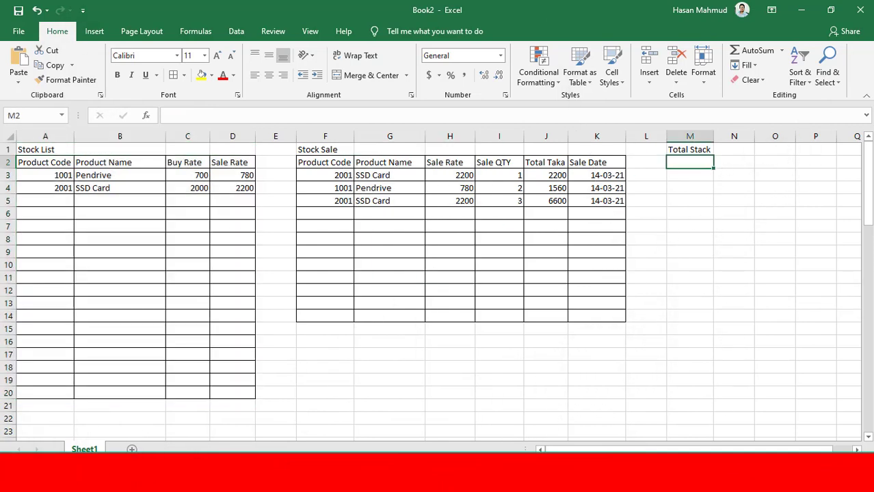
{"action": "left_click_drag", "start_coordinate": [681, 450], "coordinate": [702, 451]}
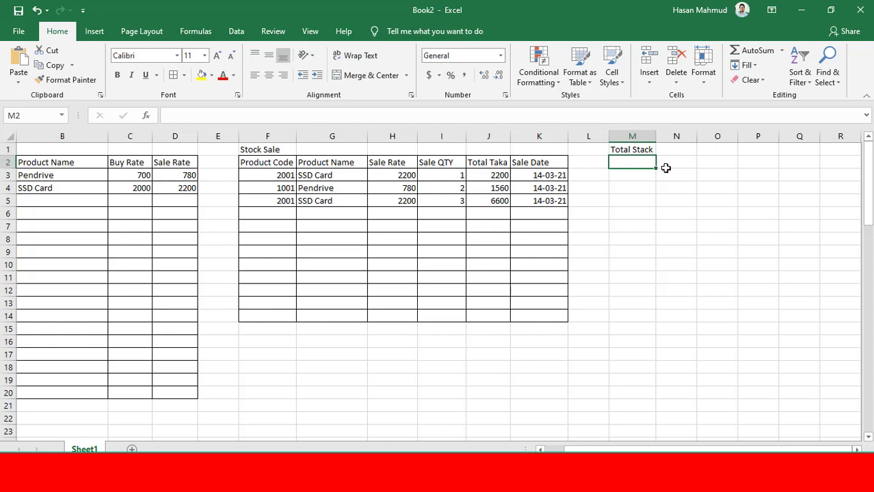
{"action": "type", "text": "Prod"}
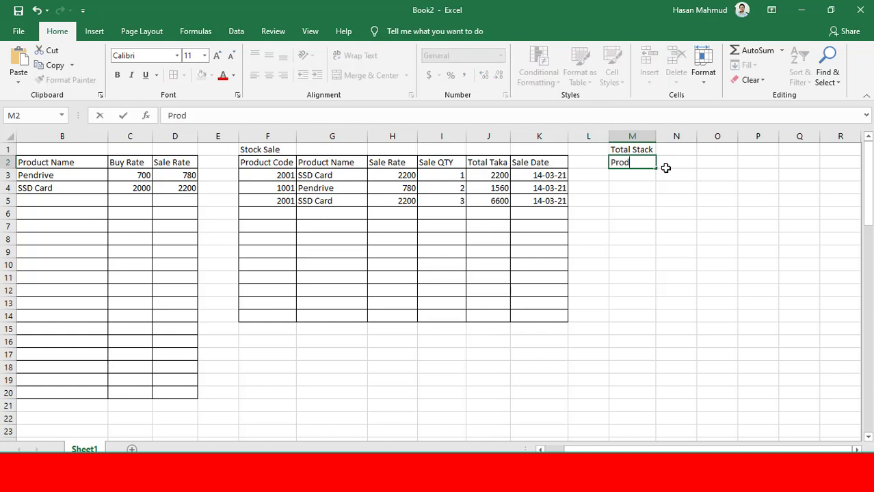
{"action": "type", "text": "uct"}
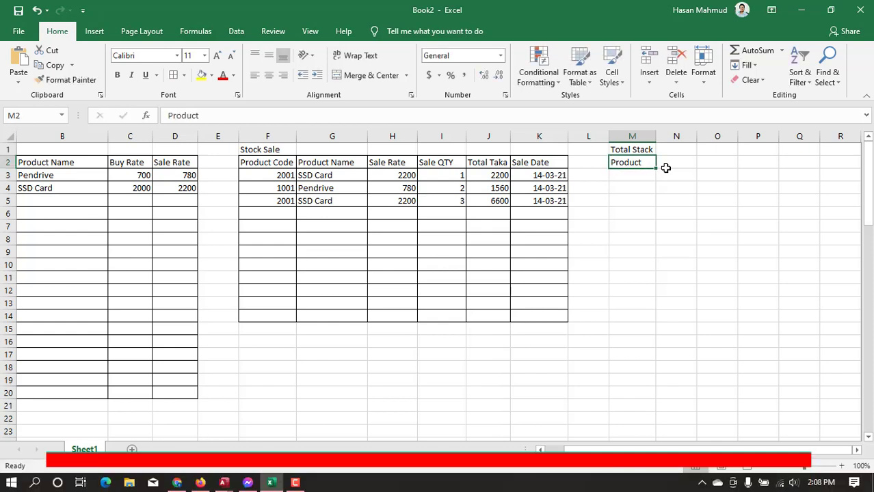
{"action": "type", "text": " Code"}
{"action": "left_click", "coordinate": [665, 166]}
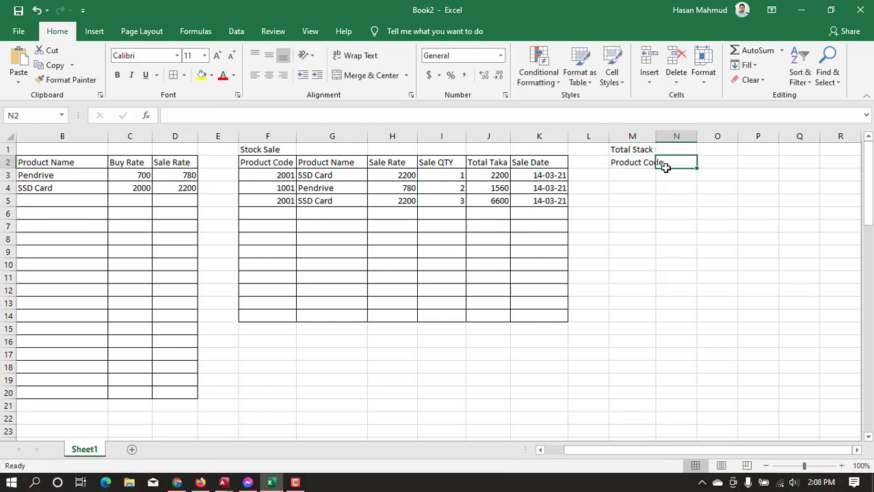
{"action": "double_click", "coordinate": [660, 132]}
Enter the header ProductName in N2 and autofit the width of column N
{"action": "type", "text": "Pro"}
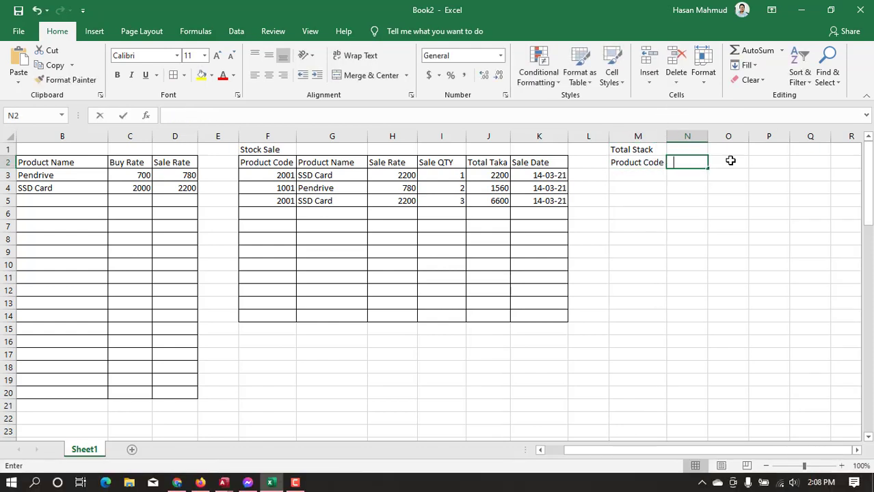
{"action": "type", "text": "duct"}
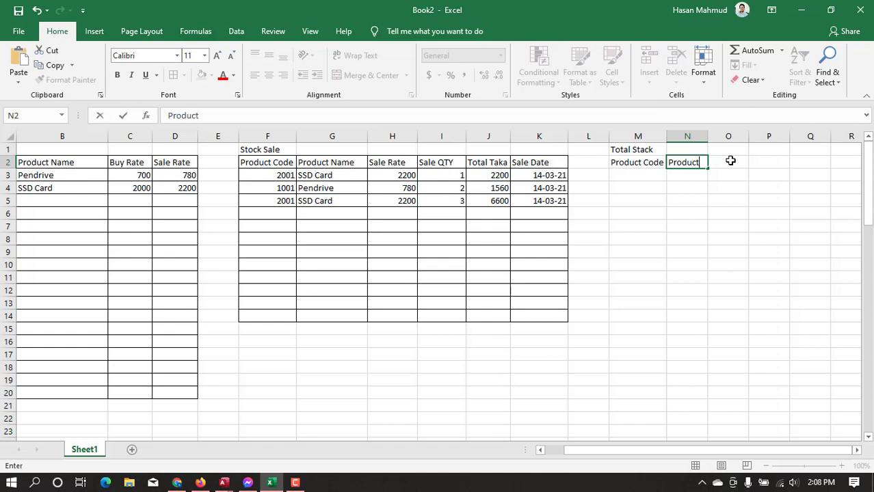
{"action": "type", "text": "Name"}
{"action": "key", "text": "Return"}
{"action": "key", "text": "ctrl+s"}
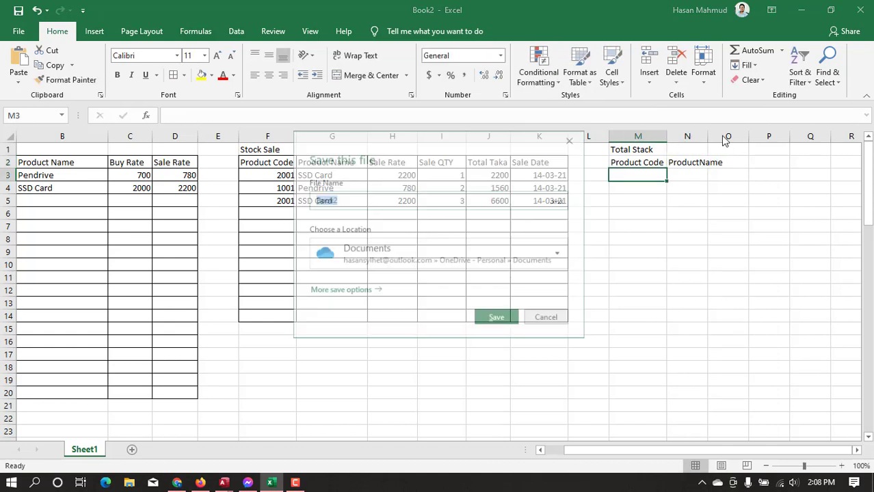
{"action": "key", "text": "Escape"}
{"action": "double_click", "coordinate": [711, 139]}
Enter the header Buy QTY in O2 and slightly widen columns N and O
{"action": "left_click", "coordinate": [748, 163]}
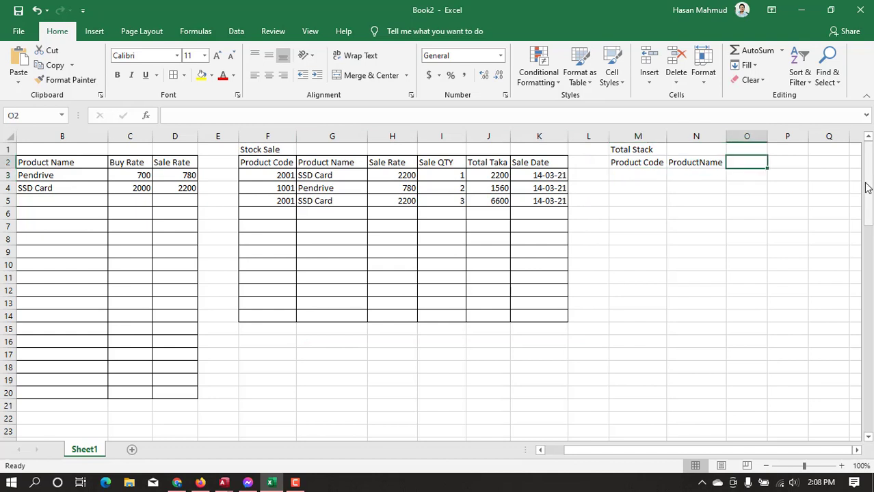
{"action": "type", "text": "Pro"}
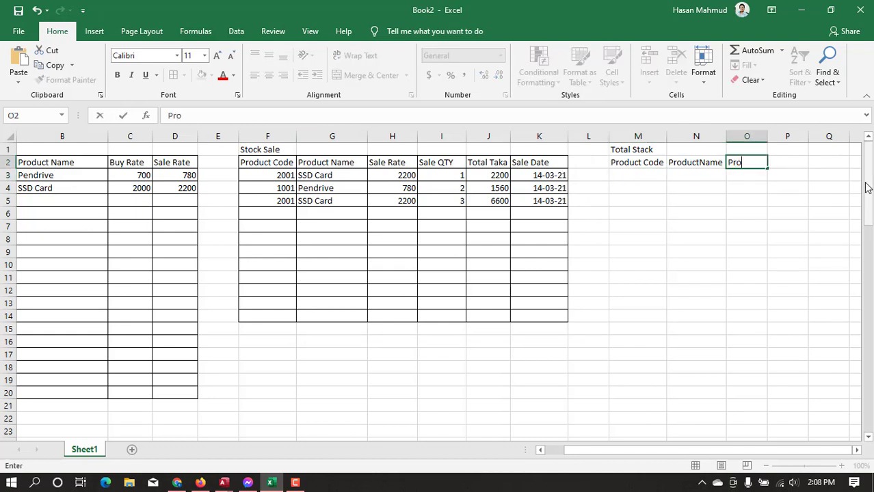
{"action": "key", "text": "BackSpace"}
{"action": "key", "text": "BackSpace"}
{"action": "key", "text": "BackSpace"}
{"action": "key", "text": "BackSpace"}
{"action": "type", "text": "Buy QTY"}
{"action": "key", "text": "Return"}
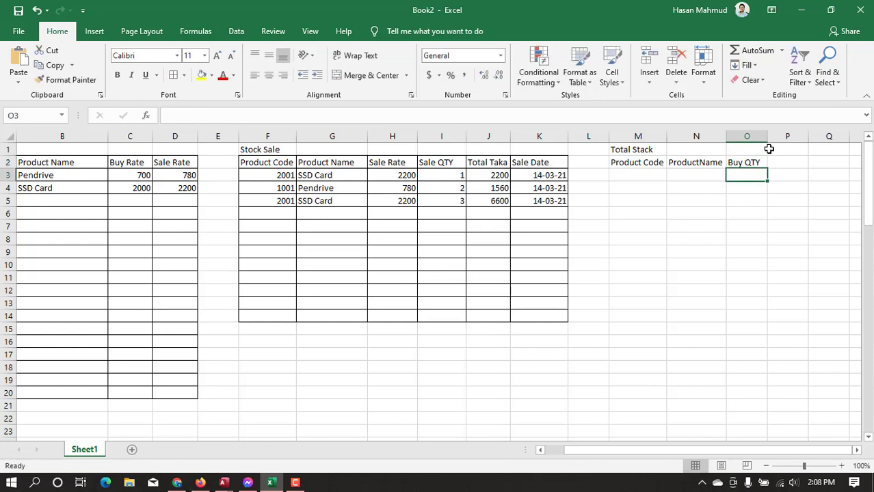
{"action": "left_click_drag", "start_coordinate": [764, 140], "coordinate": [732, 136]}
{"action": "left_click", "coordinate": [742, 186]}
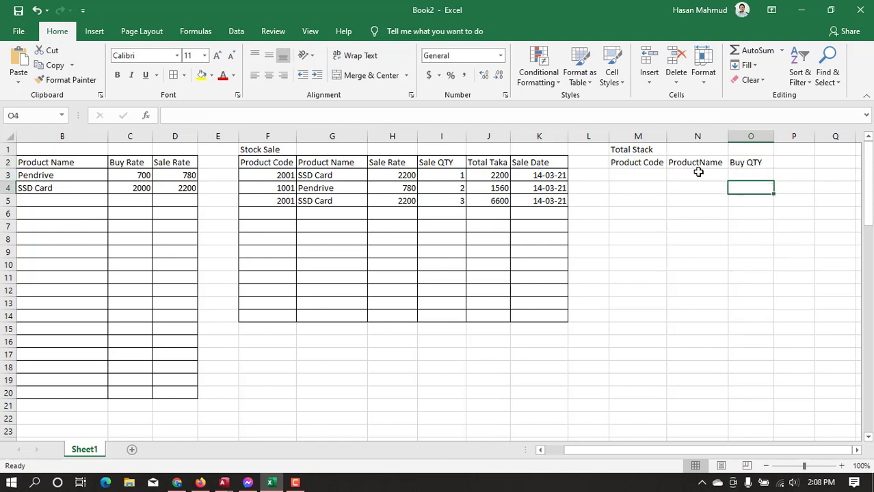
{"action": "left_click_drag", "start_coordinate": [699, 175], "coordinate": [708, 293]}
{"action": "left_click_drag", "start_coordinate": [701, 177], "coordinate": [708, 306]}
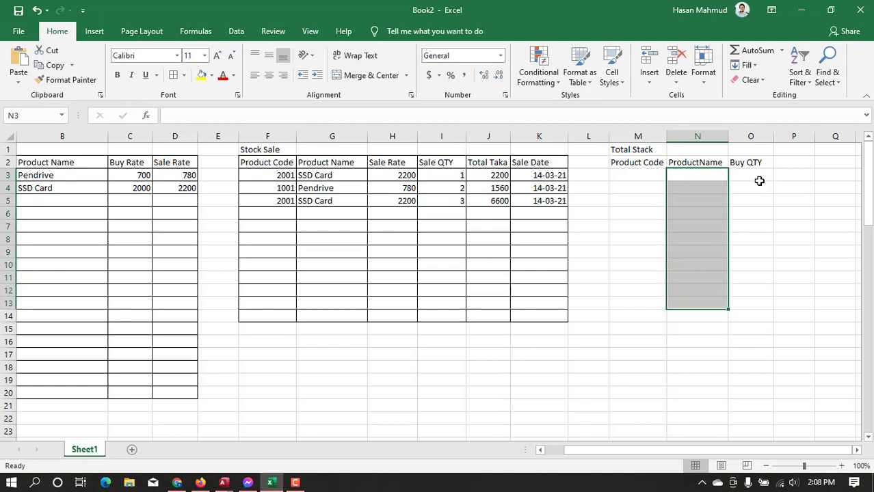
Enter the header Buy Rate in P2, beside the Buy QTY header
{"action": "left_click", "coordinate": [793, 162]}
{"action": "type", "text": "="}
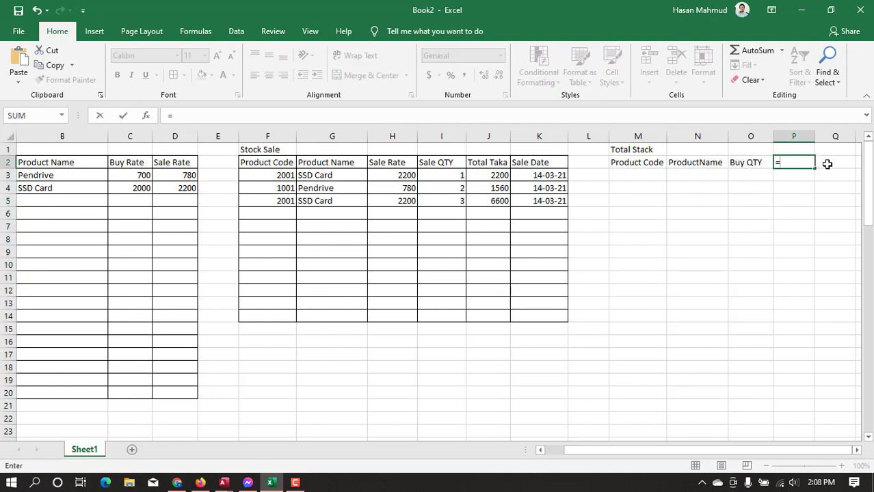
{"action": "key", "text": "BackSpace"}
{"action": "type", "text": "Buy Rate"}
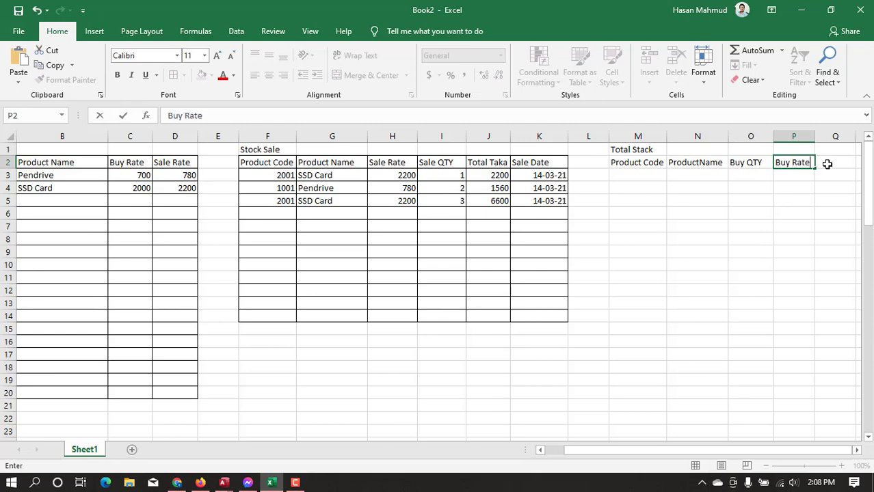
{"action": "key", "text": "Return"}
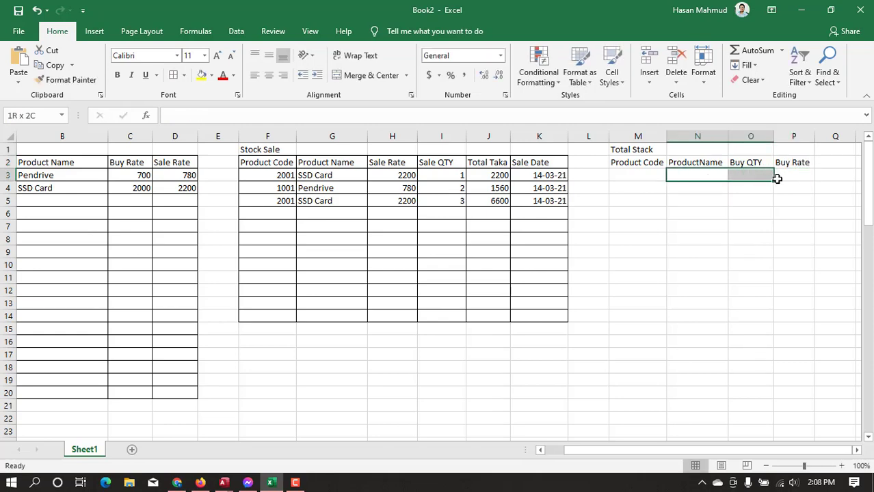
Move the Buy Rate column in front of the Buy QTY column, so Buy Rate occupies column O
{"action": "left_click", "coordinate": [801, 137]}
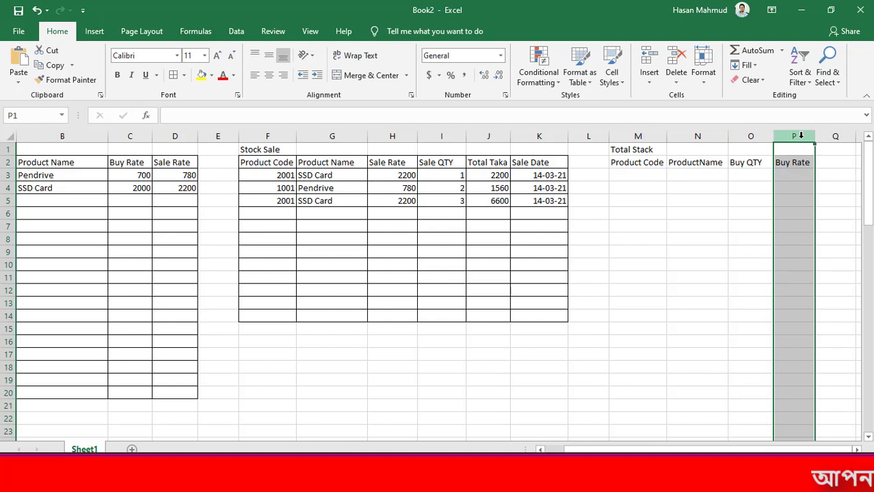
{"action": "left_click_drag", "start_coordinate": [775, 150], "coordinate": [748, 174]}
{"action": "left_click", "coordinate": [780, 186]}
{"action": "key", "text": "ctrl+s"}
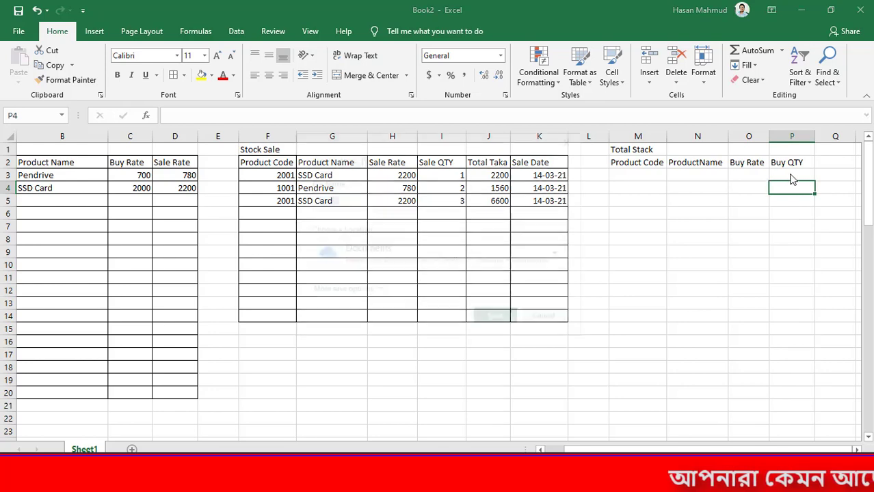
Enter the header Total Buy Taka in Q2, beside the Buy QTY header
{"action": "key", "text": "Escape"}
{"action": "left_click_drag", "start_coordinate": [718, 175], "coordinate": [789, 173]}
{"action": "left_click", "coordinate": [829, 162]}
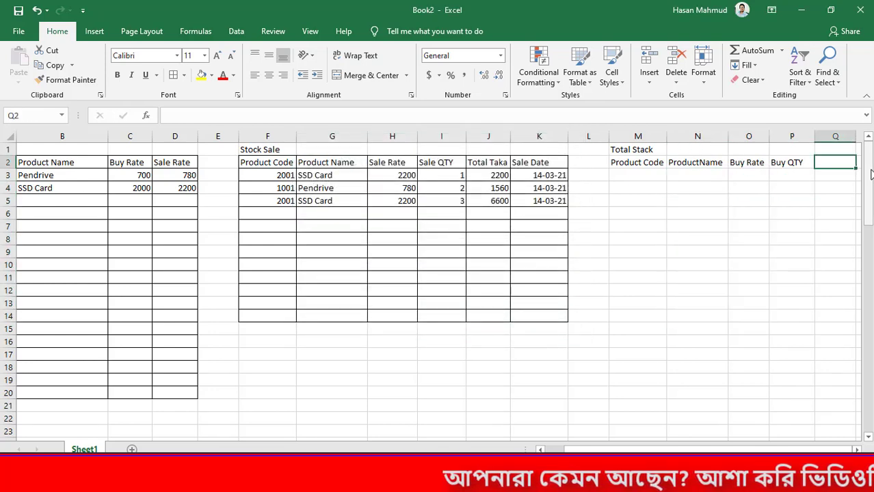
{"action": "type", "text": "Total Taka"}
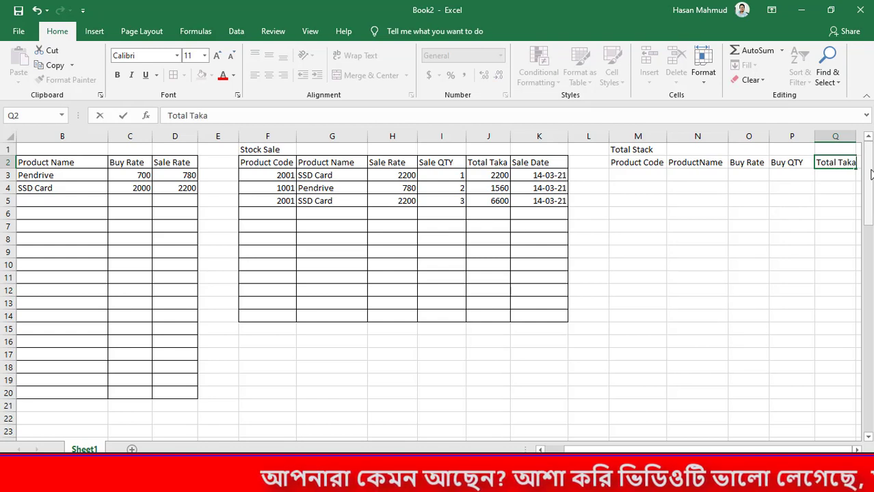
{"action": "key", "text": "Return"}
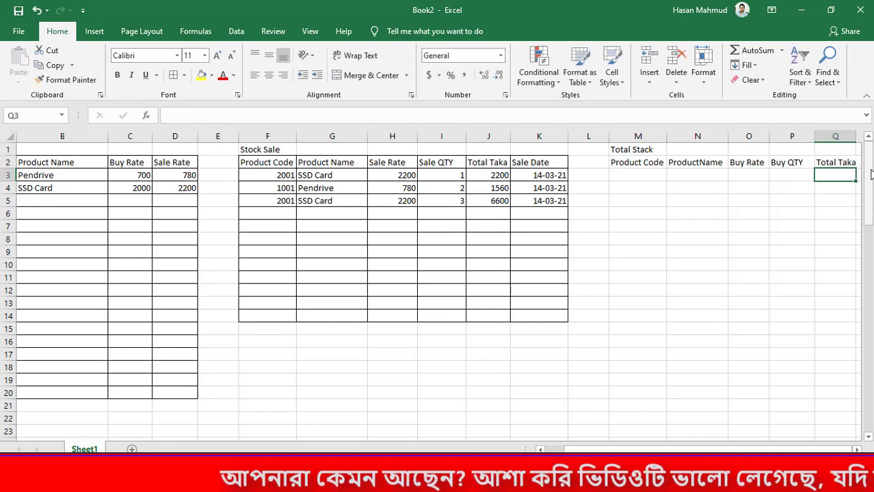
{"action": "double_click", "coordinate": [840, 162]}
{"action": "type", "text": "Buy"}
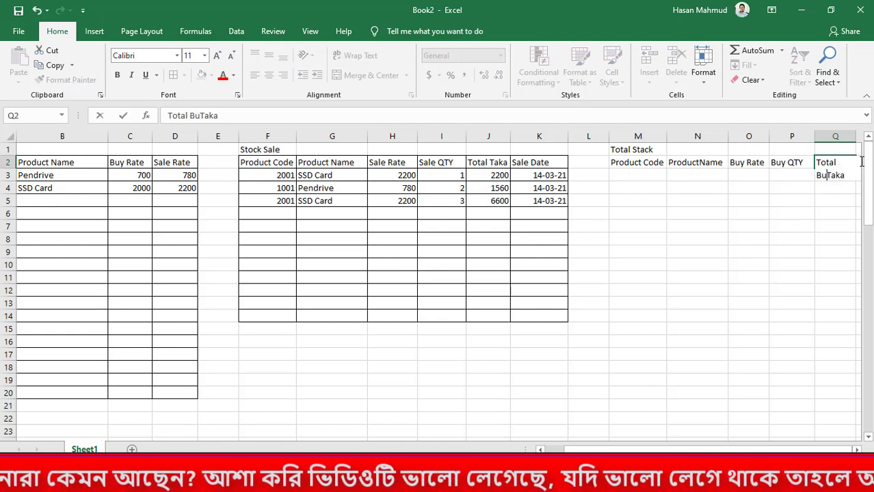
{"action": "key", "text": "Return"}
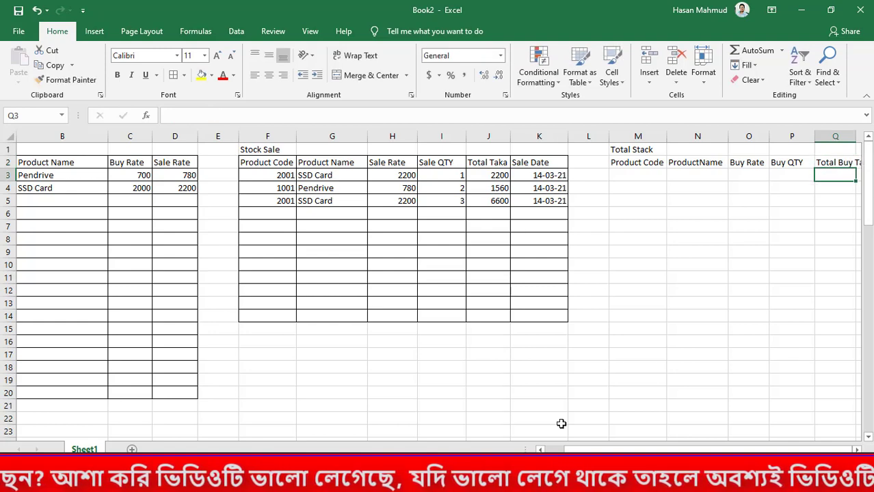
Widen columns N through Q of the Total Stack table so their headers fit
{"action": "left_click", "coordinate": [642, 449]}
{"action": "left_click_drag", "start_coordinate": [671, 450], "coordinate": [673, 449]}
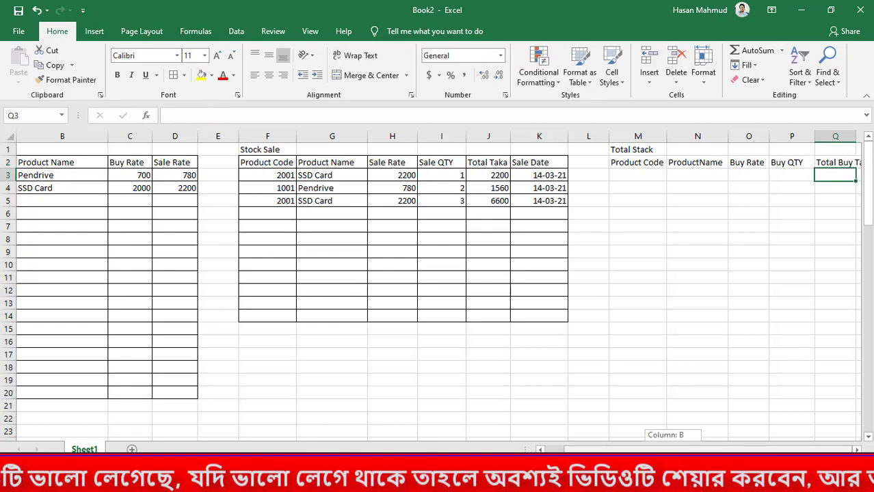
{"action": "left_click", "coordinate": [730, 293]}
{"action": "key", "text": "Right"}
{"action": "key", "text": "Right"}
{"action": "key", "text": "Right"}
{"action": "key", "text": "Right"}
{"action": "key", "text": "Right"}
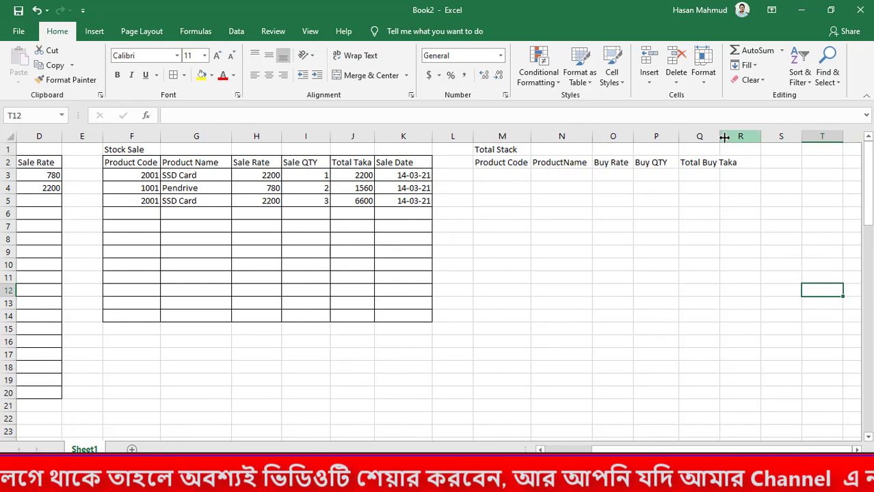
{"action": "double_click", "coordinate": [721, 135]}
{"action": "double_click", "coordinate": [679, 135]}
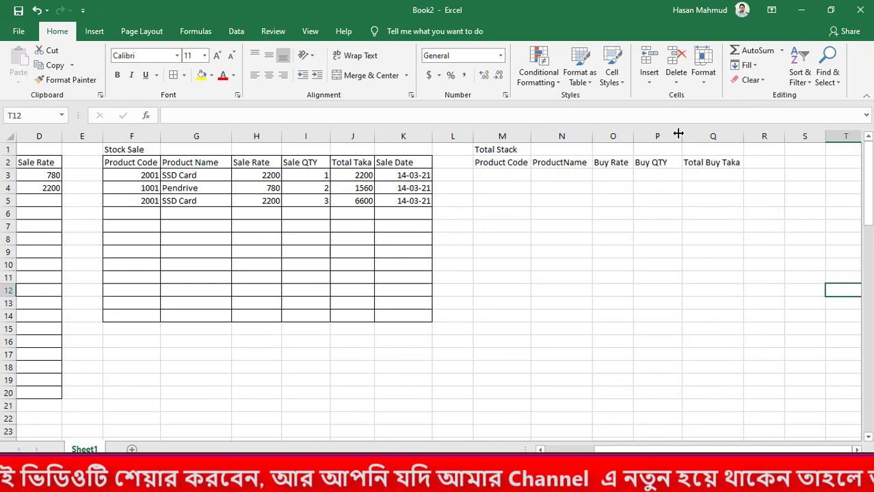
{"action": "double_click", "coordinate": [638, 136]}
{"action": "double_click", "coordinate": [590, 135]}
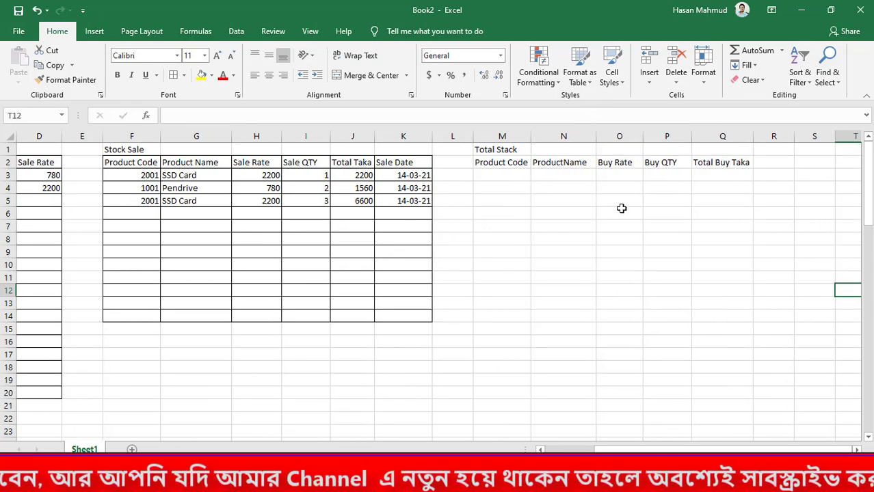
{"action": "left_click", "coordinate": [619, 213]}
Enter product code 1001 in M3 and start a VLOOKUP formula in N3 with M3 as the lookup value
{"action": "left_click", "coordinate": [514, 179]}
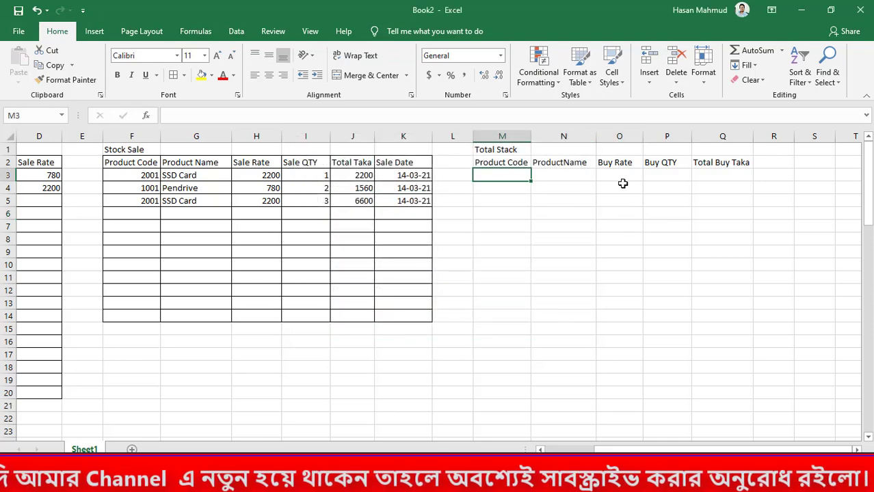
{"action": "type", "text": "1001"}
{"action": "type", "text": "="}
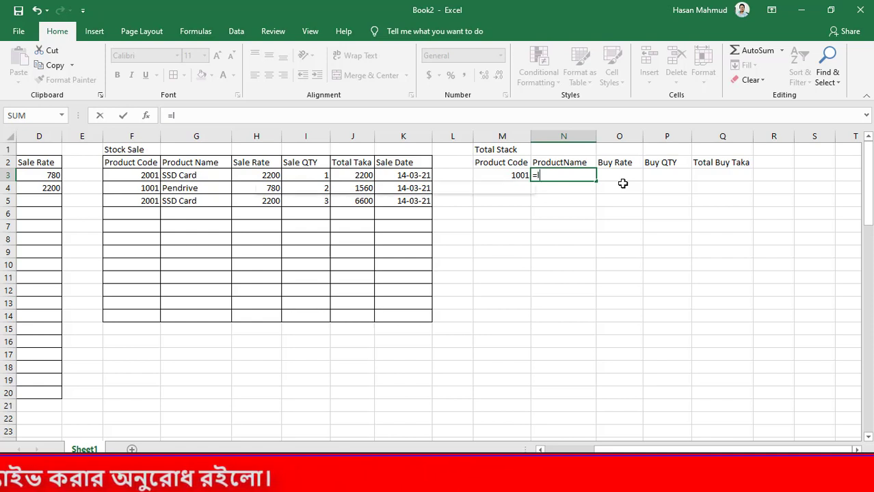
{"action": "type", "text": "vlo"}
{"action": "key", "text": "Tab"}
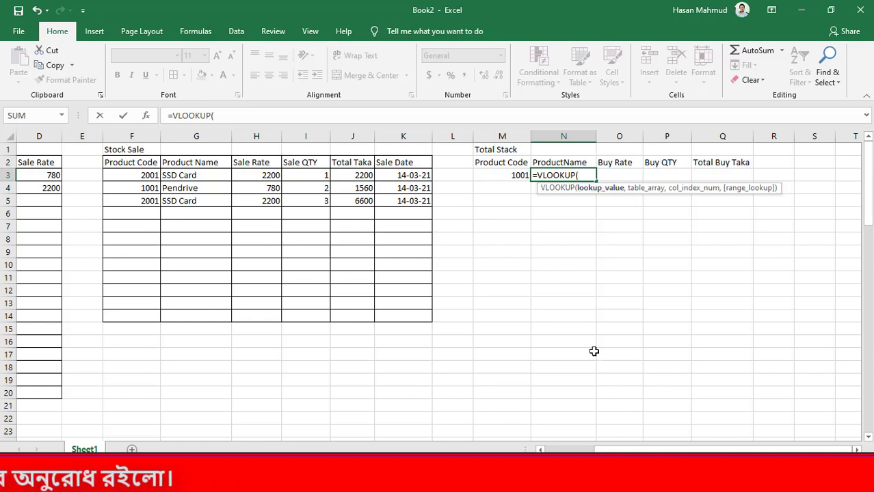
{"action": "left_click", "coordinate": [506, 176]}
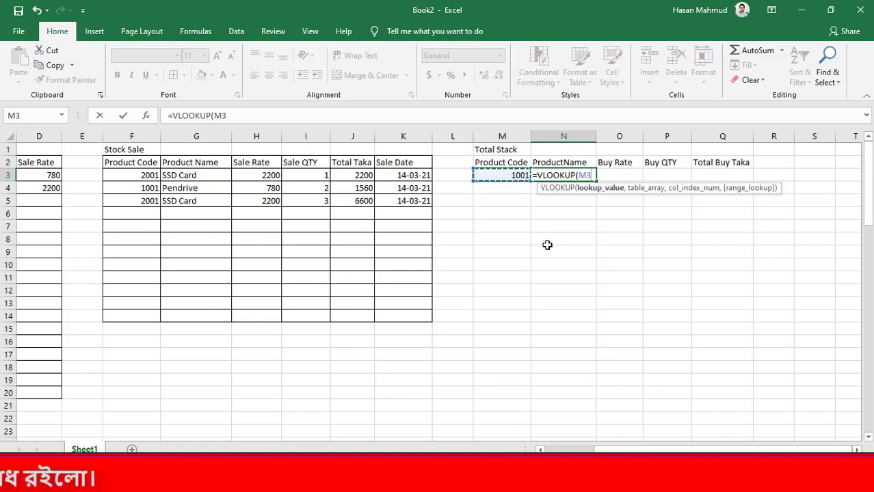
{"action": "type", "text": ","}
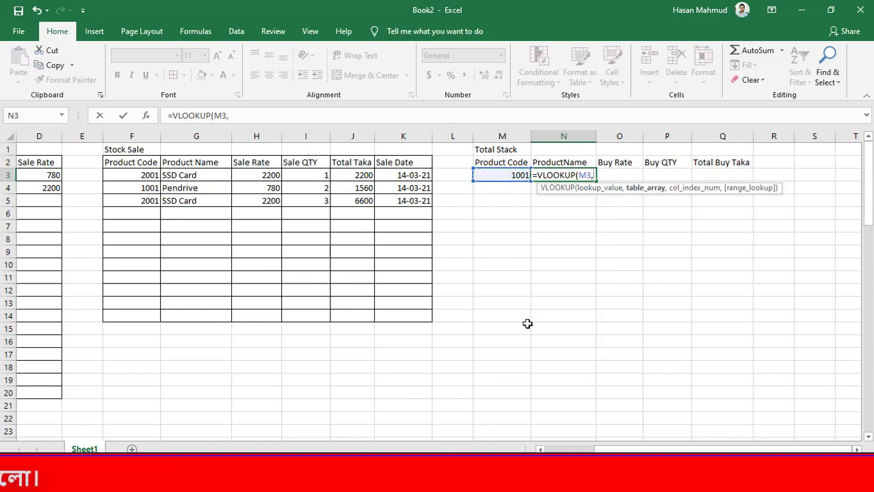
Complete the N3 VLOOKUP arguments with Stock List columns A:D as the table, column index 2 and exact match FALSE
{"action": "left_click_drag", "start_coordinate": [657, 449], "coordinate": [601, 449]}
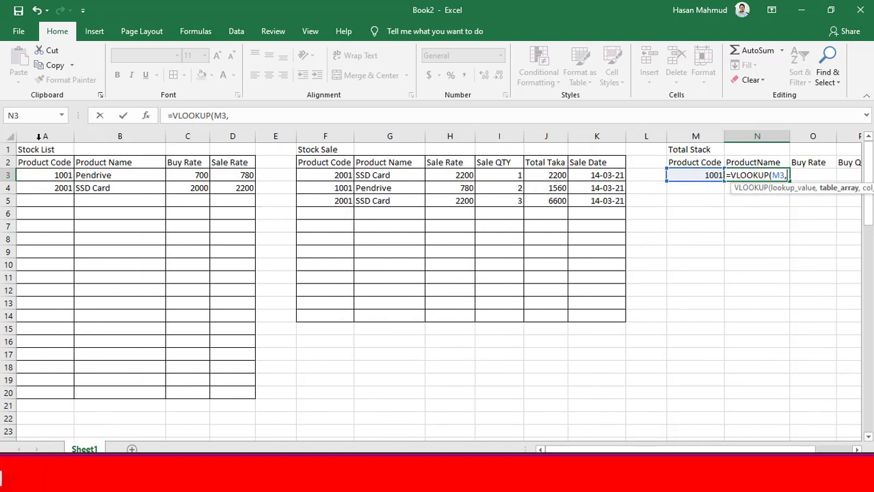
{"action": "left_click_drag", "start_coordinate": [33, 137], "coordinate": [232, 137]}
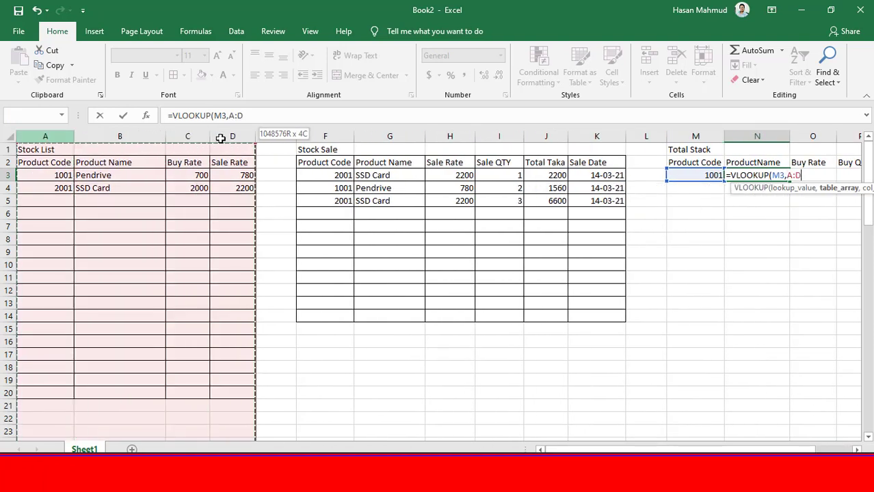
{"action": "type", "text": ","}
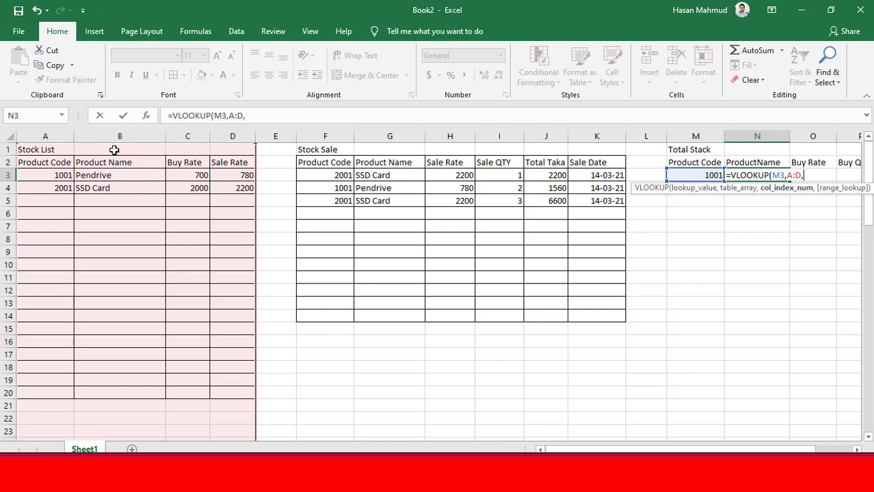
{"action": "type", "text": "2,"}
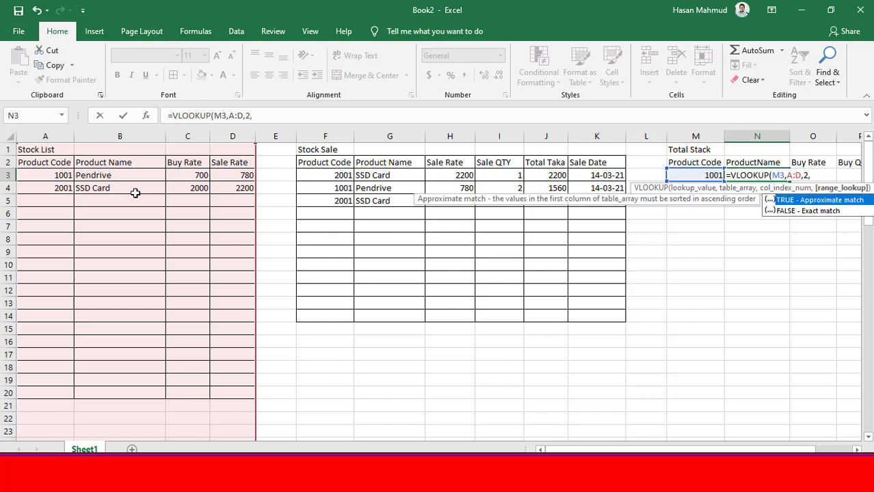
{"action": "key", "text": "Down"}
{"action": "key", "text": "Tab"}
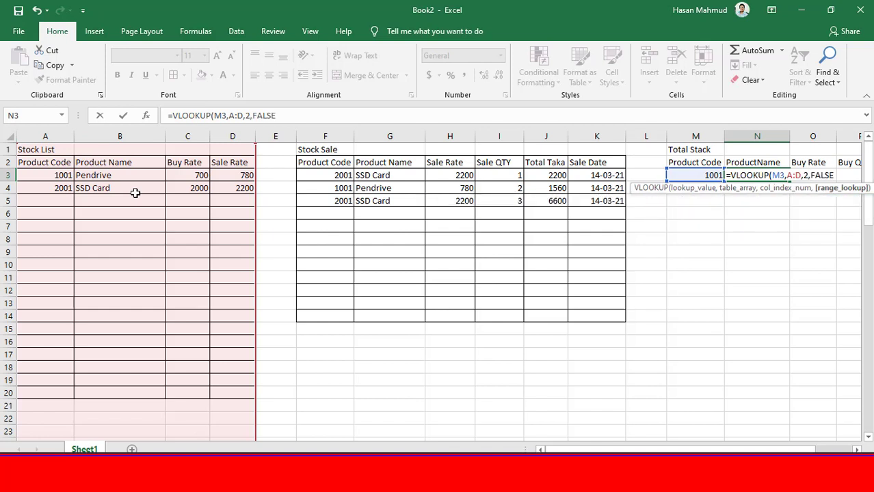
{"action": "type", "text": ")"}
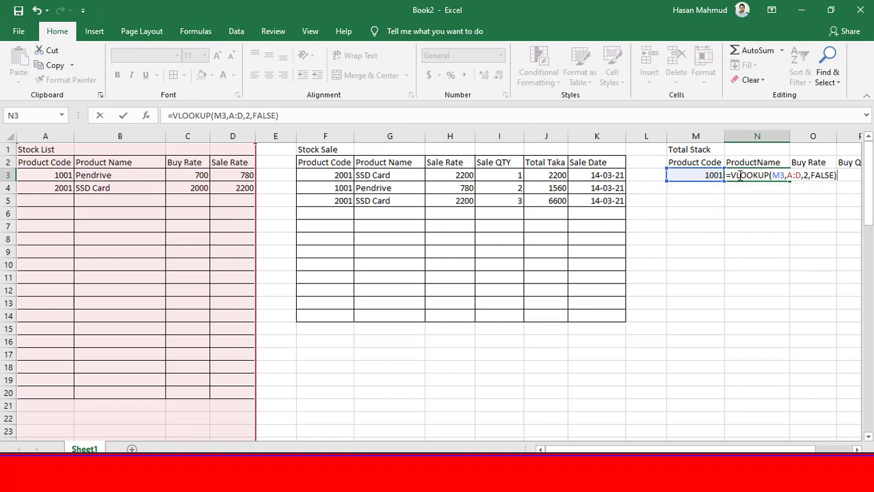
Wrap the N3 lookup in IFERROR with an empty string "" as the error value and commit the formula
{"action": "type", "text": "IF"}
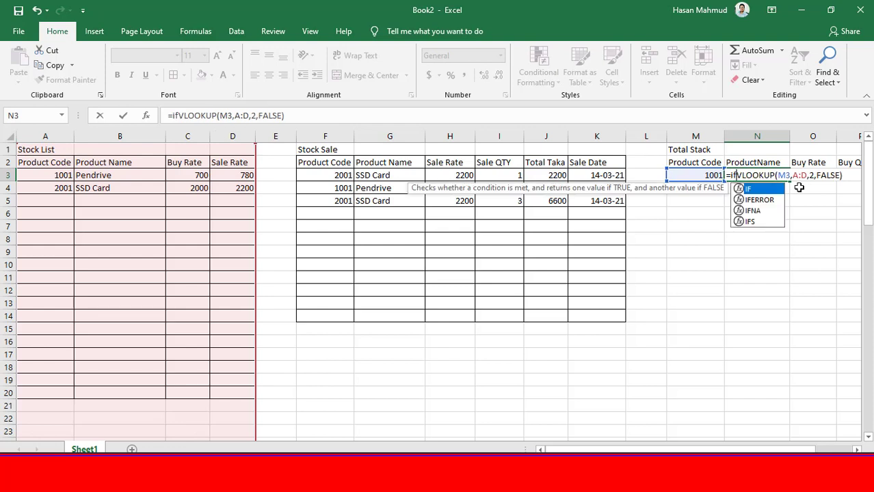
{"action": "key", "text": "Down"}
{"action": "key", "text": "Tab"}
{"action": "left_click", "coordinate": [850, 176]}
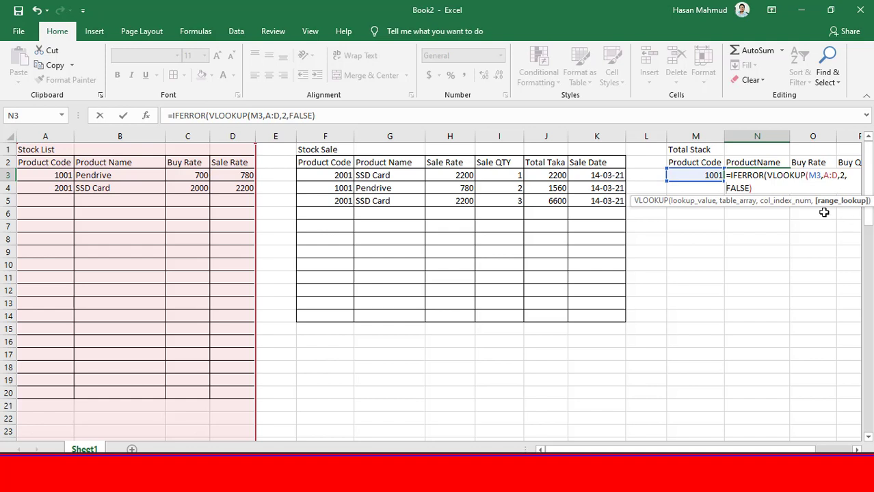
{"action": "left_click", "coordinate": [764, 190]}
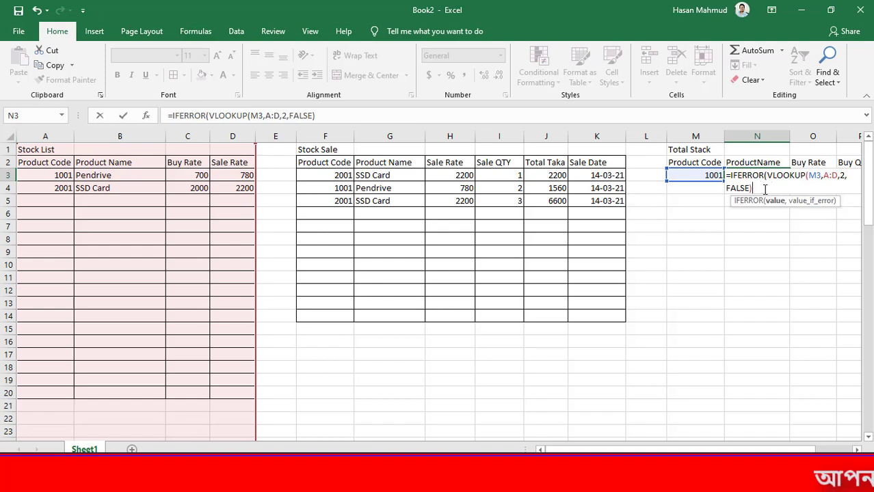
{"action": "type", "text": ","}
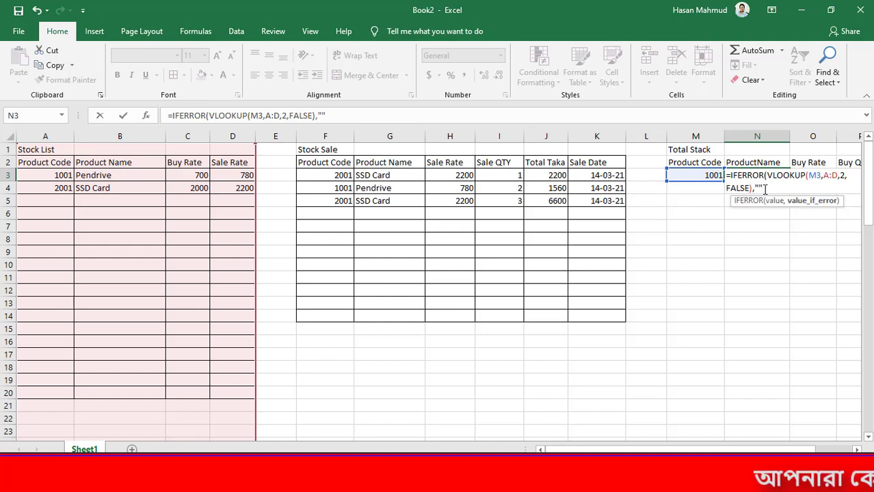
{"action": "key", "text": "Return"}
{"action": "key", "text": "Return"}
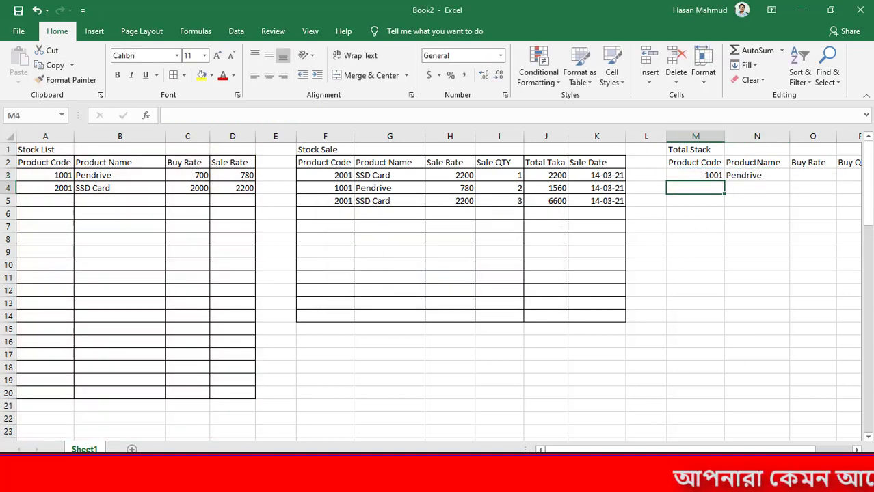
Start a VLOOKUP formula in O3 under Buy Rate, using M3 as the lookup value
{"action": "scroll", "coordinate": [724, 428], "scroll_direction": "right", "scroll_amount": 2}
{"action": "left_click", "coordinate": [625, 175]}
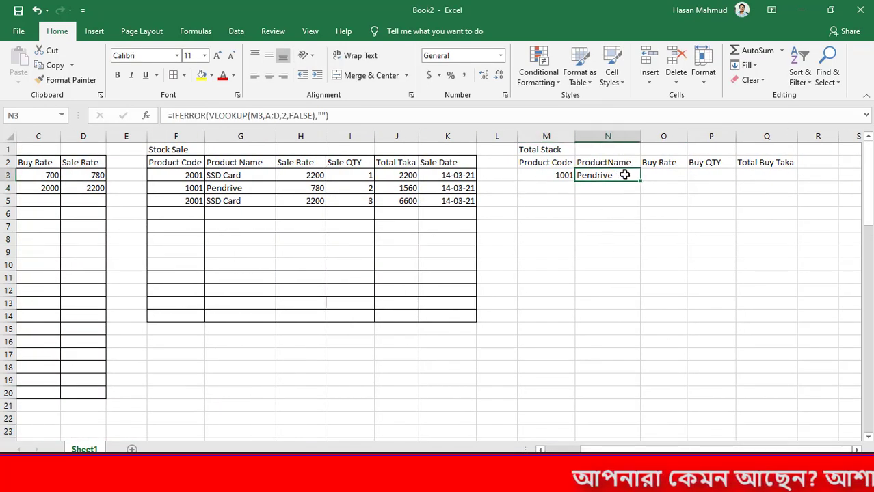
{"action": "left_click", "coordinate": [663, 175]}
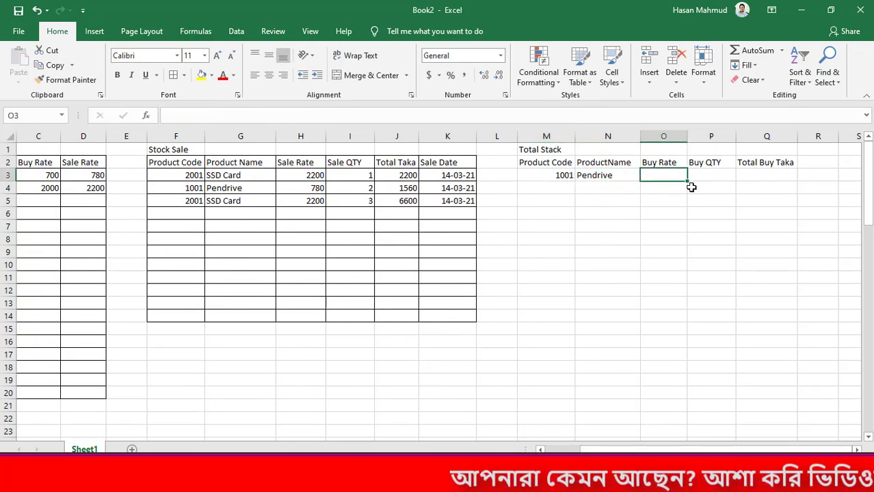
{"action": "type", "text": "=vlook"}
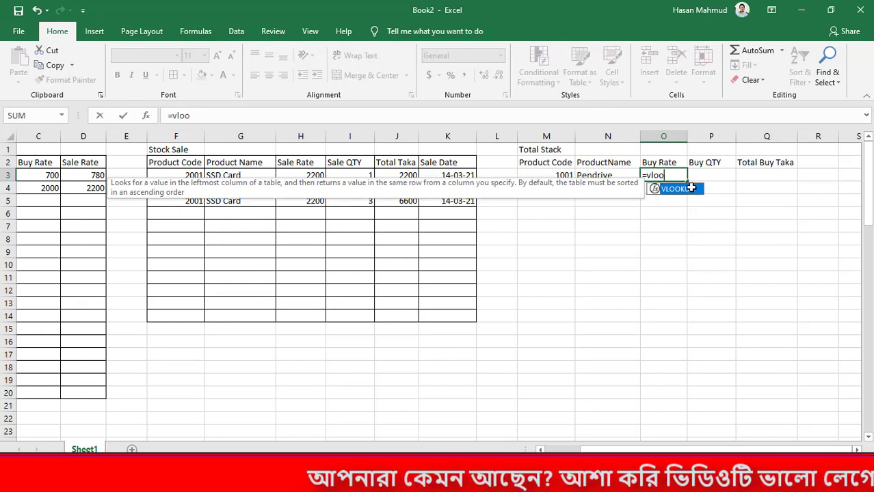
{"action": "key", "text": "Tab"}
{"action": "left_click", "coordinate": [567, 176]}
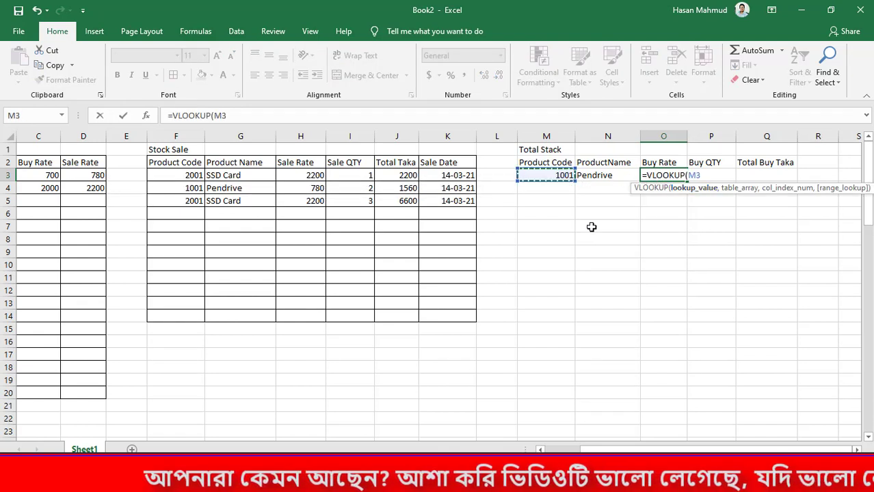
{"action": "type", "text": ","}
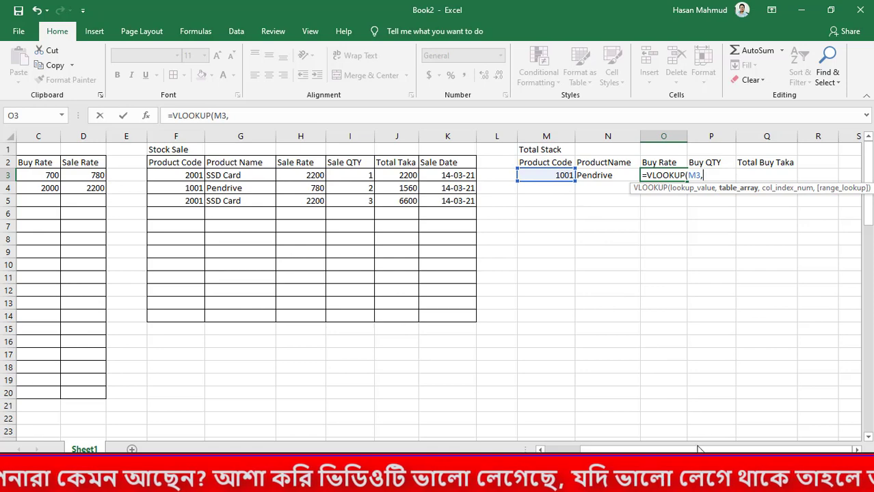
Finish the O3 VLOOKUP with Stock List columns A:D as the table, column index 3 and exact match FALSE
{"action": "left_click_drag", "start_coordinate": [695, 449], "coordinate": [662, 449]}
{"action": "left_click_drag", "start_coordinate": [66, 137], "coordinate": [216, 135]}
{"action": "type", "text": ","}
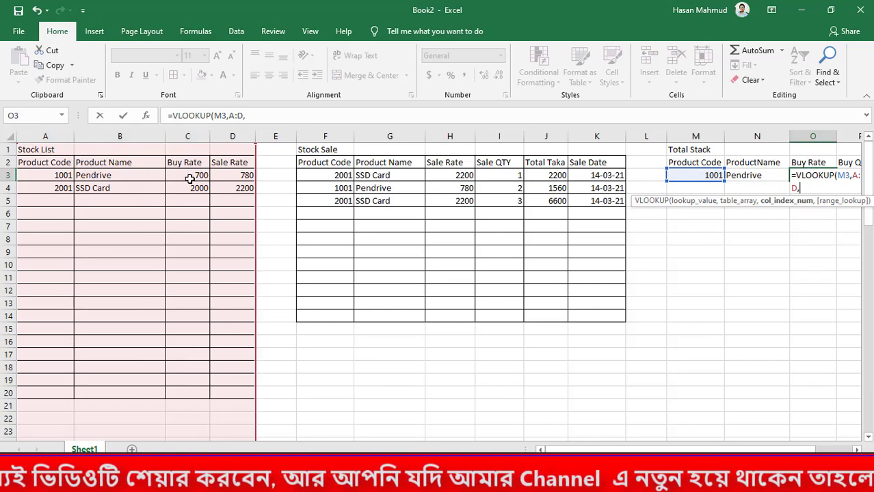
{"action": "type", "text": "3"}
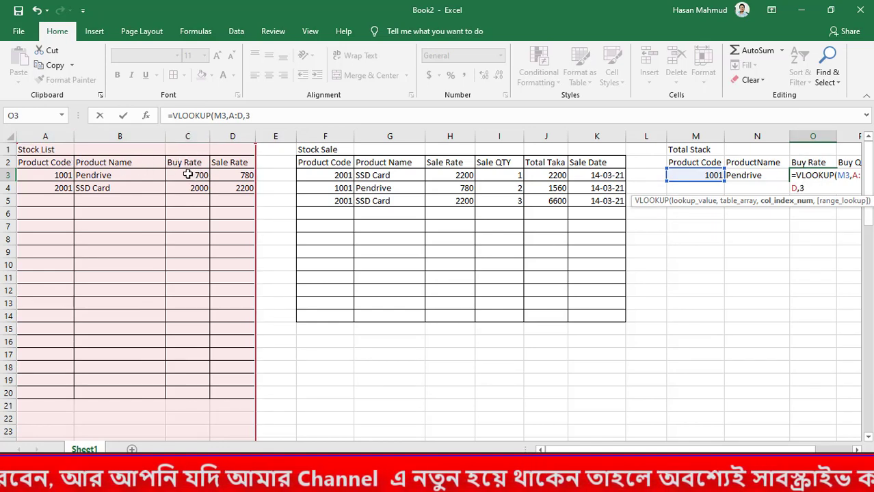
{"action": "type", "text": ","}
{"action": "key", "text": "Down"}
{"action": "key", "text": "Tab"}
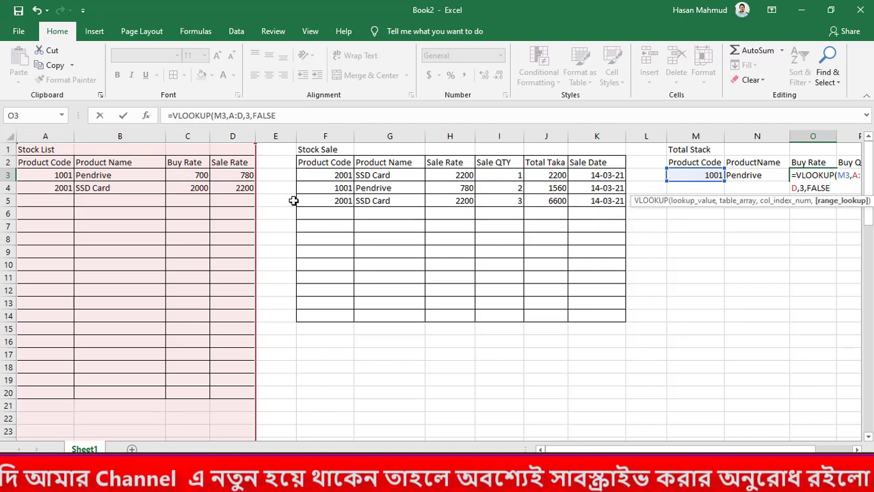
{"action": "type", "text": ")"}
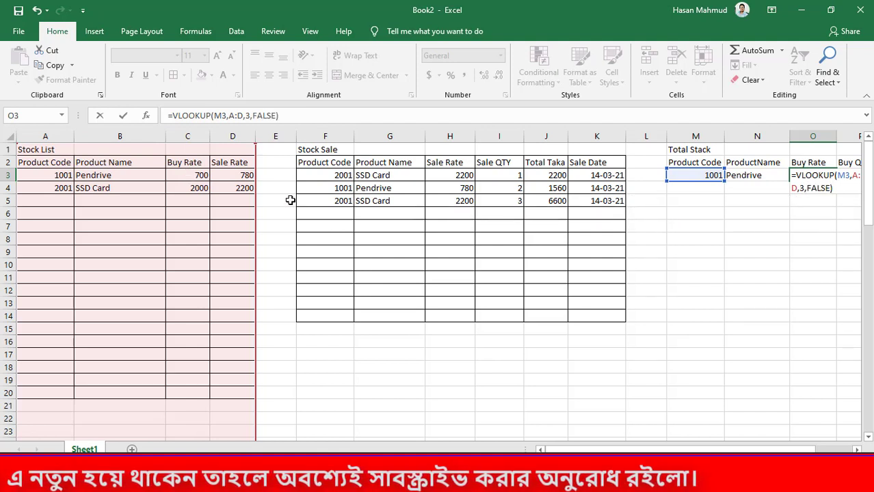
{"action": "key", "text": "Return"}
{"action": "left_click", "coordinate": [812, 172]}
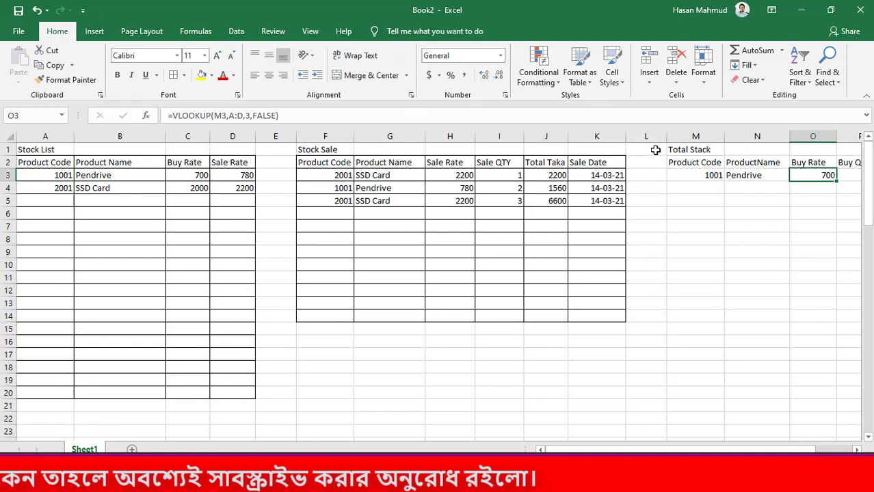
Wrap the O3 Buy Rate lookup in IFERROR with an empty string "" as the error value and commit it
{"action": "left_click", "coordinate": [170, 116]}
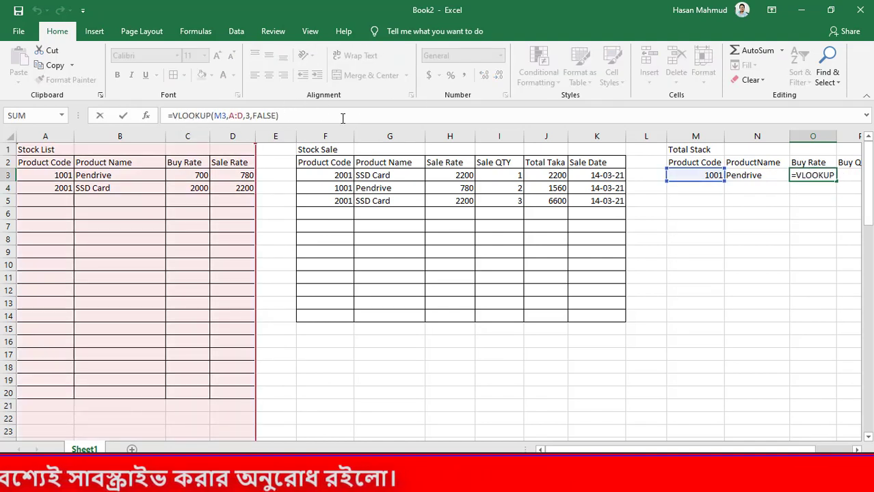
{"action": "type", "text": "if"}
{"action": "key", "text": "Down"}
{"action": "key", "text": "Tab"}
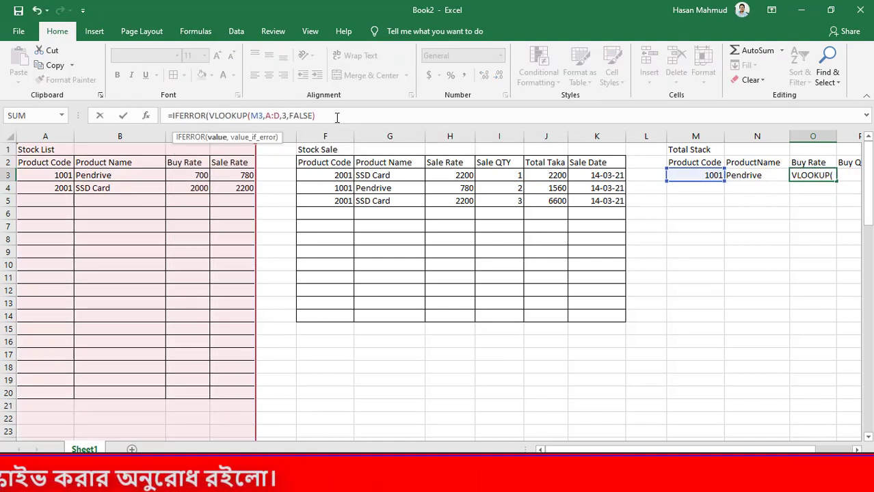
{"action": "left_click", "coordinate": [337, 118]}
{"action": "type", "text": ","}
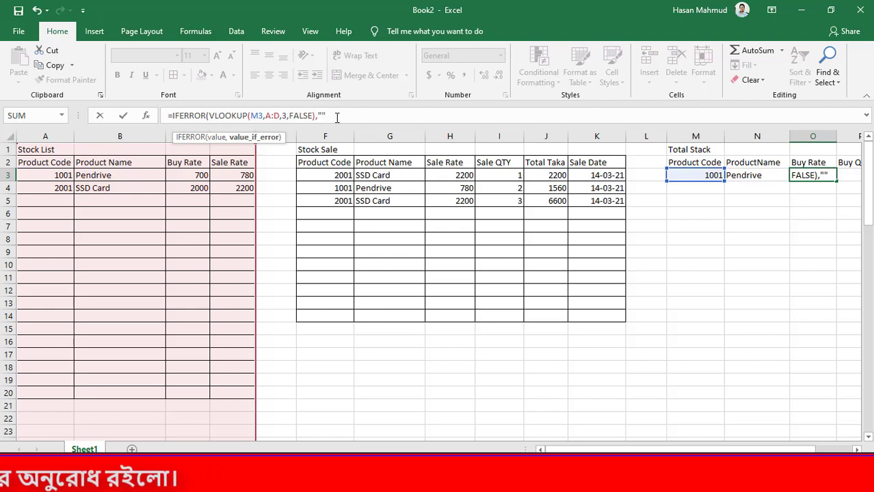
{"action": "type", "text": "\"\")"}
{"action": "key", "text": "Return"}
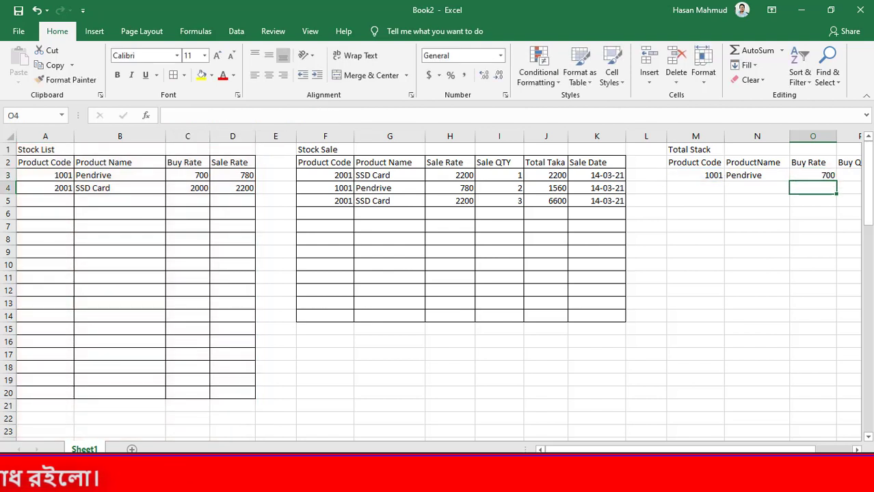
{"action": "left_click_drag", "start_coordinate": [609, 449], "coordinate": [646, 449]}
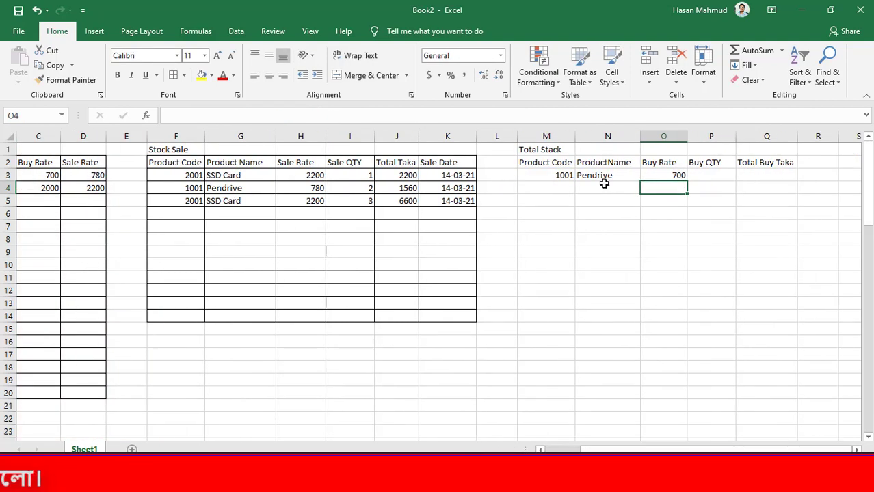
{"action": "left_click_drag", "start_coordinate": [605, 175], "coordinate": [673, 177]}
{"action": "left_click", "coordinate": [677, 215]}
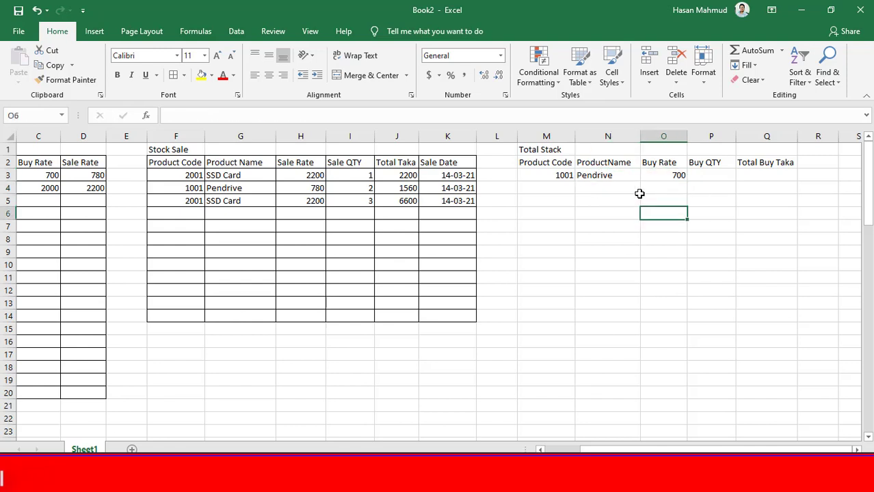
{"action": "left_click_drag", "start_coordinate": [615, 176], "coordinate": [654, 175]}
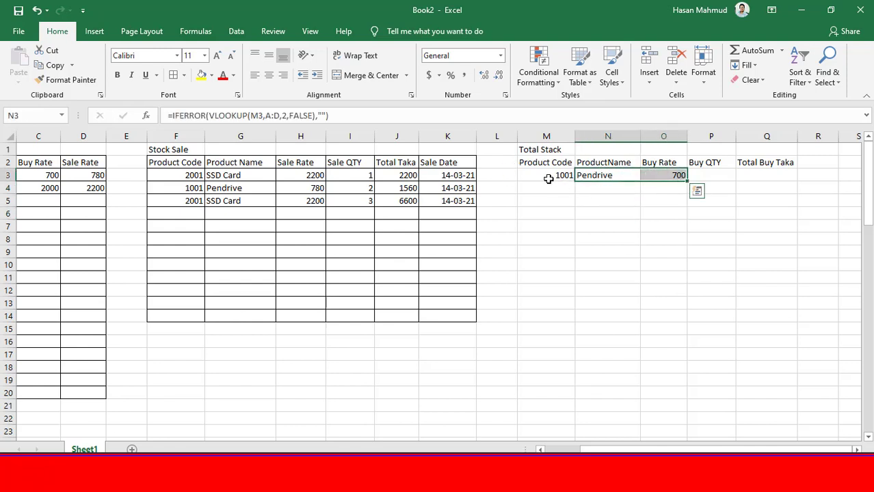
{"action": "left_click", "coordinate": [742, 179]}
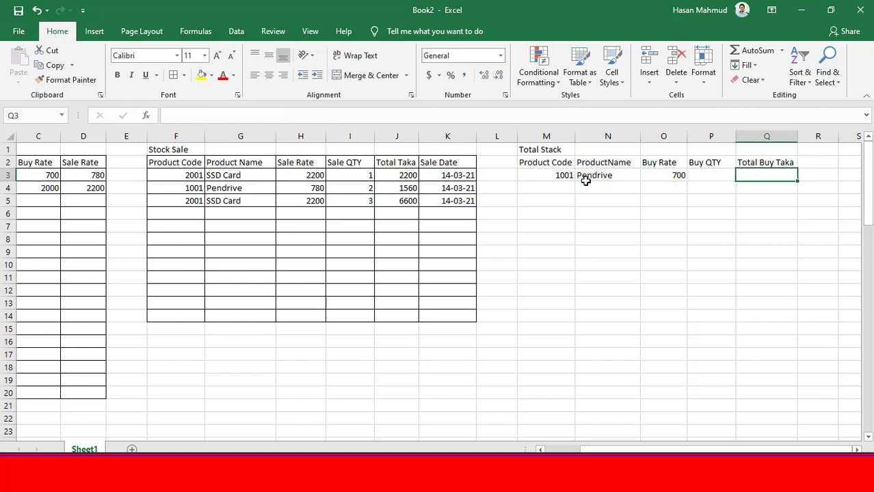
{"action": "left_click_drag", "start_coordinate": [585, 176], "coordinate": [676, 175]}
Calculate Total Buy Taka in Q3 with the formula =O3*P3 and enter a Buy QTY of 1 in P3
{"action": "left_click", "coordinate": [788, 175]}
{"action": "type", "text": "="}
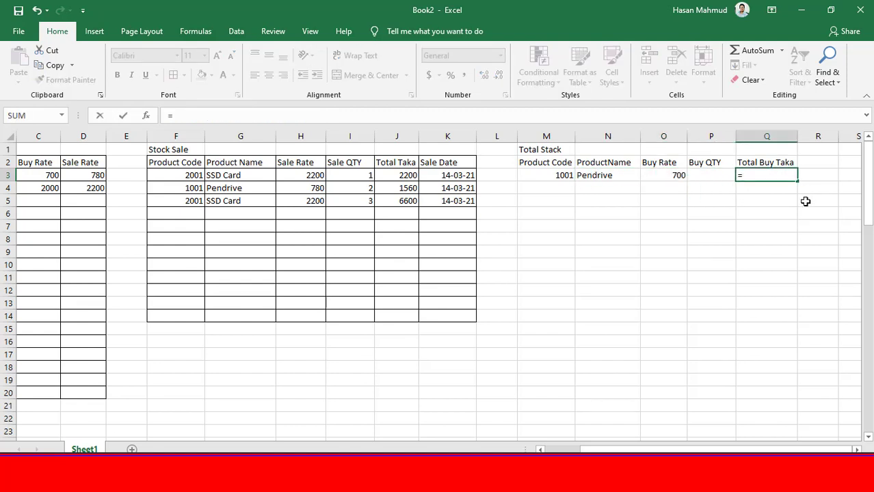
{"action": "left_click", "coordinate": [664, 177]}
{"action": "type", "text": "*"}
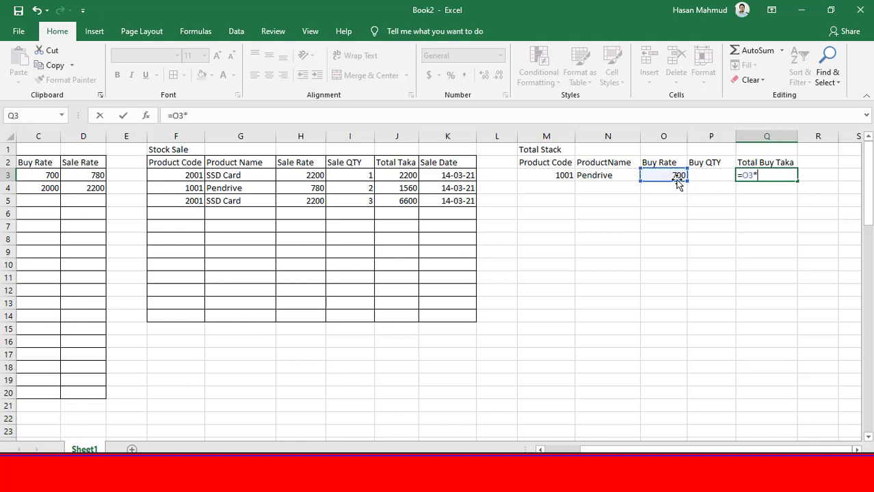
{"action": "left_click", "coordinate": [708, 177]}
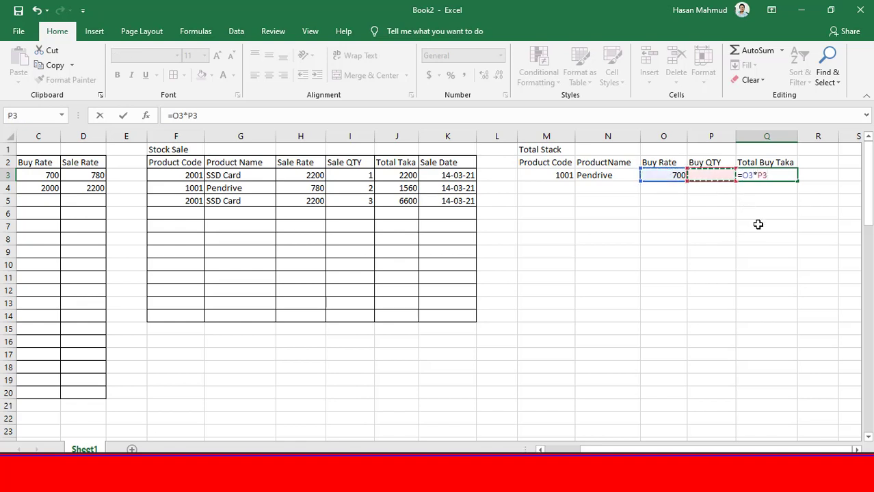
{"action": "key", "text": "Return"}
Wrap the Q3 multiplication in IFERROR with an empty string "" as the error value and commit the formula
{"action": "left_click", "coordinate": [781, 174]}
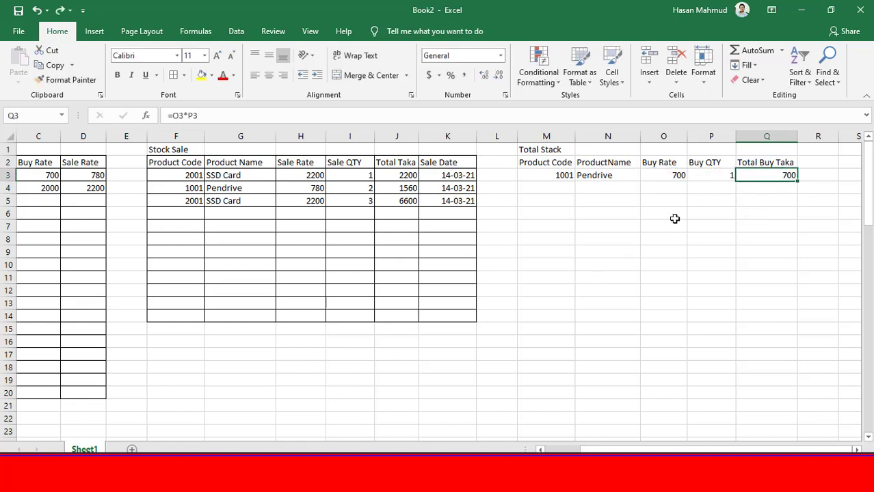
{"action": "left_click", "coordinate": [231, 121]}
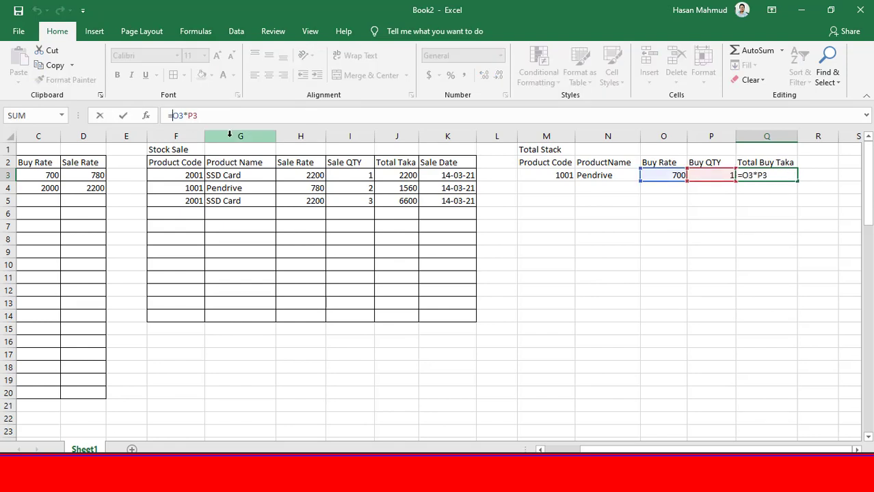
{"action": "type", "text": "if"}
{"action": "key", "text": "Down"}
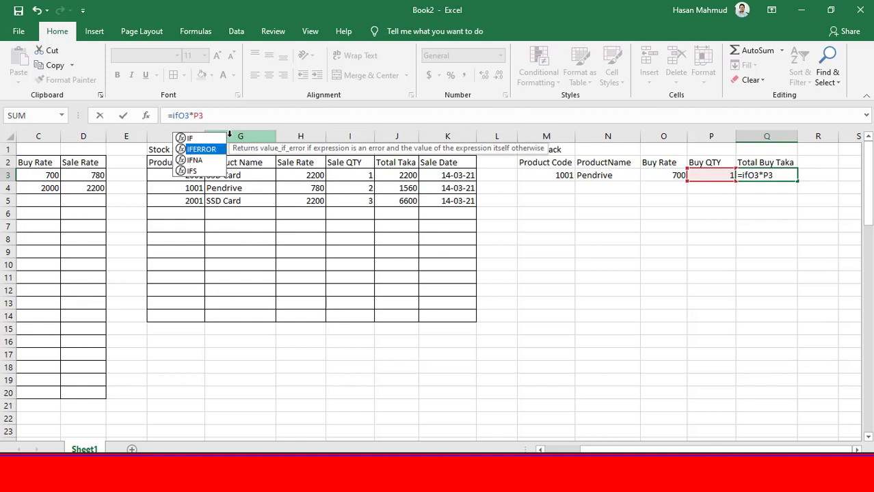
{"action": "key", "text": "Tab"}
{"action": "left_click", "coordinate": [240, 115]}
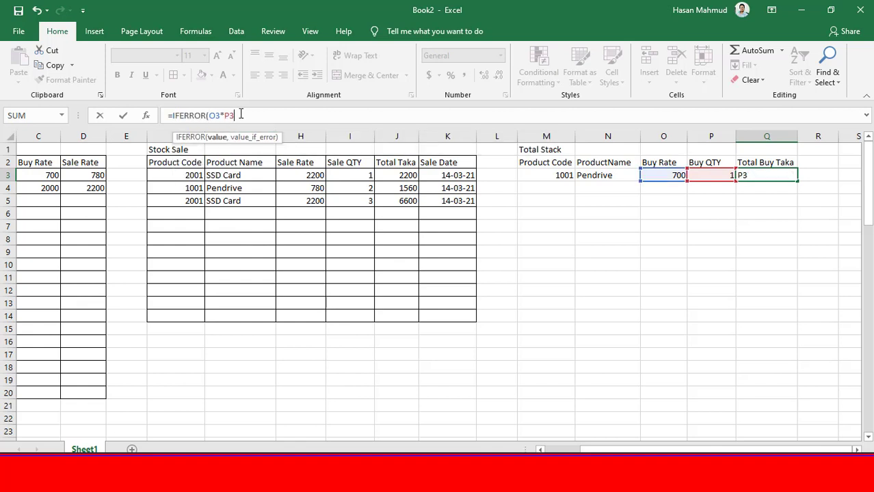
{"action": "type", "text": ",\"\""}
{"action": "key", "text": "Return"}
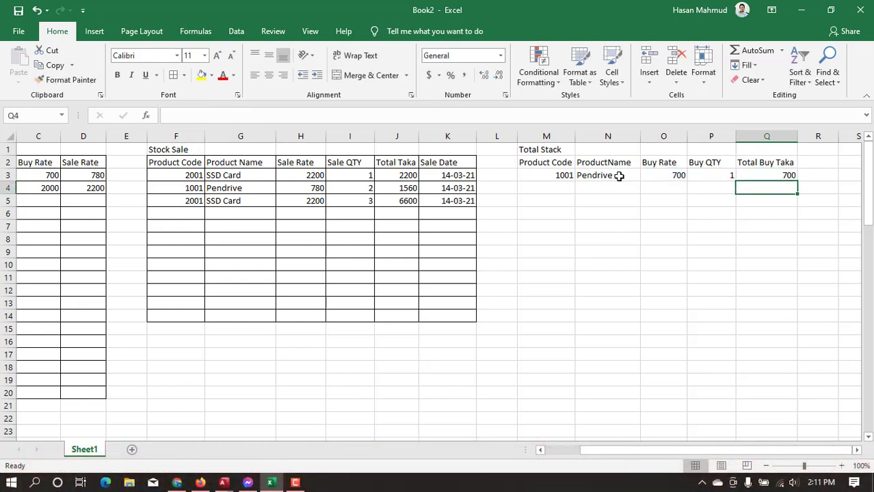
Fill the N3:O3 lookup formulas down to row 21 and the Q3 total formula down to row 22
{"action": "left_click_drag", "start_coordinate": [605, 176], "coordinate": [654, 176]}
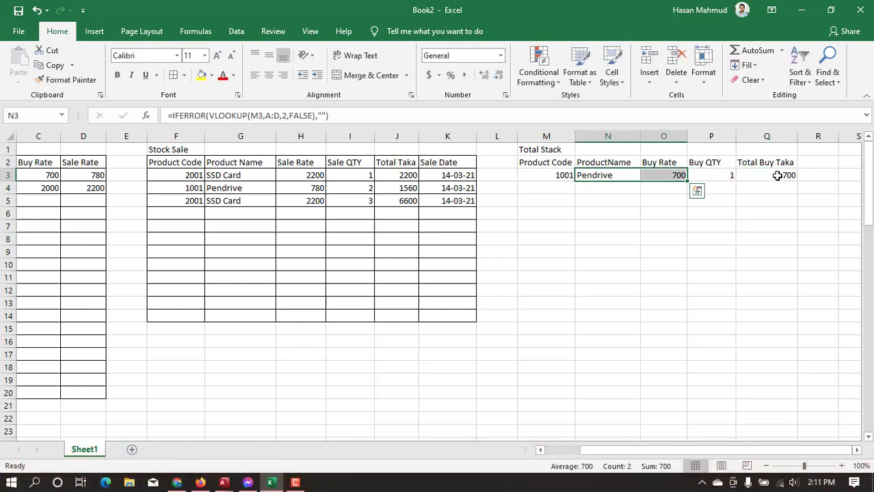
{"action": "left_click_drag", "start_coordinate": [687, 181], "coordinate": [704, 410]}
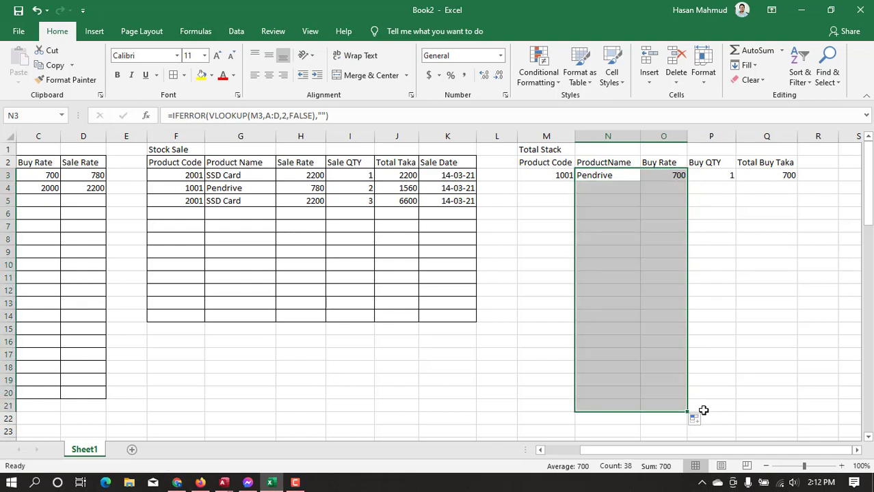
{"action": "left_click", "coordinate": [787, 176]}
{"action": "left_click_drag", "start_coordinate": [797, 181], "coordinate": [538, 164]}
Apply borders to all cells of the Total Stack table, range M2:Q22
{"action": "left_click", "coordinate": [812, 417]}
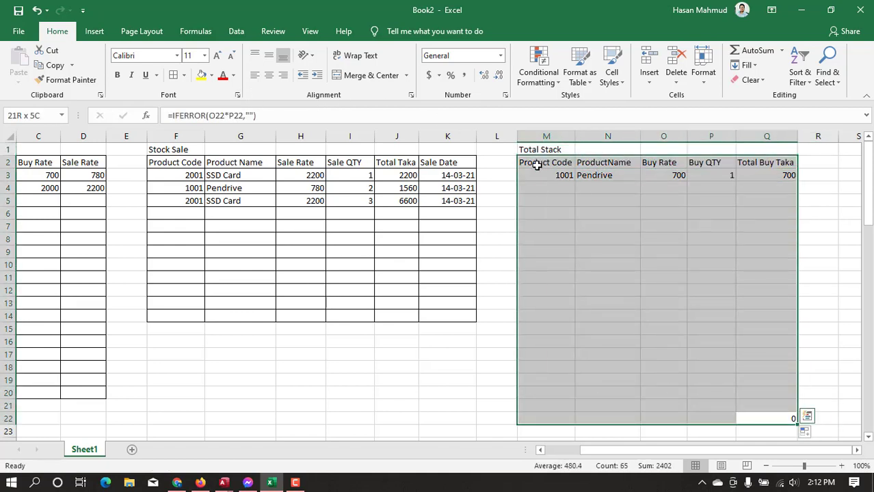
{"action": "left_click", "coordinate": [173, 75]}
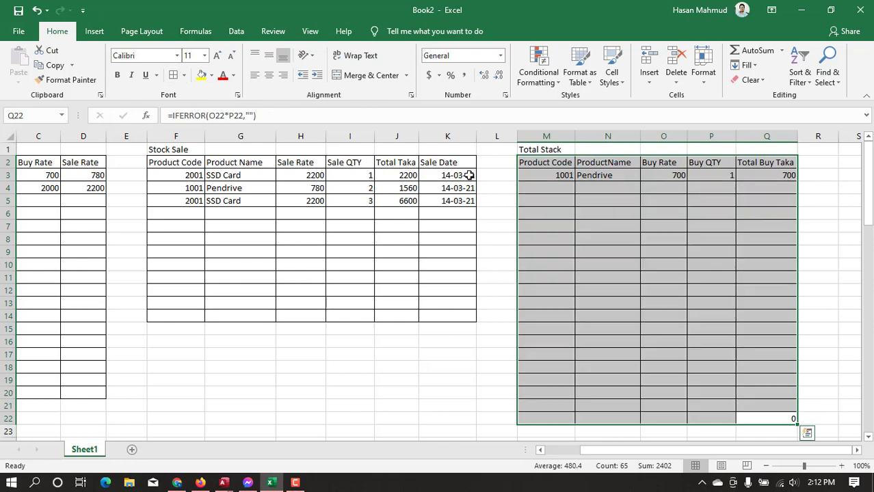
{"action": "left_click", "coordinate": [806, 217]}
{"action": "key", "text": "ctrl+s"}
{"action": "key", "text": "Escape"}
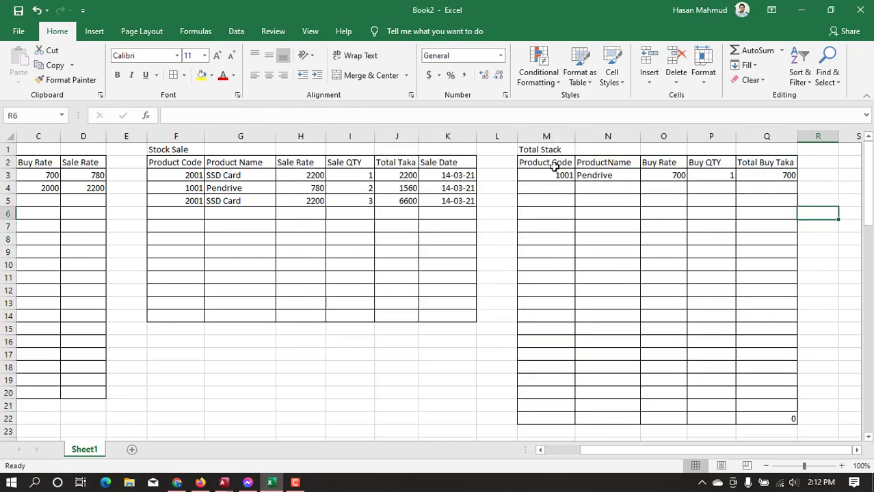
Review the Total Stack, Stock Sale and Stock List tables by moving along their titles in row 1
{"action": "left_click", "coordinate": [549, 149]}
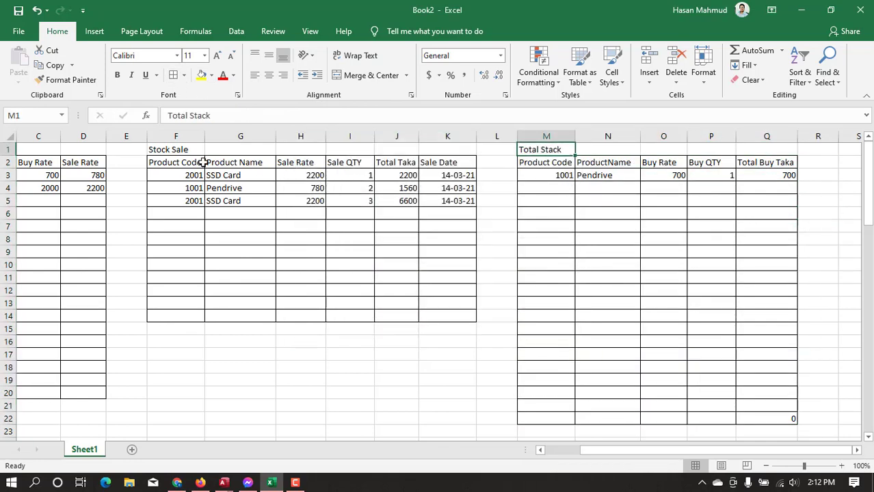
{"action": "left_click", "coordinate": [181, 148]}
{"action": "key", "text": "Left"}
{"action": "key", "text": "Left"}
{"action": "key", "text": "Left"}
{"action": "key", "text": "Left"}
{"action": "key", "text": "Left"}
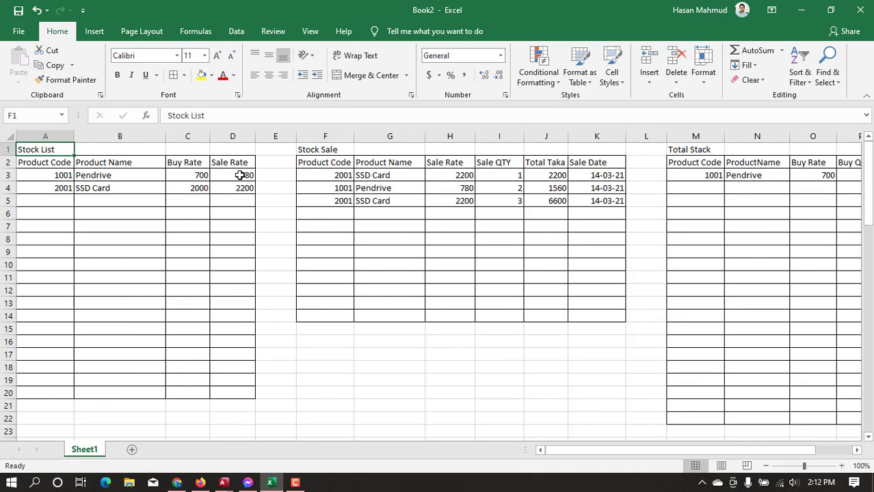
{"action": "key", "text": "Right"}
{"action": "key", "text": "Right"}
{"action": "key", "text": "Right"}
{"action": "key", "text": "Right"}
{"action": "key", "text": "Right"}
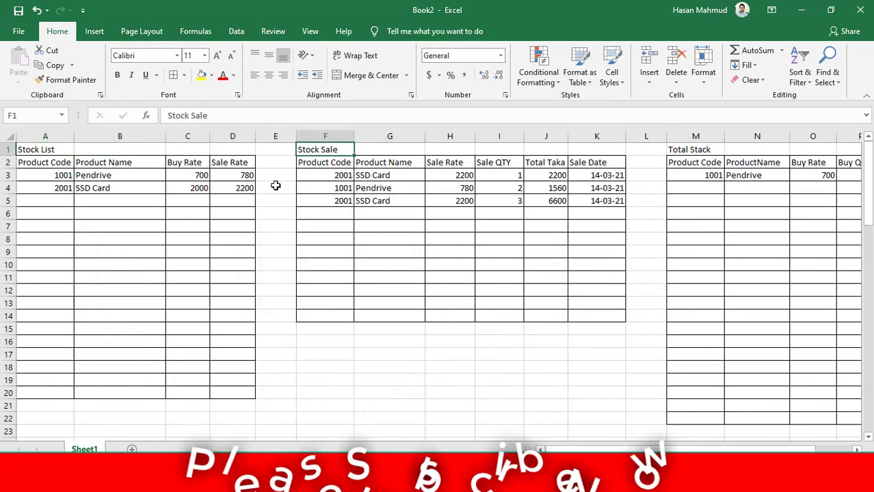
{"action": "key", "text": "Right"}
{"action": "key", "text": "Right"}
{"action": "key", "text": "Right"}
{"action": "key", "text": "Right"}
{"action": "key", "text": "Right"}
{"action": "key", "text": "Right"}
{"action": "key", "text": "Right"}
{"action": "key", "text": "Right"}
{"action": "key", "text": "Right"}
{"action": "key", "text": "Right"}
{"action": "key", "text": "Right"}
{"action": "key", "text": "Right"}
{"action": "key", "text": "Right"}
{"action": "key", "text": "Right"}
{"action": "key", "text": "Right"}
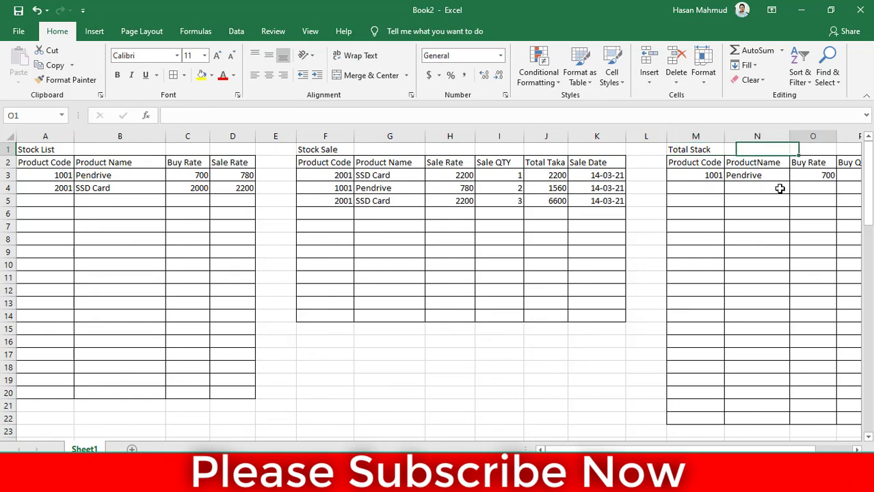
Enter the table title "Balance" in S1 and widen column S slightly
{"action": "left_click", "coordinate": [722, 153]}
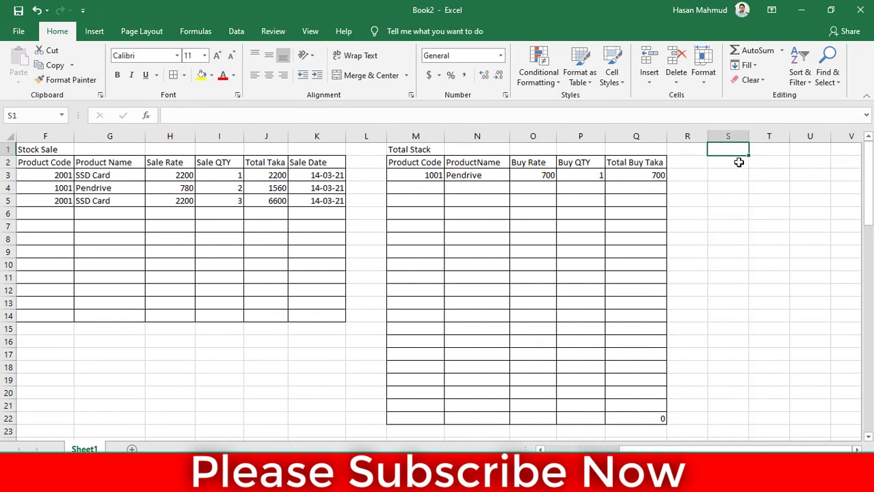
{"action": "type", "text": "Balance"}
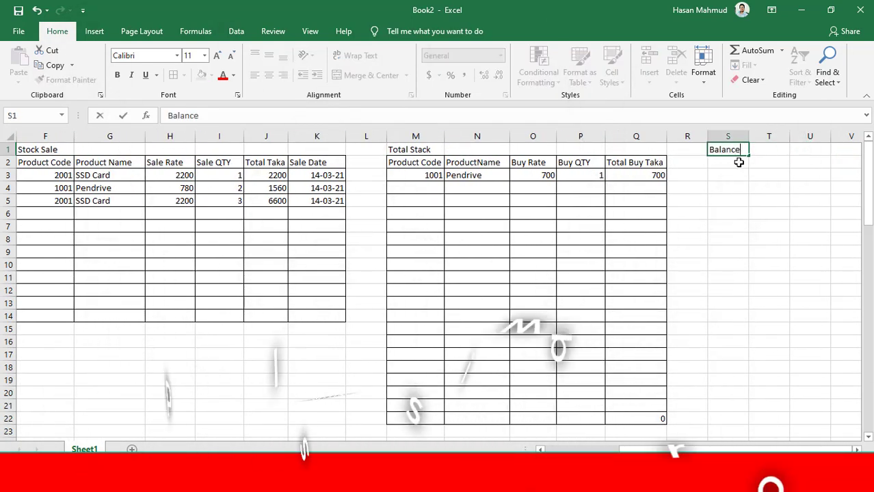
{"action": "key", "text": "Return"}
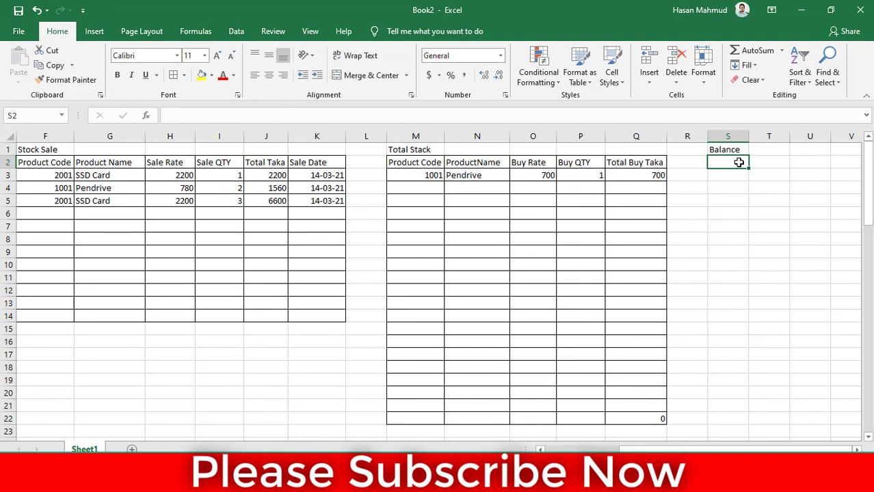
{"action": "left_click_drag", "start_coordinate": [748, 134], "coordinate": [755, 135]}
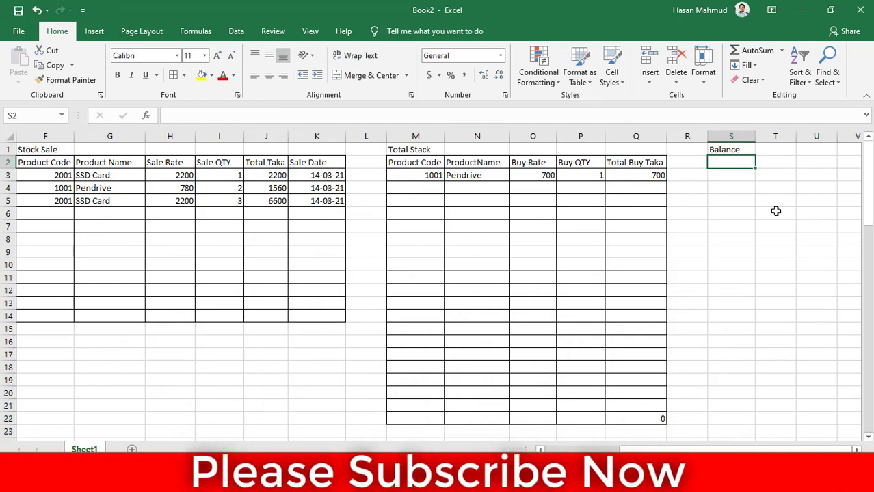
{"action": "type", "text": "T"}
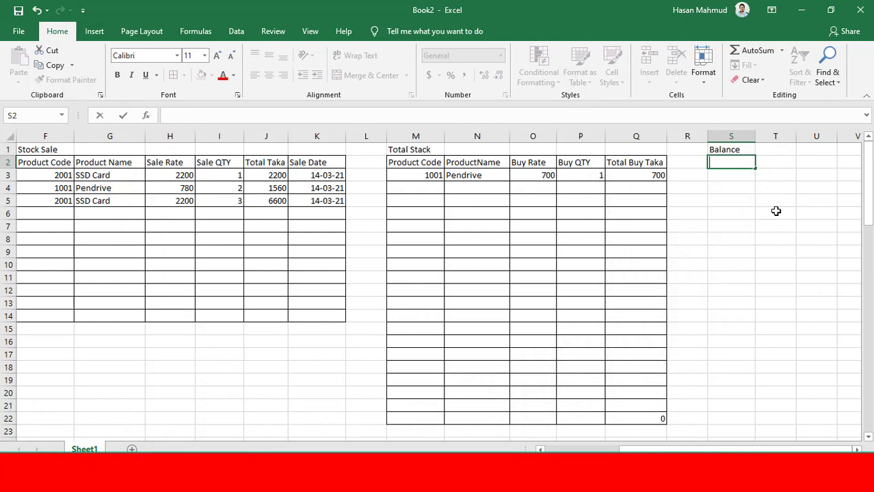
{"action": "key", "text": "Escape"}
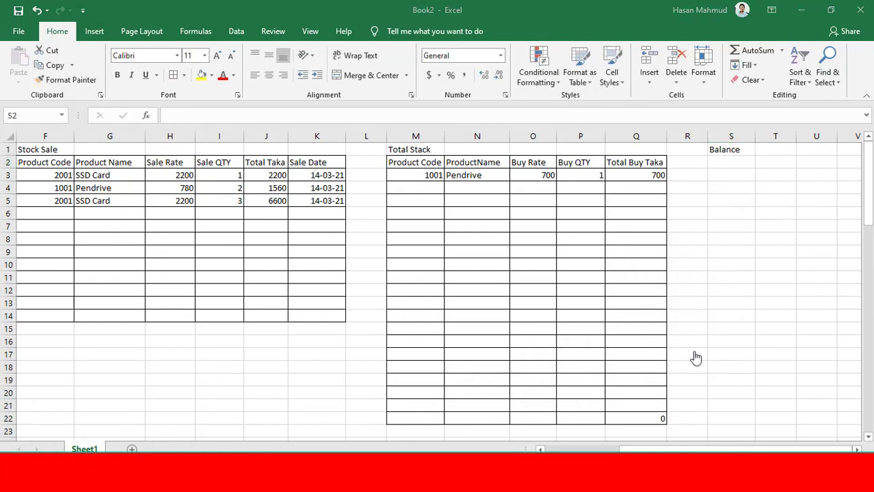
{"action": "left_click", "coordinate": [638, 3]}
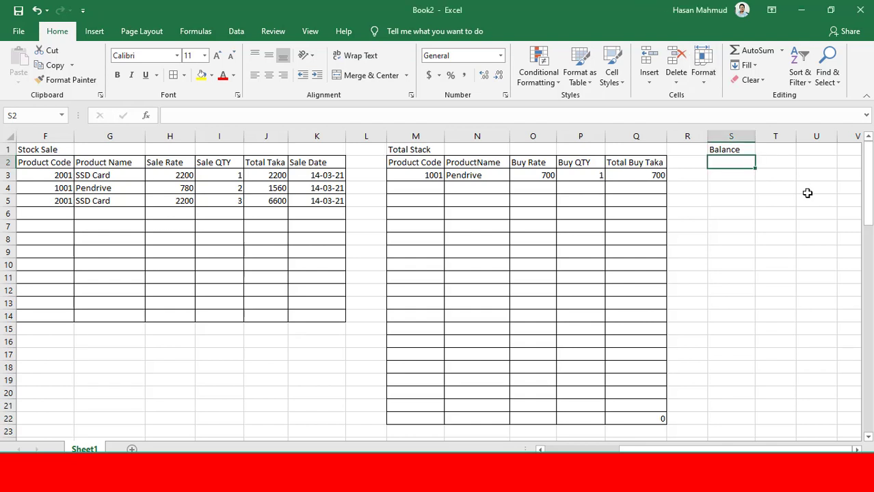
Enter the Balance table headers "Toal Buy Taka" in S2 and "Total Sale Taka" in T2
{"action": "type", "text": "Toal"}
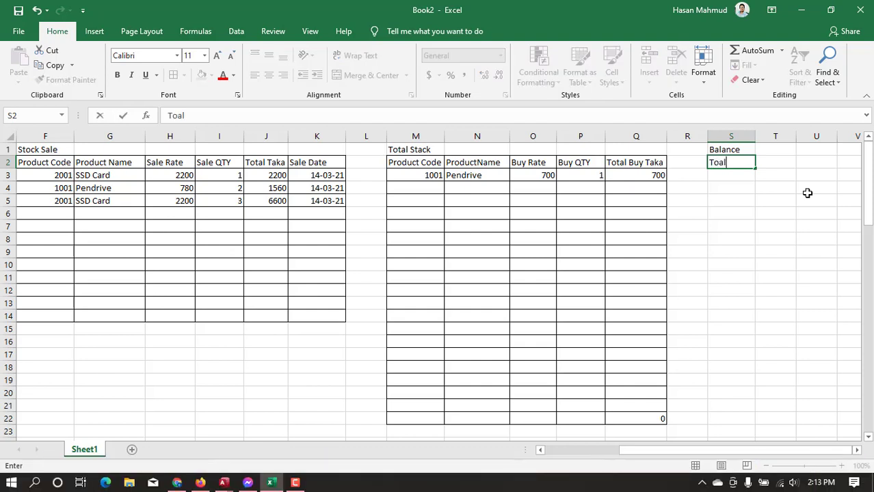
{"action": "type", "text": " Buy At"}
{"action": "key", "text": "BackSpace"}
{"action": "key", "text": "BackSpace"}
{"action": "key", "text": "BackSpace"}
{"action": "type", "text": "Taka"}
{"action": "key", "text": "Tab"}
{"action": "type", "text": "Tot"}
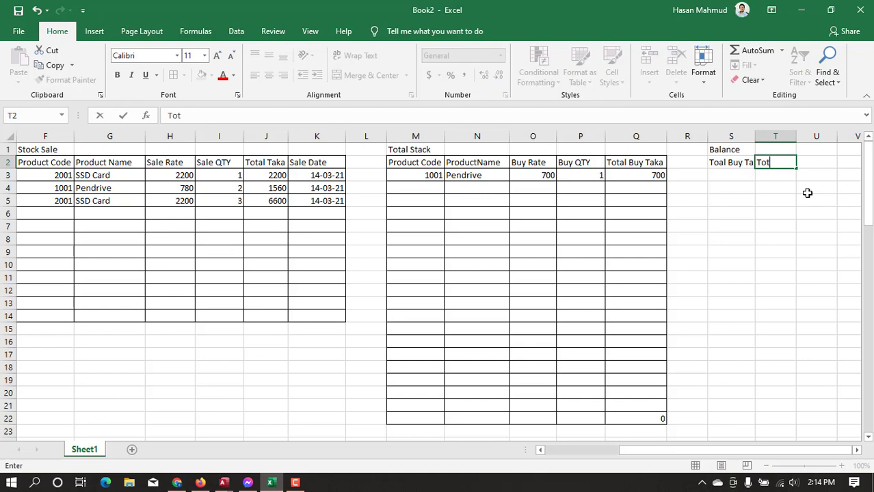
{"action": "type", "text": "al Sale Taka"}
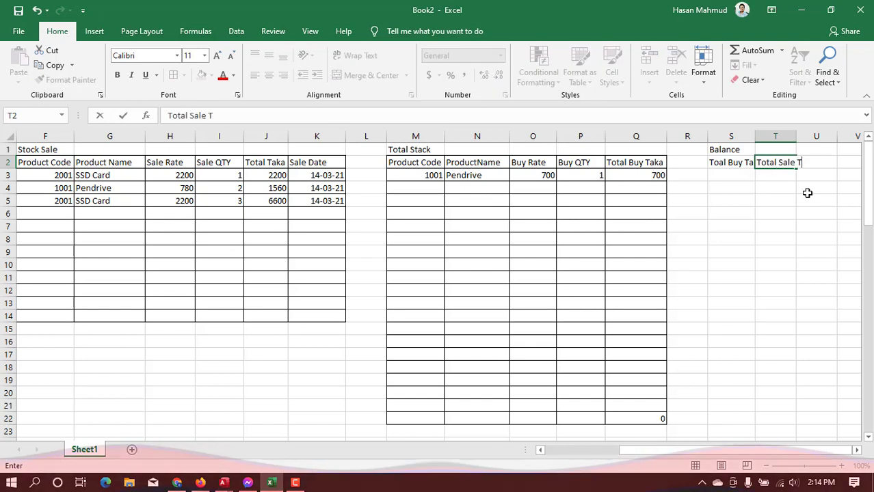
{"action": "key", "text": "Return"}
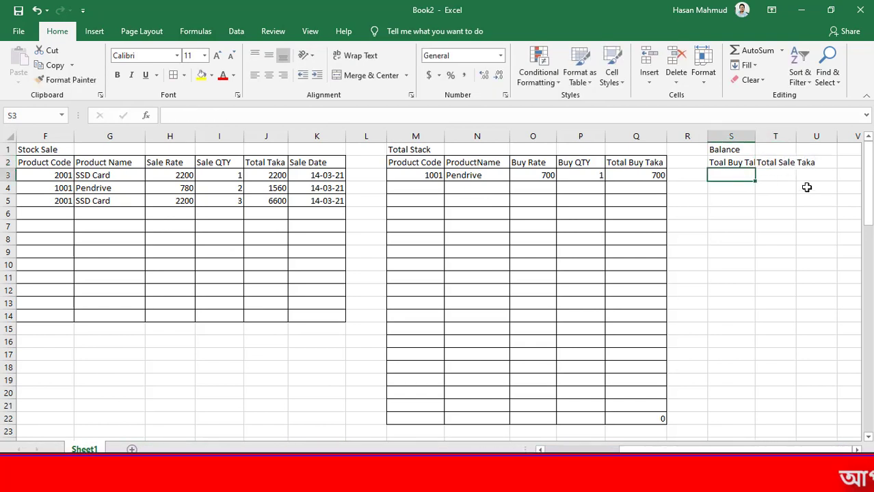
Auto-fit the widths of columns S and T to their header text
{"action": "double_click", "coordinate": [755, 136]}
{"action": "left_click", "coordinate": [726, 450]}
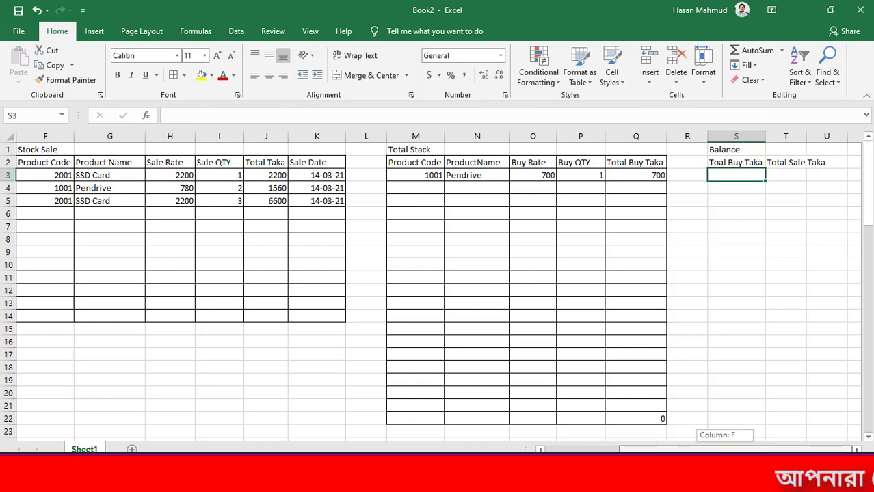
{"action": "key", "text": "Right"}
{"action": "key", "text": "Right"}
{"action": "key", "text": "Right"}
{"action": "key", "text": "Right"}
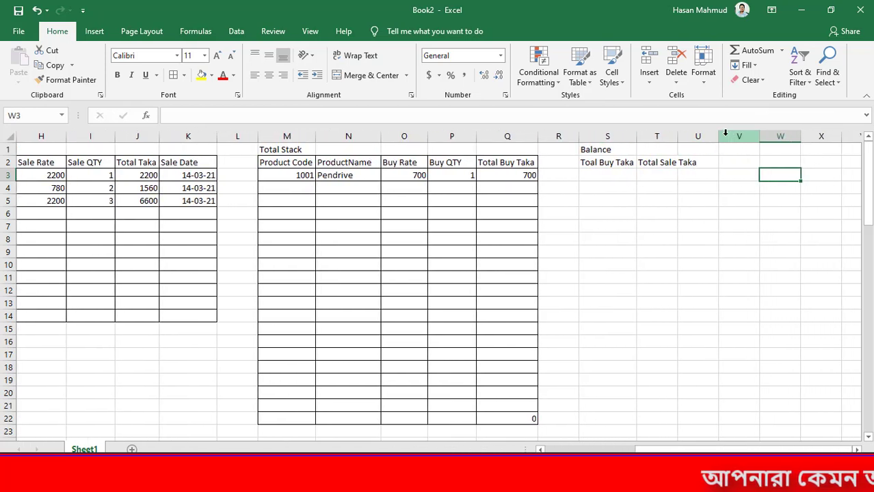
{"action": "double_click", "coordinate": [676, 136]}
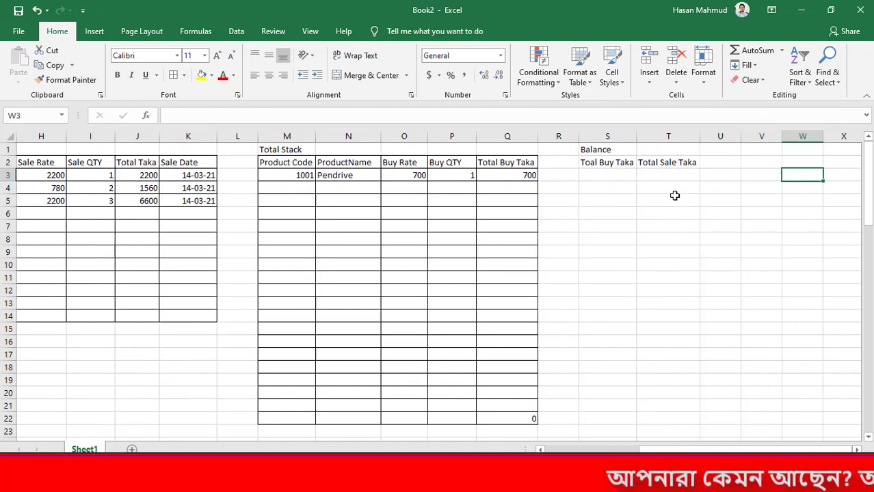
Enter the header "Balance" in U2 of the Balance table
{"action": "left_click", "coordinate": [707, 164]}
{"action": "type", "text": "B"}
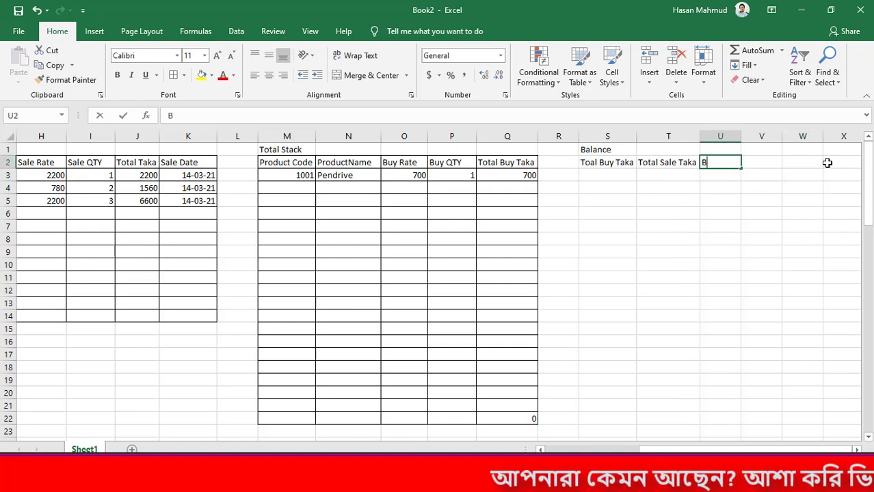
{"action": "type", "text": "alance"}
{"action": "key", "text": "Return"}
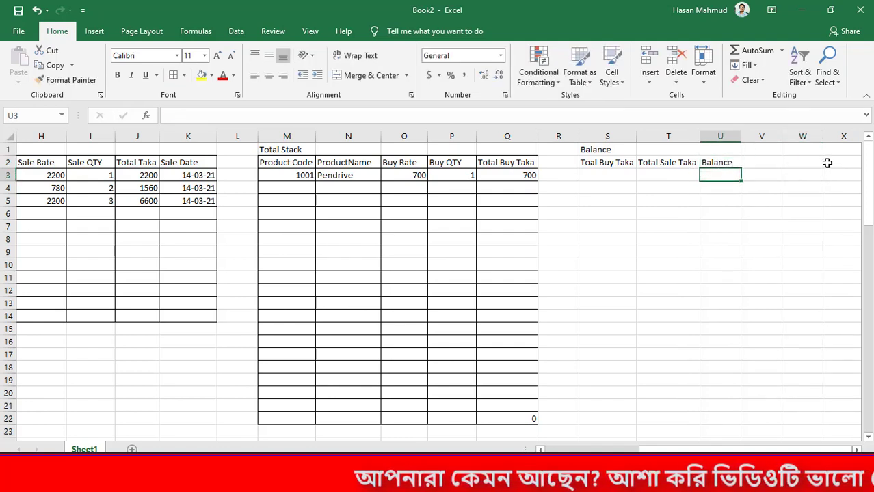
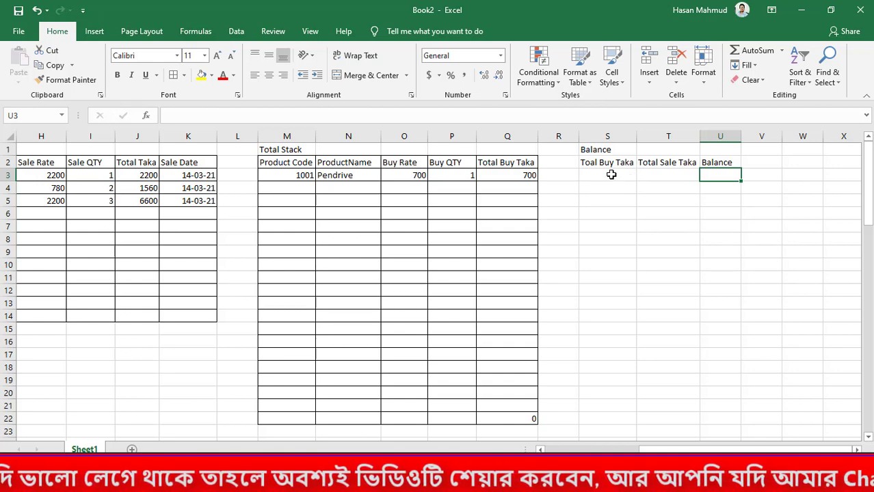
Total the Total Buy Taka column of the Total Stack table in S3 with =SUM(Q:Q)
{"action": "left_click", "coordinate": [611, 176]}
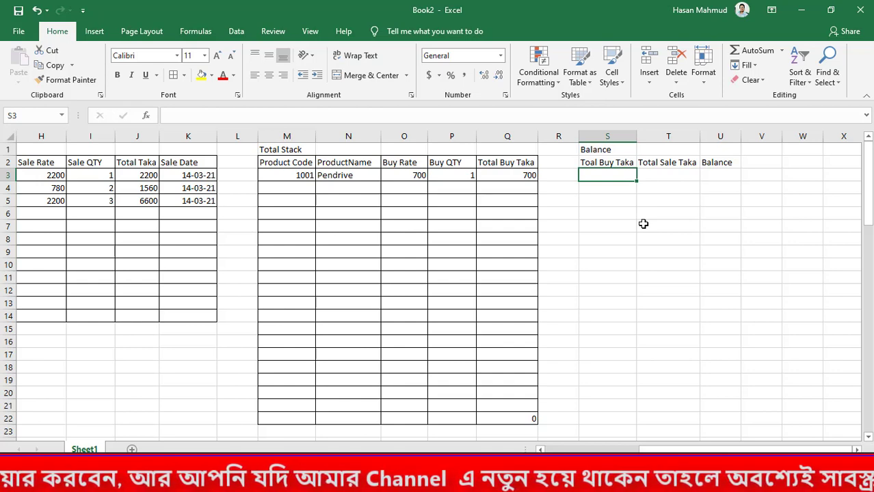
{"action": "type", "text": "=sum"}
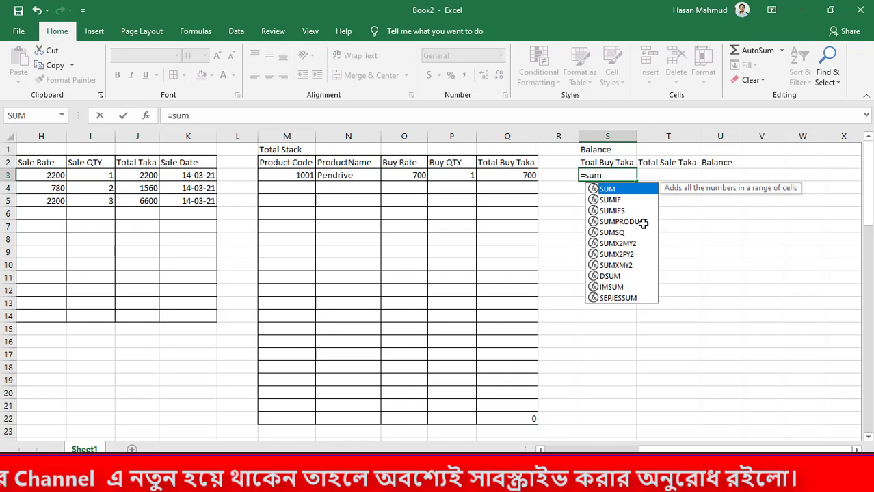
{"action": "key", "text": "Tab"}
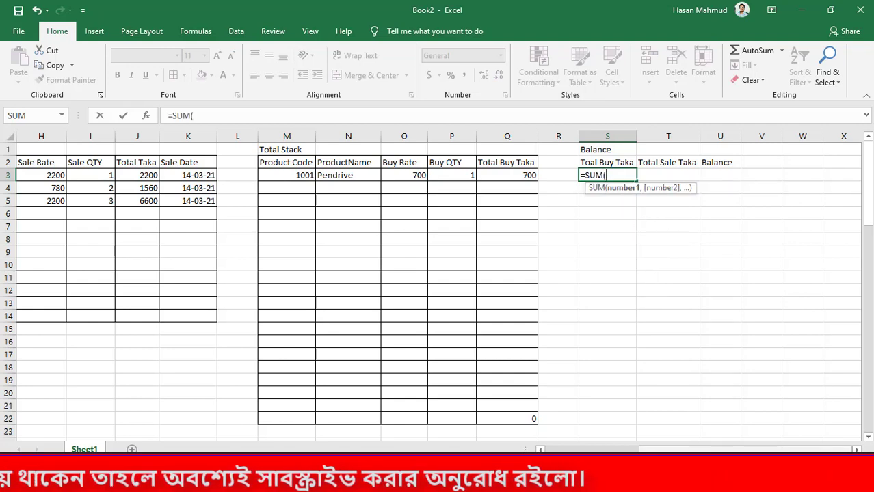
{"action": "left_click_drag", "start_coordinate": [783, 451], "coordinate": [774, 450]}
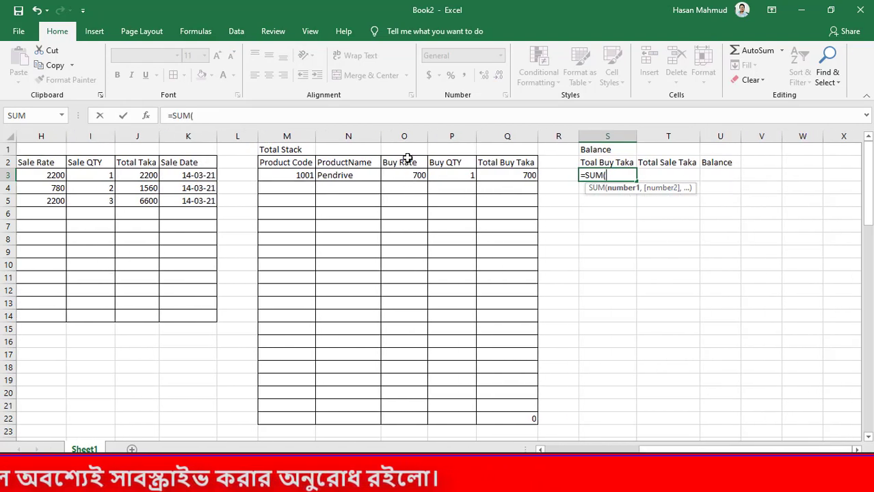
{"action": "left_click", "coordinate": [404, 137]}
{"action": "left_click", "coordinate": [455, 137]}
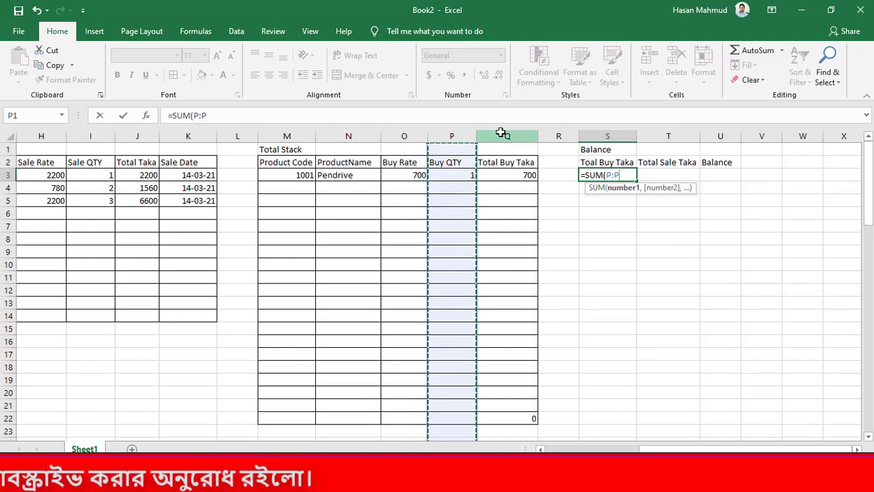
{"action": "left_click", "coordinate": [507, 136]}
{"action": "left_click_drag", "start_coordinate": [403, 136], "coordinate": [505, 137]}
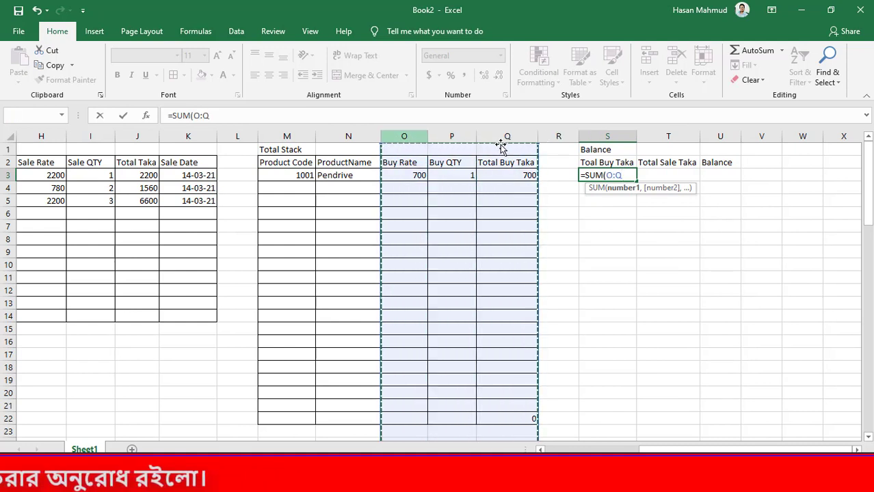
{"action": "left_click", "coordinate": [507, 136]}
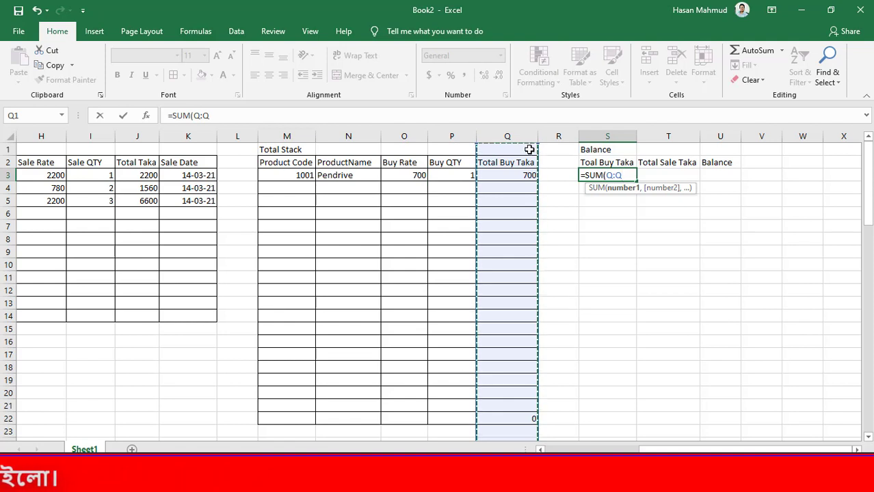
{"action": "type", "text": ")"}
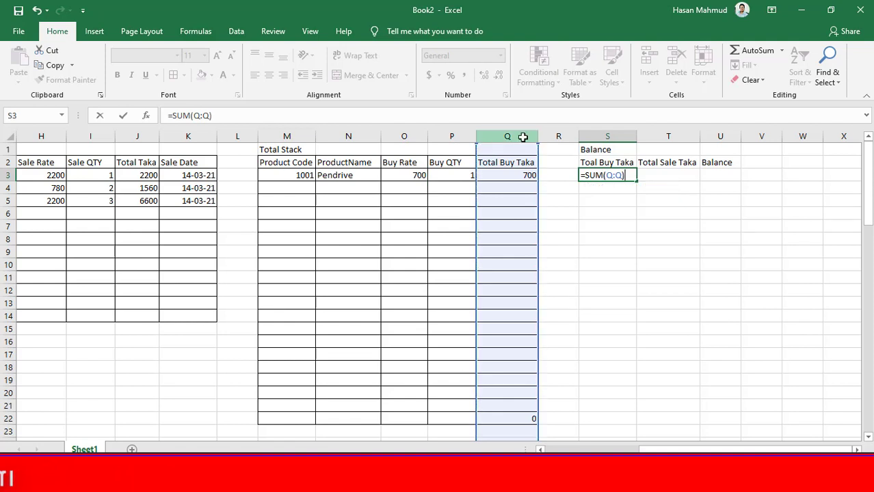
{"action": "key", "text": "Return"}
{"action": "left_click", "coordinate": [623, 175]}
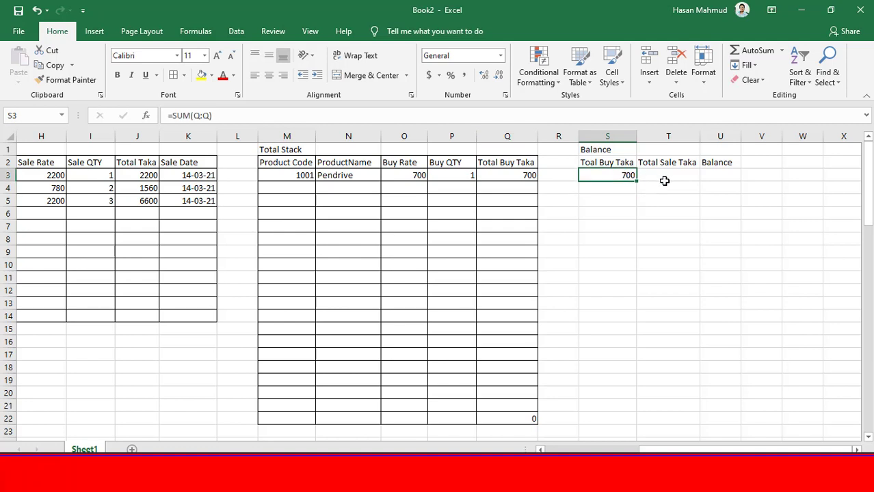
Total the Stock Sale table's Total Taka column in T3 with =SUM(J:J)
{"action": "left_click", "coordinate": [666, 178]}
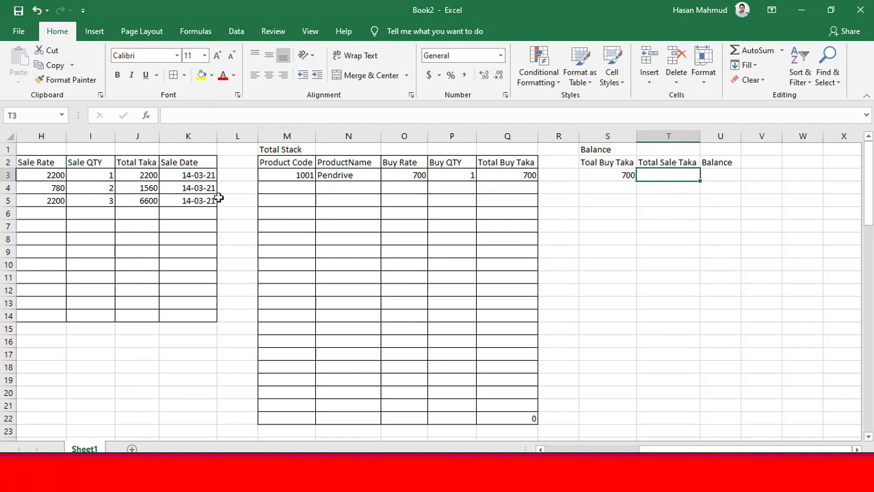
{"action": "left_click", "coordinate": [138, 136]}
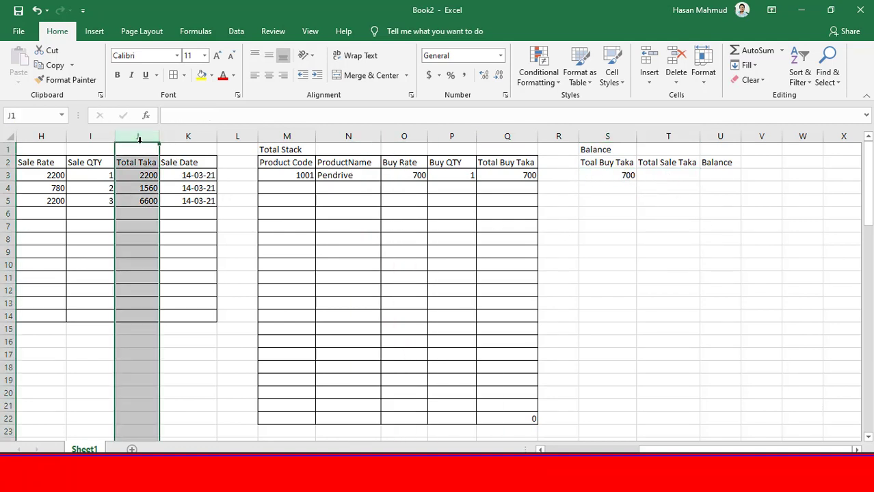
{"action": "left_click", "coordinate": [667, 177]}
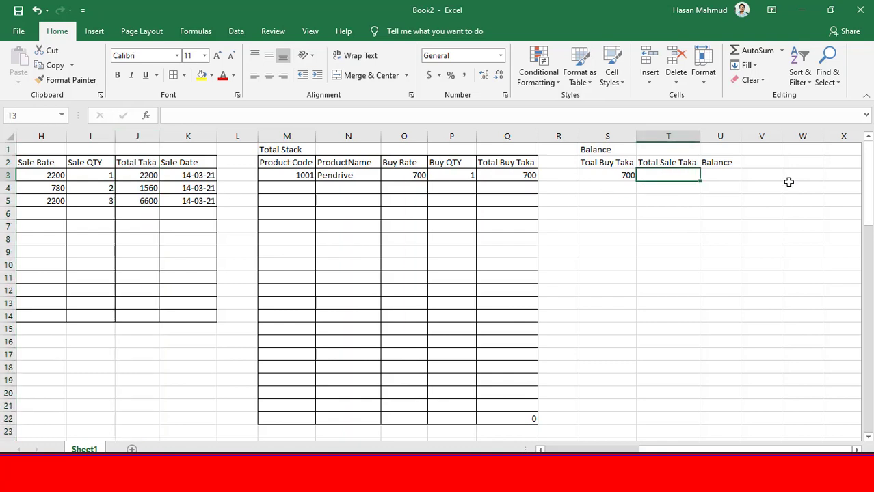
{"action": "type", "text": "=sum"}
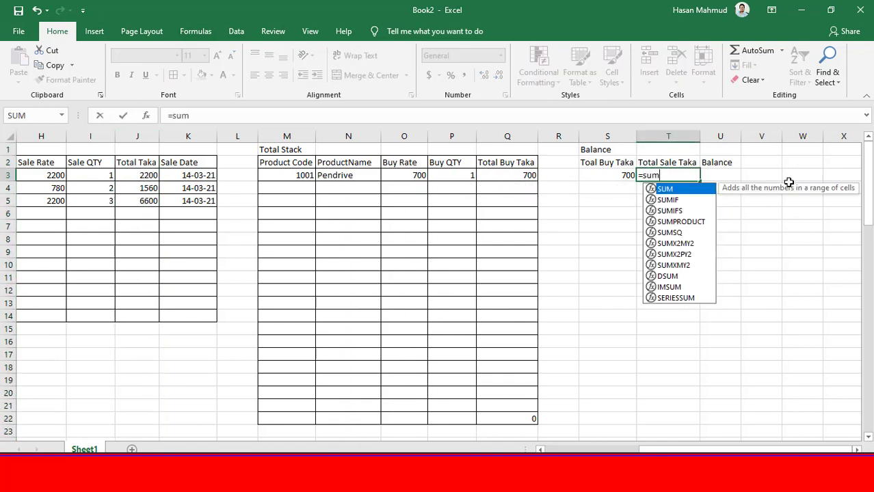
{"action": "key", "text": "Tab"}
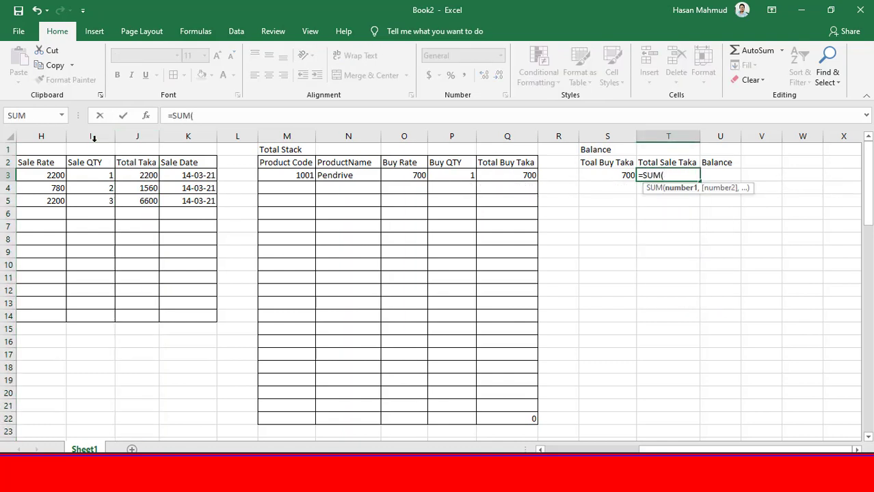
{"action": "left_click", "coordinate": [133, 136]}
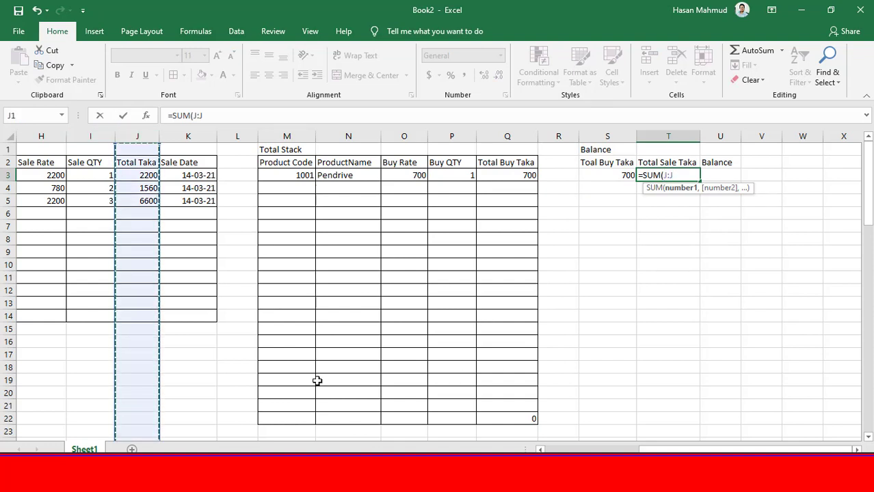
{"action": "type", "text": ")"}
{"action": "key", "text": "Return"}
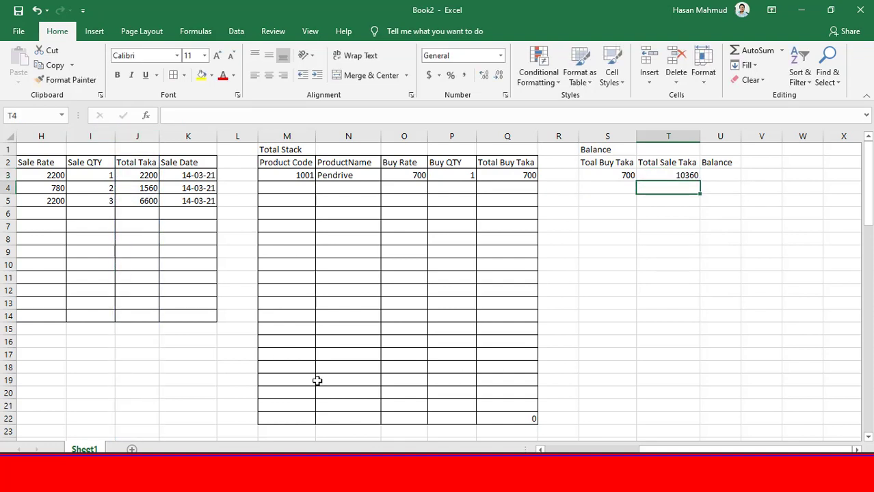
{"action": "left_click", "coordinate": [710, 180]}
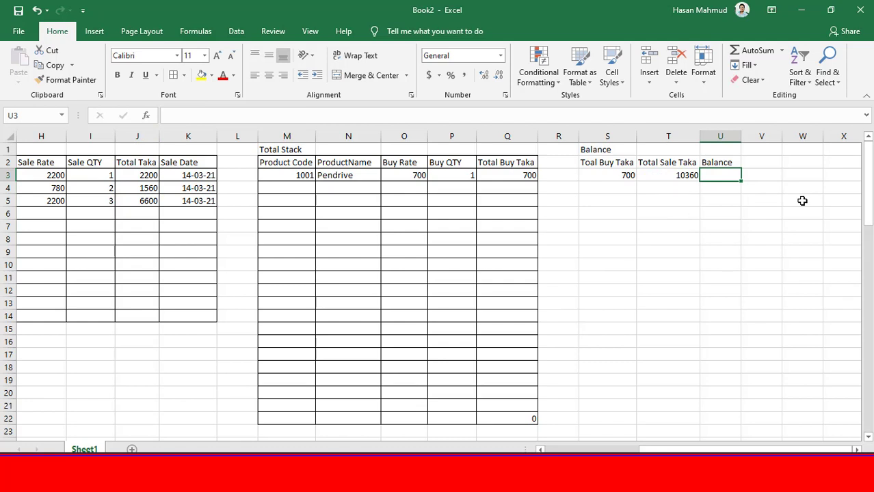
{"action": "type", "text": "=bal"}
{"action": "key", "text": "BackSpace"}
{"action": "key", "text": "BackSpace"}
{"action": "key", "text": "BackSpace"}
{"action": "key", "text": "BackSpace"}
{"action": "key", "text": "BackSpace"}
{"action": "key", "text": "BackSpace"}
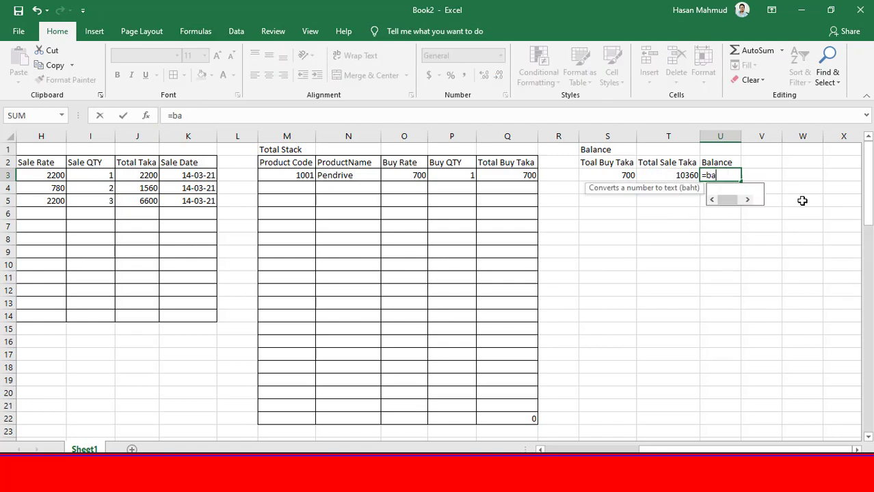
{"action": "key", "text": "Return"}
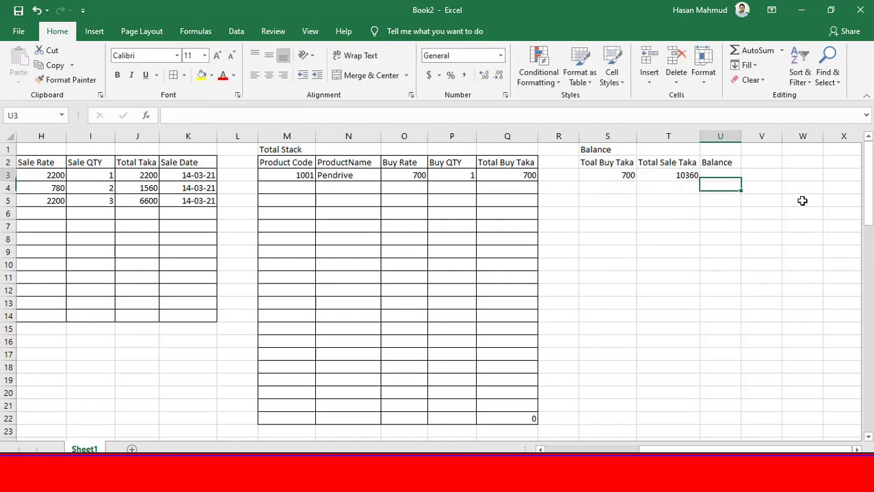
Calculate the balance in U3 by subtracting total buy from total sale with =T3-S3
{"action": "key", "text": "Up"}
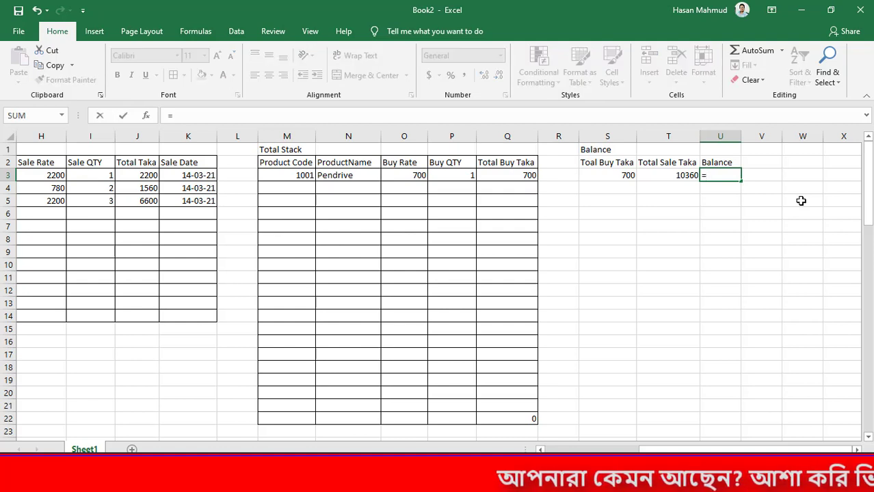
{"action": "left_click", "coordinate": [686, 175]}
{"action": "type", "text": "-"}
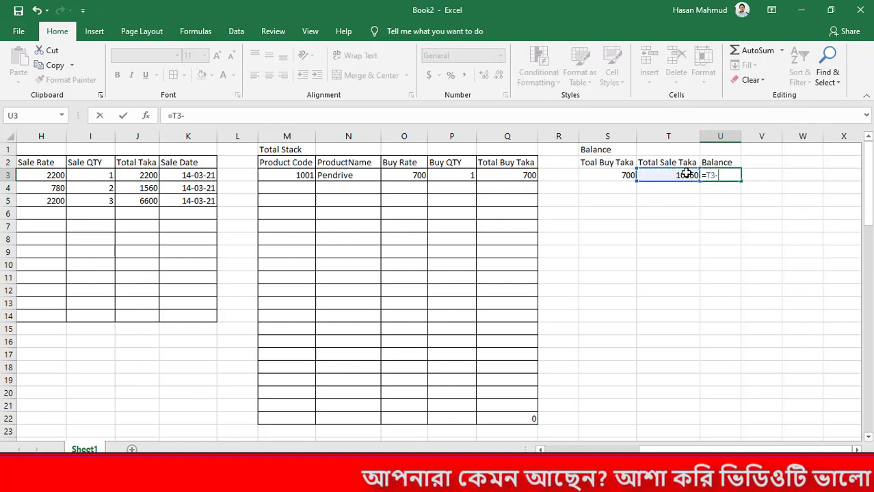
{"action": "left_click", "coordinate": [619, 175]}
{"action": "key", "text": "Return"}
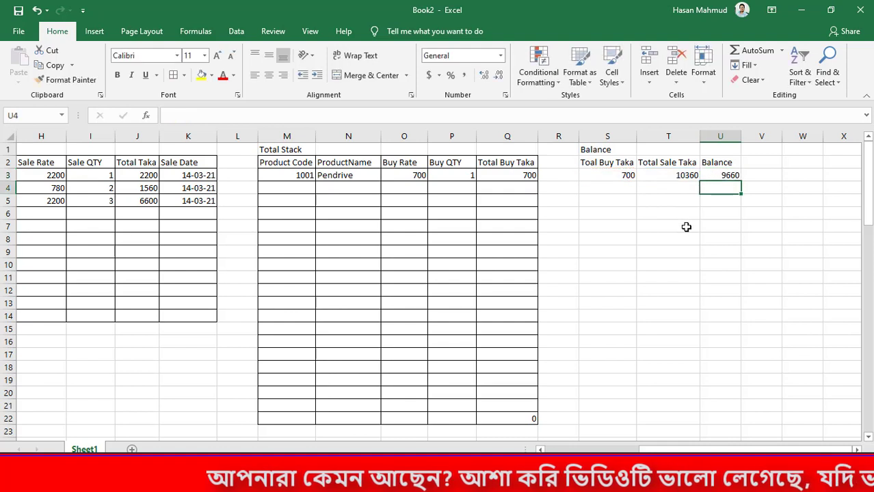
Extend the header in U2 to "Balance (Sale-Buy)" and widen column U to fit it
{"action": "double_click", "coordinate": [727, 164]}
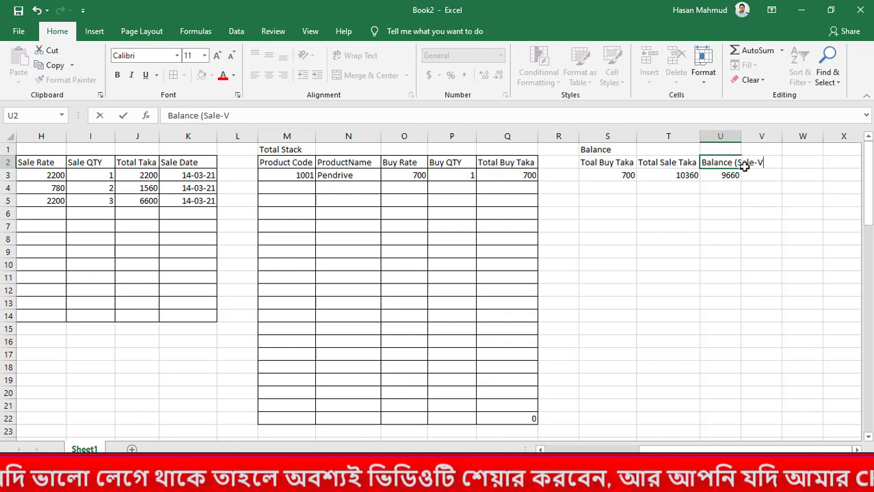
{"action": "type", "text": "(Sale-Buy"}
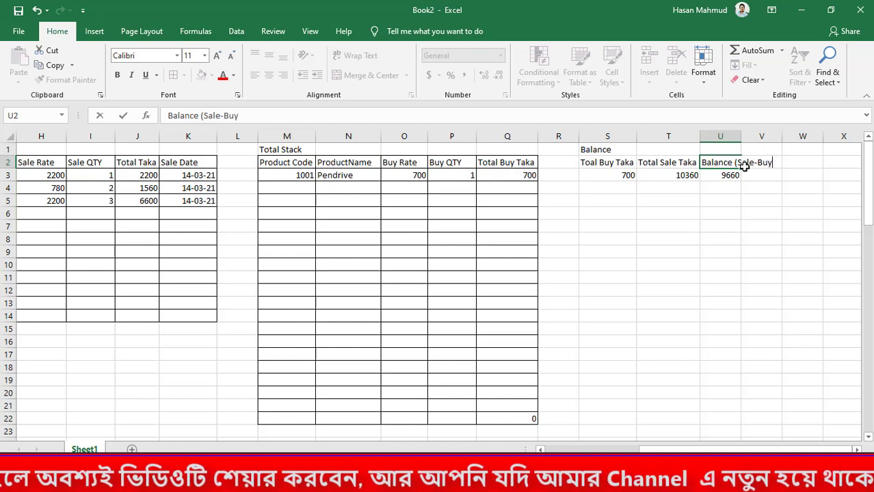
{"action": "type", "text": ")"}
{"action": "key", "text": "Return"}
{"action": "left_click_drag", "start_coordinate": [763, 139], "coordinate": [780, 140]}
{"action": "key", "text": "ctrl+s"}
{"action": "key", "text": "Escape"}
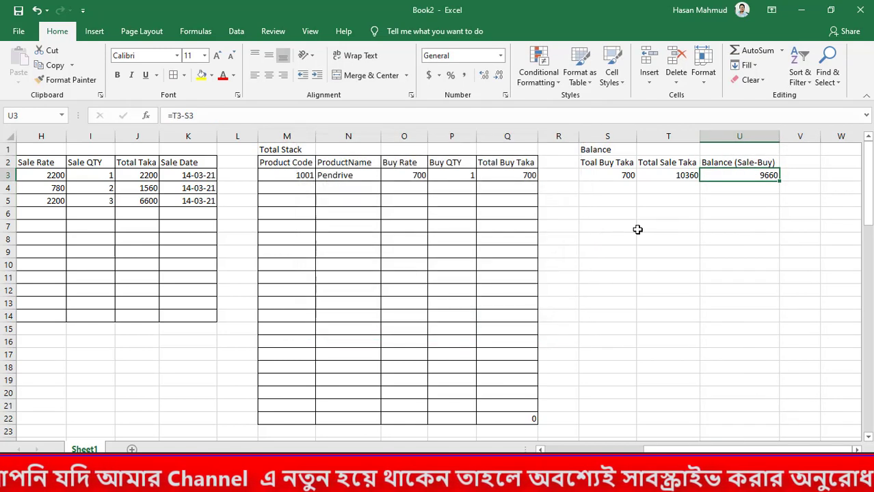
Apply all borders to the Balance table's header and value cells, S2:U3
{"action": "left_click_drag", "start_coordinate": [621, 179], "coordinate": [732, 174]}
{"action": "left_click", "coordinate": [737, 174]}
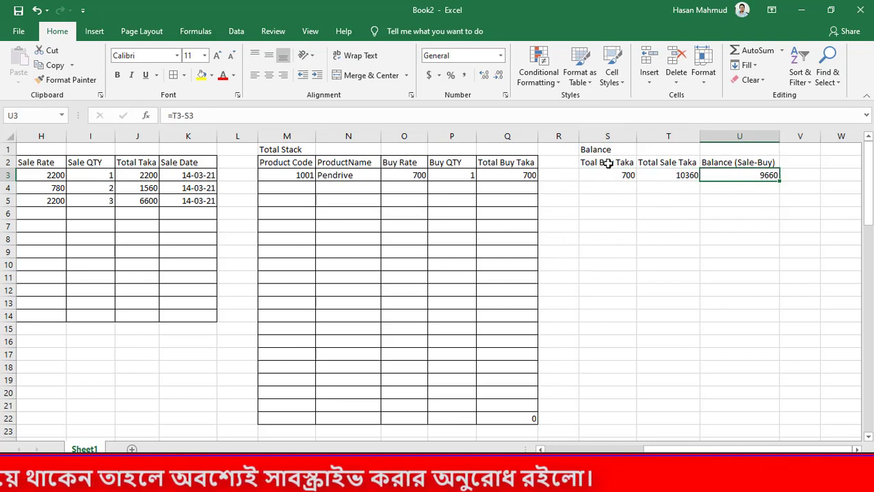
{"action": "left_click_drag", "start_coordinate": [601, 162], "coordinate": [733, 172]}
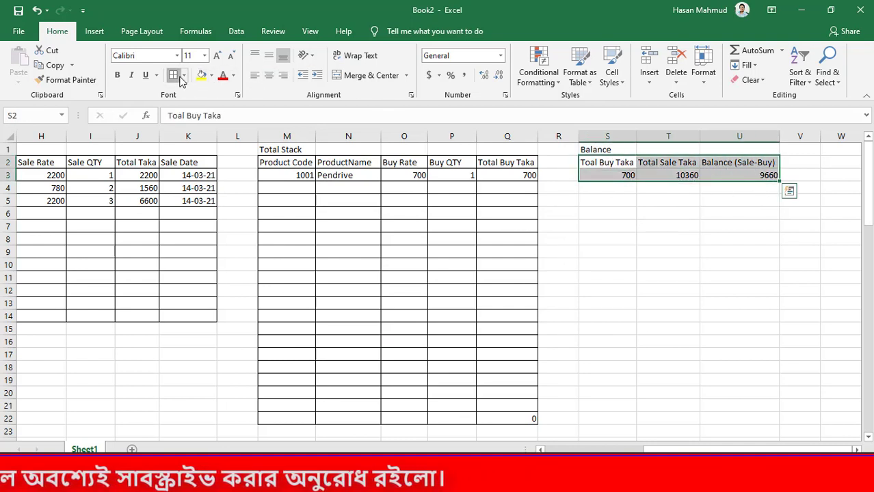
{"action": "left_click", "coordinate": [707, 265]}
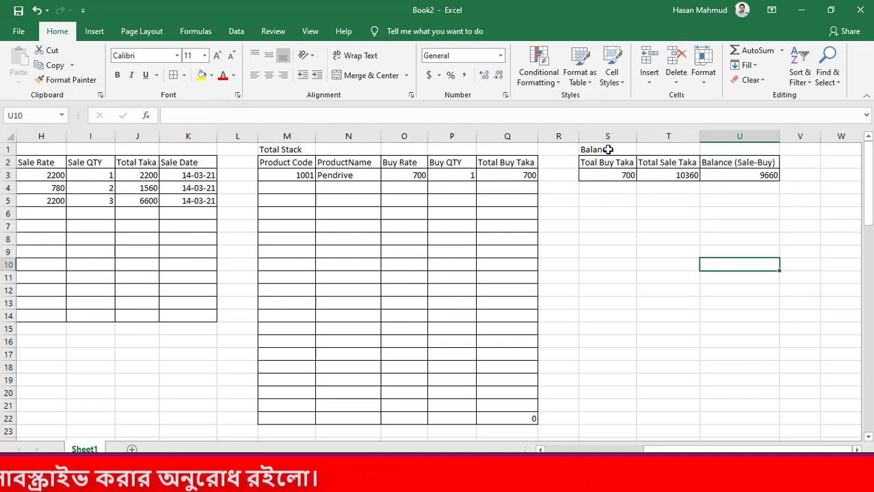
Change the Balance table's title in S1 to "Balance (Taka)"
{"action": "left_click", "coordinate": [616, 149]}
{"action": "double_click", "coordinate": [619, 150]}
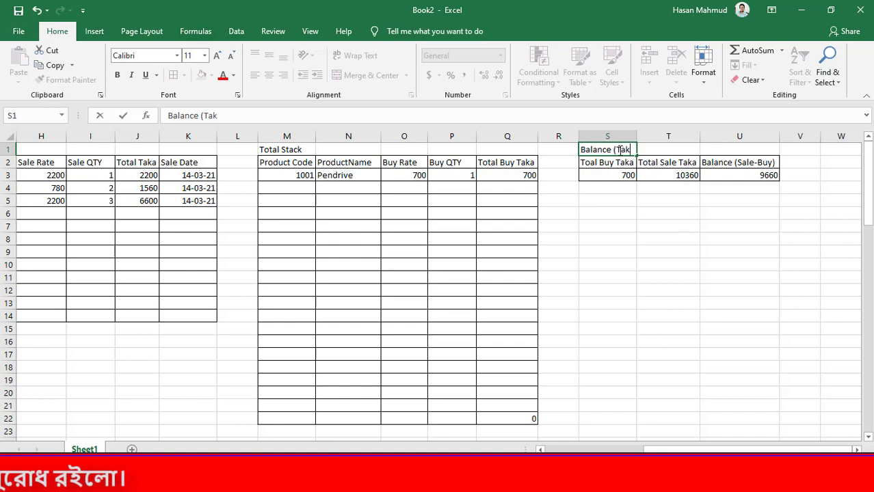
{"action": "type", "text": "(Taka)"}
{"action": "key", "text": "Return"}
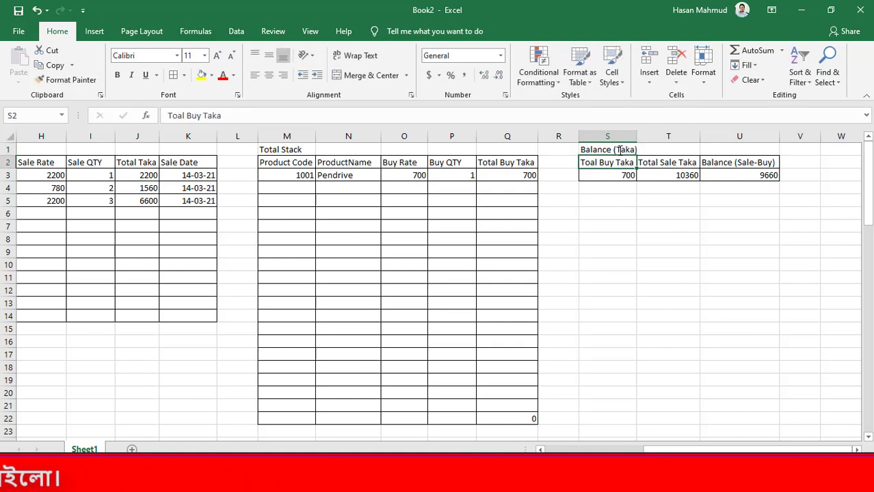
{"action": "left_click", "coordinate": [758, 175]}
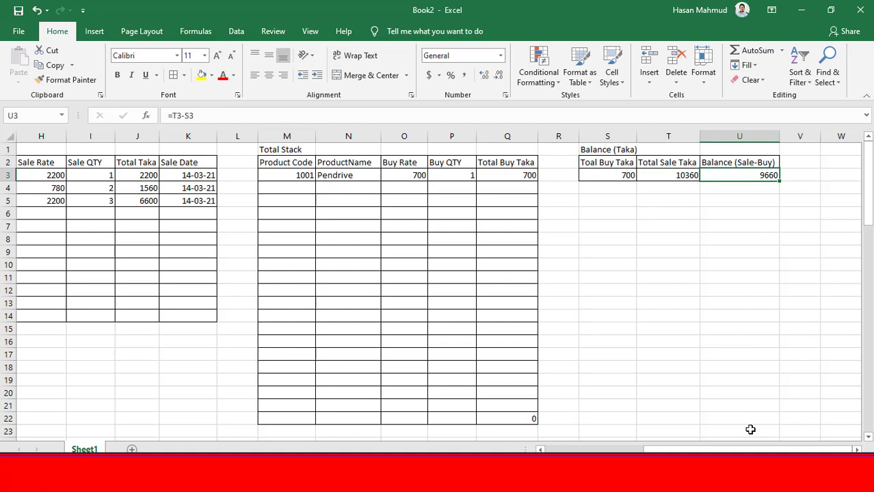
{"action": "left_click", "coordinate": [838, 162]}
{"action": "key", "text": "Right"}
{"action": "key", "text": "Right"}
{"action": "key", "text": "Right"}
{"action": "key", "text": "Right"}
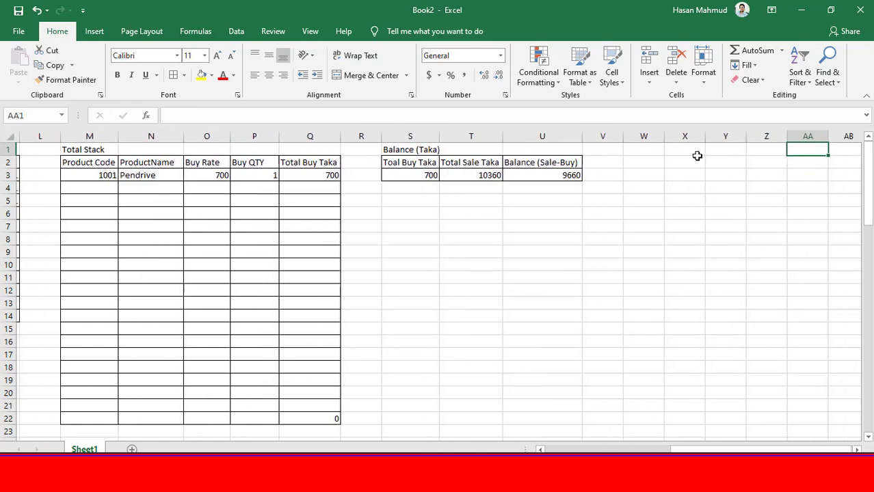
{"action": "left_click", "coordinate": [639, 151]}
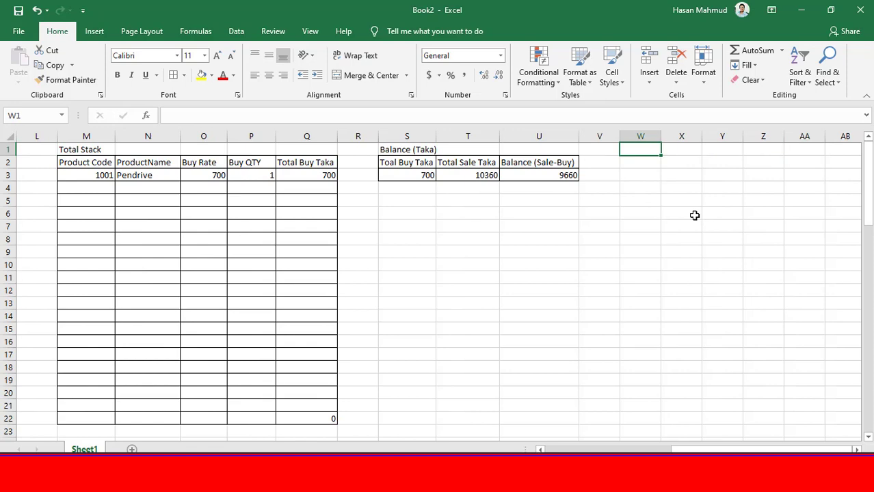
Return to the Stock List table and look over its columns A to D
{"action": "left_click_drag", "start_coordinate": [769, 450], "coordinate": [559, 450]}
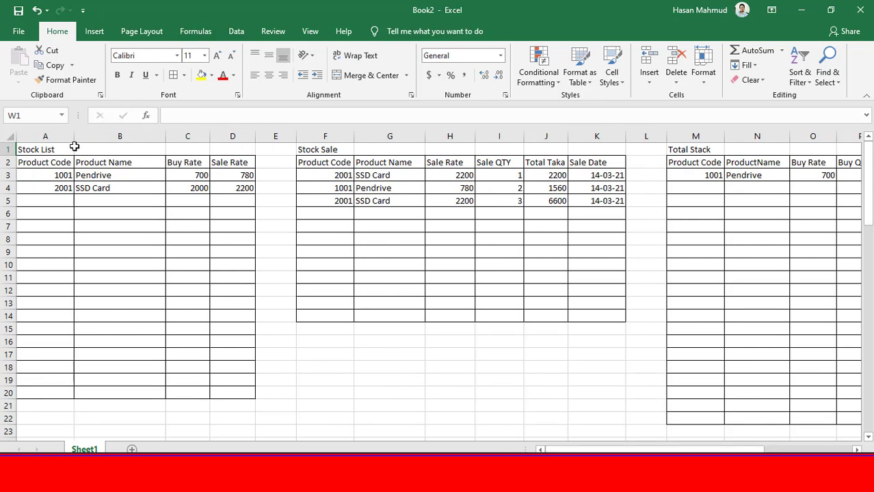
{"action": "left_click", "coordinate": [43, 149]}
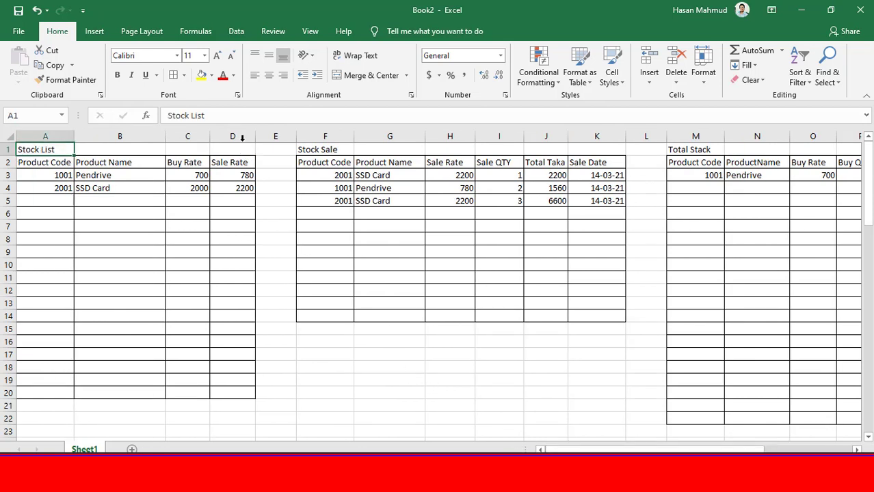
{"action": "left_click_drag", "start_coordinate": [242, 137], "coordinate": [23, 146]}
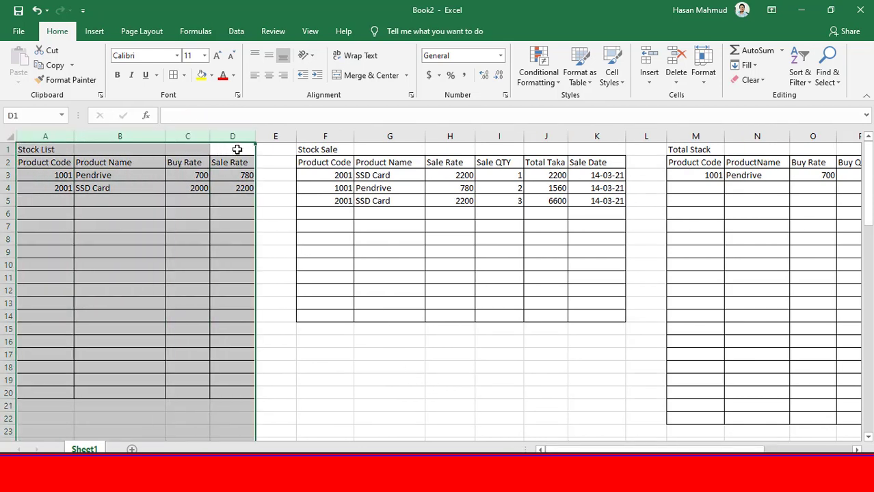
{"action": "left_click_drag", "start_coordinate": [237, 137], "coordinate": [51, 140]}
{"action": "left_click_drag", "start_coordinate": [246, 136], "coordinate": [39, 134]}
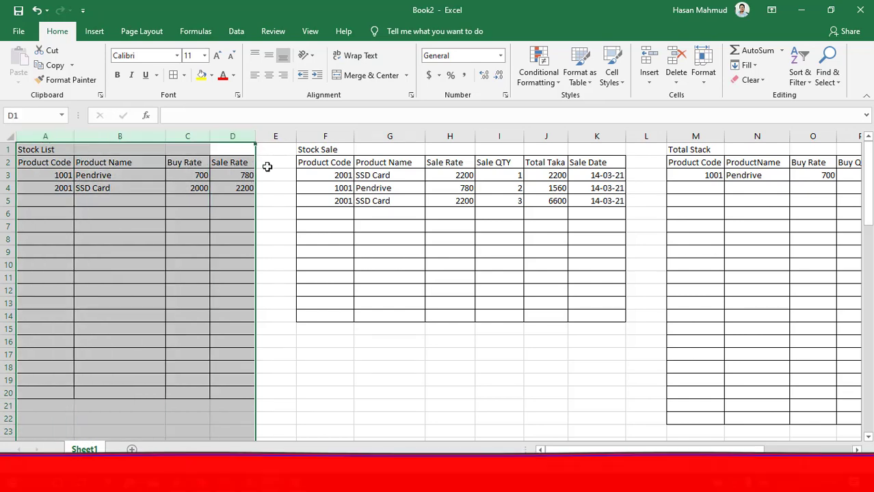
{"action": "left_click", "coordinate": [274, 165]}
{"action": "left_click_drag", "start_coordinate": [248, 135], "coordinate": [42, 140]}
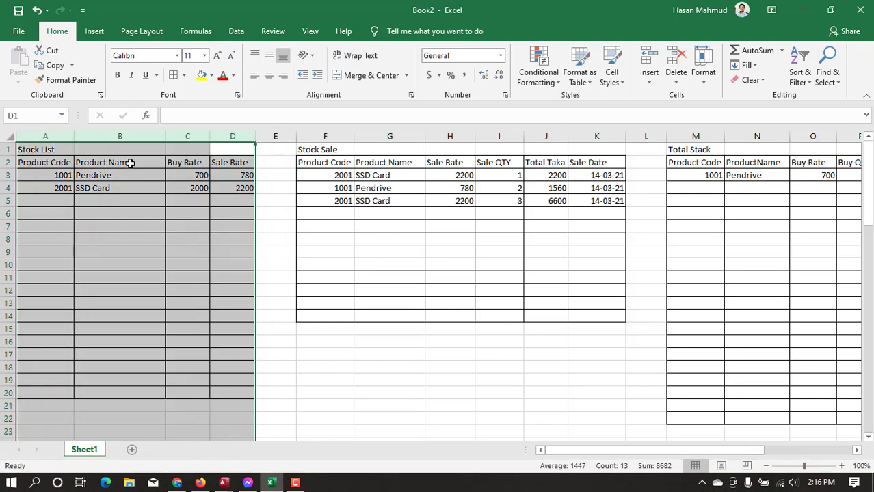
{"action": "left_click", "coordinate": [275, 180]}
Insert three blank columns at column E, between the Stock List and Stock Sale tables
{"action": "left_click", "coordinate": [274, 135]}
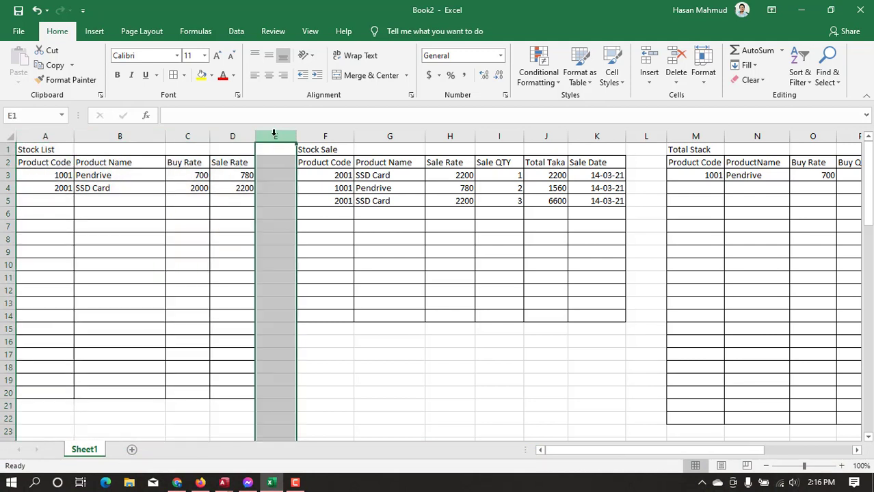
{"action": "right_click", "coordinate": [274, 135]}
{"action": "left_click", "coordinate": [343, 228]}
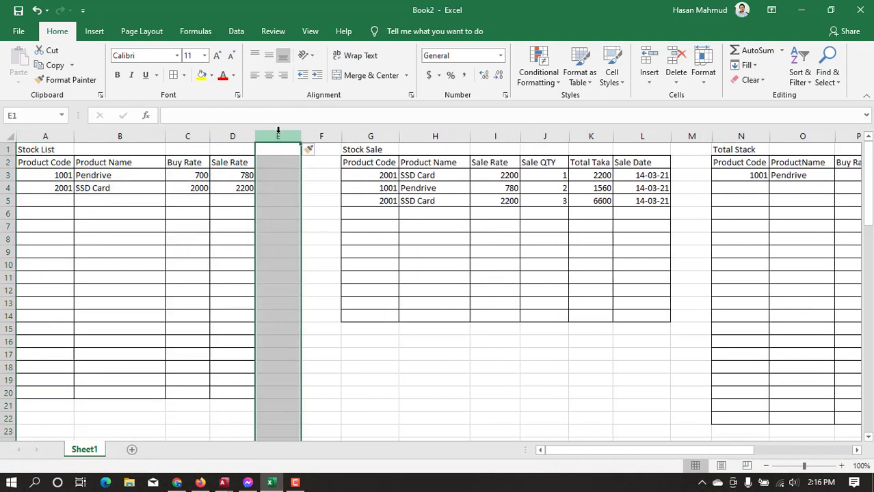
{"action": "right_click", "coordinate": [280, 135]}
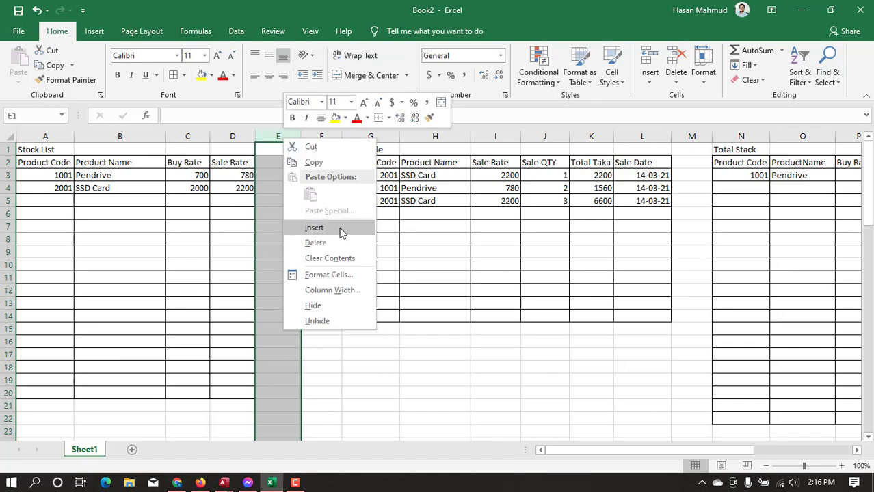
{"action": "left_click", "coordinate": [341, 231]}
{"action": "right_click", "coordinate": [280, 135]}
{"action": "left_click", "coordinate": [341, 228]}
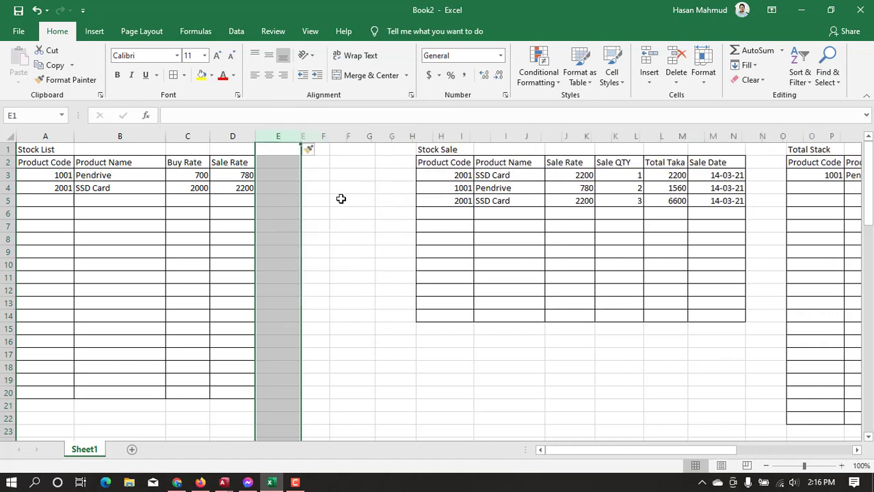
{"action": "left_click", "coordinate": [331, 191]}
Add the header "Total Sale QTY" in E2 of the Stock List table and fit column E to its width
{"action": "left_click", "coordinate": [292, 163]}
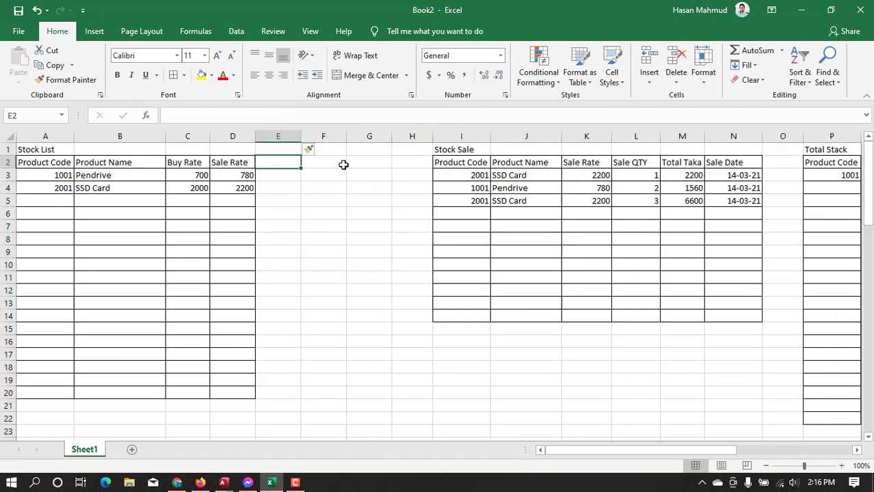
{"action": "type", "text": "L"}
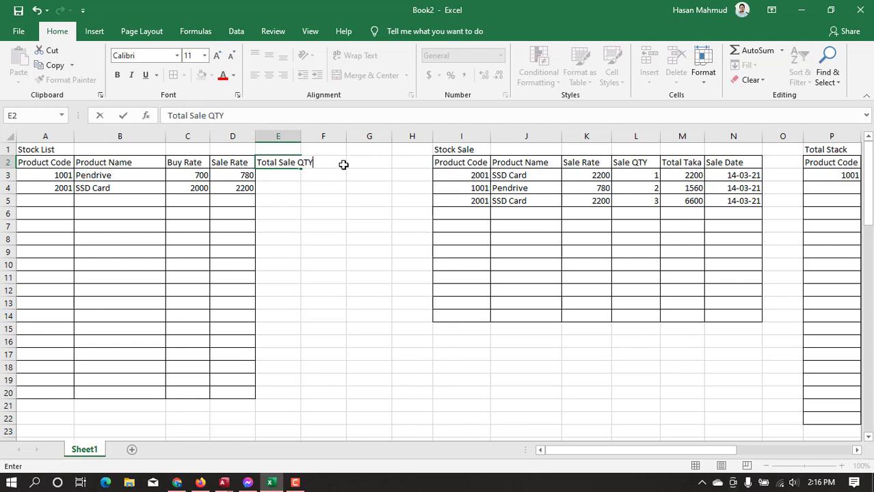
{"action": "type", "text": "otal Sale QTY"}
{"action": "key", "text": "Return"}
{"action": "double_click", "coordinate": [302, 136]}
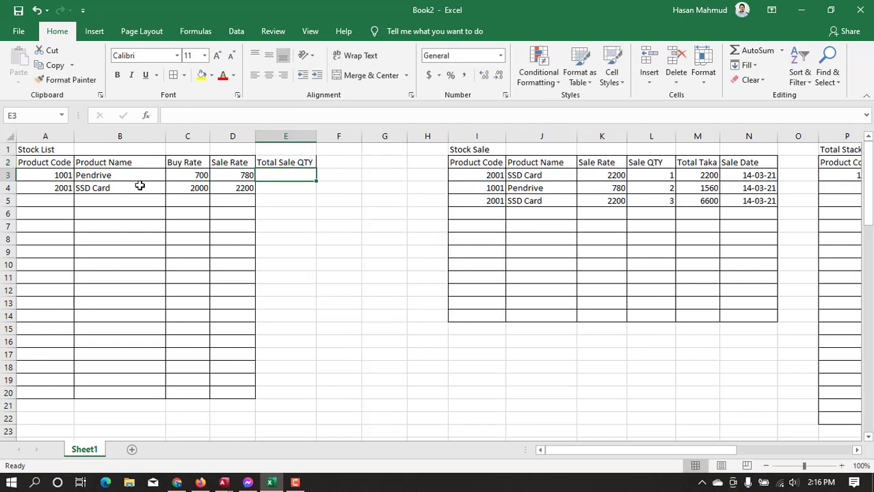
{"action": "left_click_drag", "start_coordinate": [47, 176], "coordinate": [246, 176]}
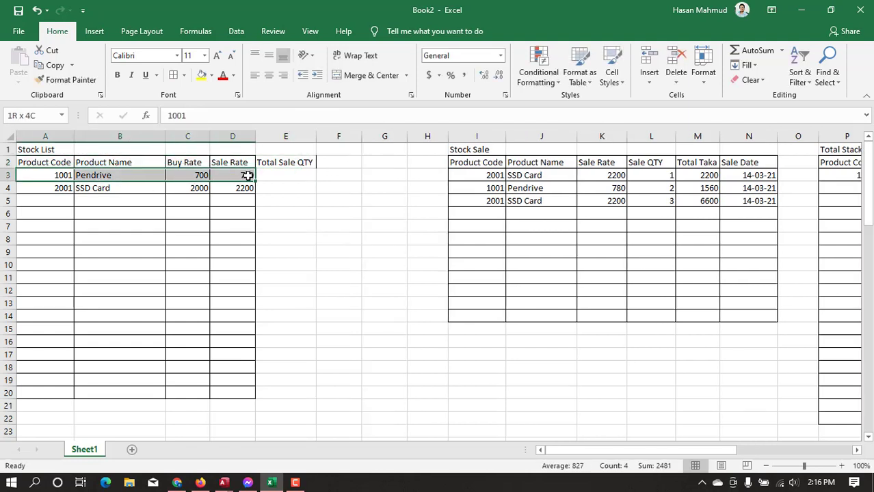
{"action": "left_click", "coordinate": [289, 175]}
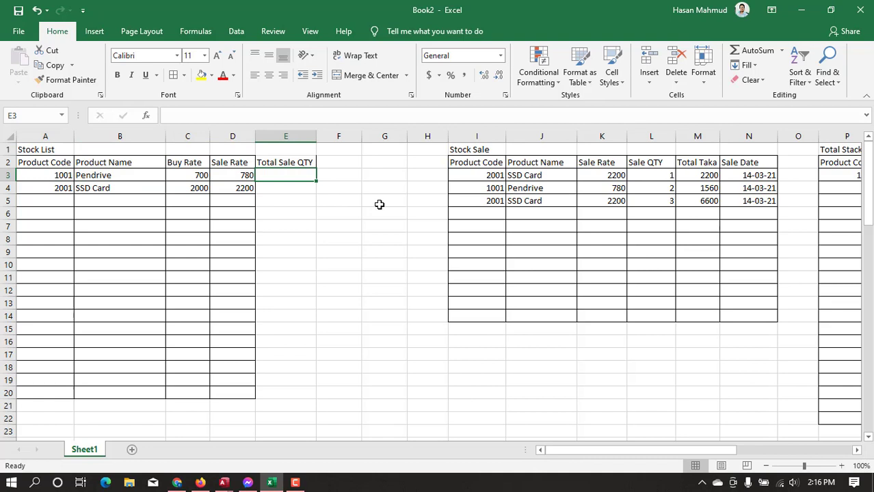
{"action": "type", "text": "="}
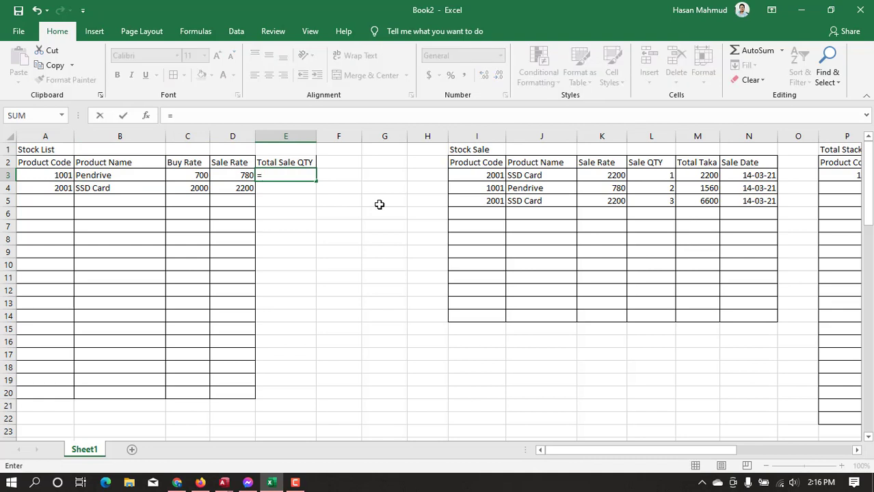
{"action": "key", "text": "Escape"}
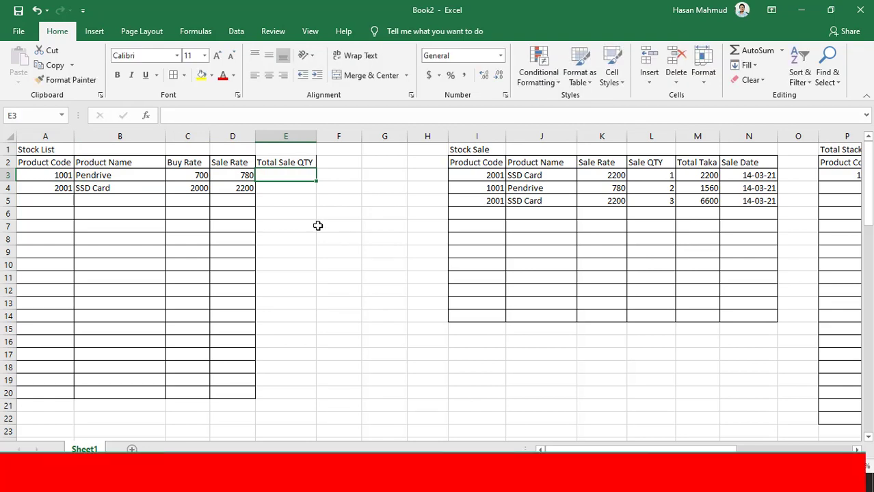
Sum the sold quantity per product code in E3 with =SUMIF(I:I,A3,L:L) and fill the formula down to E20
{"action": "type", "text": "="}
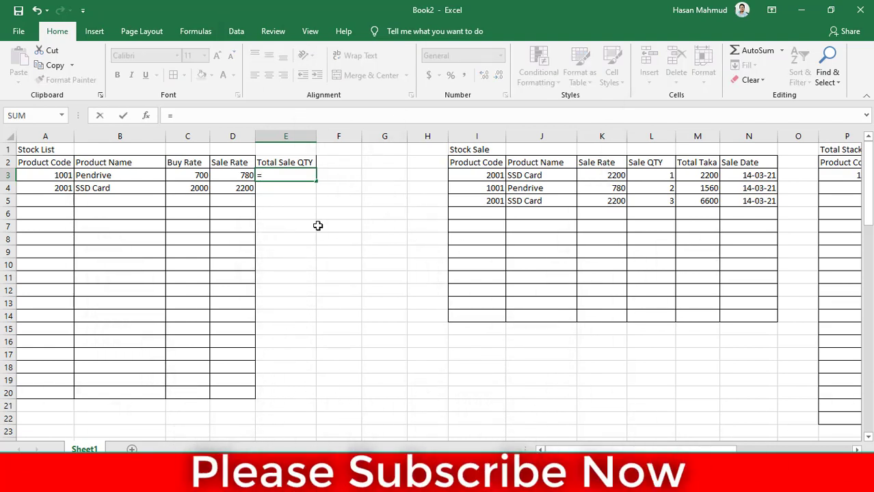
{"action": "type", "text": "sum"}
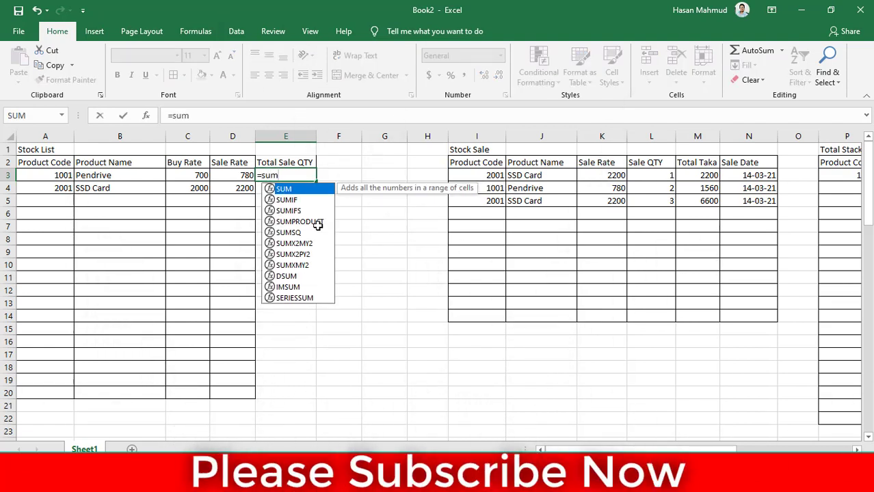
{"action": "type", "text": "if"}
{"action": "key", "text": "Tab"}
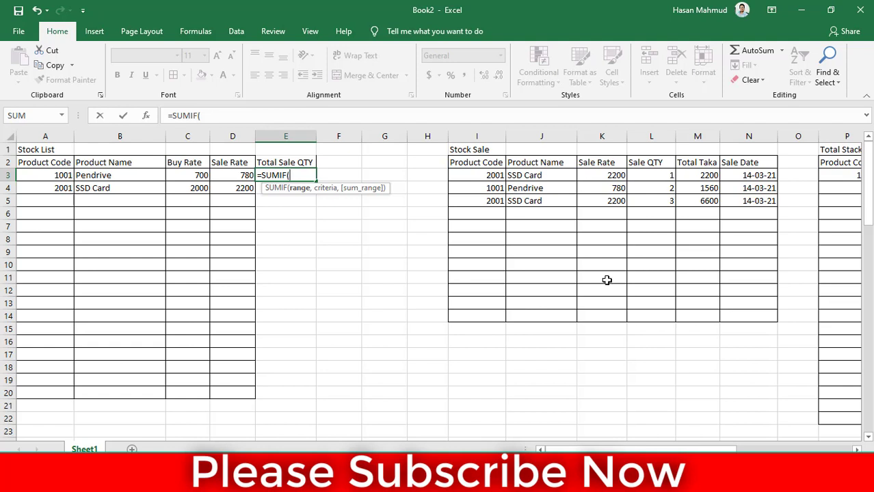
{"action": "left_click", "coordinate": [478, 134]}
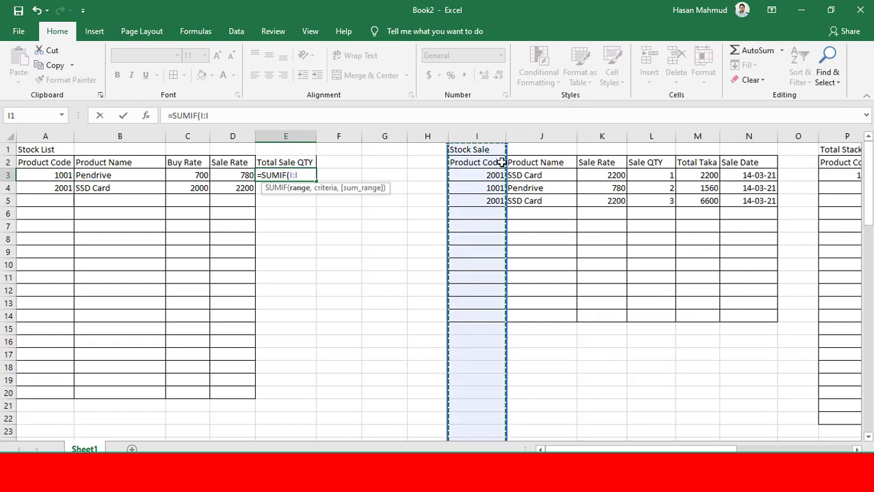
{"action": "type", "text": ","}
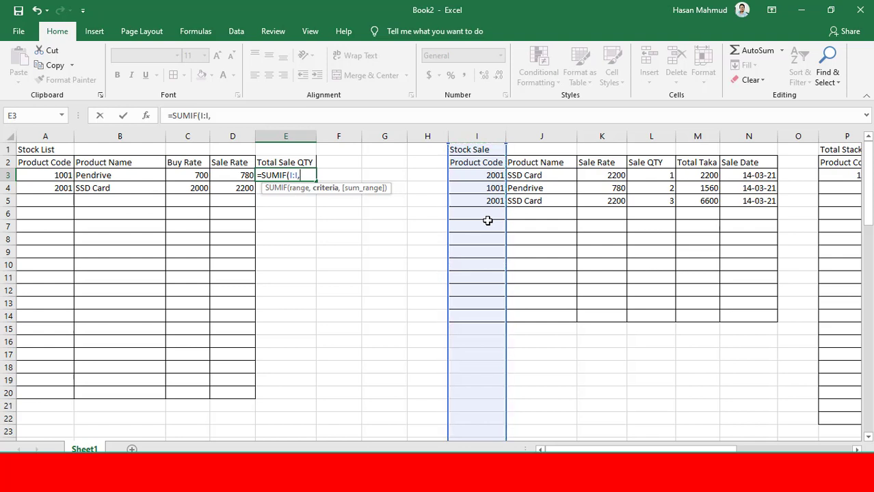
{"action": "left_click", "coordinate": [59, 176]}
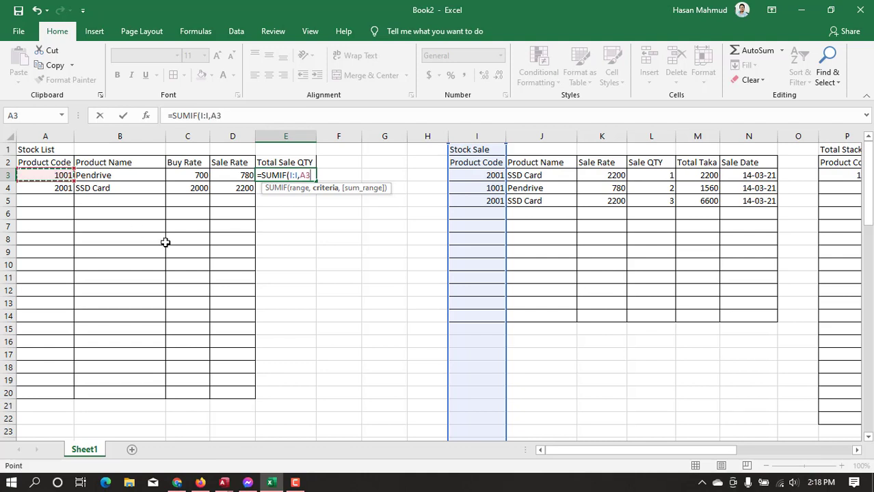
{"action": "type", "text": ",L:L"}
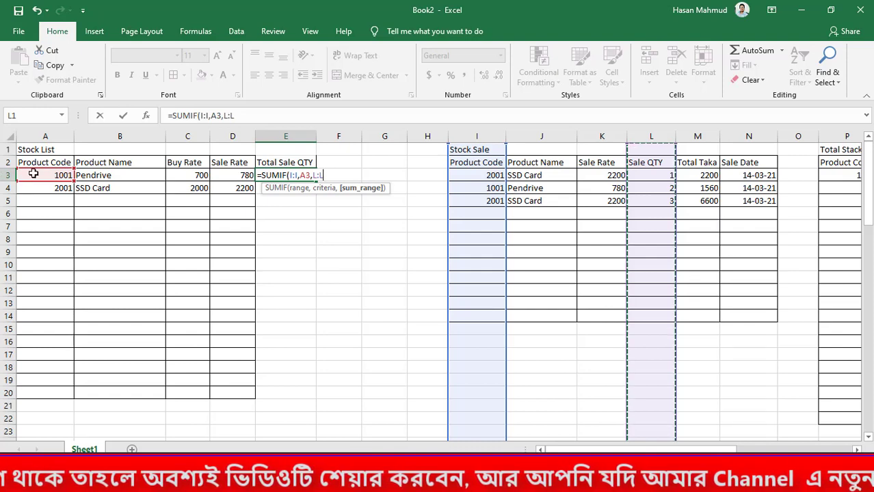
{"action": "left_click", "coordinate": [653, 137]}
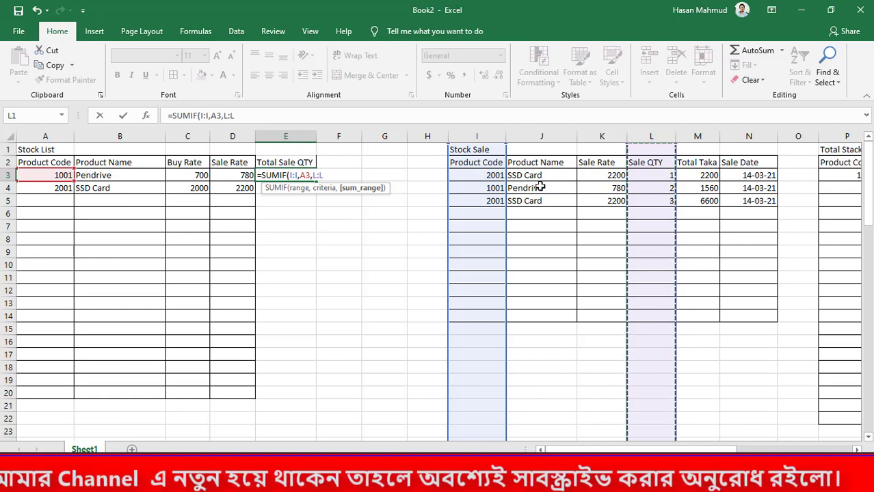
{"action": "type", "text": ")"}
{"action": "key", "text": "Return"}
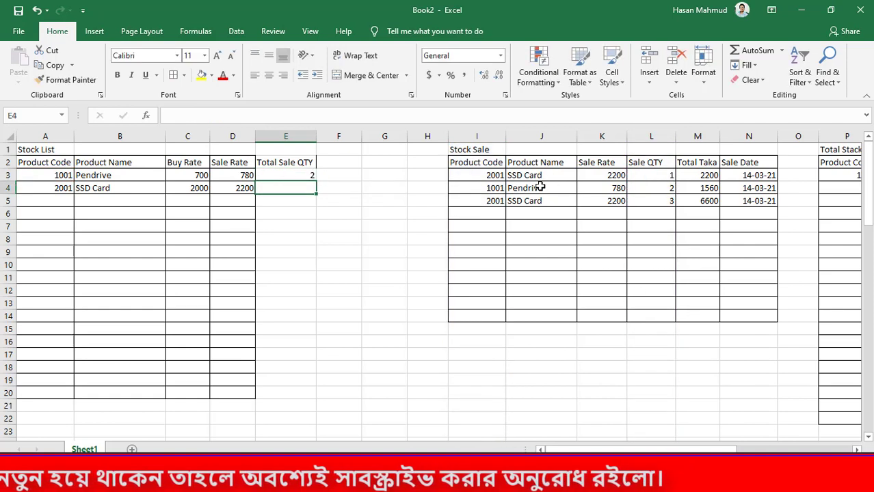
{"action": "left_click", "coordinate": [307, 176]}
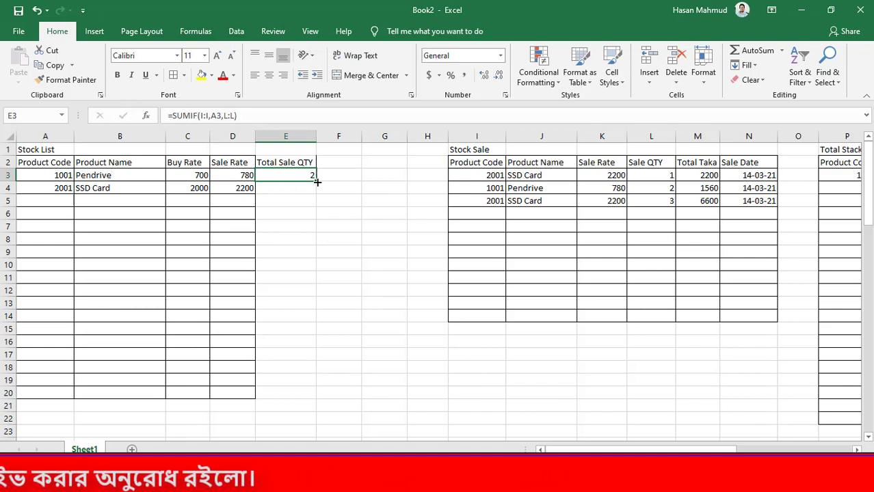
{"action": "left_click_drag", "start_coordinate": [317, 181], "coordinate": [328, 404]}
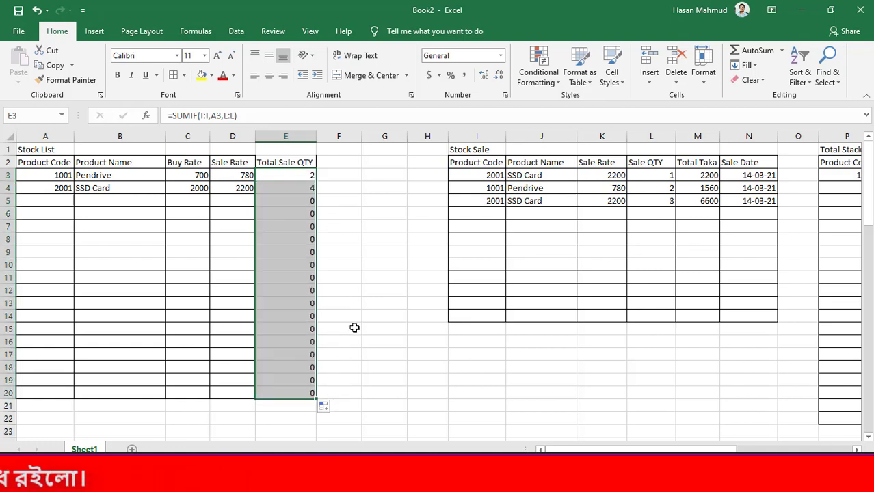
Add the header "Total Buy QTY" in F2, beside the Total Sale QTY column
{"action": "left_click", "coordinate": [326, 163]}
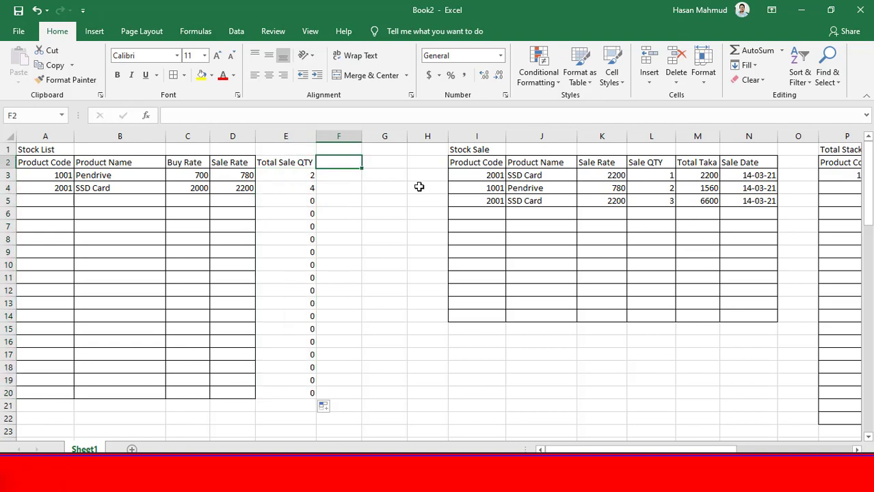
{"action": "type", "text": "TO"}
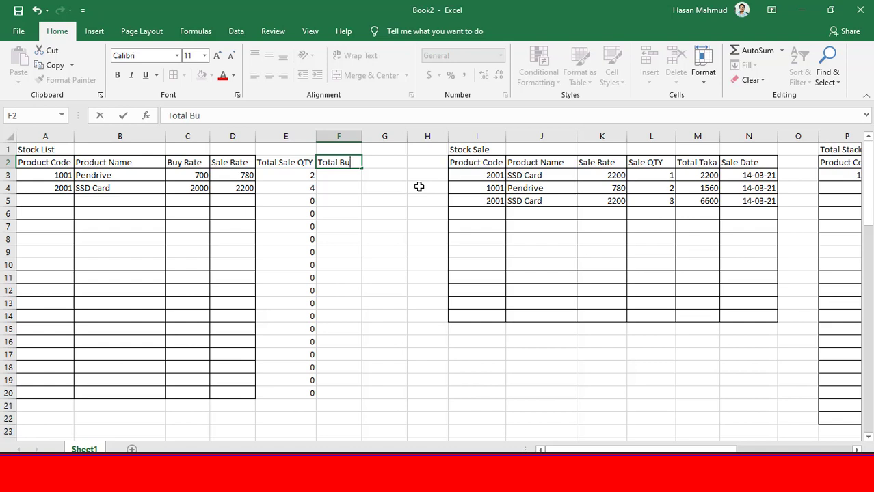
{"action": "type", "text": "tal Buy QTY"}
{"action": "key", "text": "Return"}
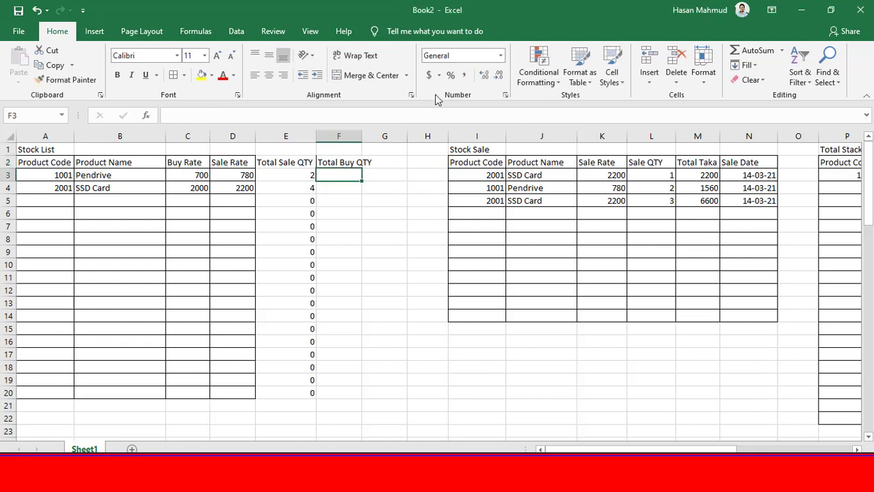
Sum the bought quantity for the first product code in F3 with =SUMIF(P:P,A3,S:S)
{"action": "type", "text": "="}
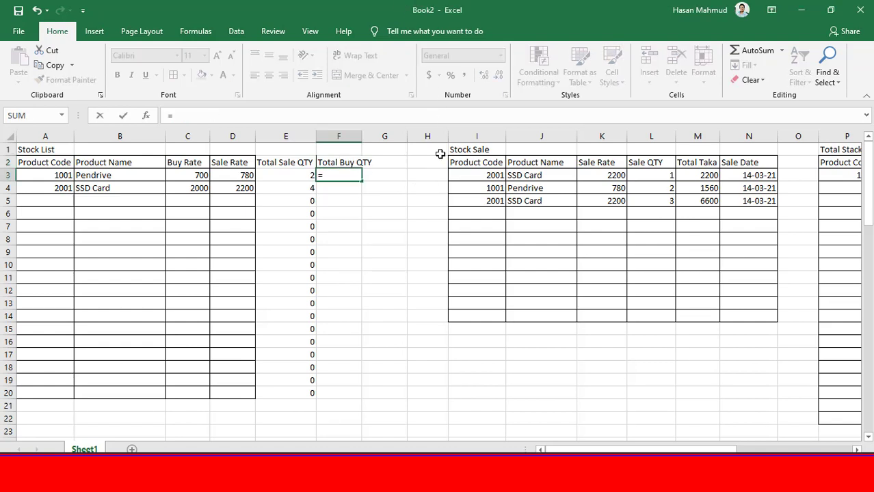
{"action": "type", "text": "sumif"}
{"action": "key", "text": "Tab"}
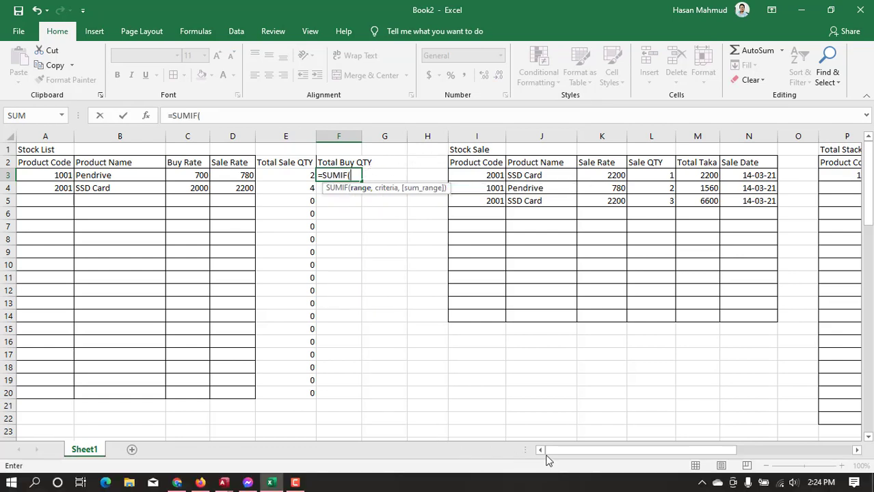
{"action": "left_click_drag", "start_coordinate": [559, 452], "coordinate": [609, 436]}
{"action": "left_click", "coordinate": [654, 137]}
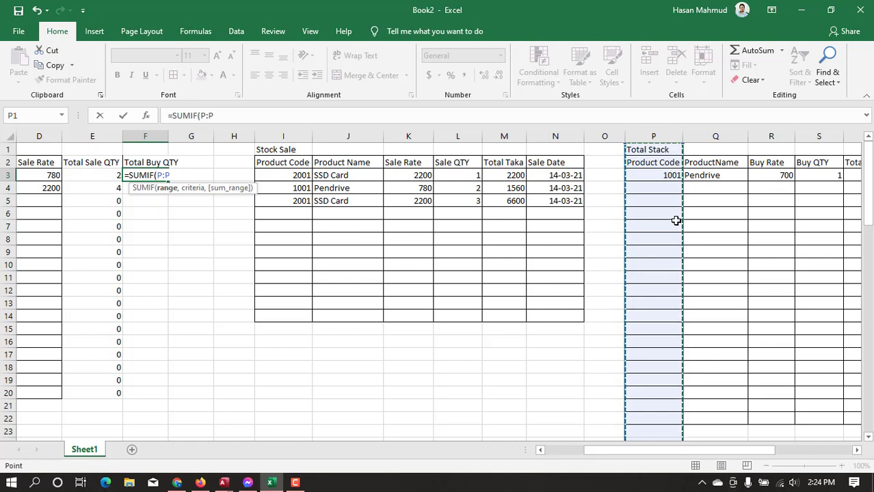
{"action": "type", "text": ","}
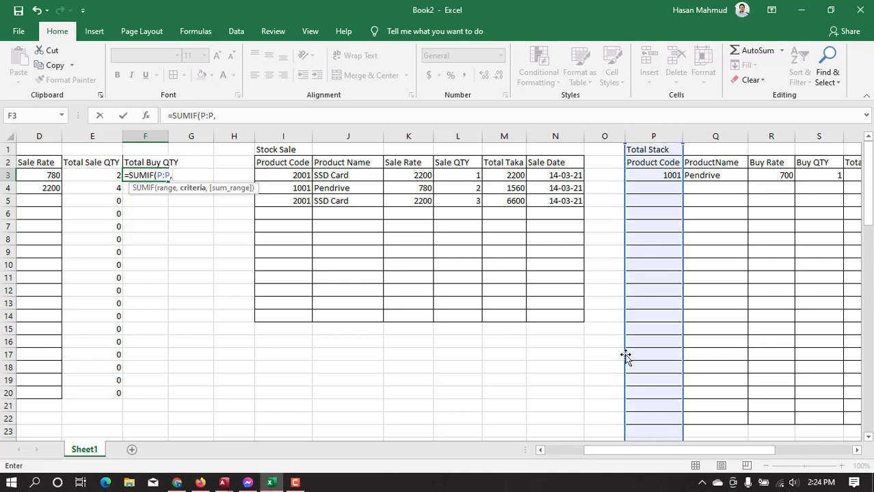
{"action": "left_click_drag", "start_coordinate": [657, 451], "coordinate": [617, 450]}
{"action": "left_click", "coordinate": [46, 179]}
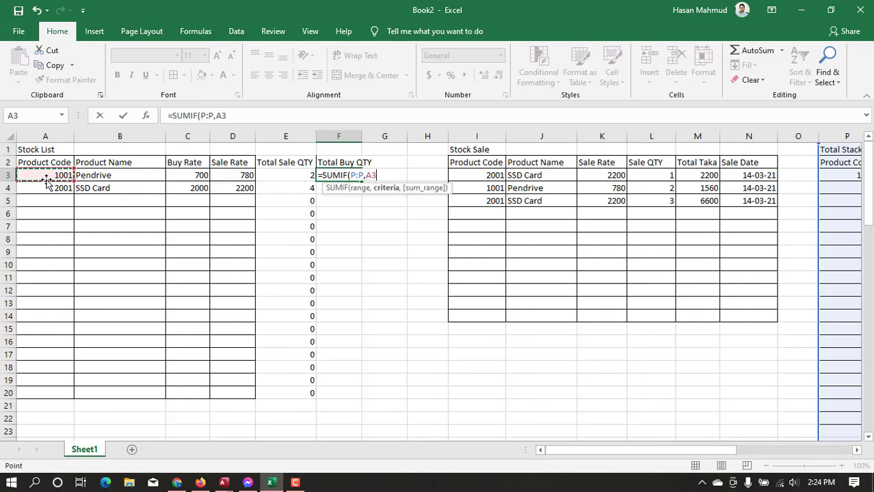
{"action": "type", "text": ","}
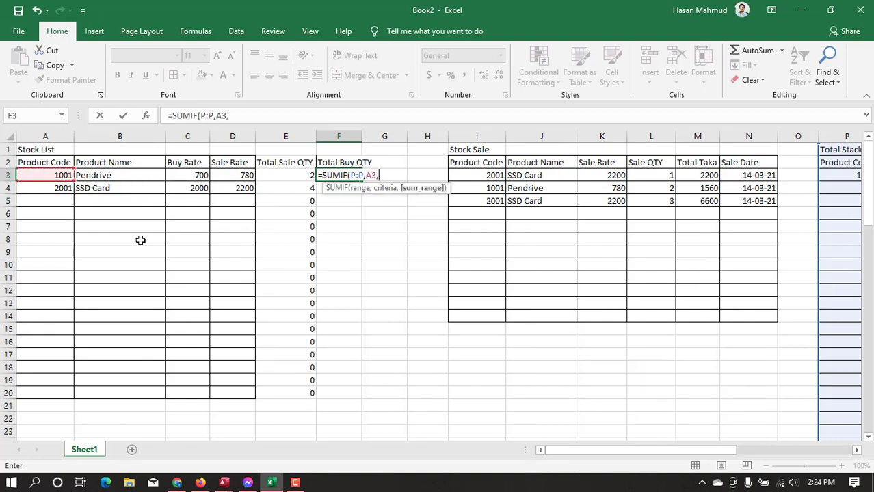
{"action": "mouse_move", "coordinate": [608, 452]}
{"action": "left_mouse_down"}
{"action": "mouse_move", "coordinate": [677, 457]}
{"action": "mouse_move", "coordinate": [621, 460]}
{"action": "left_mouse_up"}
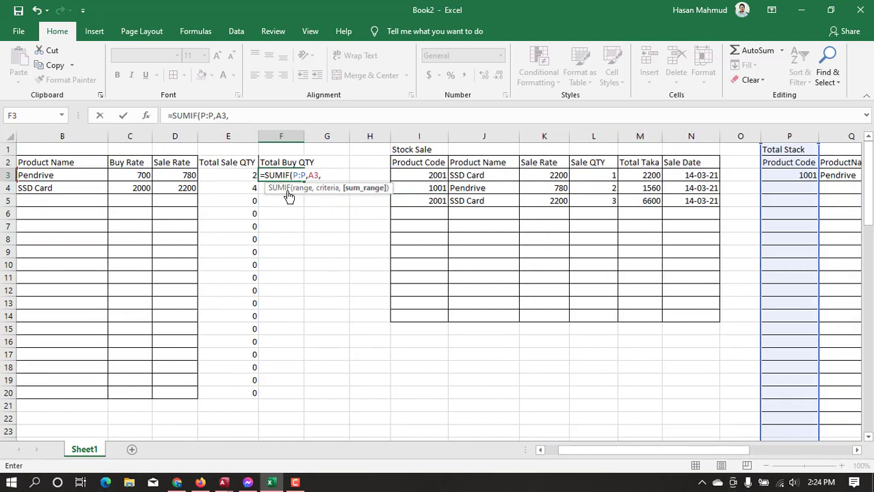
{"action": "left_click_drag", "start_coordinate": [711, 451], "coordinate": [563, 453]}
{"action": "left_click", "coordinate": [662, 135]}
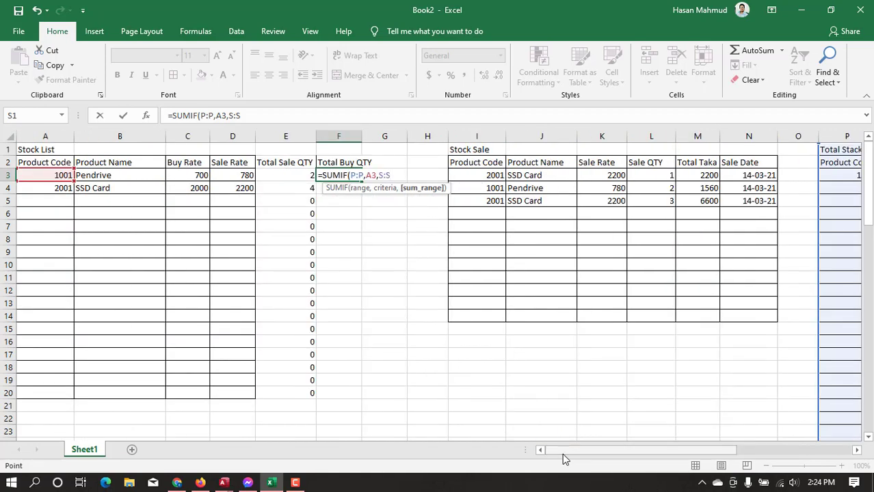
{"action": "key", "text": "Return"}
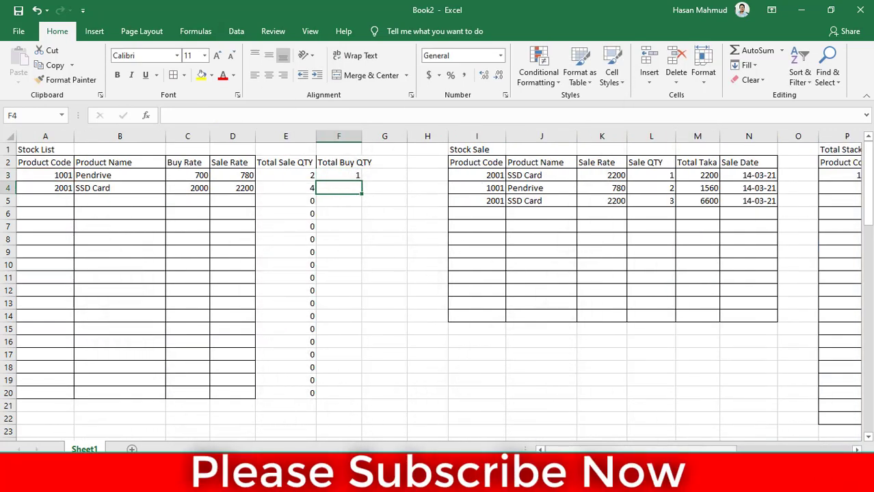
Fill the Total Buy QTY formula down to F20 and fit columns E and F to their contents
{"action": "left_click", "coordinate": [348, 175]}
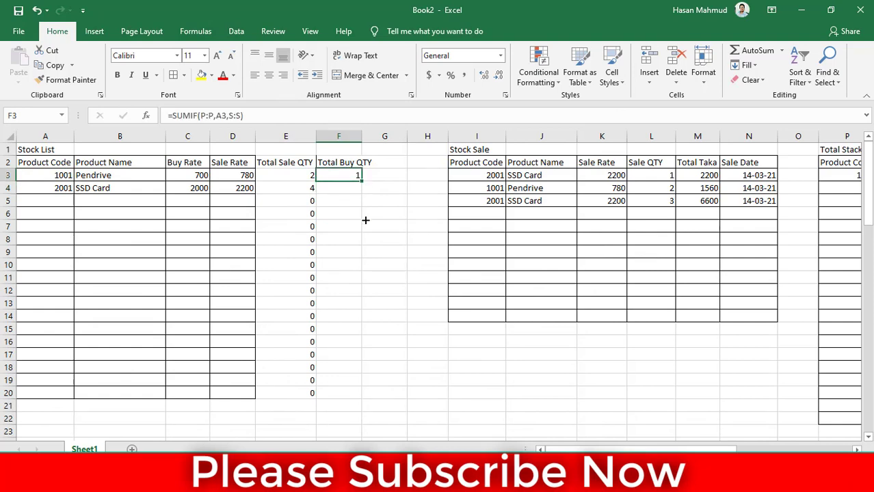
{"action": "left_click_drag", "start_coordinate": [365, 220], "coordinate": [373, 402]}
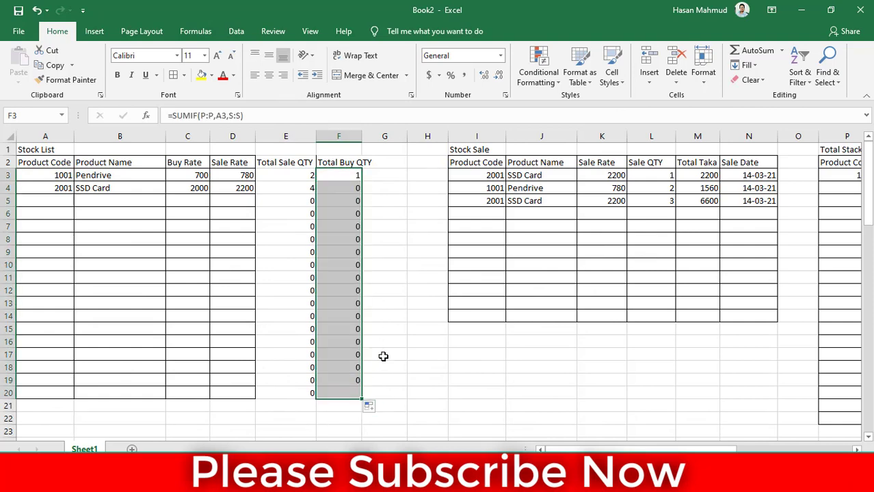
{"action": "left_click", "coordinate": [373, 189]}
{"action": "left_click_drag", "start_coordinate": [362, 137], "coordinate": [369, 139]}
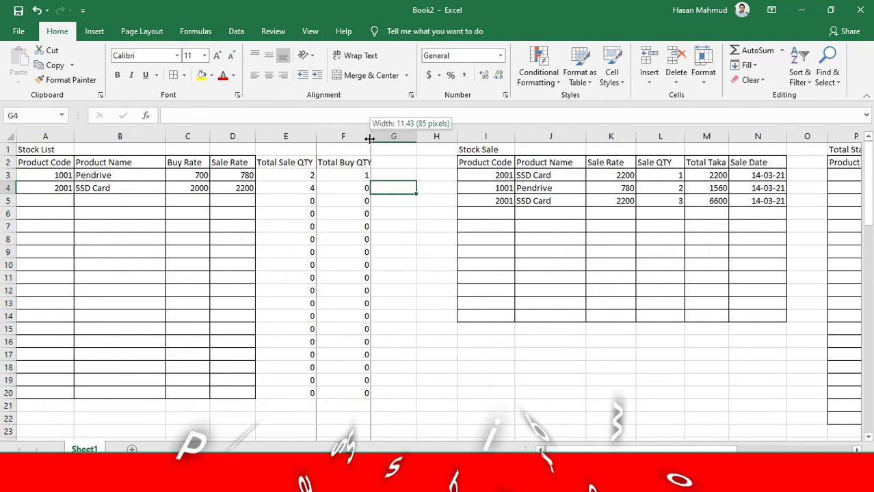
{"action": "double_click", "coordinate": [369, 138]}
{"action": "double_click", "coordinate": [318, 137]}
Add the header "Stock Balance" in G2 and fit column G to its width
{"action": "left_click", "coordinate": [409, 164]}
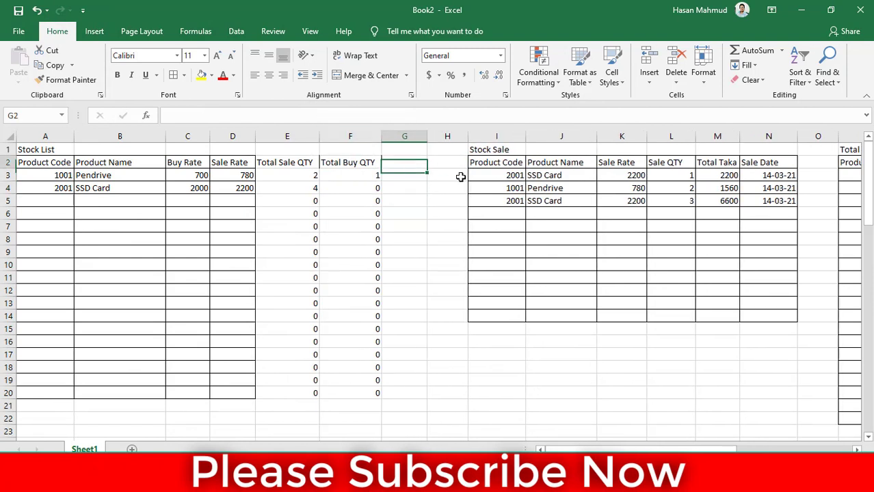
{"action": "type", "text": "Sto"}
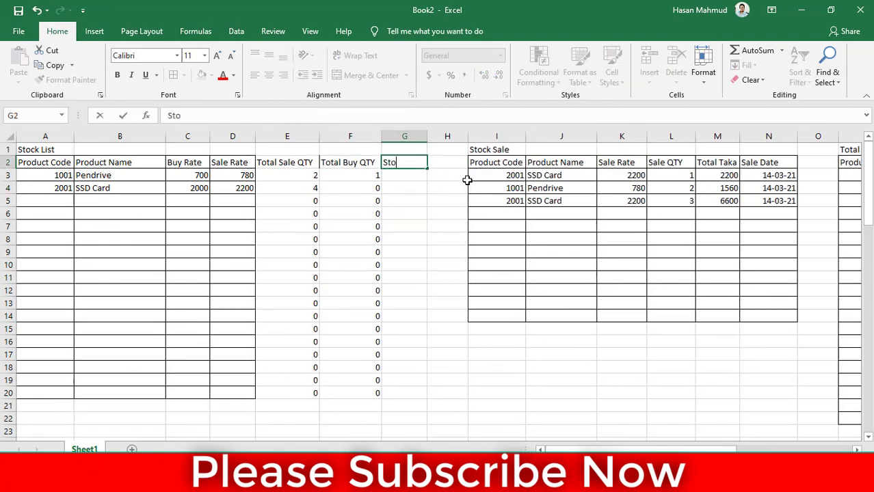
{"action": "type", "text": "ck Ba"}
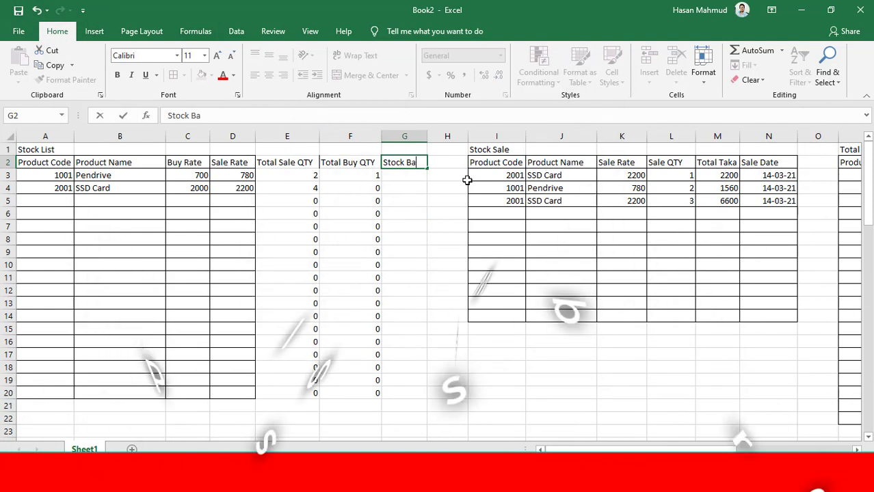
{"action": "type", "text": "lance"}
{"action": "key", "text": "Return"}
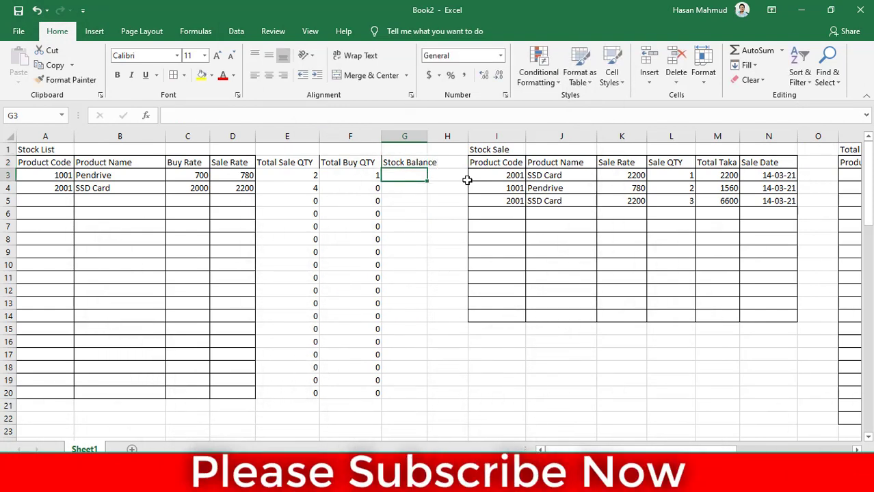
{"action": "double_click", "coordinate": [428, 136]}
Calculate the stock balance in G3 with =F3-E3 and fill the formula down to G20
{"action": "type", "text": "="}
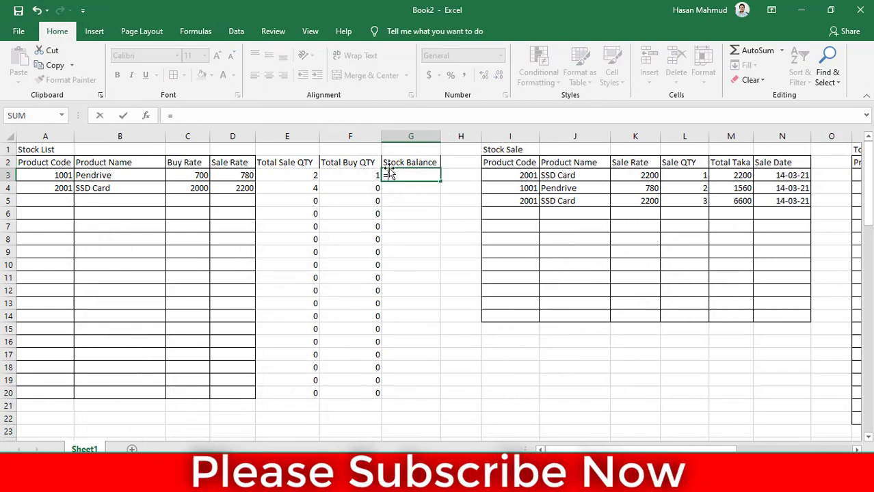
{"action": "left_click", "coordinate": [367, 176]}
{"action": "type", "text": "*"}
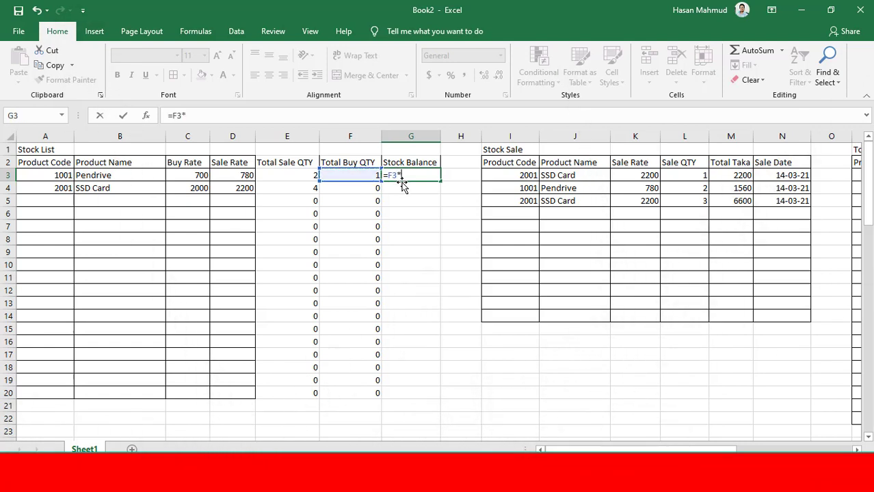
{"action": "left_click", "coordinate": [304, 175]}
{"action": "key", "text": "Return"}
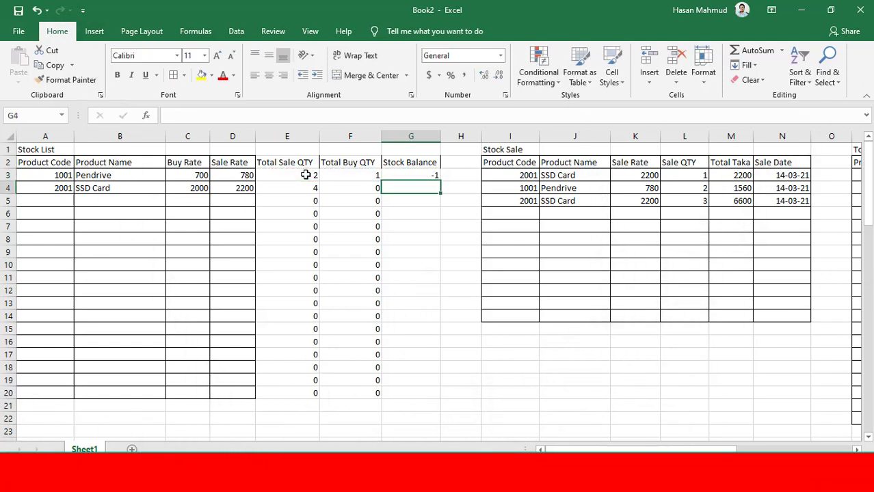
{"action": "left_click", "coordinate": [427, 175]}
{"action": "left_click_drag", "start_coordinate": [441, 184], "coordinate": [450, 397]}
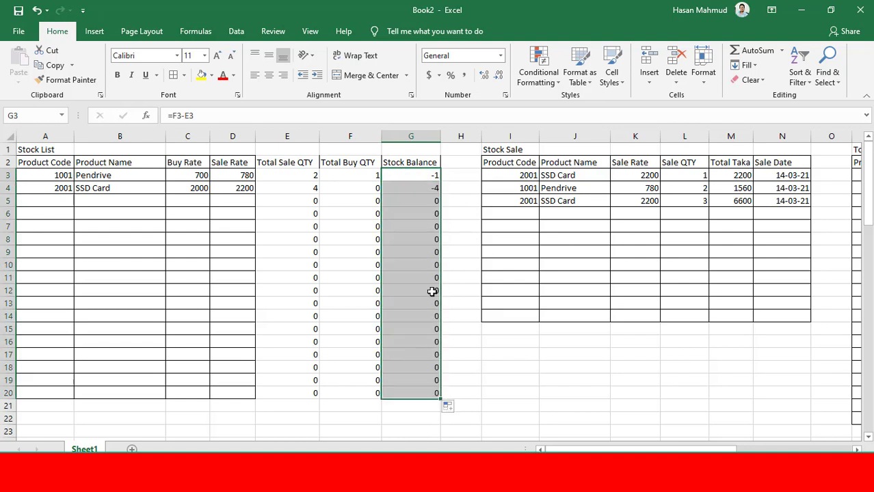
{"action": "key", "text": "ctrl+s"}
{"action": "left_click", "coordinate": [560, 324]}
{"action": "left_click", "coordinate": [409, 189]}
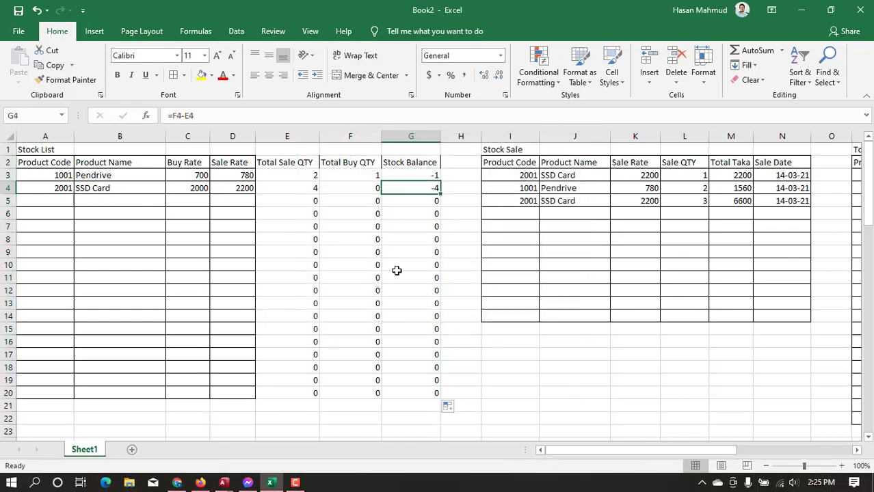
{"action": "left_click", "coordinate": [357, 190]}
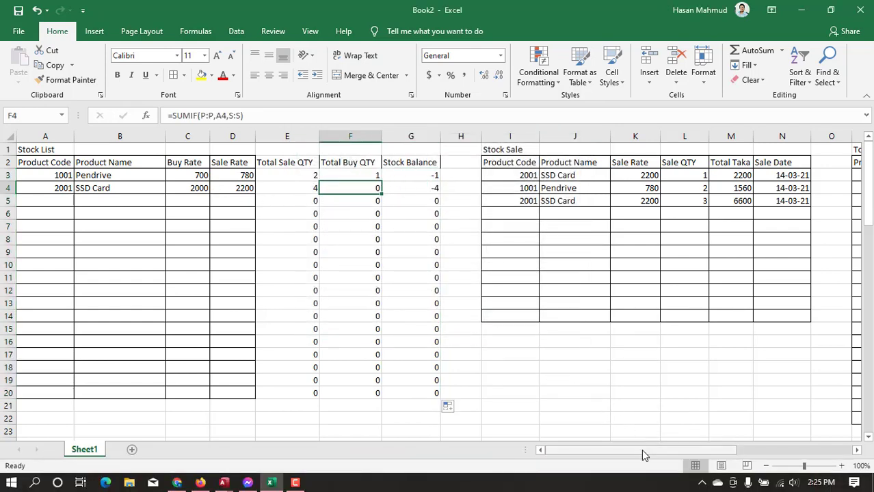
{"action": "left_click_drag", "start_coordinate": [641, 449], "coordinate": [692, 448]}
{"action": "left_click", "coordinate": [656, 188]}
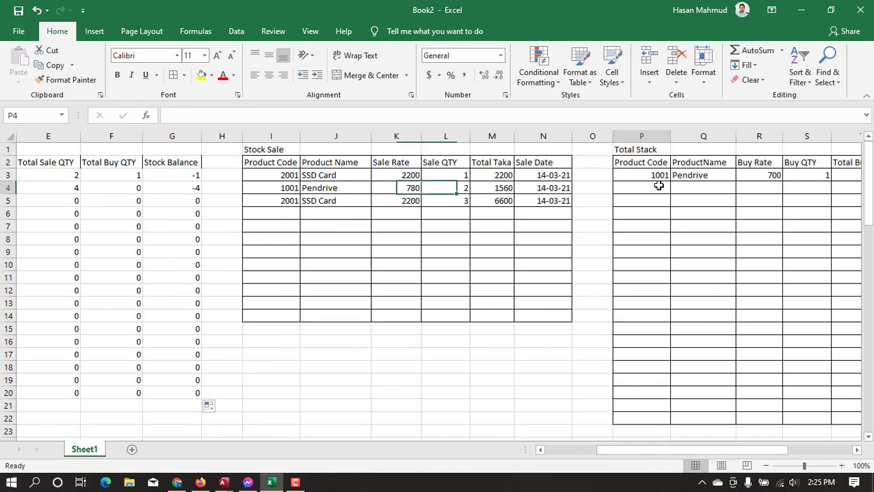
{"action": "type", "text": "2"}
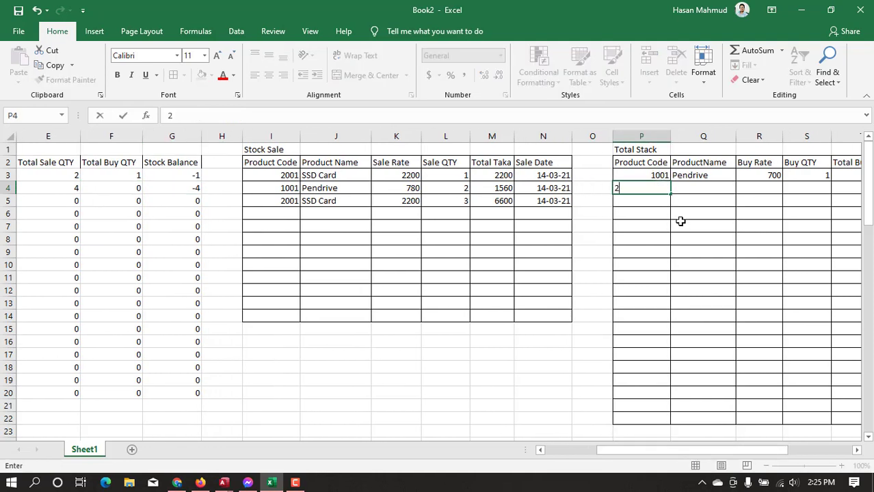
{"action": "key", "text": "Tab"}
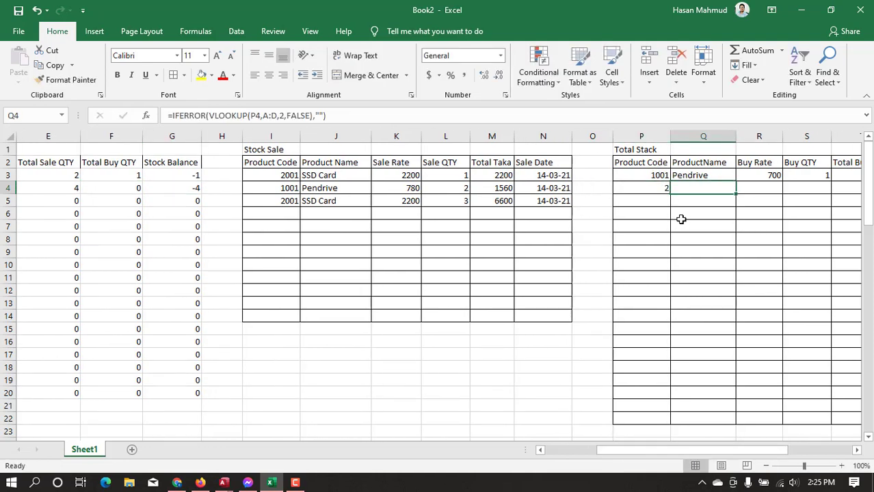
{"action": "key", "text": "Tab"}
{"action": "scroll", "coordinate": [677, 249], "scroll_direction": "right", "scroll_amount": 2}
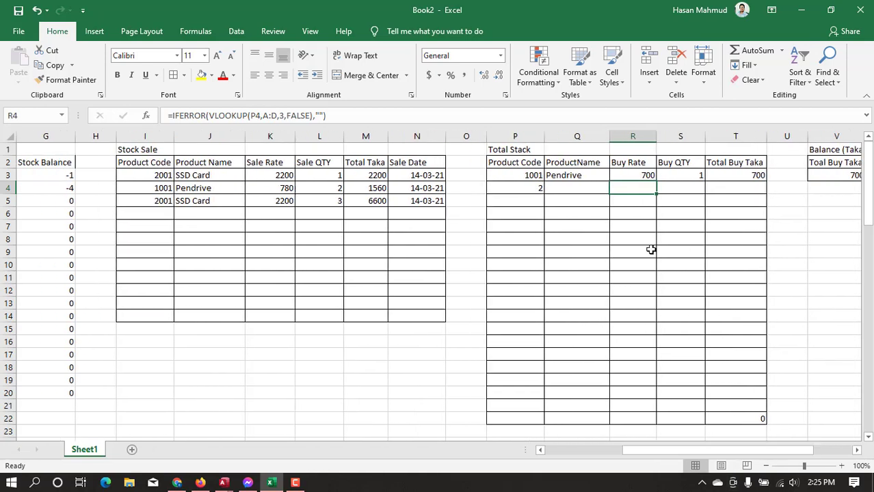
{"action": "left_click", "coordinate": [589, 177]}
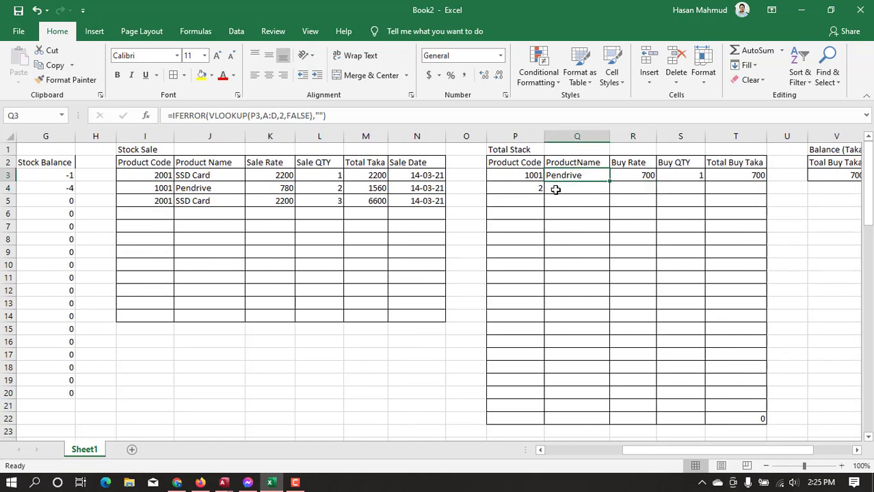
{"action": "left_click", "coordinate": [556, 190]}
{"action": "left_click", "coordinate": [524, 191]}
{"action": "type", "text": "200"}
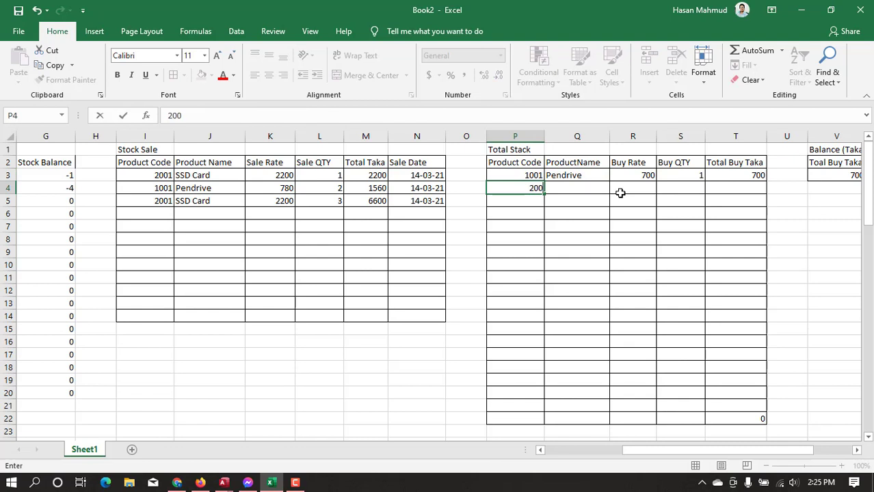
{"action": "type", "text": "2"}
{"action": "key", "text": "Return"}
Record a purchase in row 4 of the Total Stack table with product code 2001 and Buy QTY 50
{"action": "key", "text": "Up"}
{"action": "type", "text": "200"}
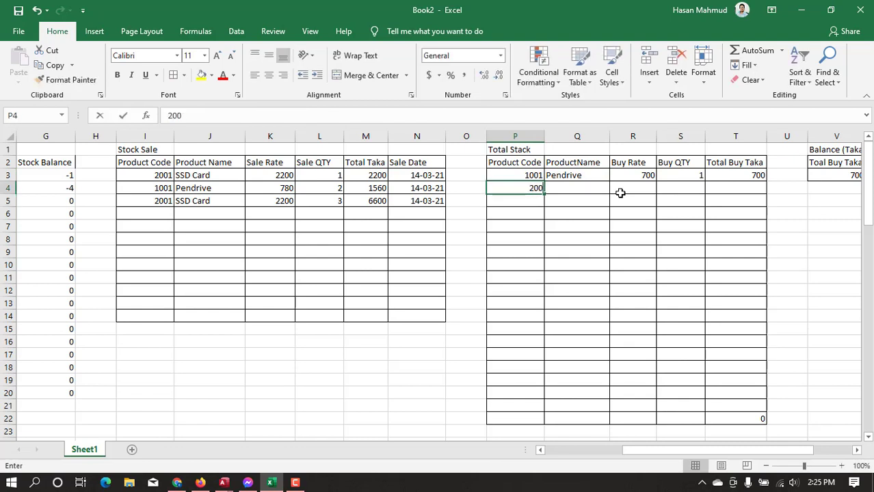
{"action": "type", "text": "1"}
{"action": "key", "text": "Tab"}
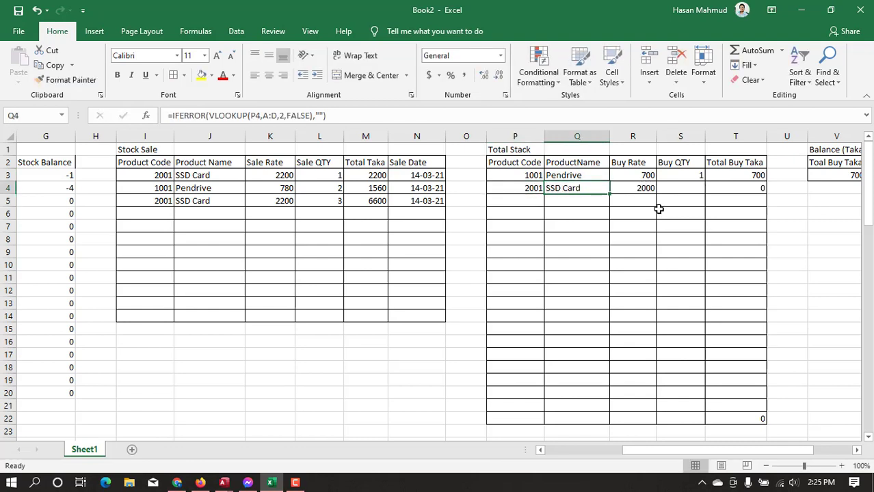
{"action": "key", "text": "Tab"}
{"action": "key", "text": "Tab"}
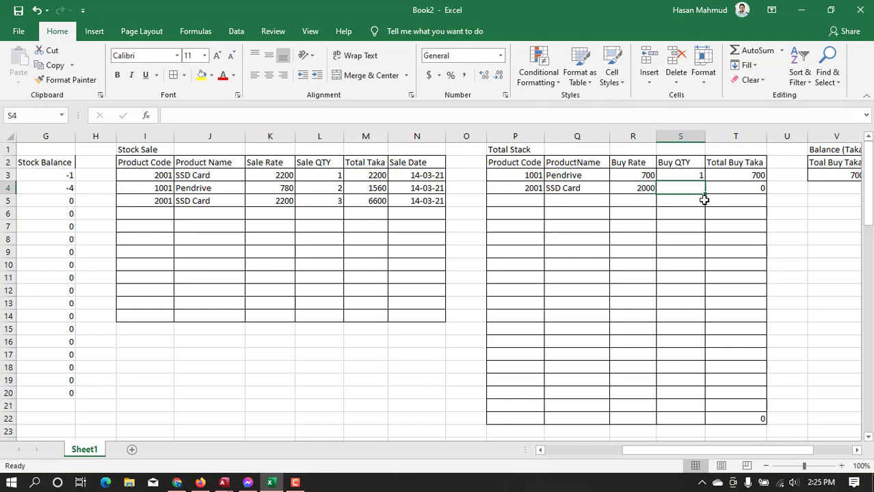
{"action": "type", "text": "5"}
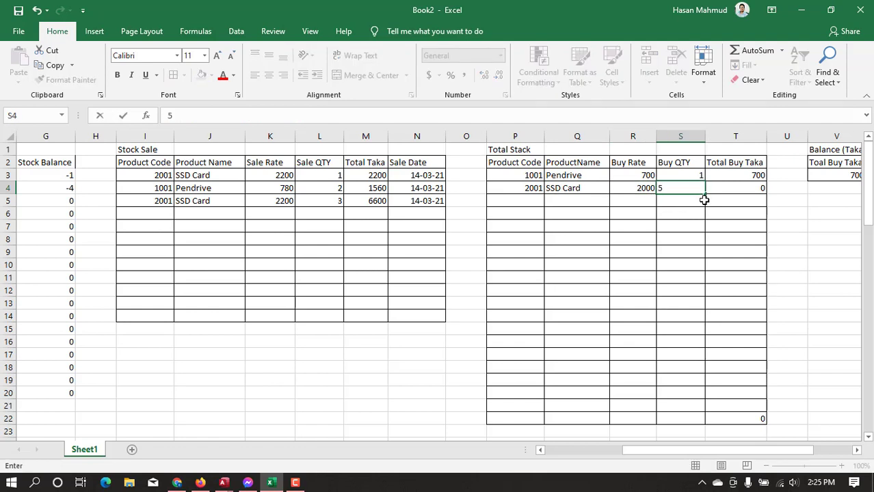
{"action": "type", "text": "0"}
{"action": "key", "text": "Return"}
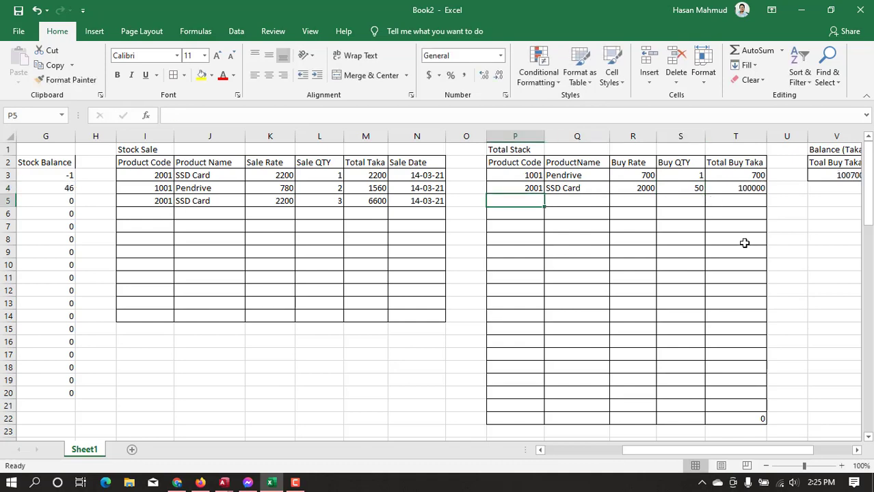
Examine the SSD Card's Total Buy Taka, the Balance (Taka) table and the quantity columns of the Stock List
{"action": "mouse_move", "coordinate": [775, 452]}
{"action": "left_mouse_down"}
{"action": "mouse_move", "coordinate": [813, 453]}
{"action": "mouse_move", "coordinate": [711, 448]}
{"action": "mouse_move", "coordinate": [783, 451]}
{"action": "left_mouse_up"}
{"action": "left_click", "coordinate": [604, 193]}
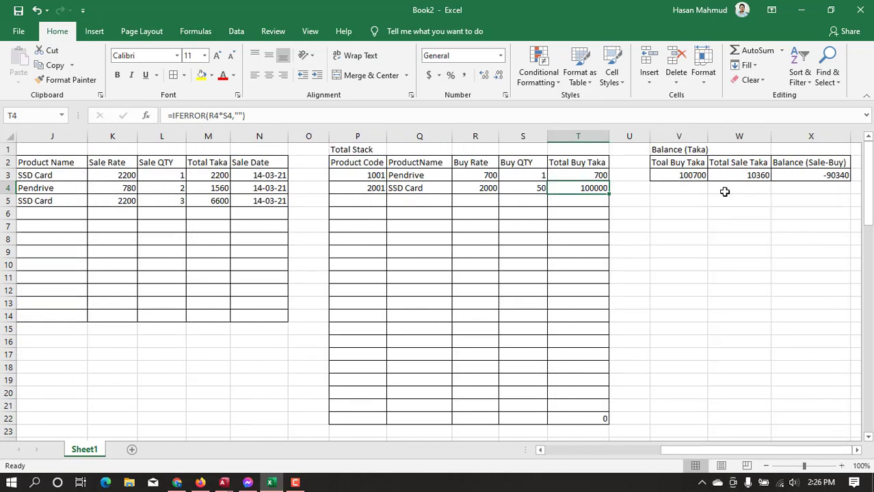
{"action": "left_click_drag", "start_coordinate": [694, 163], "coordinate": [794, 178]}
{"action": "left_click_drag", "start_coordinate": [795, 450], "coordinate": [679, 451]}
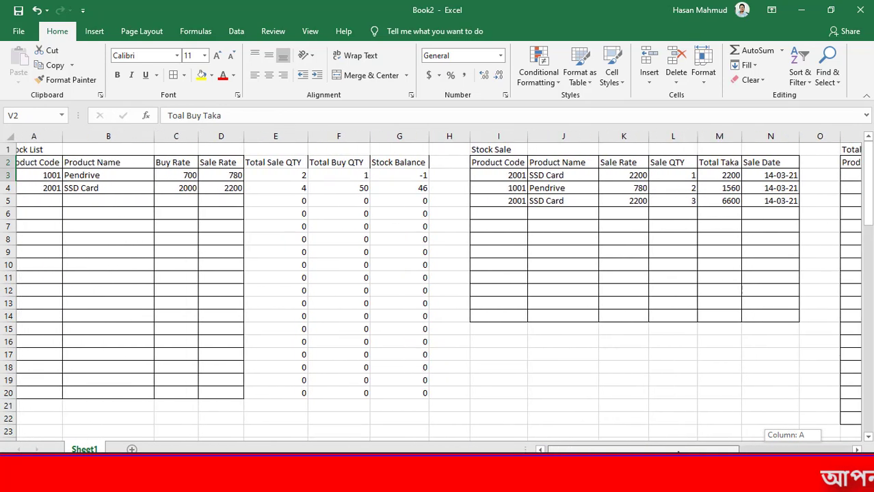
Examine the quantity and balance columns of the Stock List and the empty entry rows of the Stock List, Stock Sale and Total Stack tables
{"action": "left_click", "coordinate": [301, 193]}
{"action": "left_click_drag", "start_coordinate": [286, 166], "coordinate": [410, 214]}
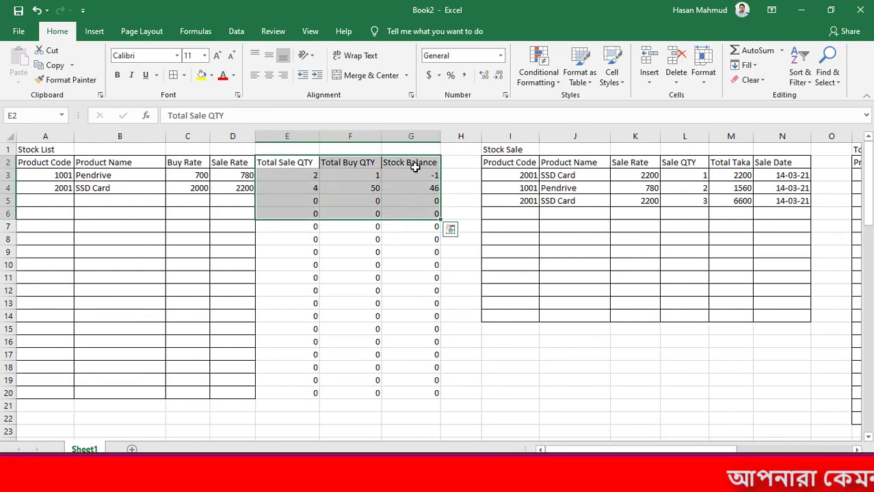
{"action": "left_click_drag", "start_coordinate": [412, 164], "coordinate": [429, 384]}
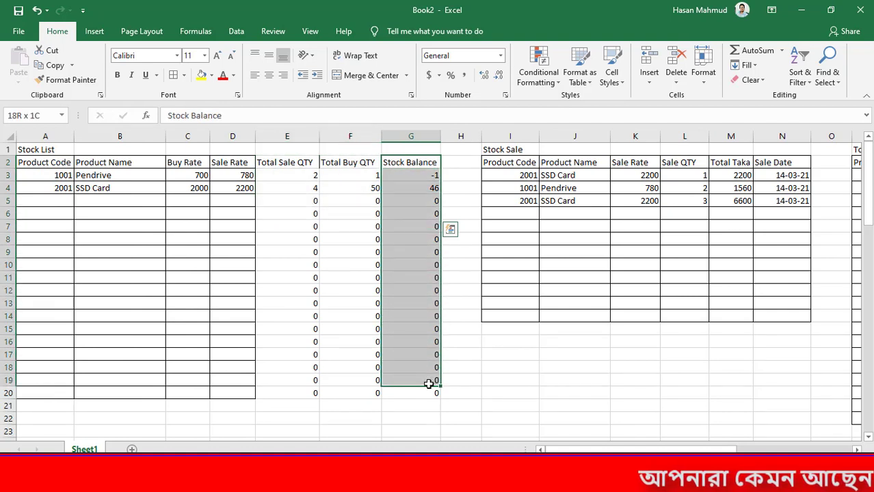
{"action": "left_click", "coordinate": [508, 367]}
{"action": "left_click", "coordinate": [517, 214]}
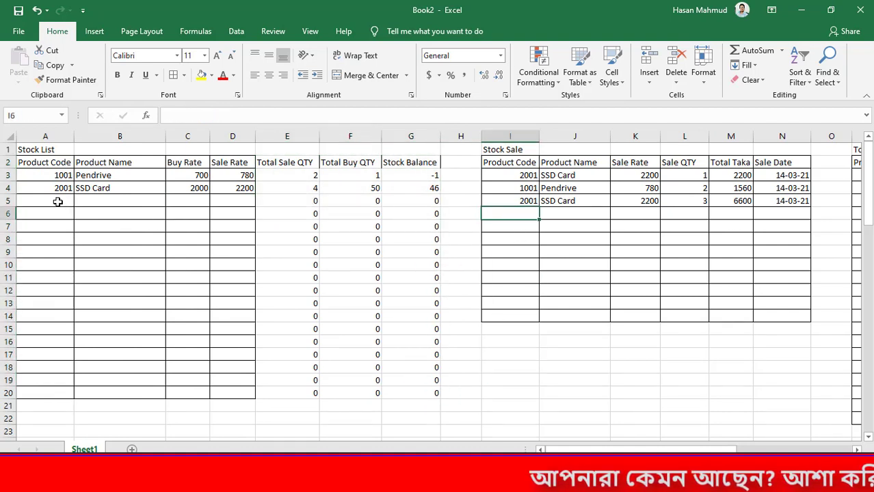
{"action": "left_click_drag", "start_coordinate": [59, 202], "coordinate": [197, 202]}
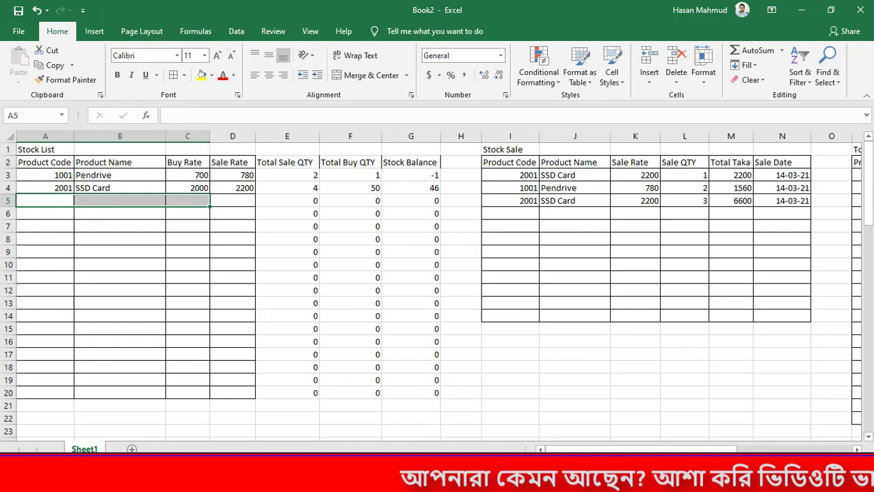
{"action": "left_click_drag", "start_coordinate": [513, 215], "coordinate": [751, 221]}
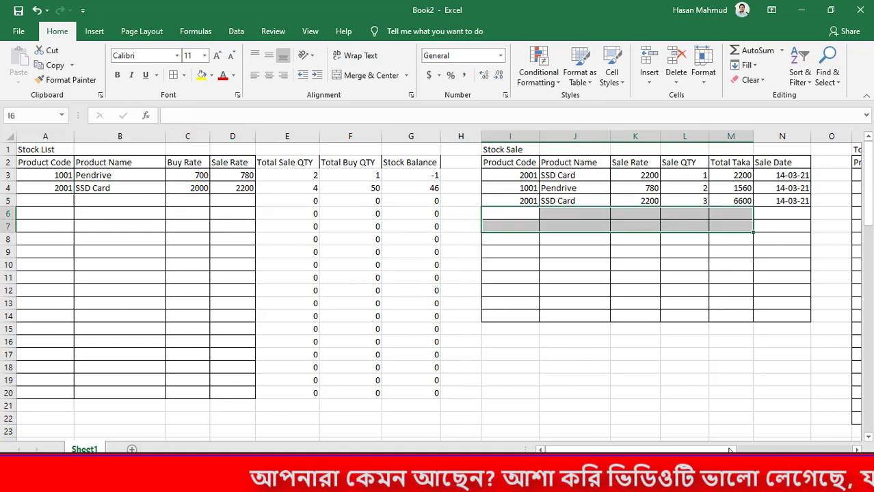
{"action": "left_click_drag", "start_coordinate": [731, 450], "coordinate": [779, 450]}
{"action": "left_click", "coordinate": [636, 201]}
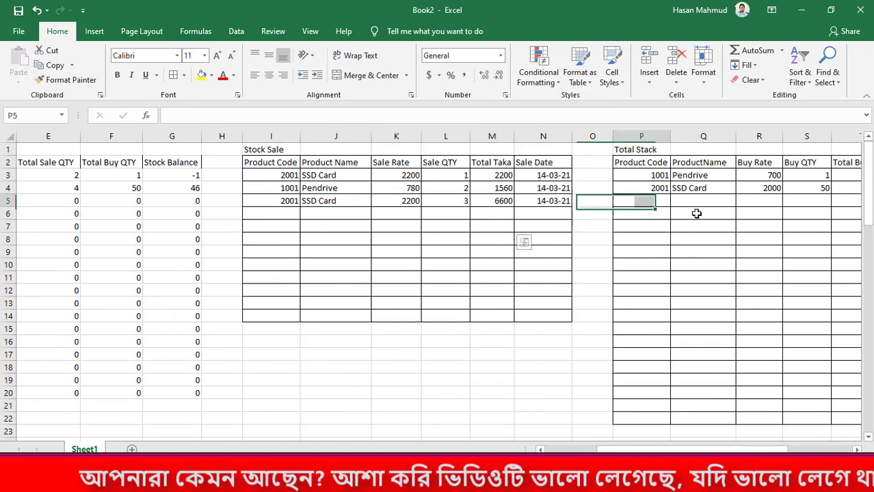
{"action": "left_click_drag", "start_coordinate": [697, 214], "coordinate": [729, 238]}
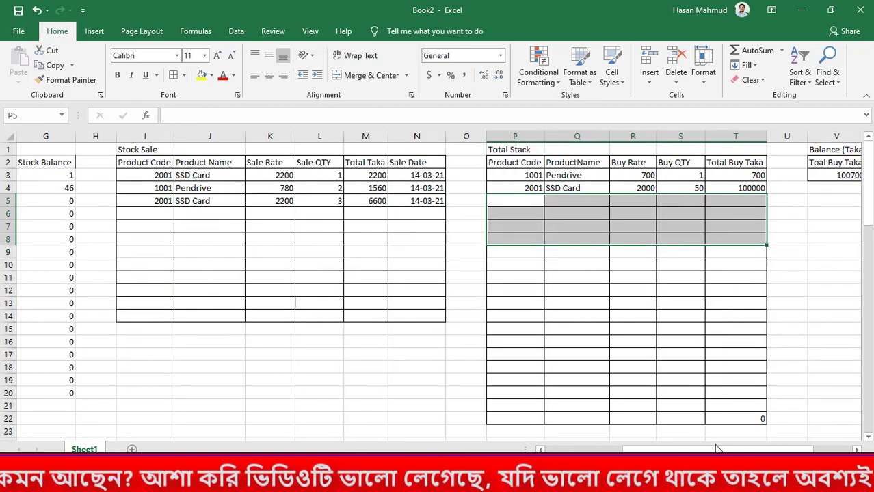
{"action": "left_click_drag", "start_coordinate": [716, 451], "coordinate": [633, 451]}
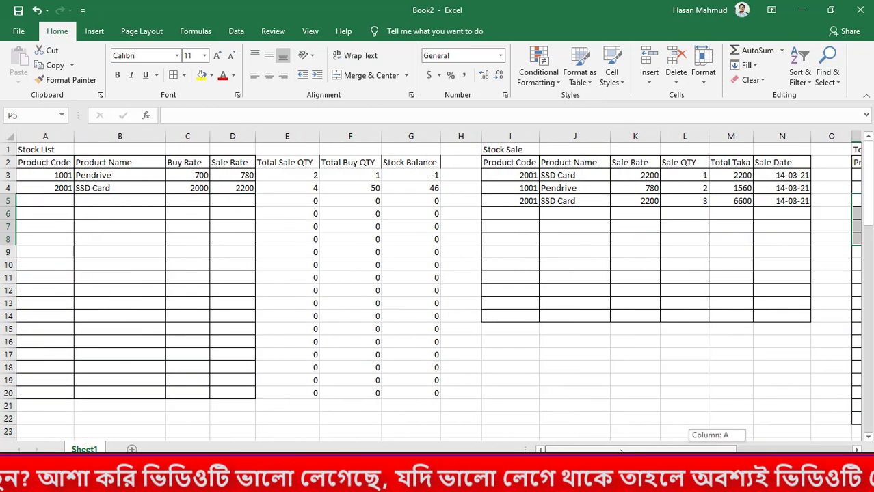
{"action": "left_click", "coordinate": [106, 191]}
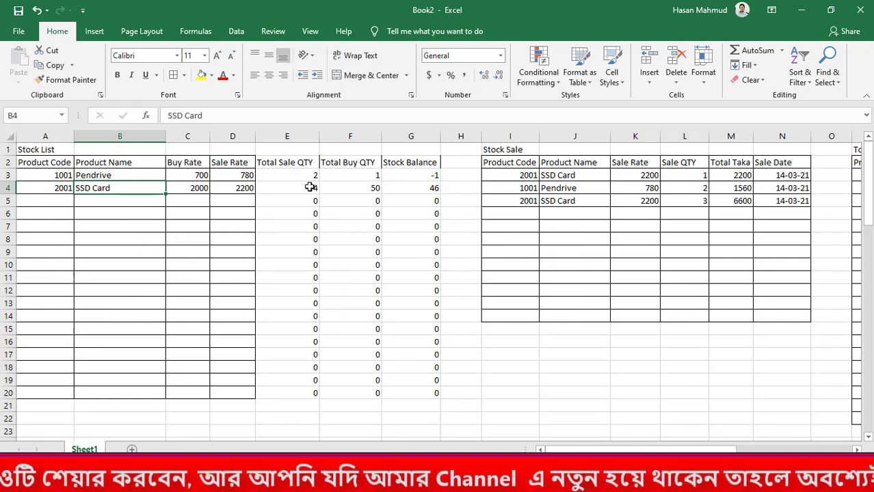
Apply all borders to the Total Sale QTY, Total Buy QTY and Stock Balance columns in E2:G20
{"action": "left_click_drag", "start_coordinate": [281, 167], "coordinate": [437, 397]}
{"action": "left_click", "coordinate": [173, 76]}
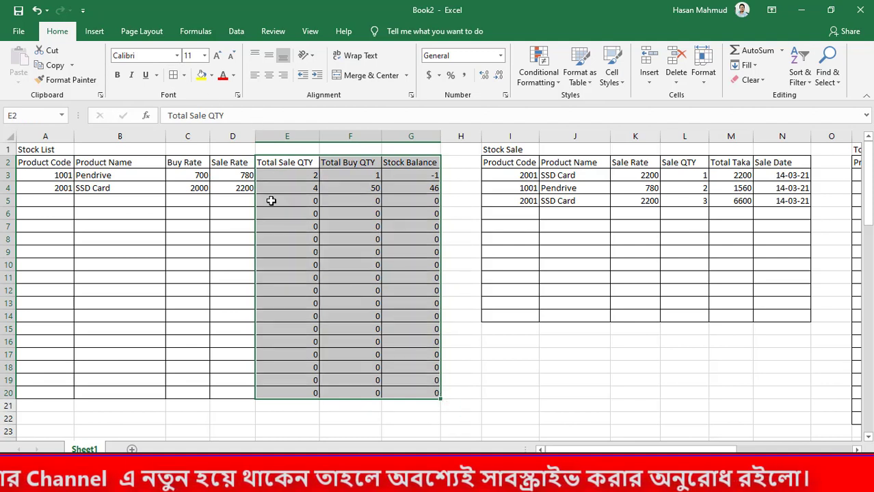
{"action": "left_click", "coordinate": [465, 402]}
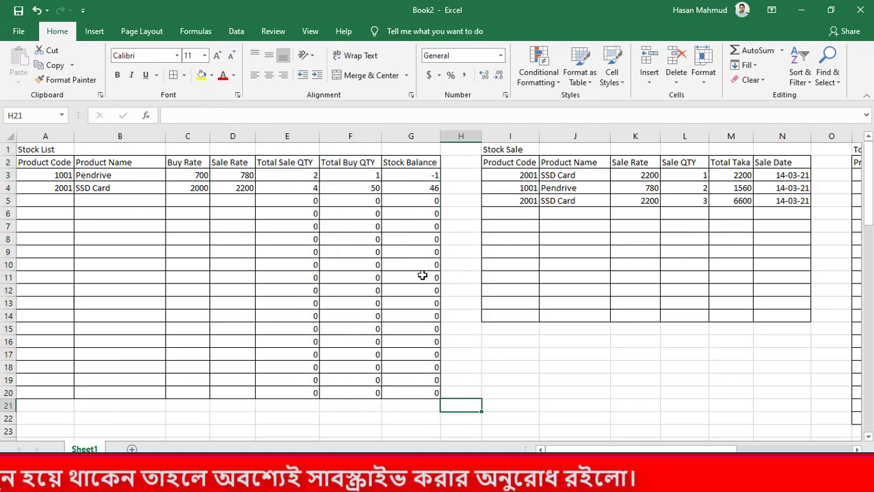
Record a sale in row 6 of the Stock Sale table with product code 2001 and Sale QTY 10, and check the SSD Card's stock balance
{"action": "mouse_move", "coordinate": [615, 450]}
{"action": "left_mouse_down"}
{"action": "mouse_move", "coordinate": [734, 450]}
{"action": "mouse_move", "coordinate": [619, 450]}
{"action": "left_mouse_up"}
{"action": "left_click", "coordinate": [162, 199]}
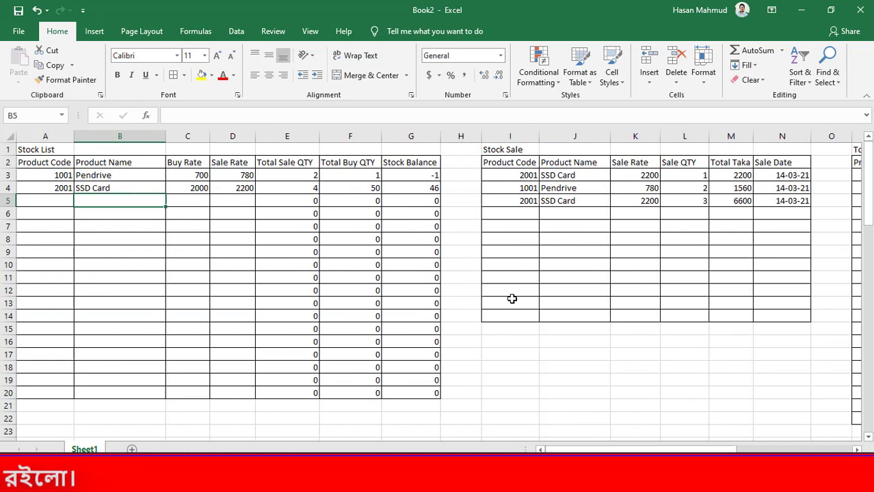
{"action": "left_click", "coordinate": [487, 214]}
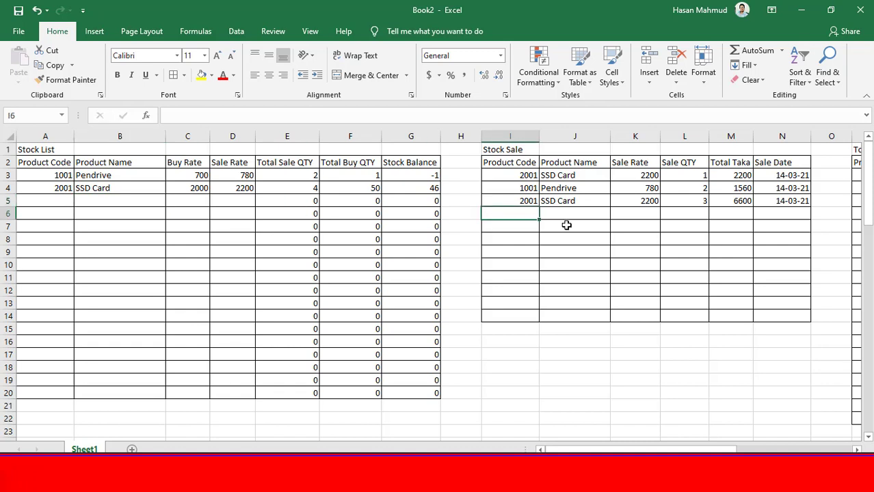
{"action": "type", "text": "2"}
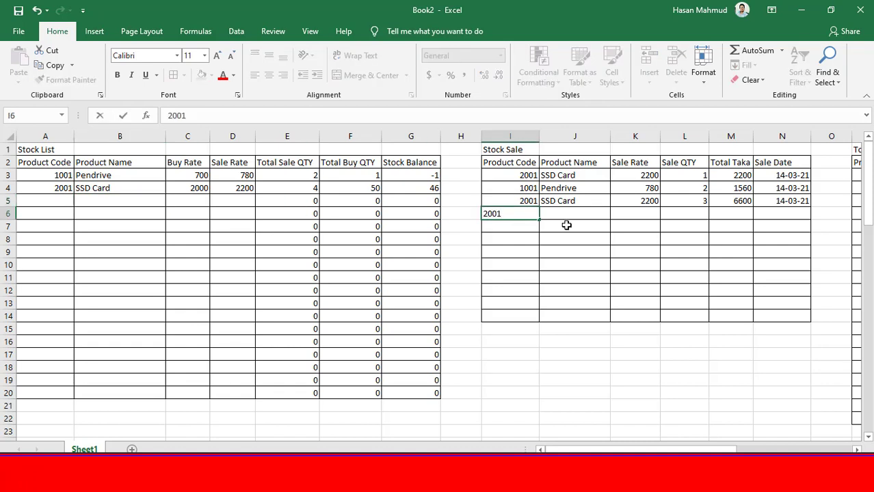
{"action": "type", "text": "001"}
{"action": "key", "text": "Tab"}
{"action": "key", "text": "Tab"}
{"action": "key", "text": "Tab"}
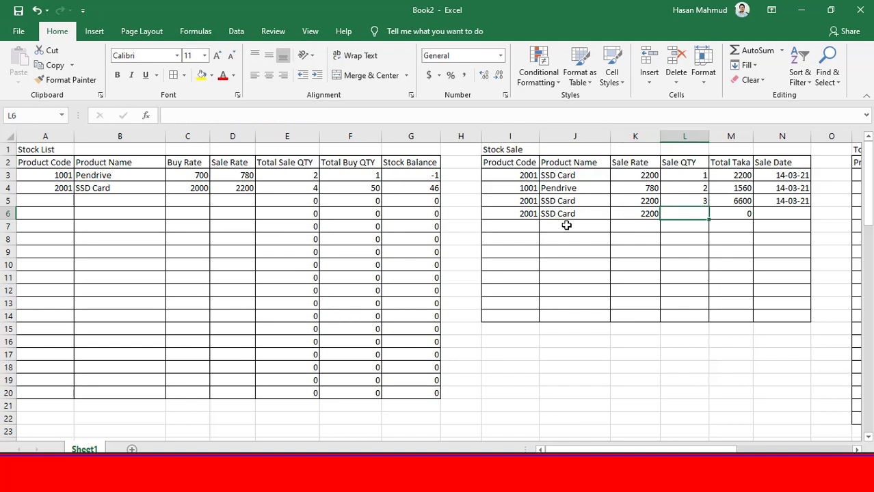
{"action": "type", "text": "10"}
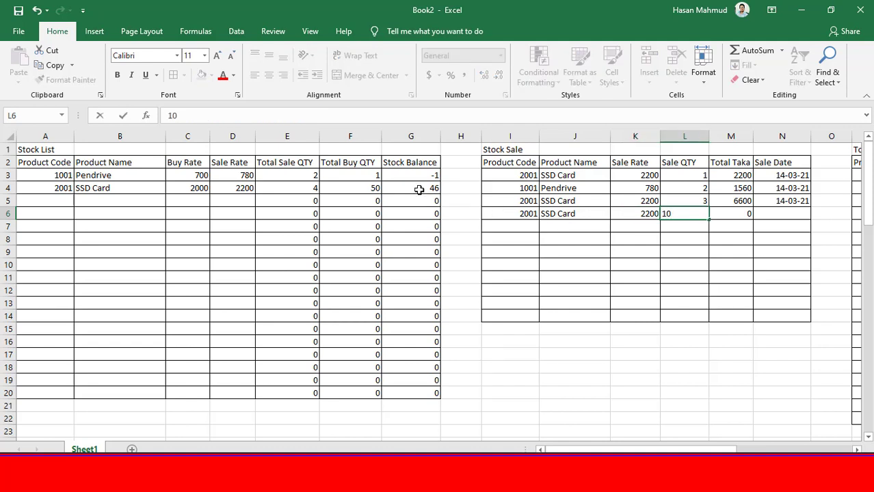
{"action": "key", "text": "Return"}
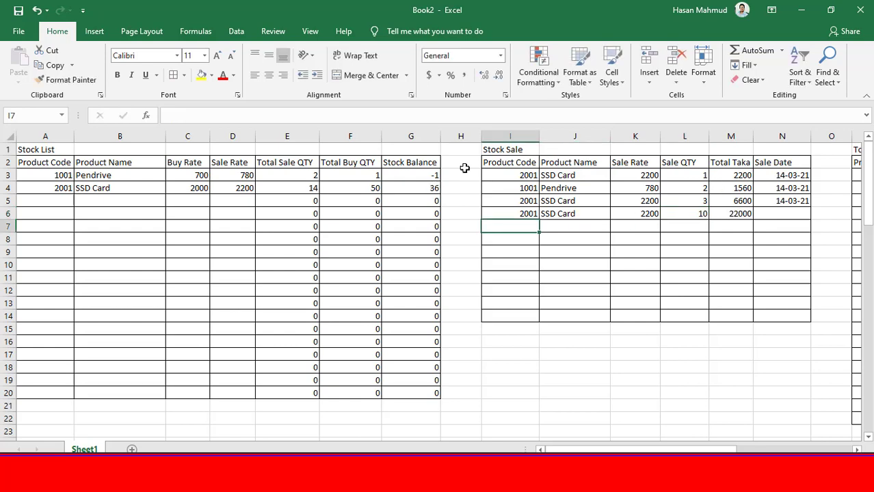
{"action": "left_click", "coordinate": [429, 189]}
Record a purchase in row 5 of the Total Stack table with product code 1001 and Buy QTY 40
{"action": "left_click_drag", "start_coordinate": [618, 449], "coordinate": [640, 450]}
{"action": "left_click", "coordinate": [472, 200]}
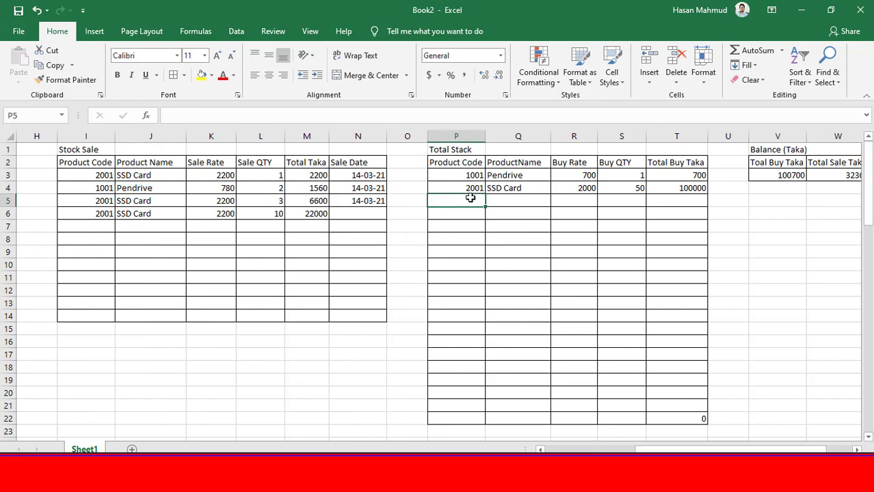
{"action": "type", "text": "20"}
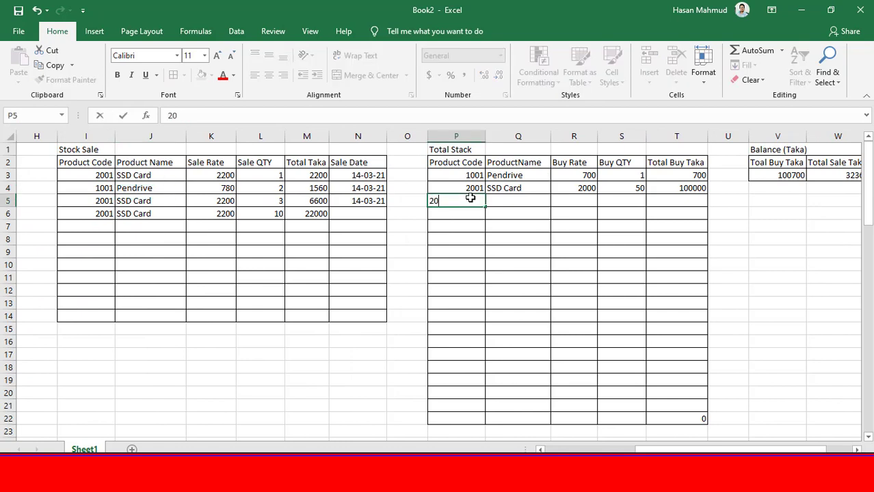
{"action": "type", "text": "01"}
{"action": "key", "text": "Tab"}
{"action": "key", "text": "Tab"}
{"action": "key", "text": "Tab"}
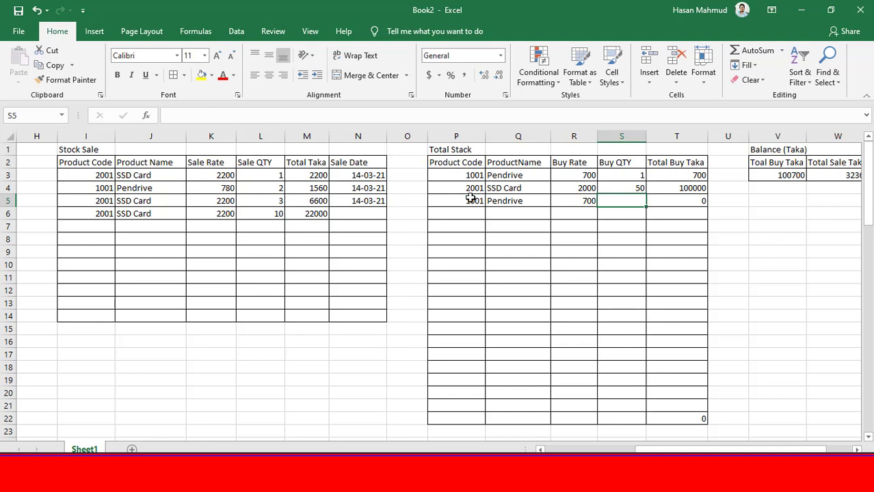
{"action": "type", "text": "5"}
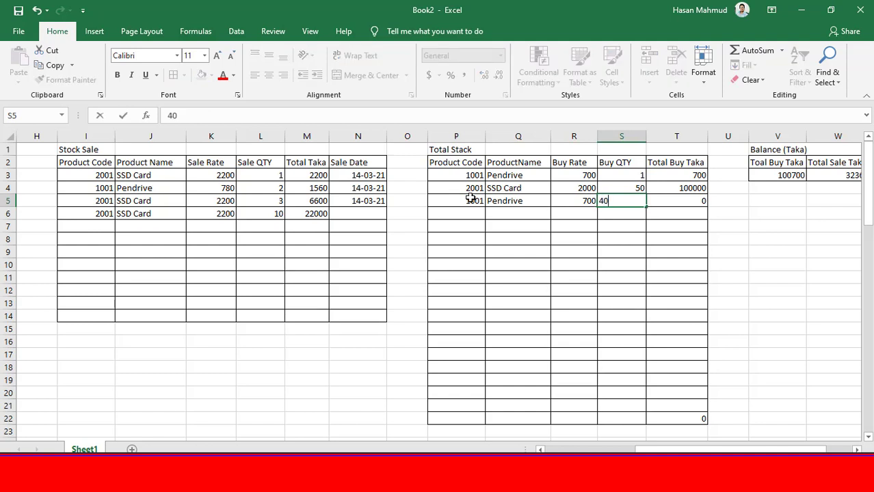
{"action": "key", "text": "Tab"}
Examine the Buy QTY entries, the Pendrive's sale, buy and balance quantities in the Stock List, and the Balance (Taka) table
{"action": "left_click_drag", "start_coordinate": [632, 177], "coordinate": [633, 205]}
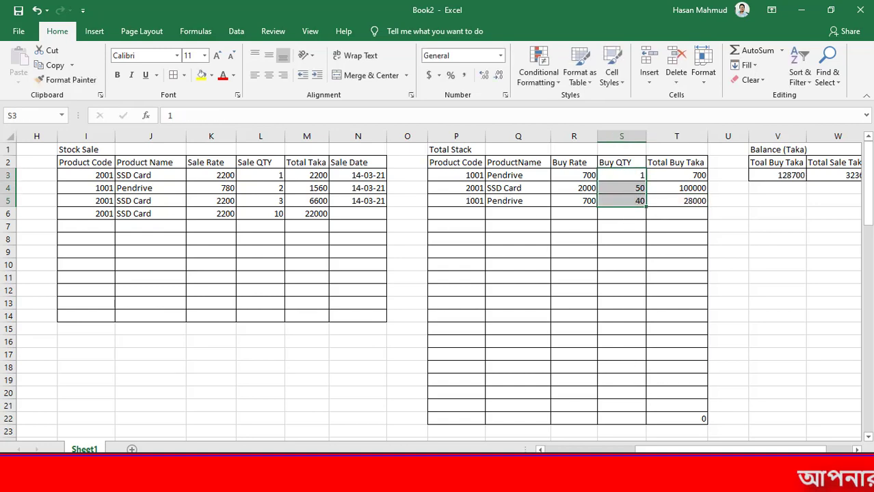
{"action": "left_click_drag", "start_coordinate": [703, 451], "coordinate": [653, 452]}
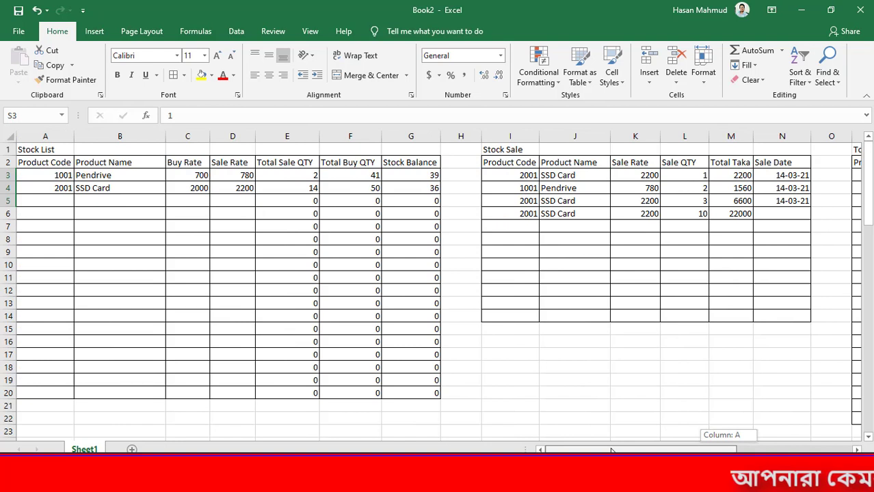
{"action": "left_click", "coordinate": [378, 175]}
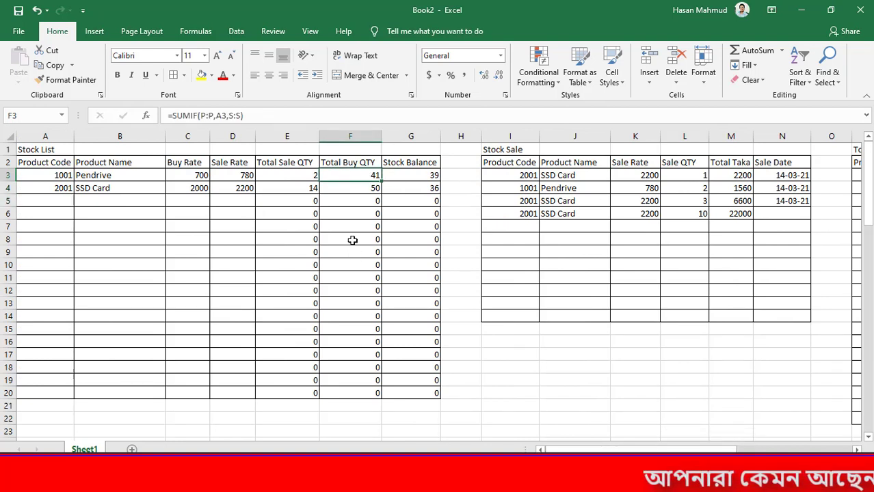
{"action": "left_click", "coordinate": [299, 176]}
{"action": "left_click", "coordinate": [433, 175]}
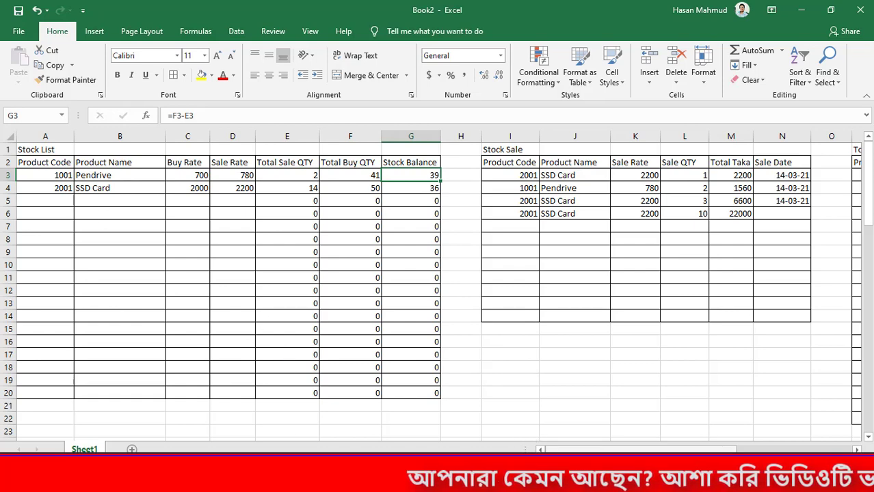
{"action": "scroll", "coordinate": [437, 283], "scroll_direction": "right", "scroll_amount": 10}
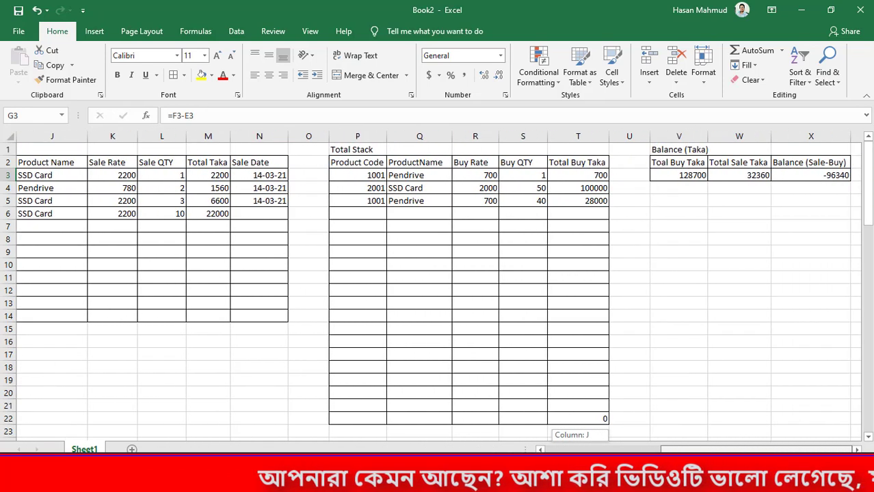
{"action": "mouse_move", "coordinate": [701, 451]}
{"action": "left_mouse_down"}
{"action": "mouse_move", "coordinate": [637, 451]}
{"action": "mouse_move", "coordinate": [700, 451]}
{"action": "left_mouse_up"}
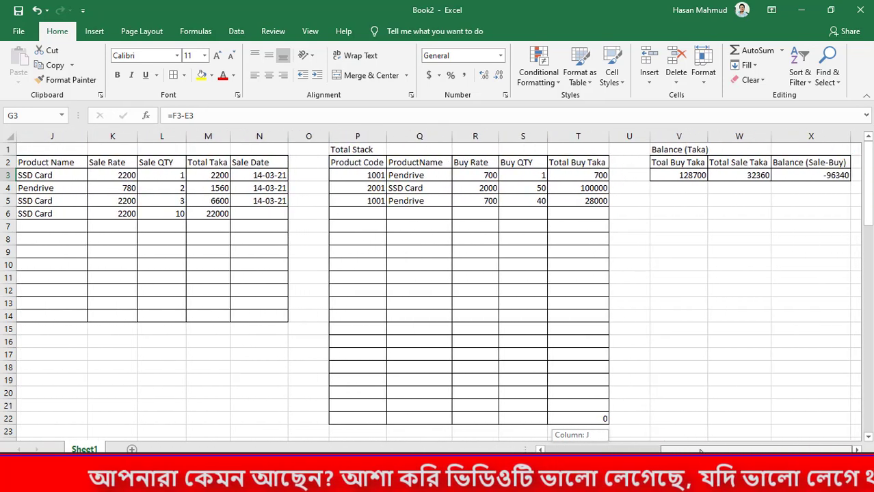
{"action": "left_click", "coordinate": [692, 200]}
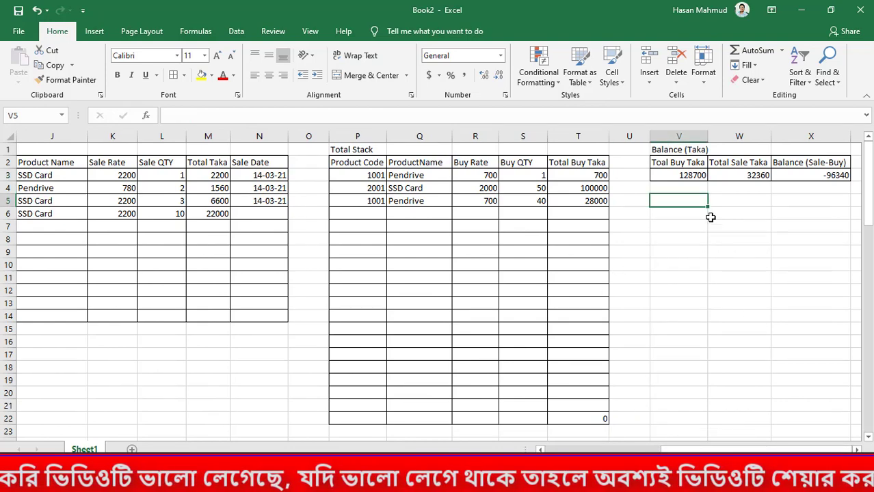
Insert the current date, 14-03-2021, in Y4 and widen column Y slightly
{"action": "key", "text": "Up"}
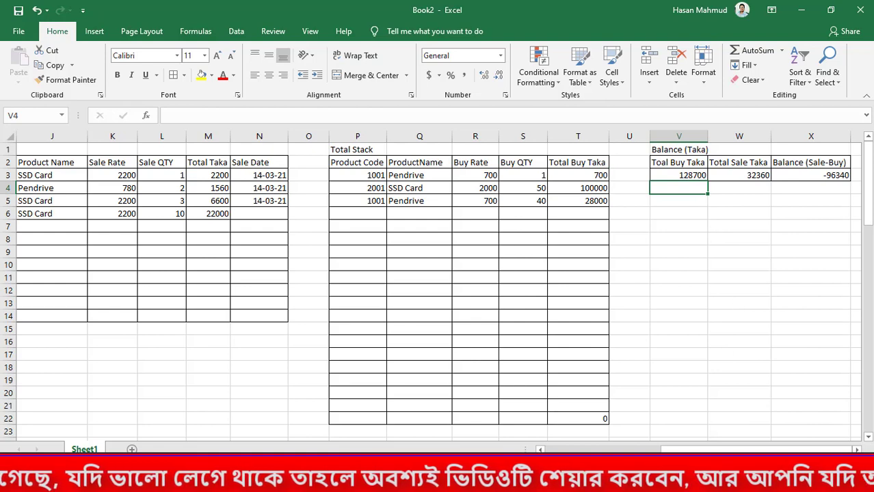
{"action": "key", "text": "Right"}
{"action": "key", "text": "Right"}
{"action": "key", "text": "Right"}
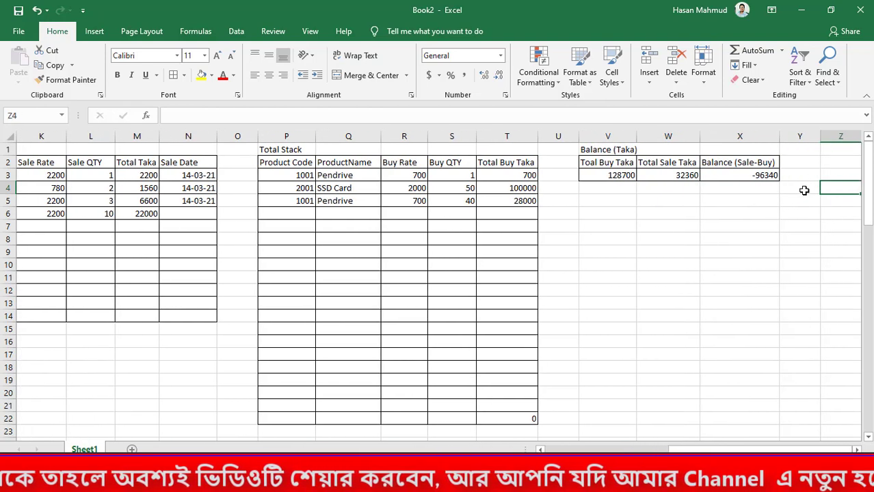
{"action": "key", "text": "ctrl+semicolon"}
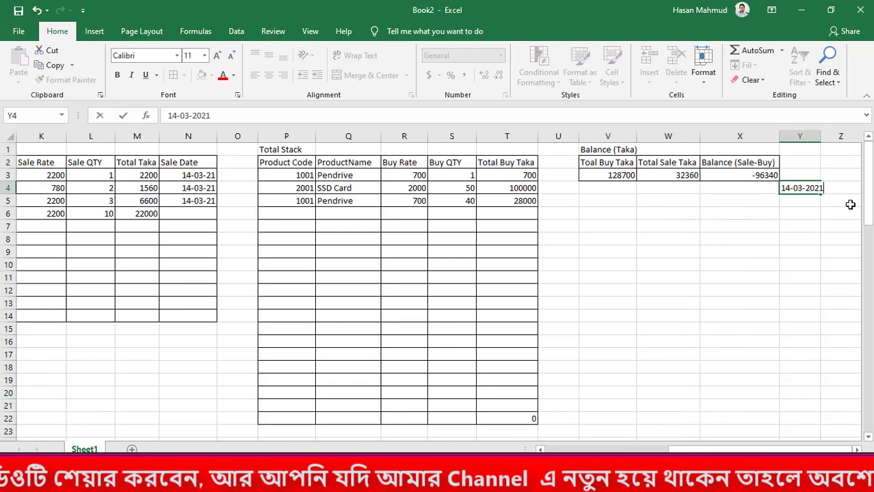
{"action": "key", "text": "Return"}
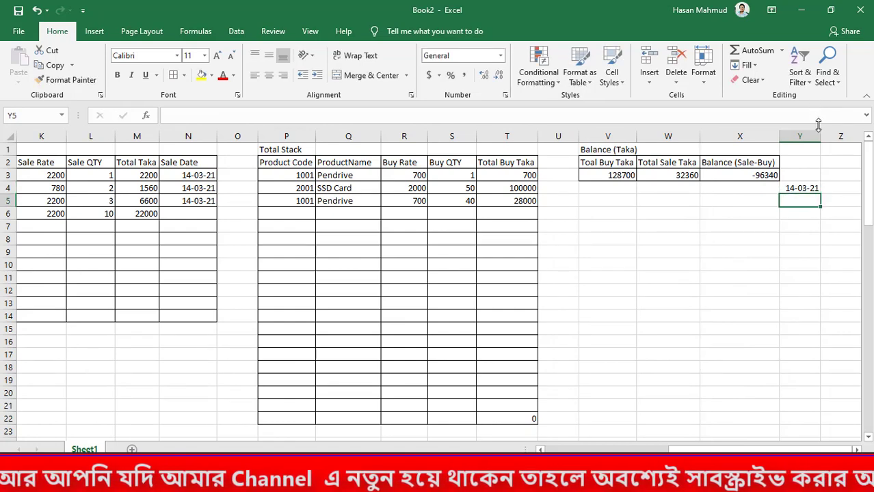
{"action": "left_click_drag", "start_coordinate": [824, 133], "coordinate": [831, 133]}
{"action": "left_click", "coordinate": [833, 266]}
{"action": "key", "text": "ctrl+s"}
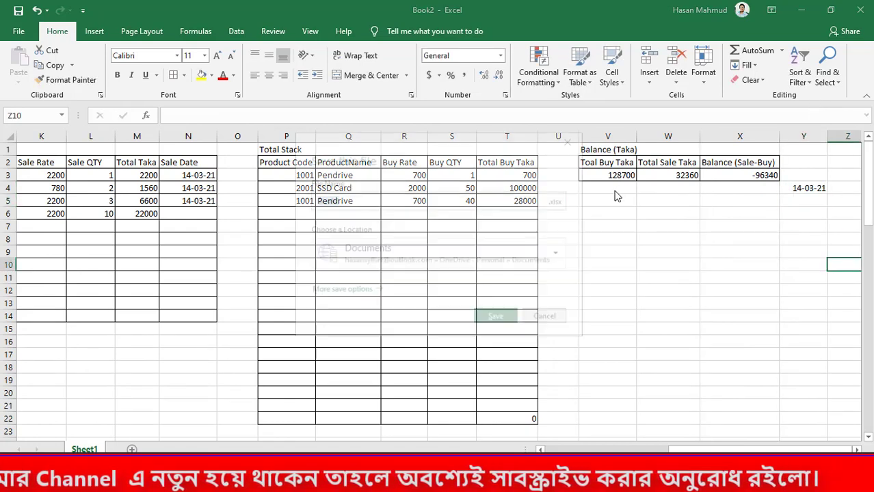
{"action": "left_click", "coordinate": [558, 320]}
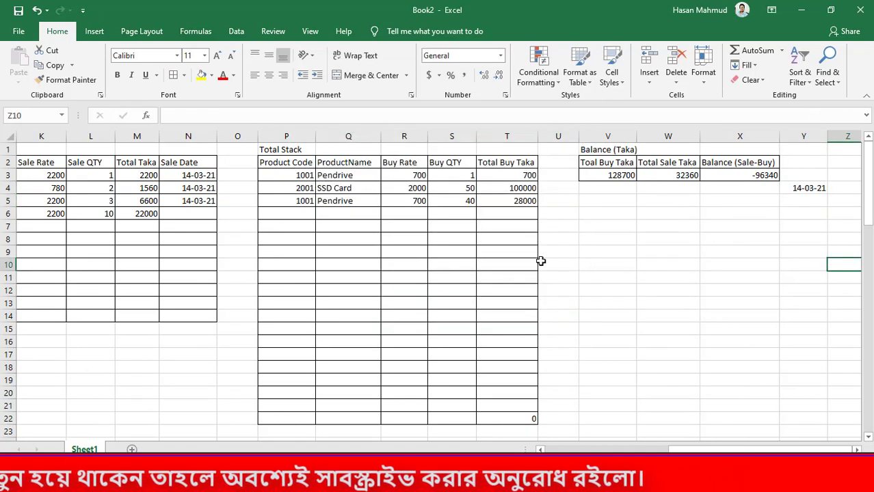
{"action": "left_click_drag", "start_coordinate": [684, 449], "coordinate": [654, 449]}
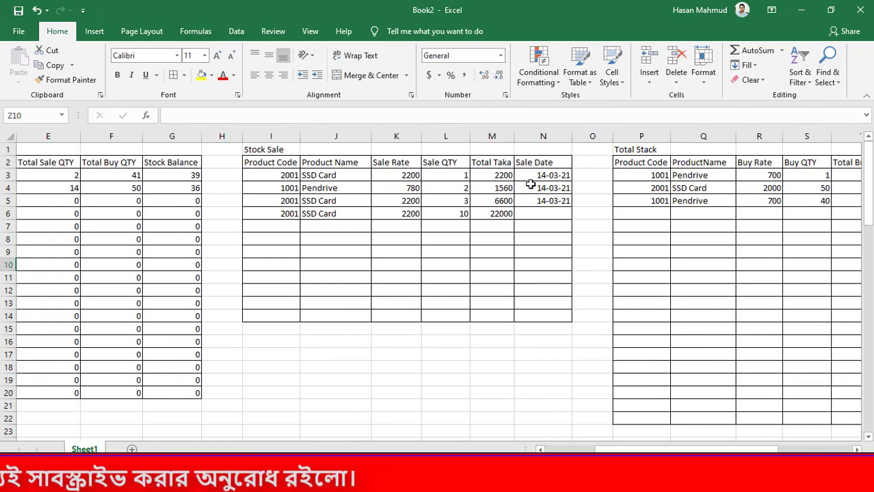
Insert a column after Total Buy Taka in the Total Stack table and head it "Buy Date" in U2
{"action": "left_click_drag", "start_coordinate": [531, 175], "coordinate": [545, 237]}
{"action": "left_click_drag", "start_coordinate": [647, 449], "coordinate": [707, 449]}
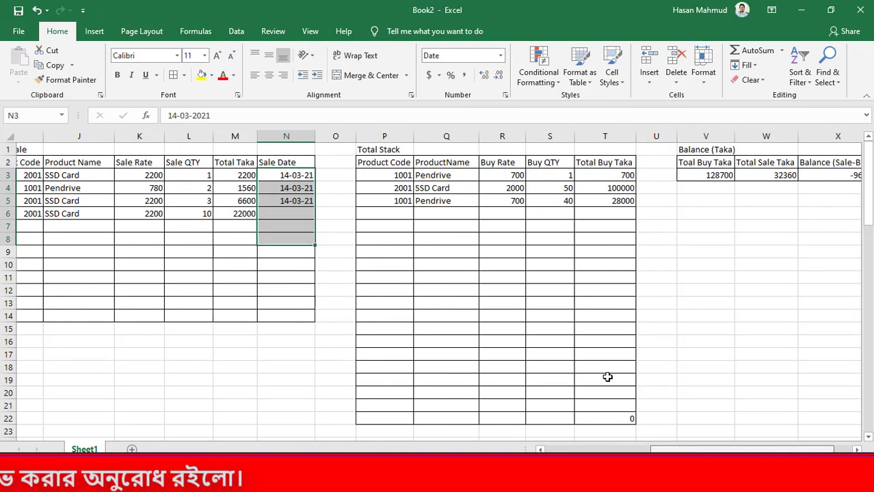
{"action": "left_click", "coordinate": [624, 163]}
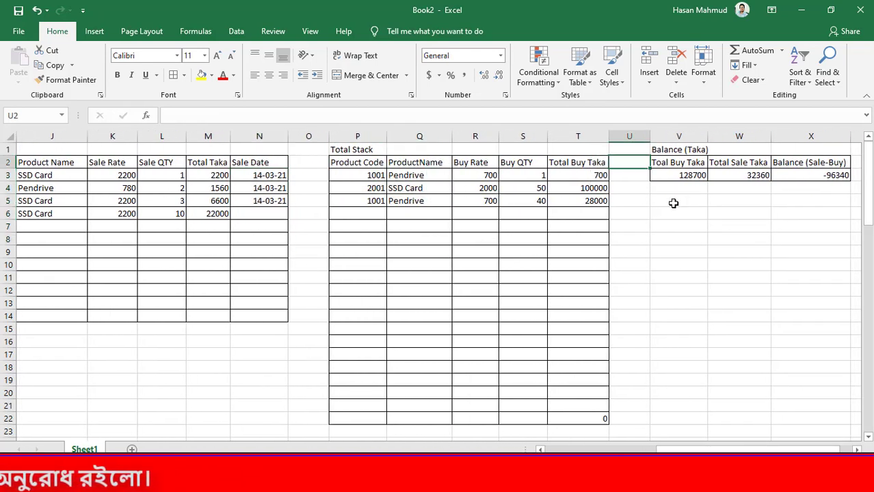
{"action": "right_click", "coordinate": [636, 139]}
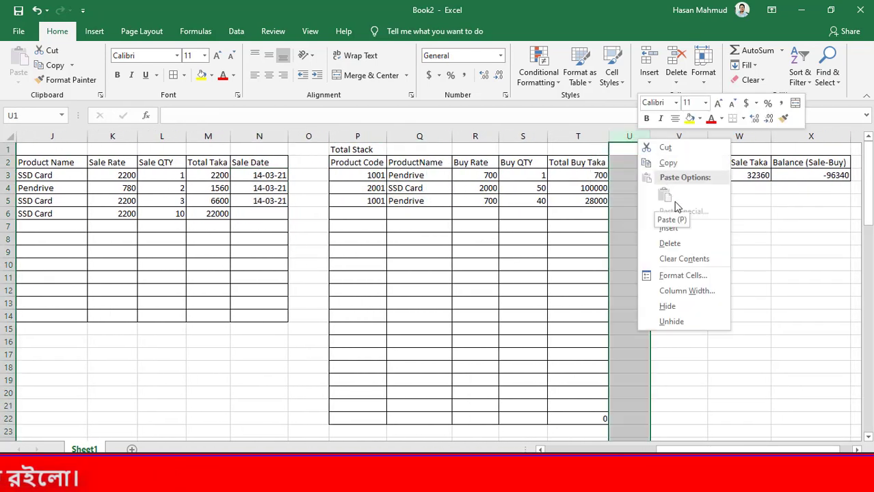
{"action": "left_click", "coordinate": [651, 229]}
{"action": "left_click", "coordinate": [644, 165]}
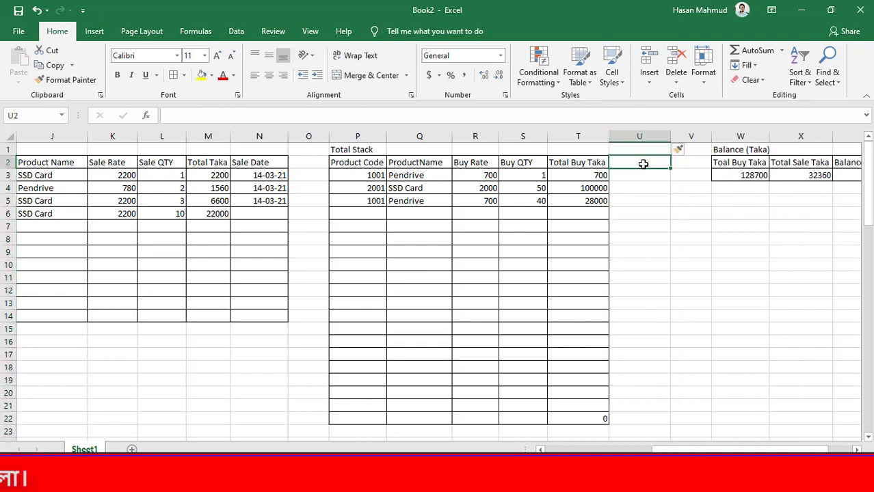
{"action": "type", "text": "Buy Date"}
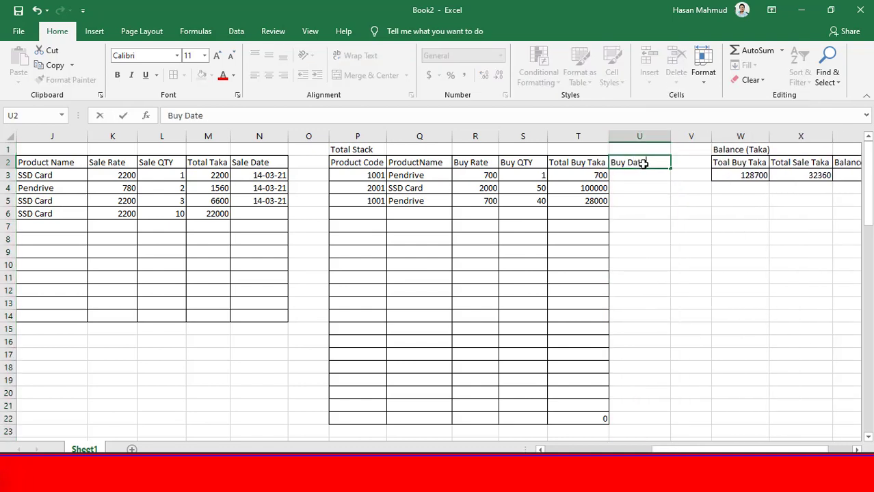
{"action": "key", "text": "Return"}
Enter the current date, 14-03-21, as the Buy Date of the three purchases in U3:U5
{"action": "key", "text": "ctrl+semicolon"}
{"action": "key", "text": "Return"}
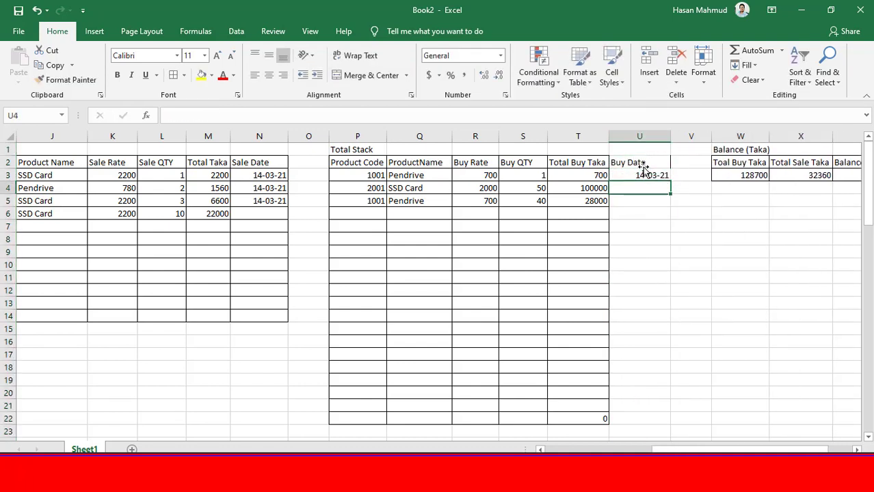
{"action": "key", "text": "ctrl+semicolon"}
{"action": "key", "text": "Return"}
{"action": "key", "text": "ctrl+semicolon"}
{"action": "key", "text": "Return"}
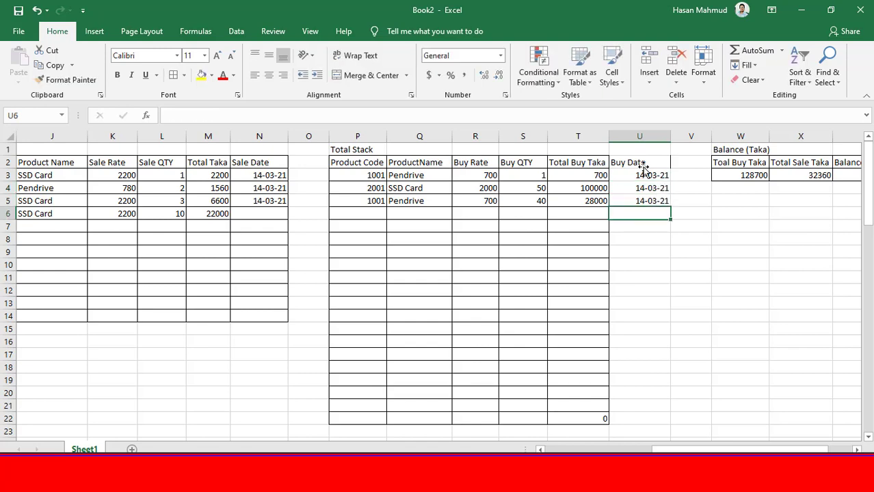
{"action": "key", "text": "ctrl+s"}
{"action": "key", "text": "Escape"}
Apply borders to the Total Buy Taka and Buy Date columns, T2:U22
{"action": "left_click_drag", "start_coordinate": [633, 162], "coordinate": [597, 416]}
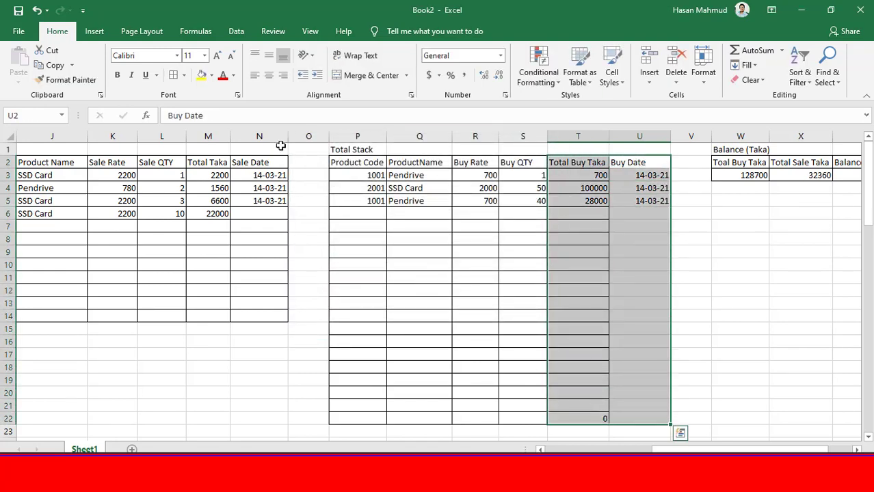
{"action": "left_click", "coordinate": [174, 76]}
{"action": "left_click", "coordinate": [476, 265]}
Review the Stock Sale, Total Stack and Balance (Taka) tables and the Pendrive's buy quantity and stock balance in the Stock List
{"action": "left_click_drag", "start_coordinate": [747, 449], "coordinate": [638, 450]}
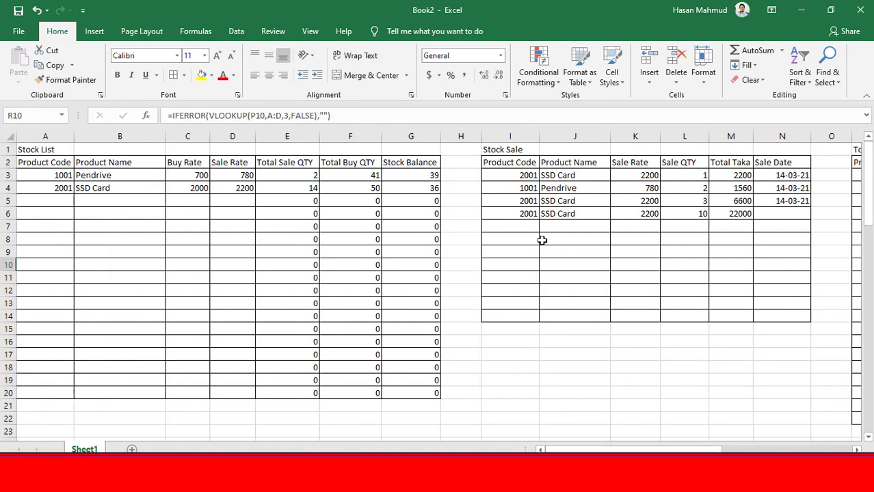
{"action": "left_click_drag", "start_coordinate": [508, 166], "coordinate": [787, 277]}
{"action": "left_click_drag", "start_coordinate": [718, 450], "coordinate": [817, 449]}
{"action": "left_click_drag", "start_coordinate": [413, 164], "coordinate": [707, 266]}
{"action": "scroll", "coordinate": [721, 410], "scroll_direction": "right", "scroll_amount": 3}
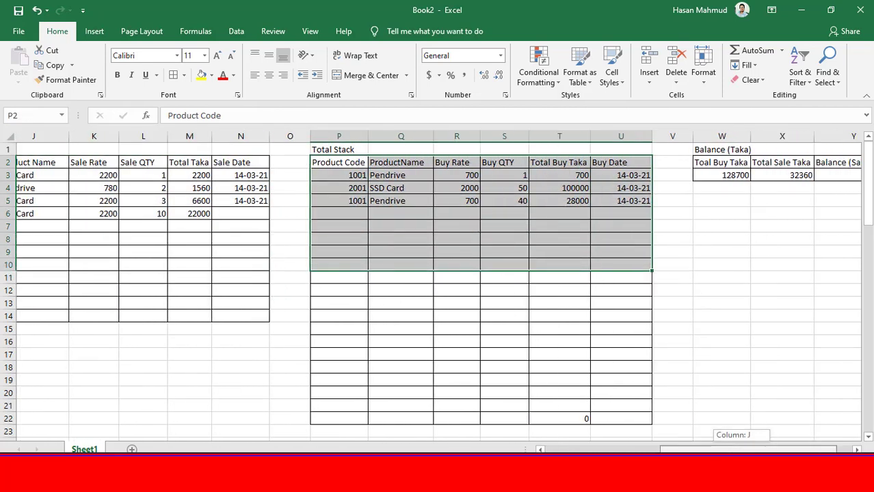
{"action": "left_click_drag", "start_coordinate": [627, 191], "coordinate": [760, 199]}
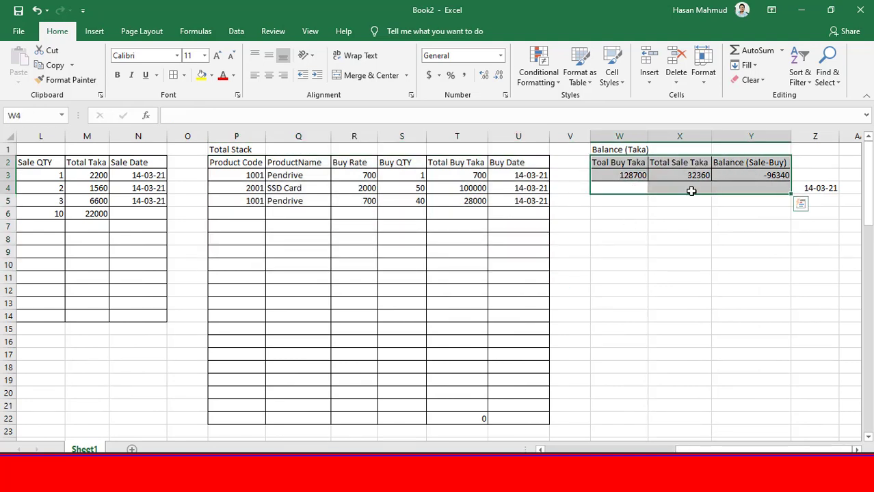
{"action": "left_click_drag", "start_coordinate": [756, 451], "coordinate": [637, 436]}
{"action": "left_click_drag", "start_coordinate": [285, 179], "coordinate": [350, 176]}
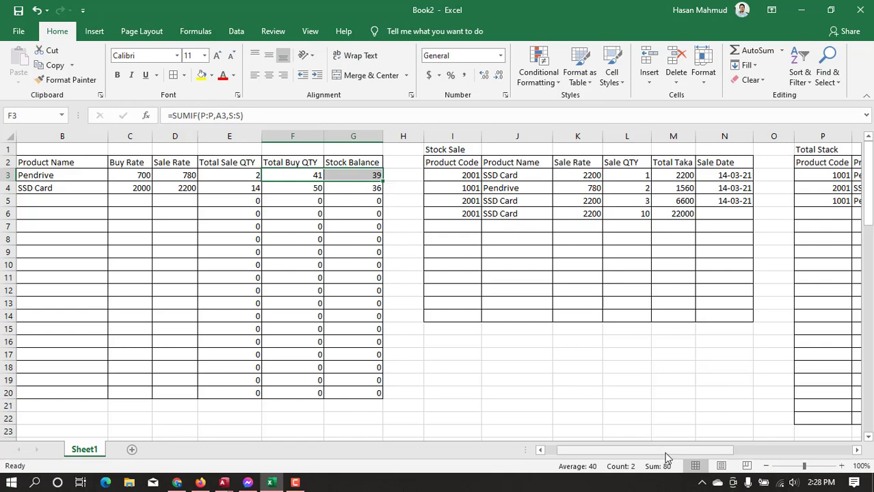
{"action": "left_click_drag", "start_coordinate": [664, 450], "coordinate": [770, 450]}
{"action": "left_click", "coordinate": [670, 190]}
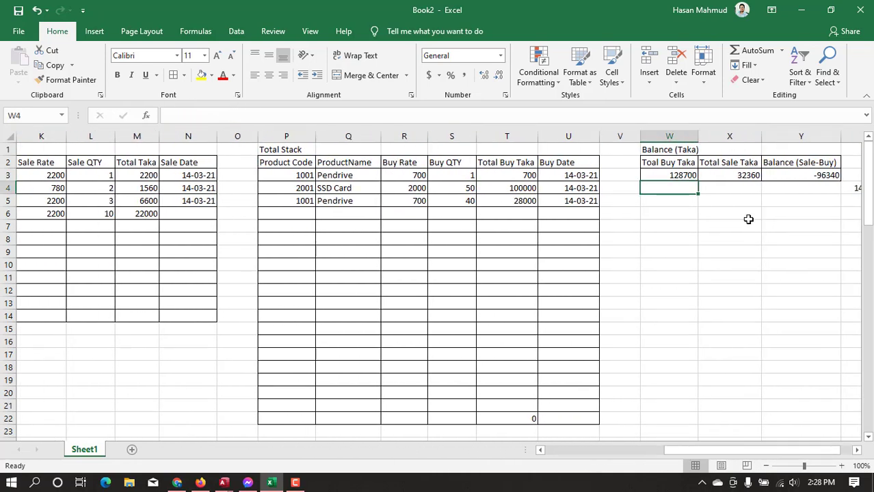
{"action": "left_click_drag", "start_coordinate": [794, 452], "coordinate": [842, 454]}
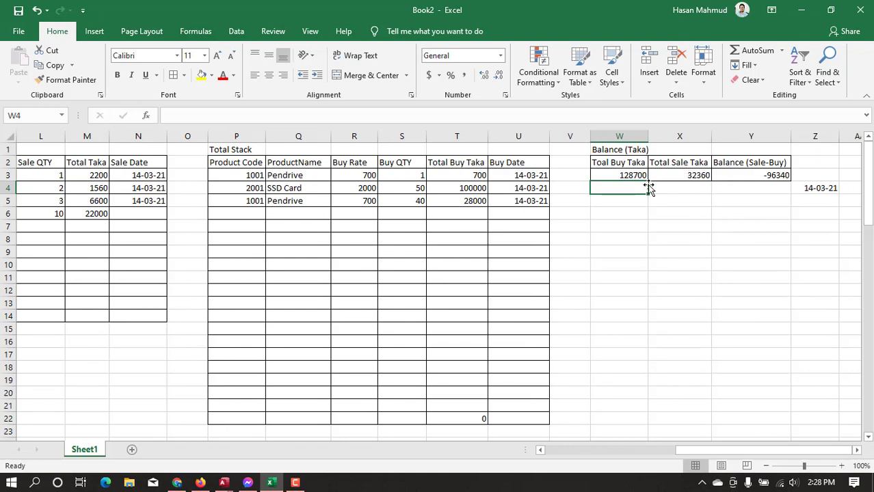
Change the table title in P1 to "Total Stack Buy" and autofit column P
{"action": "left_click", "coordinate": [254, 149]}
{"action": "double_click", "coordinate": [264, 149]}
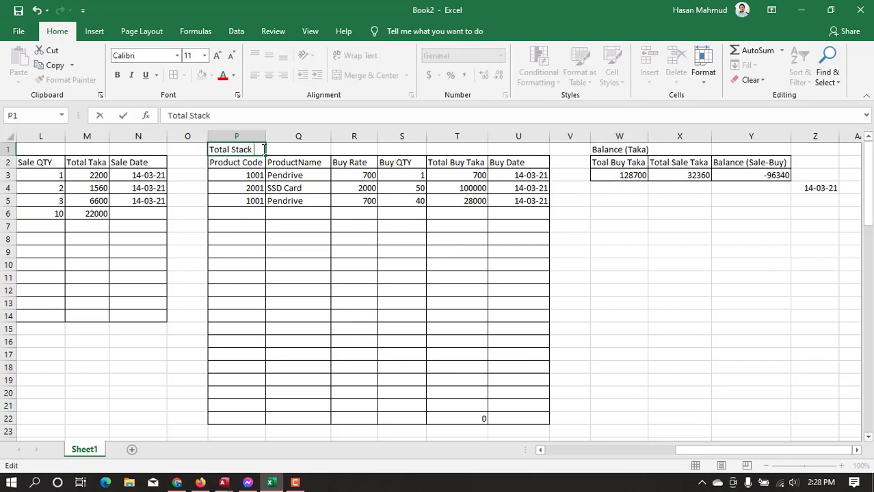
{"action": "type", "text": "BUY"}
{"action": "key", "text": "Return"}
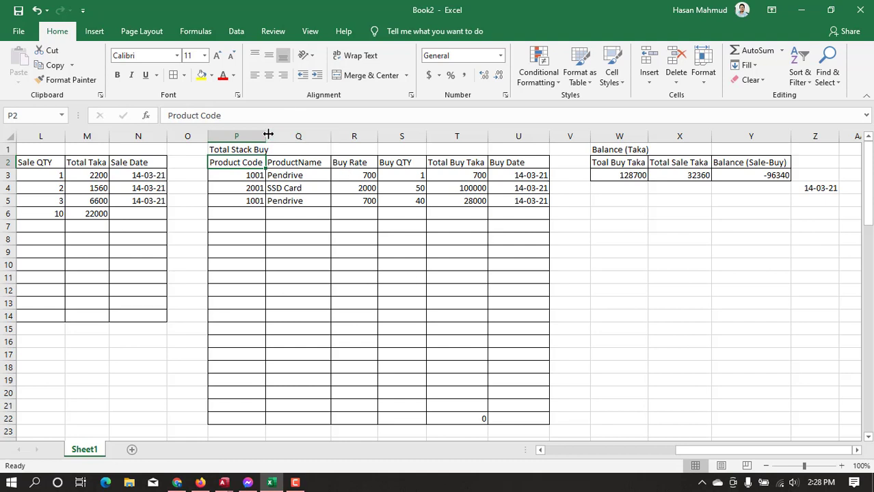
{"action": "double_click", "coordinate": [268, 135]}
Examine the total buy formula in W3 and the Pendrive's Total Buy QTY formula in F3
{"action": "left_click", "coordinate": [624, 189]}
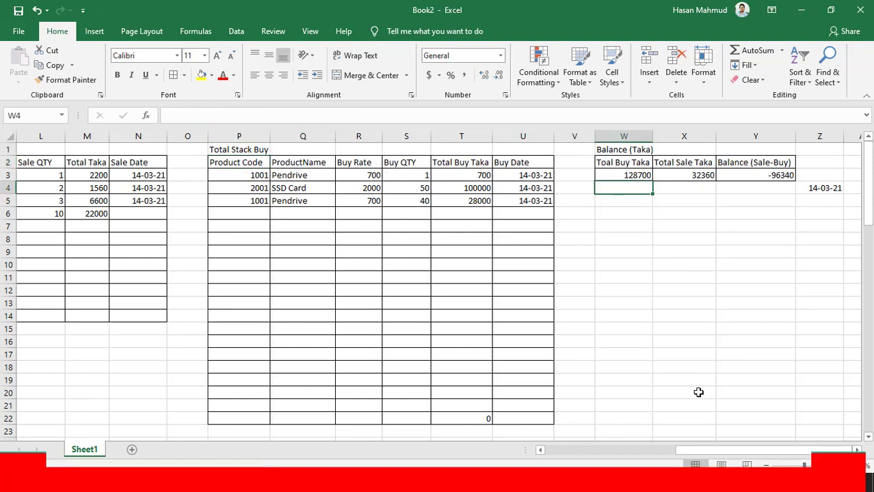
{"action": "left_click", "coordinate": [629, 175]}
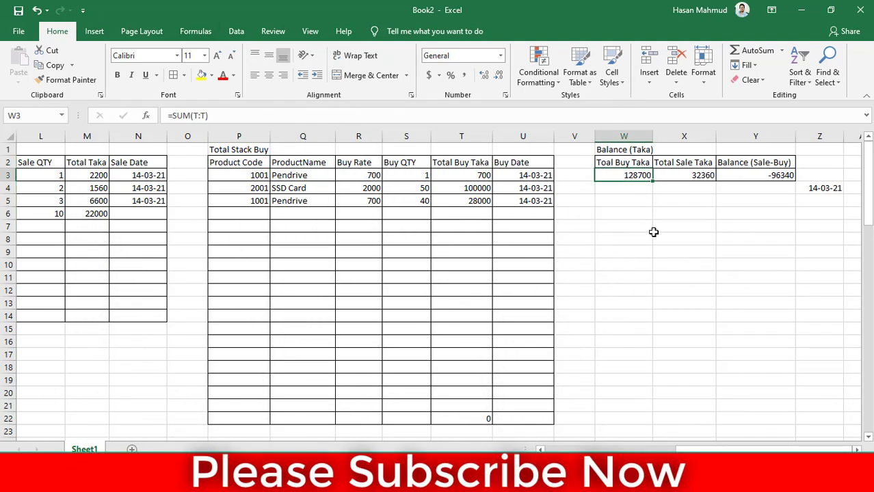
{"action": "left_click", "coordinate": [609, 188]}
{"action": "left_click_drag", "start_coordinate": [714, 449], "coordinate": [583, 450]}
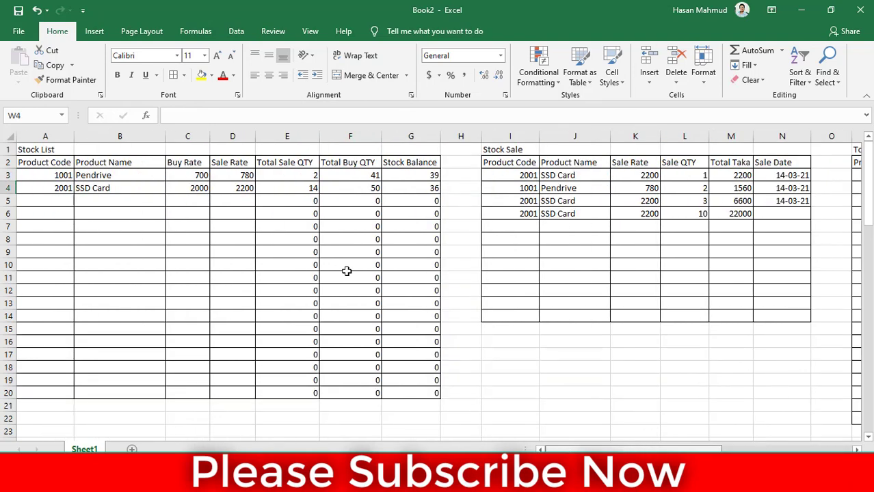
{"action": "left_click", "coordinate": [334, 175]}
{"action": "left_click_drag", "start_coordinate": [688, 449], "coordinate": [785, 450]}
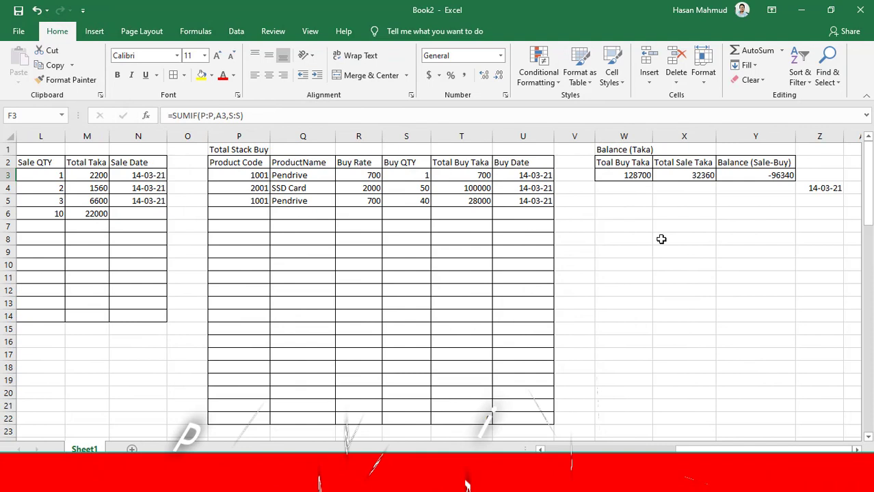
Total the purchases made on the date in Z4 by entering =SUMIF(U:U,Z4,T:T) in W4
{"action": "left_click", "coordinate": [630, 187]}
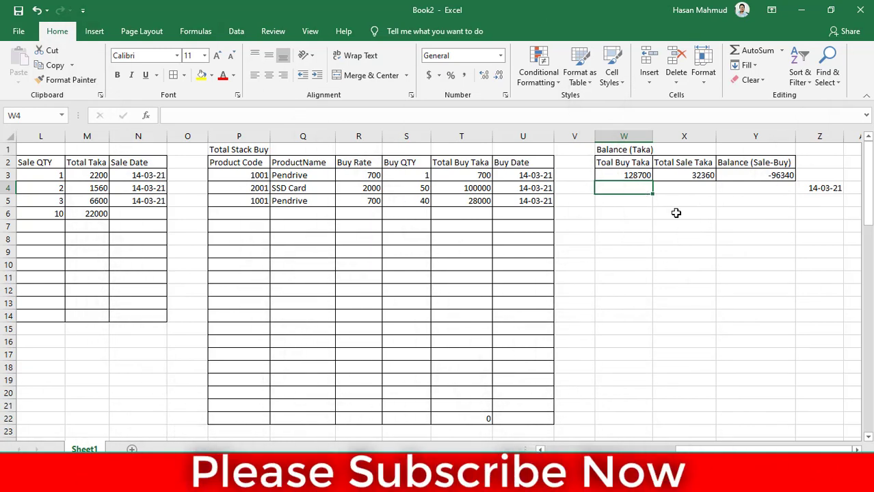
{"action": "key", "text": "BackSpace"}
{"action": "type", "text": "="}
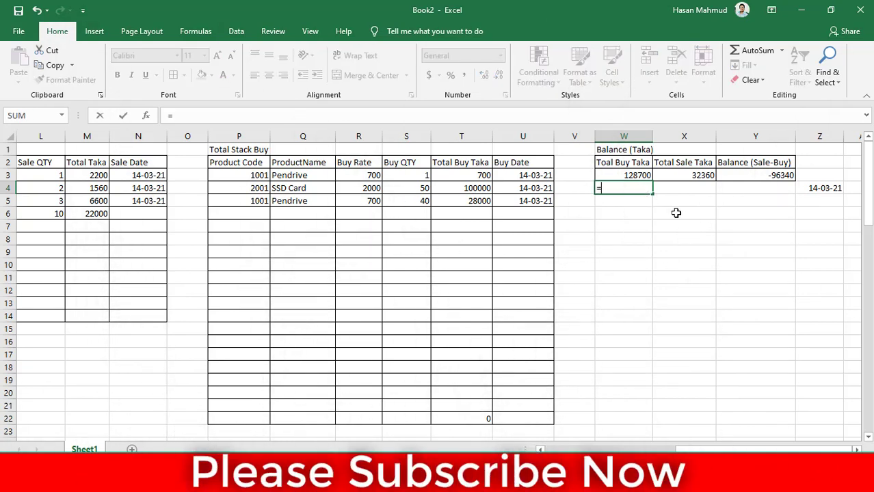
{"action": "type", "text": "sumif"}
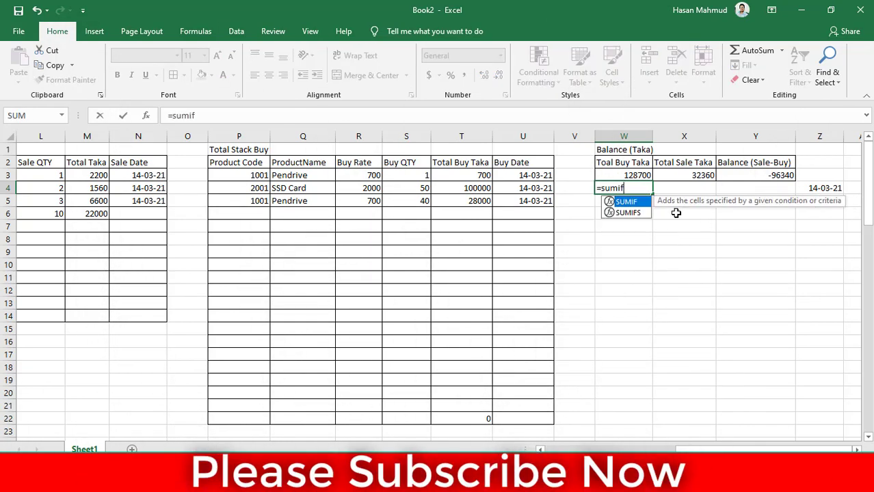
{"action": "key", "text": "Tab"}
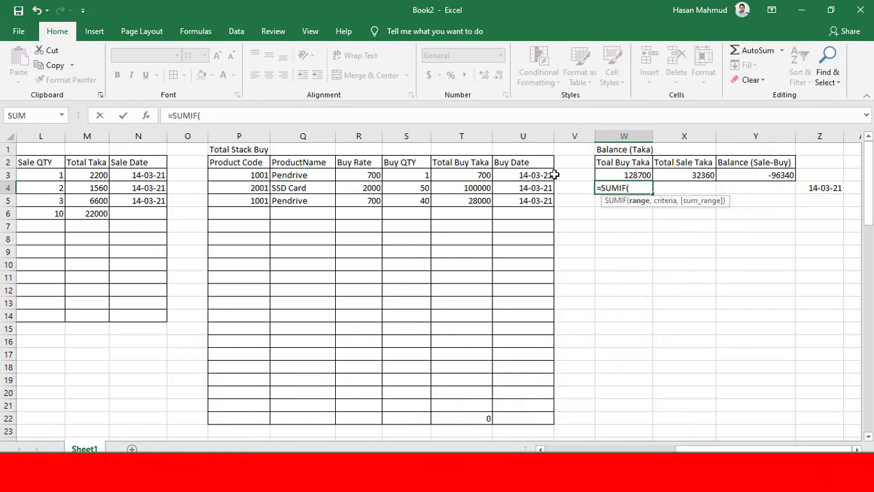
{"action": "left_click", "coordinate": [517, 144]}
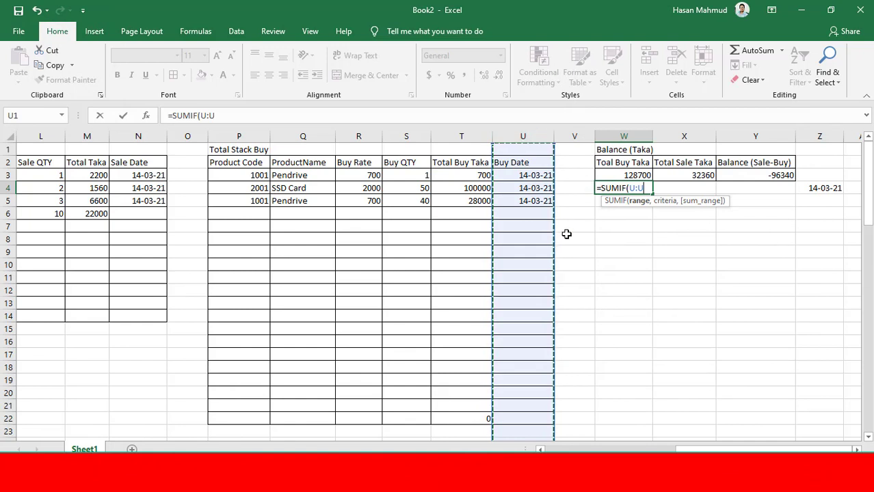
{"action": "type", "text": ","}
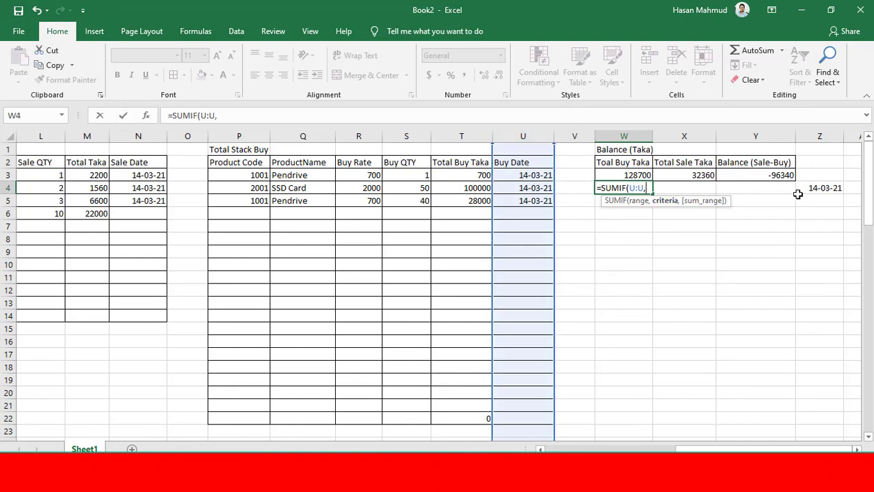
{"action": "left_click", "coordinate": [820, 191]}
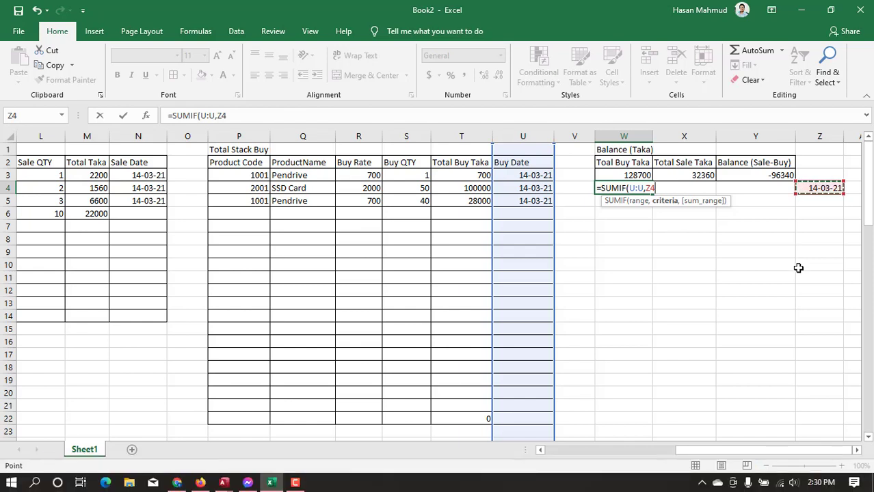
{"action": "type", "text": ","}
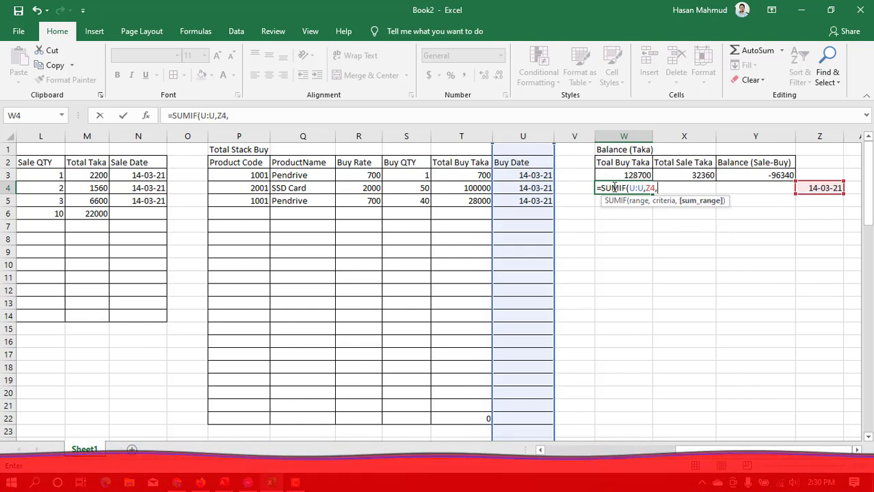
{"action": "left_click", "coordinate": [459, 143]}
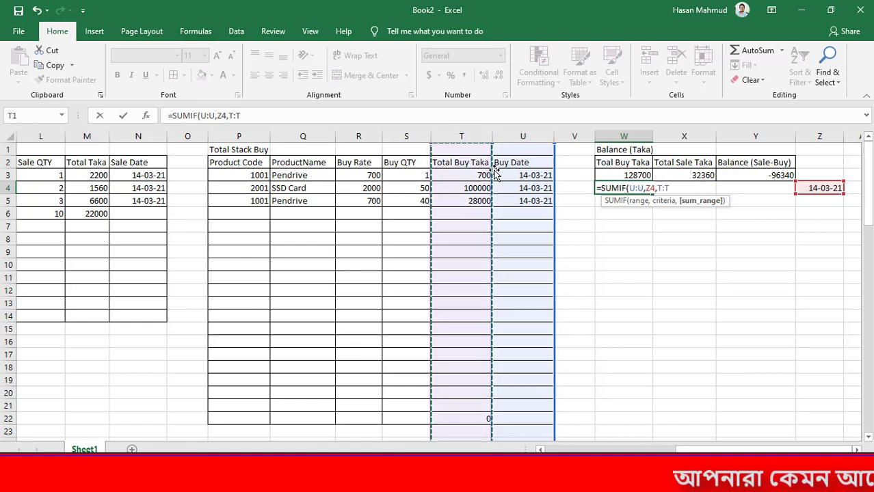
{"action": "type", "text": ")"}
{"action": "key", "text": "Return"}
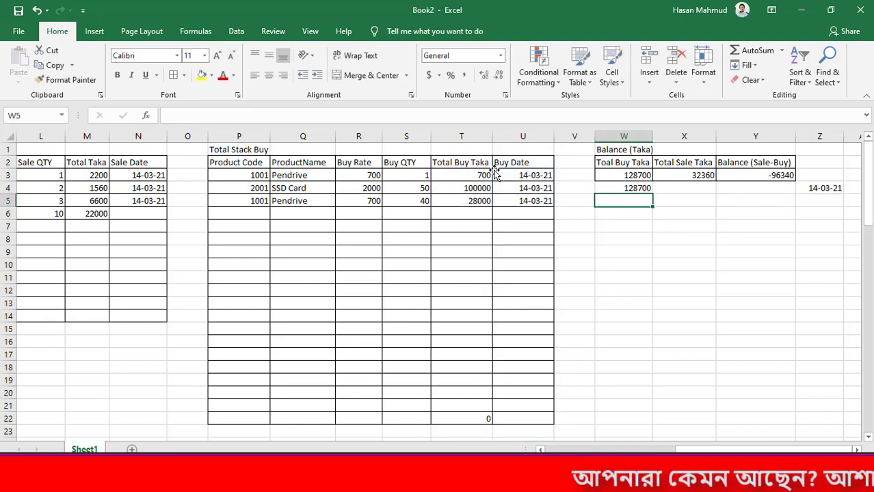
{"action": "left_click", "coordinate": [635, 191]}
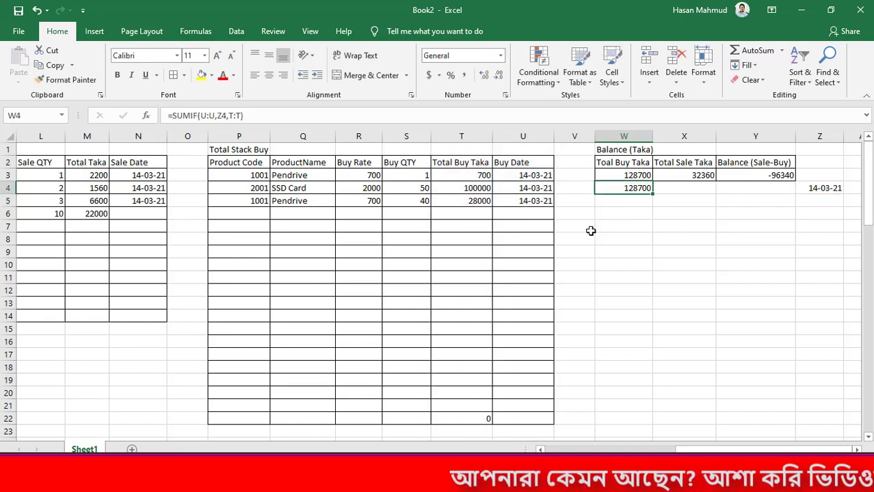
Change the first purchase's Buy Date in U3 to 13-03-2021 and check the date-based buy total in W4
{"action": "left_click", "coordinate": [538, 177]}
{"action": "double_click", "coordinate": [521, 176]}
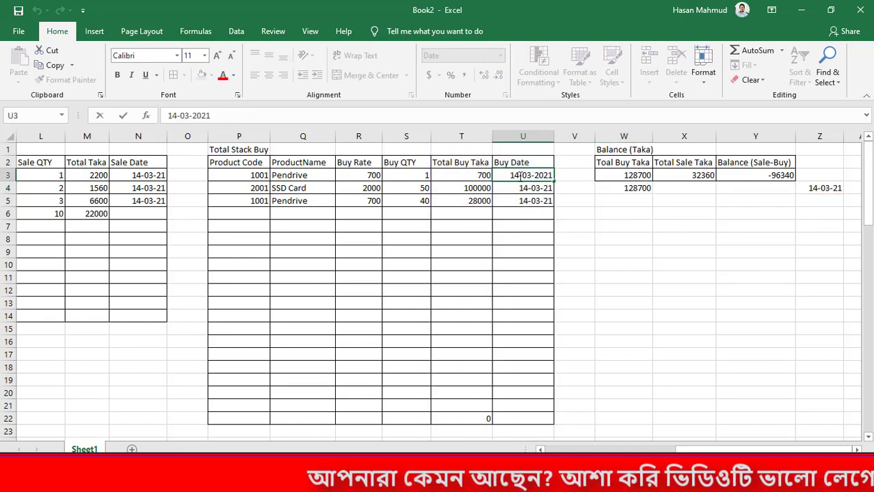
{"action": "key", "text": "BackSpace"}
{"action": "type", "text": "3"}
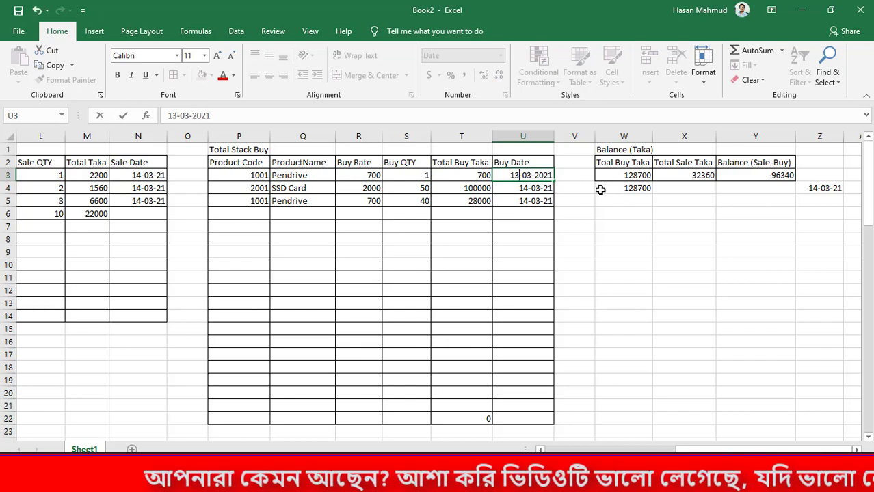
{"action": "key", "text": "Return"}
{"action": "left_click", "coordinate": [641, 193]}
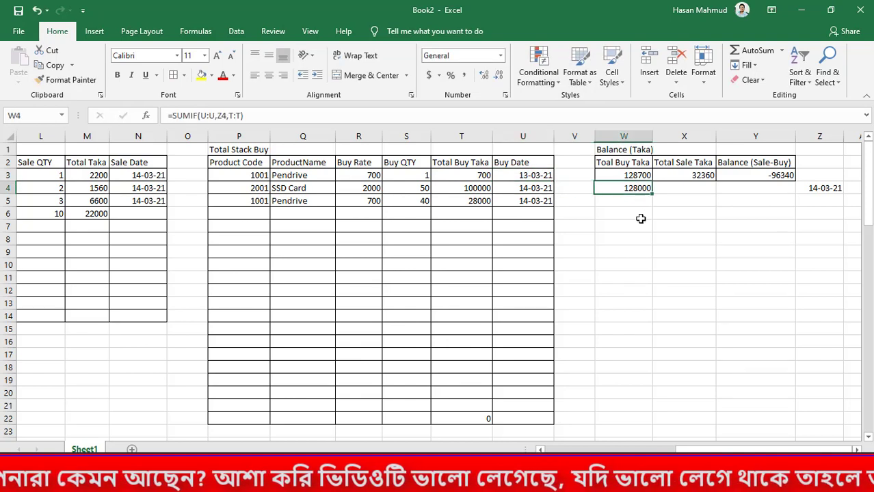
{"action": "left_click", "coordinate": [463, 176]}
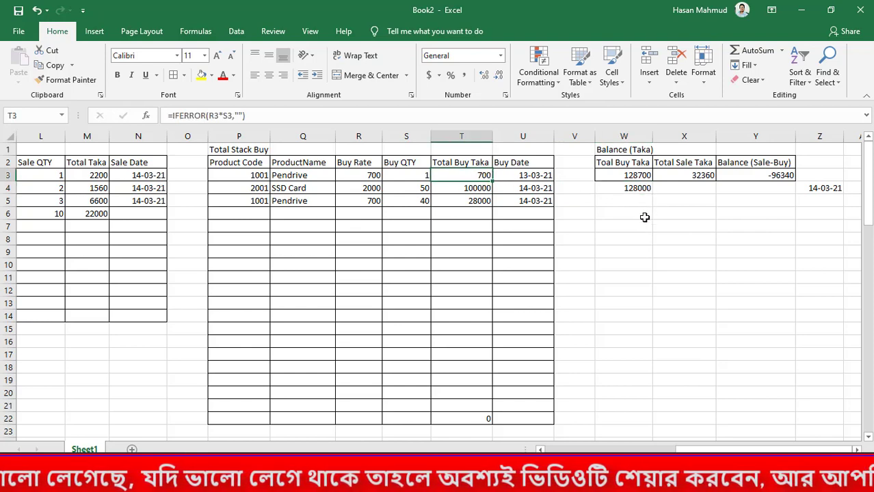
Change the SSD Card purchase's Buy Date in U4 to 13-03-2021 and check the date-based buy total in W4 against the Buy Date column
{"action": "double_click", "coordinate": [523, 188]}
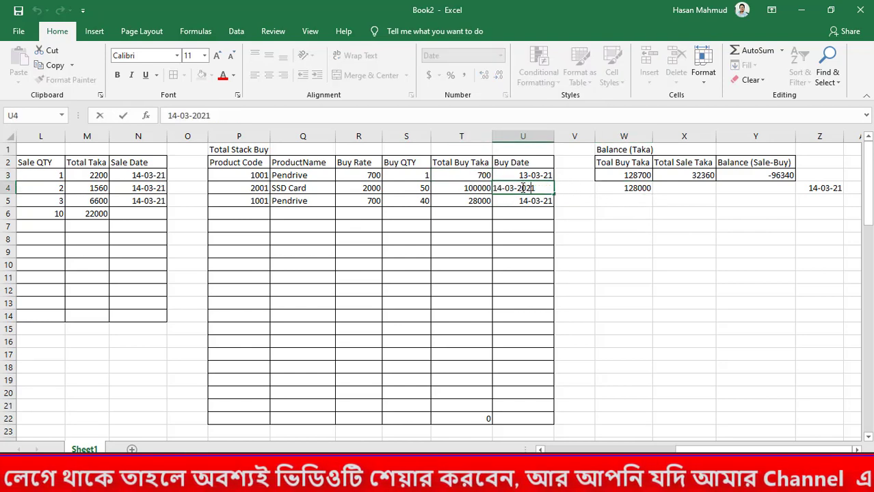
{"action": "key", "text": "BackSpace"}
{"action": "type", "text": "3"}
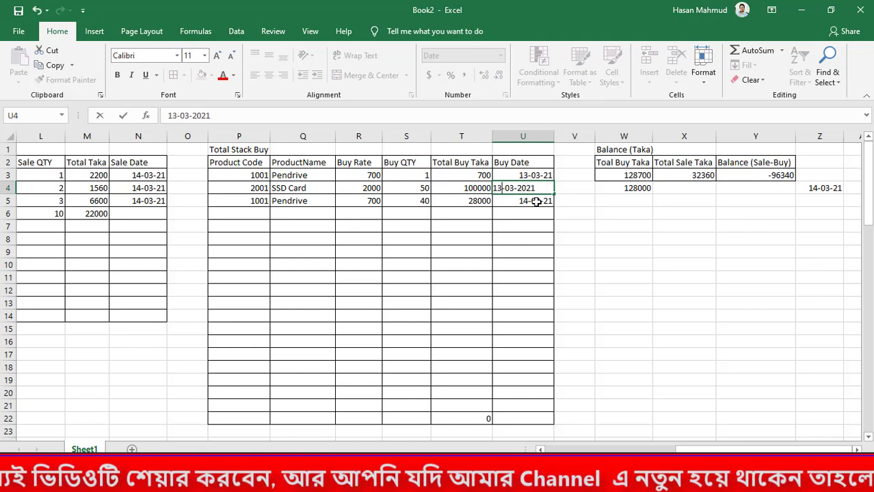
{"action": "key", "text": "Return"}
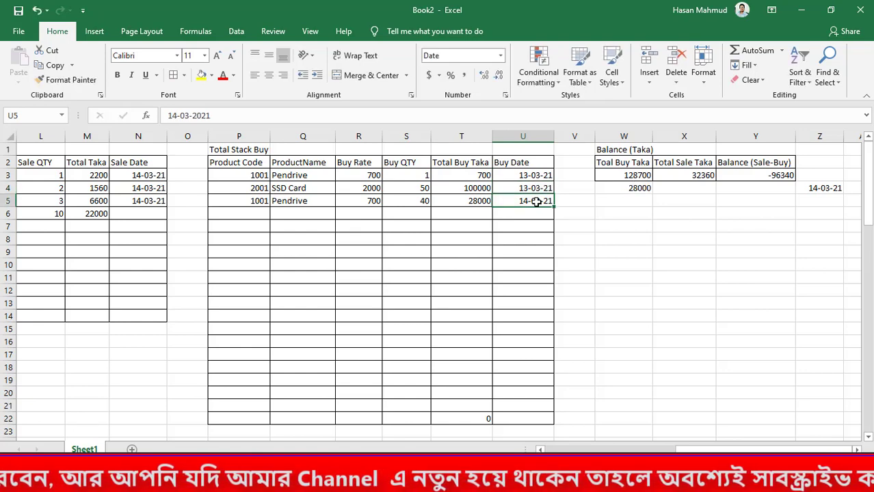
{"action": "left_click", "coordinate": [629, 190]}
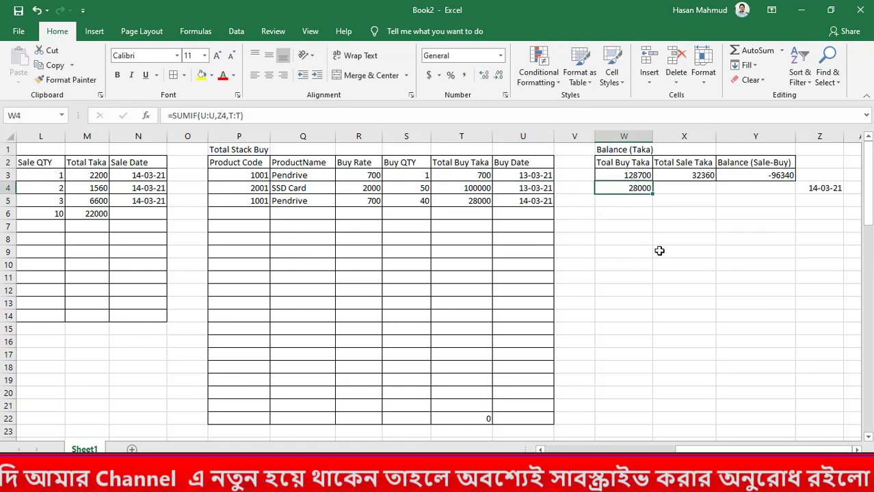
{"action": "left_click_drag", "start_coordinate": [524, 177], "coordinate": [524, 266]}
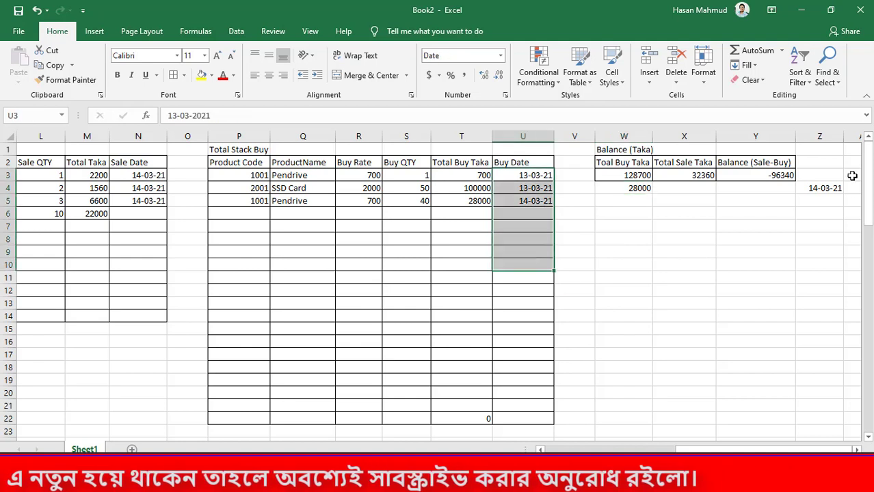
{"action": "left_click", "coordinate": [820, 184]}
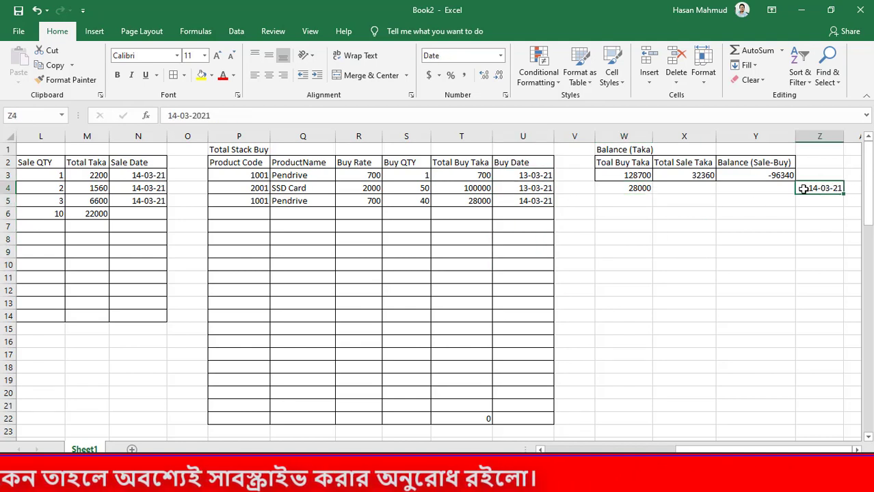
{"action": "left_click_drag", "start_coordinate": [539, 176], "coordinate": [542, 417]}
{"action": "left_click", "coordinate": [683, 303]}
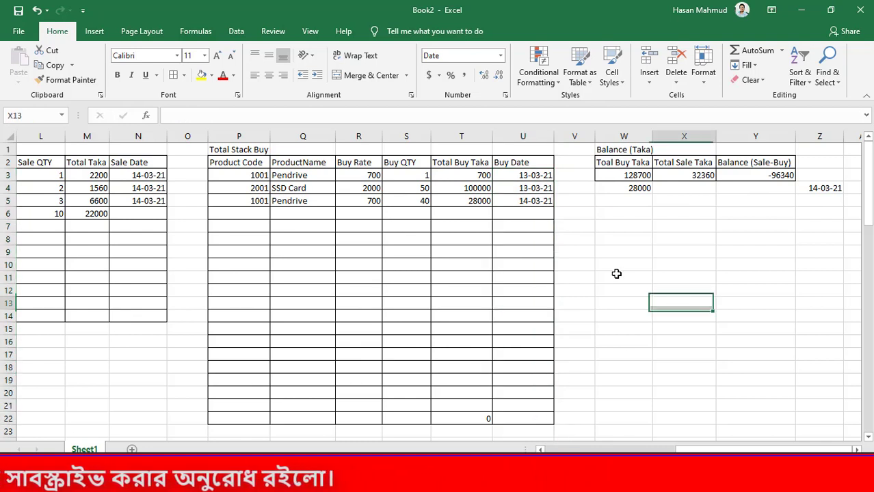
Set the lookup date in Z4 to 13-03-2021 and compare the buy total in W4 with the matching purchase rows
{"action": "left_click", "coordinate": [813, 190]}
{"action": "double_click", "coordinate": [809, 188]}
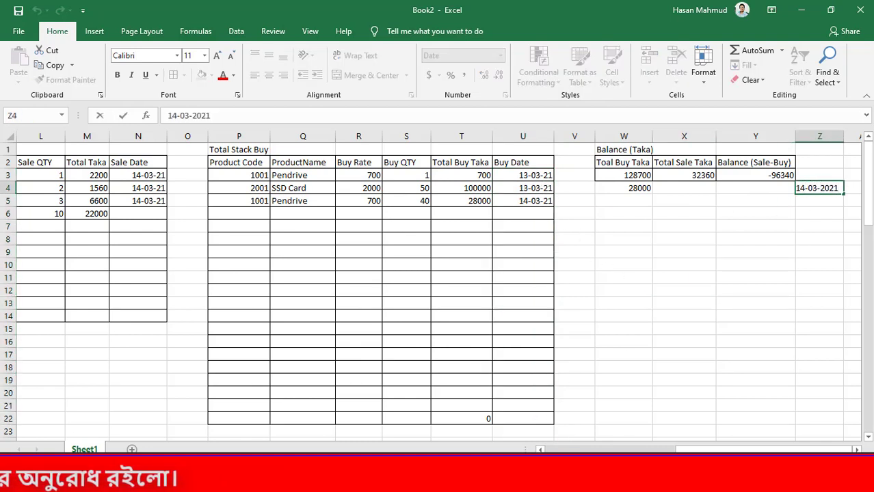
{"action": "key", "text": "BackSpace"}
{"action": "key", "text": "BackSpace"}
{"action": "type", "text": "13"}
{"action": "key", "text": "Return"}
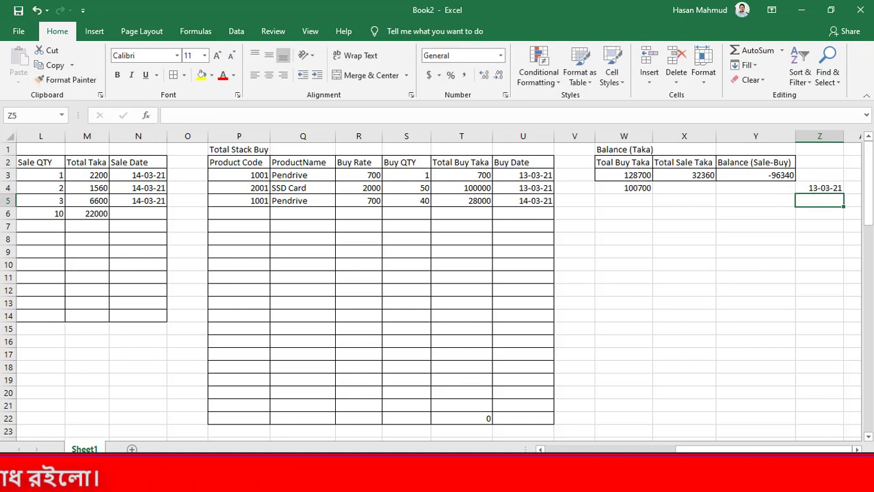
{"action": "left_click_drag", "start_coordinate": [542, 177], "coordinate": [462, 188]}
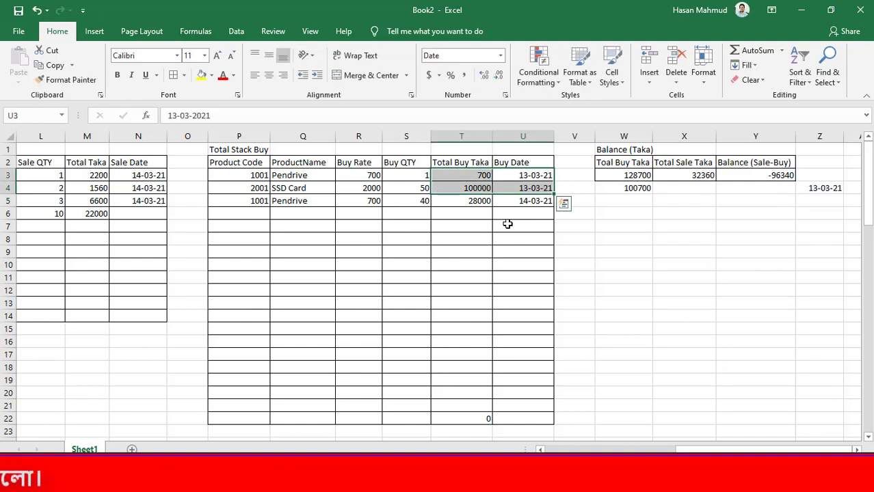
{"action": "left_click", "coordinate": [686, 253]}
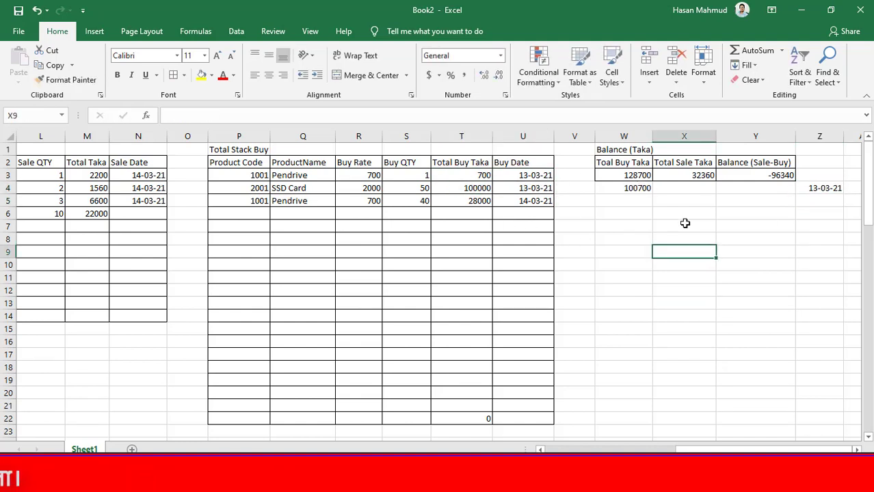
{"action": "left_click", "coordinate": [638, 190]}
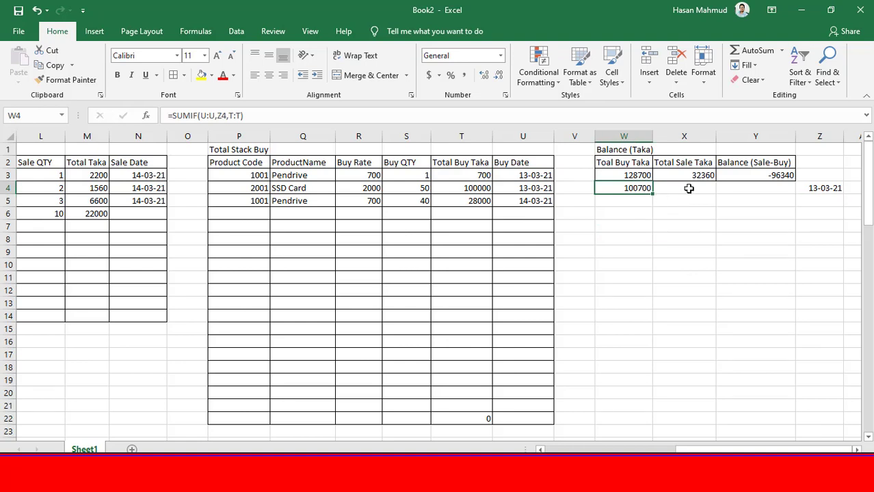
Total the sales made on the date in Z4 by entering =SUMIF(N:N,Z4,M:M) in X4
{"action": "left_click", "coordinate": [689, 189]}
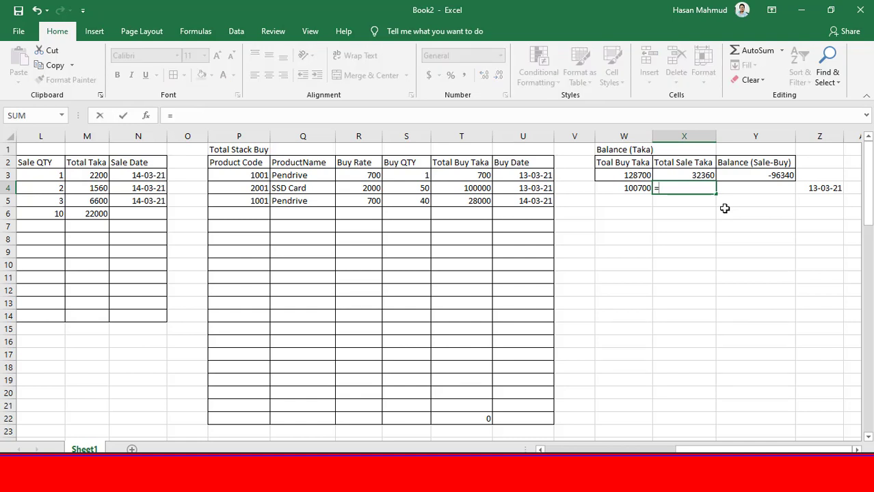
{"action": "left_click_drag", "start_coordinate": [677, 450], "coordinate": [645, 449]}
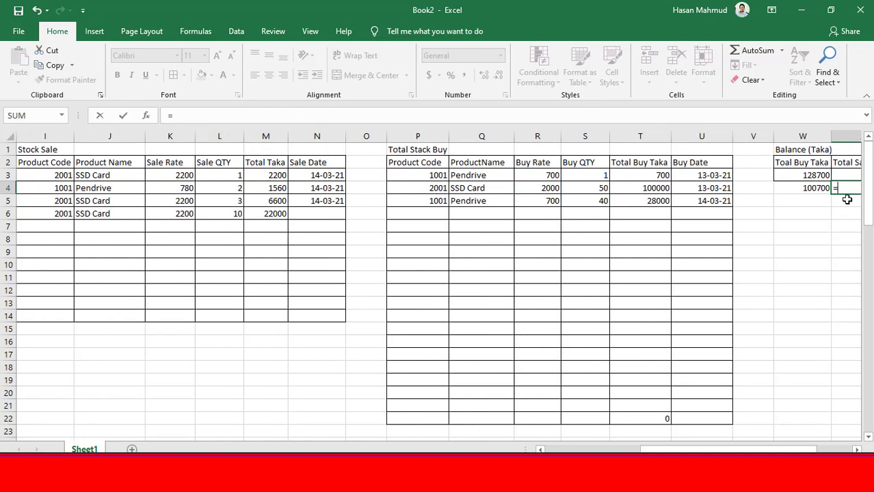
{"action": "type", "text": "sumif"}
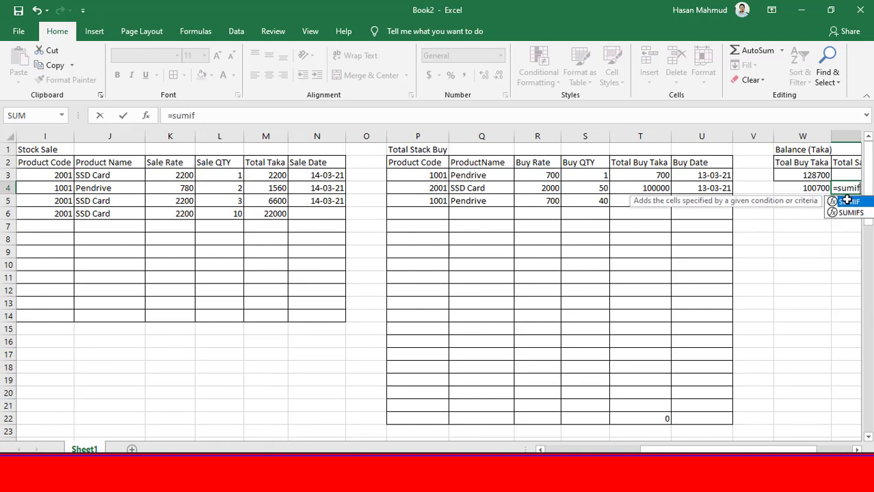
{"action": "key", "text": "Tab"}
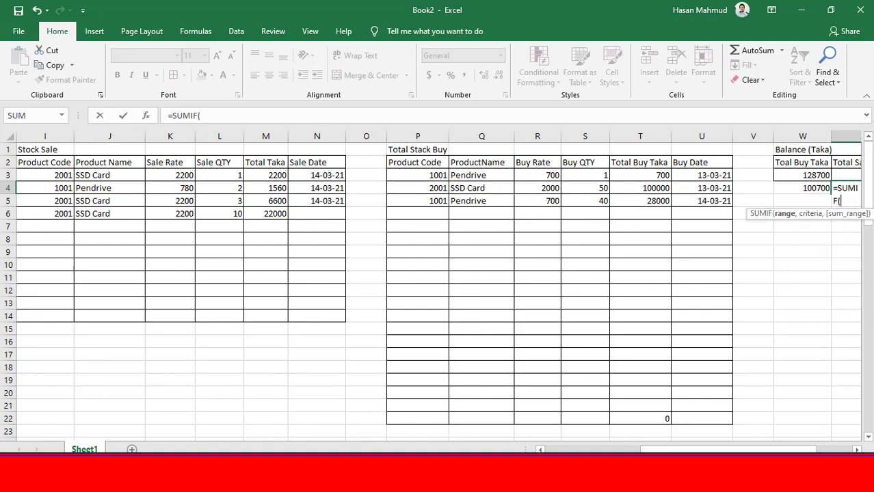
{"action": "left_click_drag", "start_coordinate": [645, 449], "coordinate": [679, 449]}
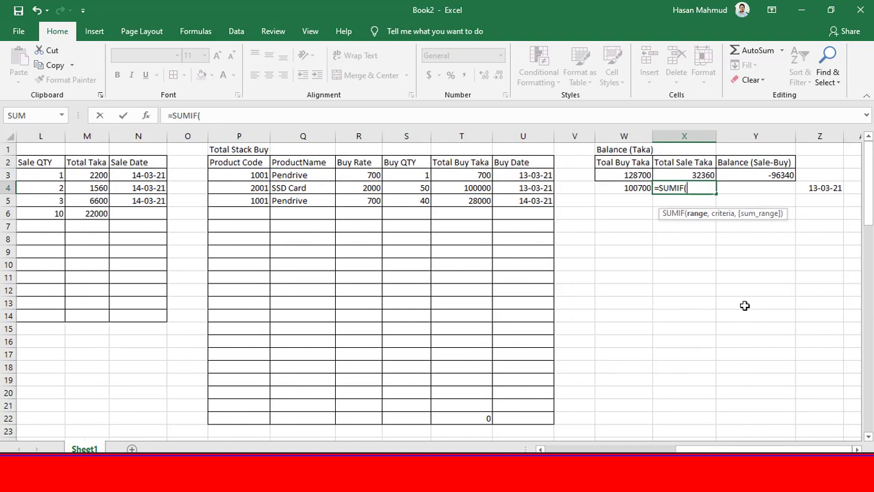
{"action": "left_click", "coordinate": [139, 136]}
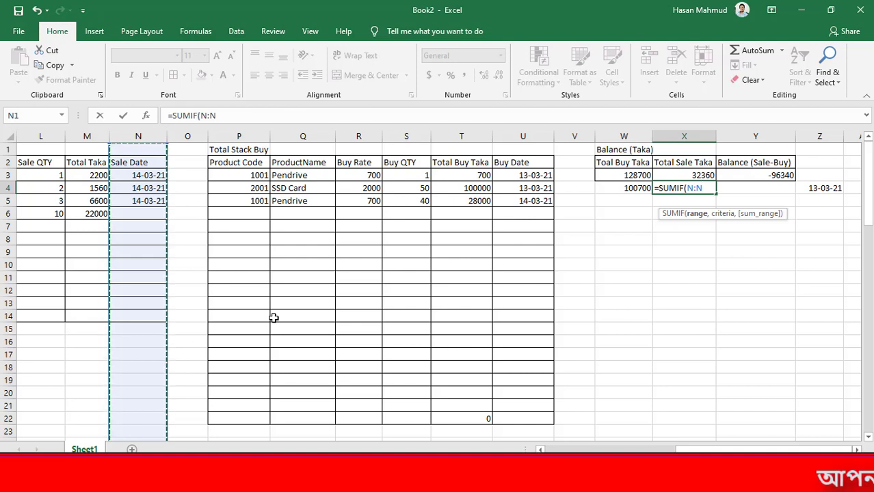
{"action": "type", "text": ","}
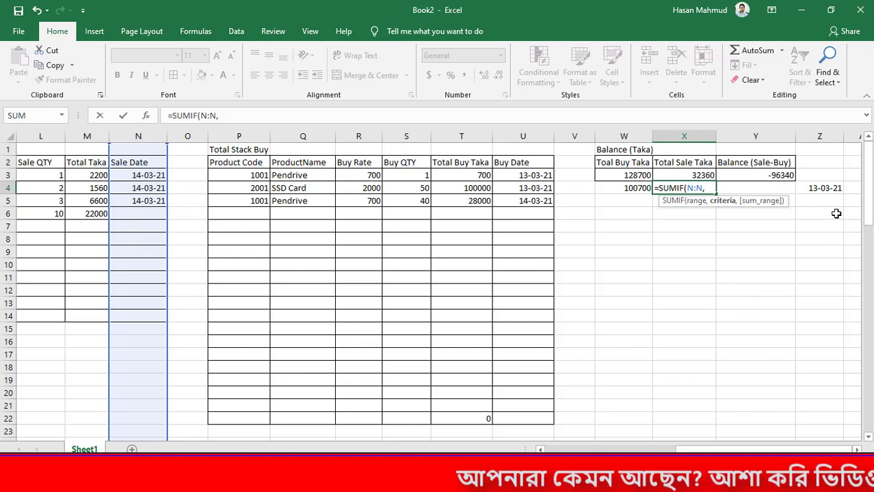
{"action": "left_click", "coordinate": [825, 189]}
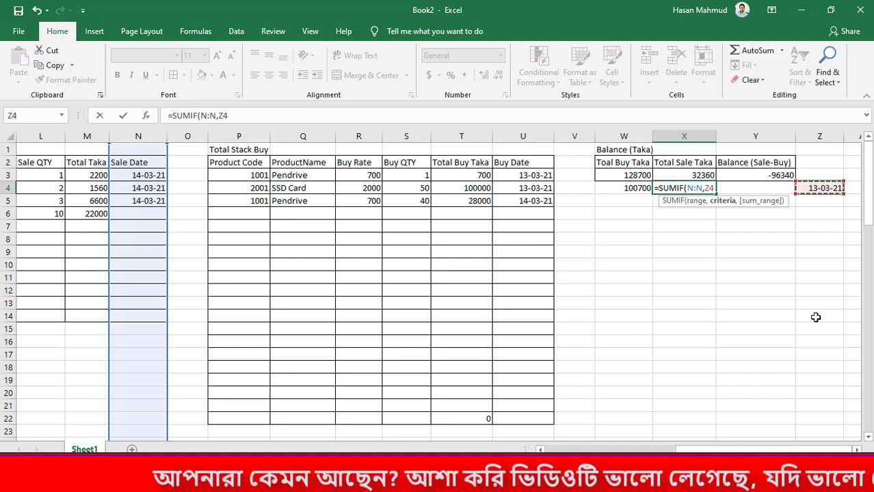
{"action": "type", "text": ","}
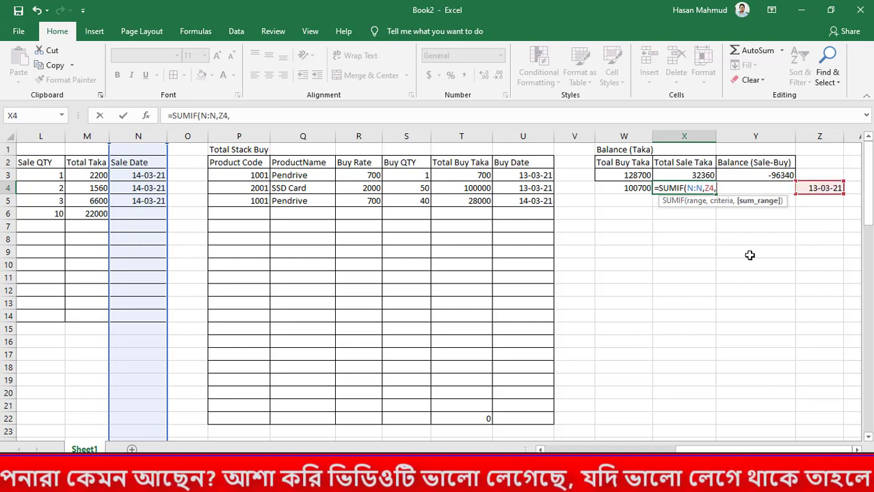
{"action": "left_click", "coordinate": [88, 136]}
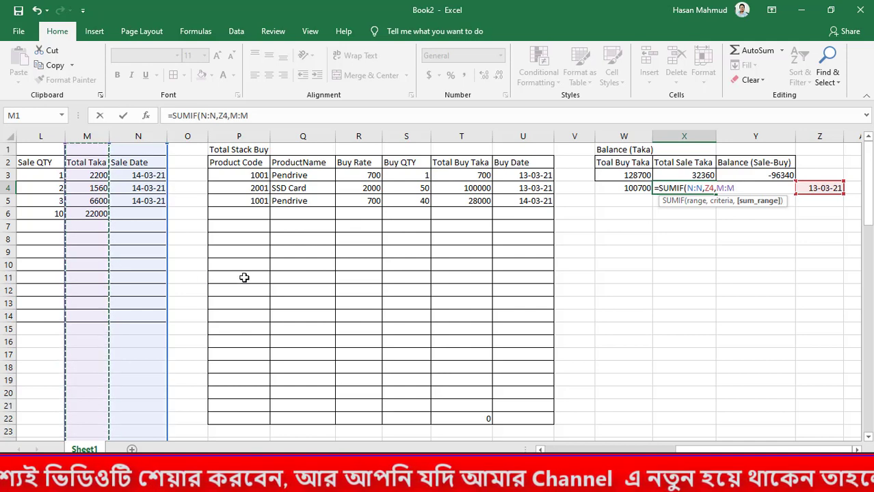
{"action": "type", "text": ")"}
{"action": "key", "text": "Return"}
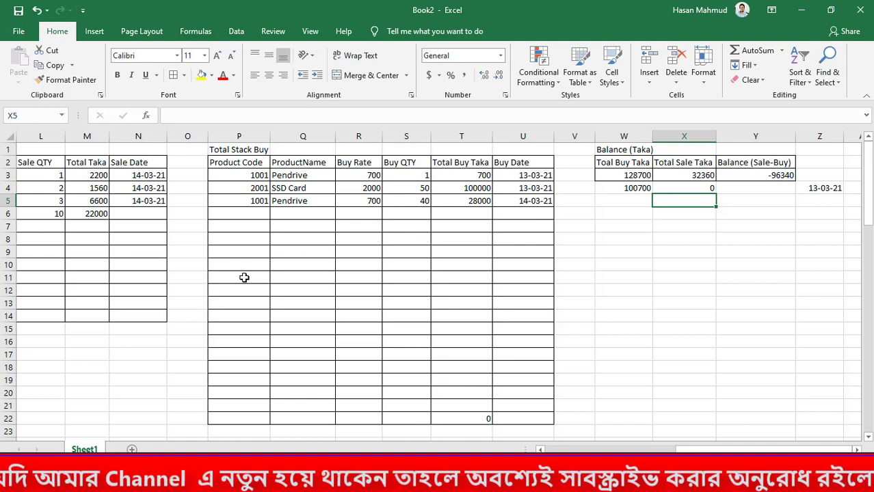
Enter 13-03-2021 as the fourth sale's Sale Date in N6 and check the date-based sale total in X4
{"action": "left_click", "coordinate": [138, 211]}
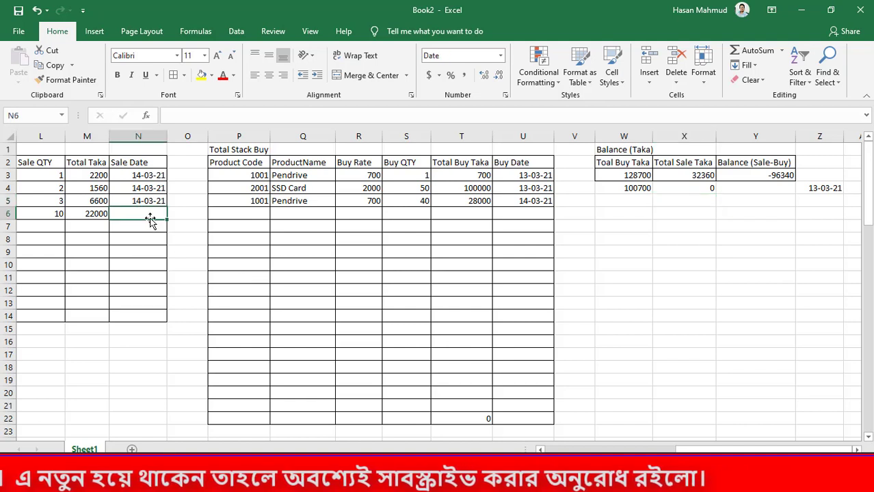
{"action": "type", "text": "13-0"}
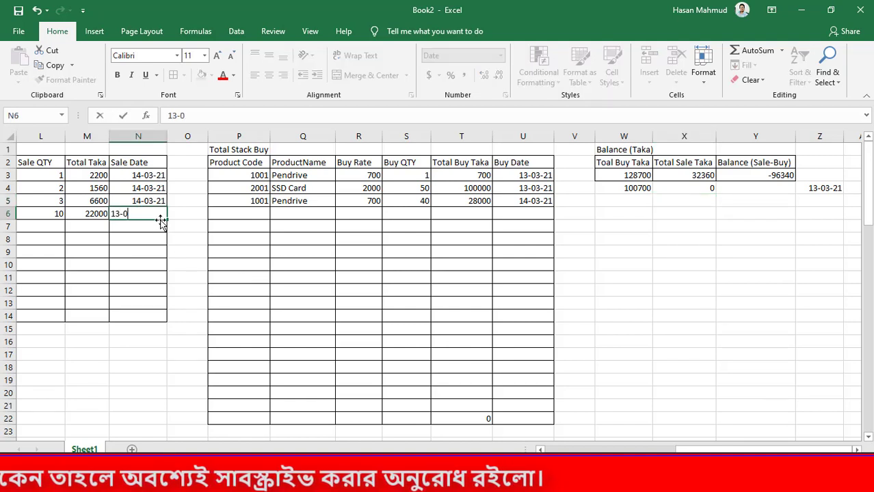
{"action": "type", "text": "3-2021"}
{"action": "key", "text": "Return"}
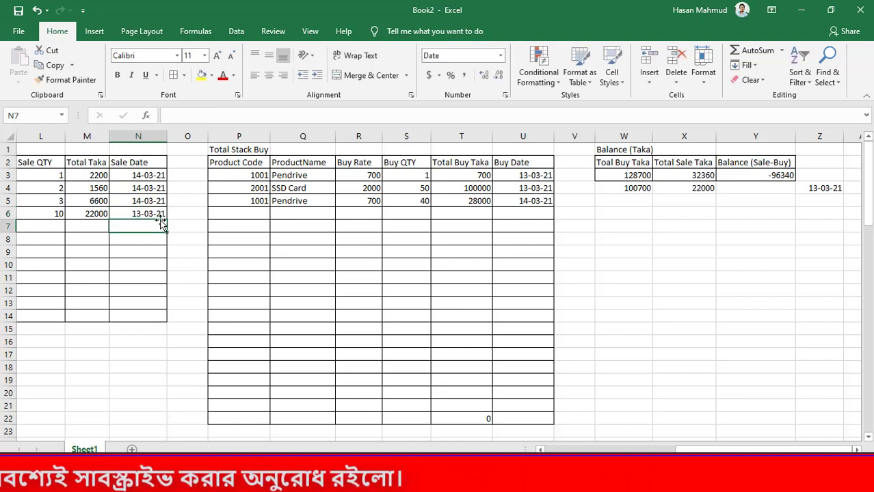
{"action": "left_click", "coordinate": [701, 188]}
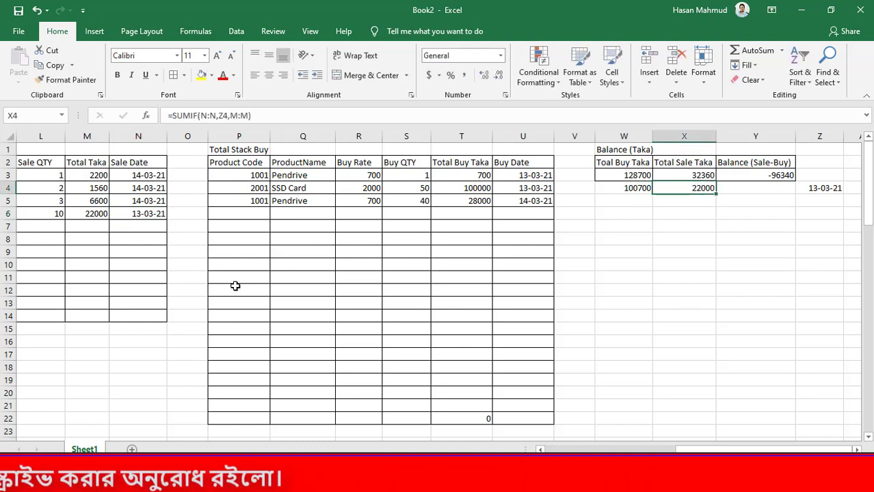
Set the fourth sale's Sale Date in N6 to 14-03-2021 and recheck the date-based sale total in X4
{"action": "left_click", "coordinate": [126, 212]}
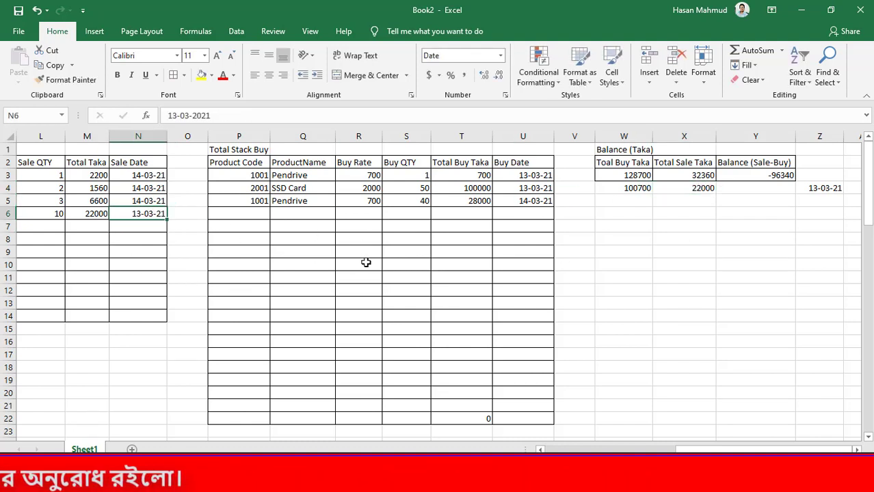
{"action": "type", "text": "14-03-2021"}
{"action": "key", "text": "Return"}
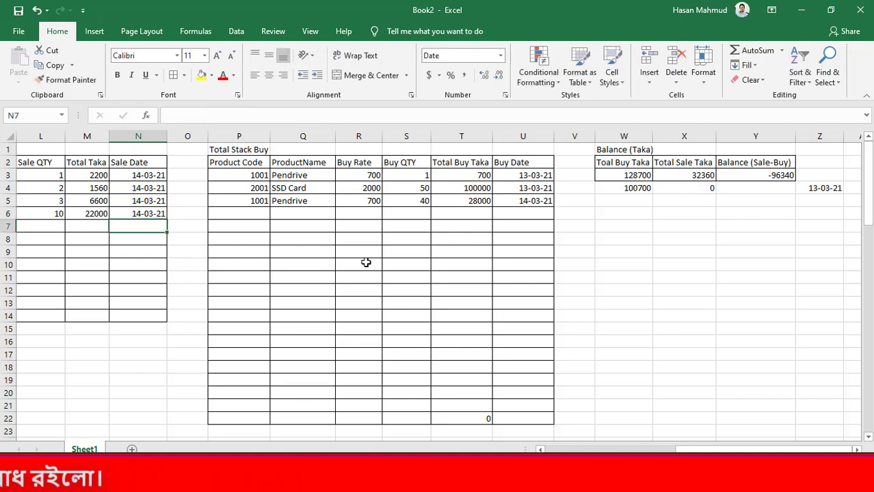
{"action": "left_click", "coordinate": [752, 196]}
{"action": "left_click", "coordinate": [656, 190]}
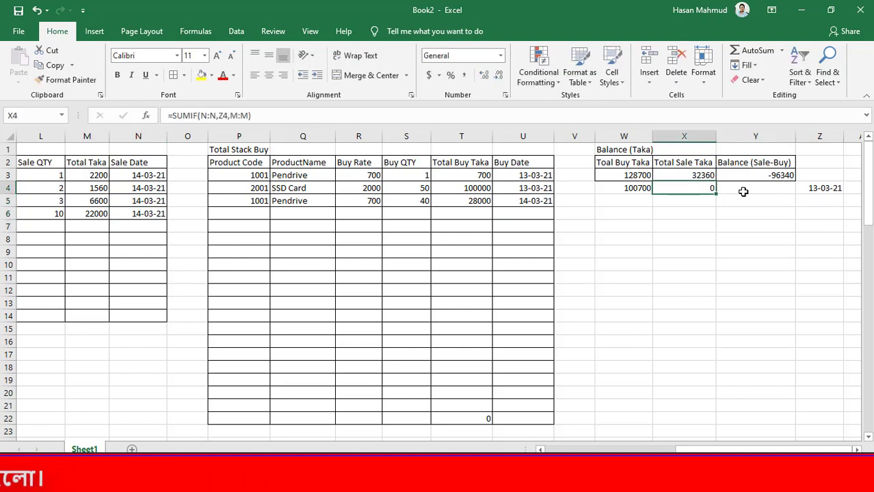
Calculate the date-based balance of sales minus purchases by entering =X4-W4 in Y4
{"action": "left_click", "coordinate": [746, 189]}
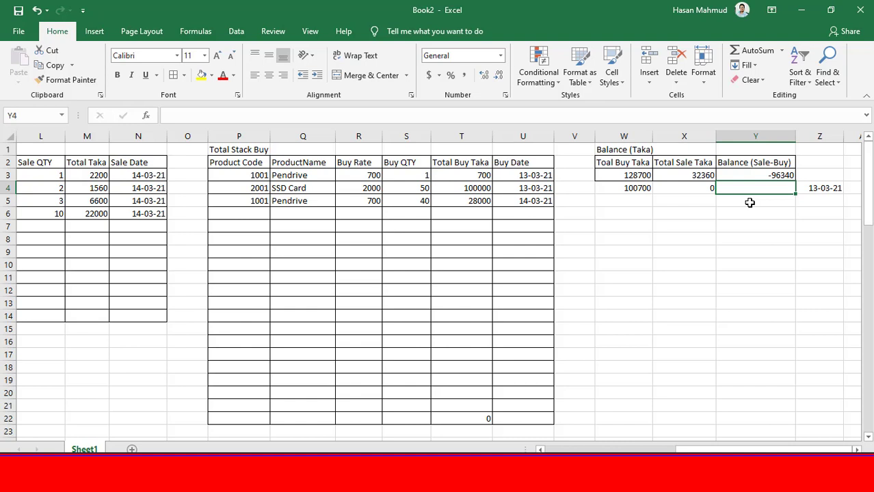
{"action": "type", "text": "="}
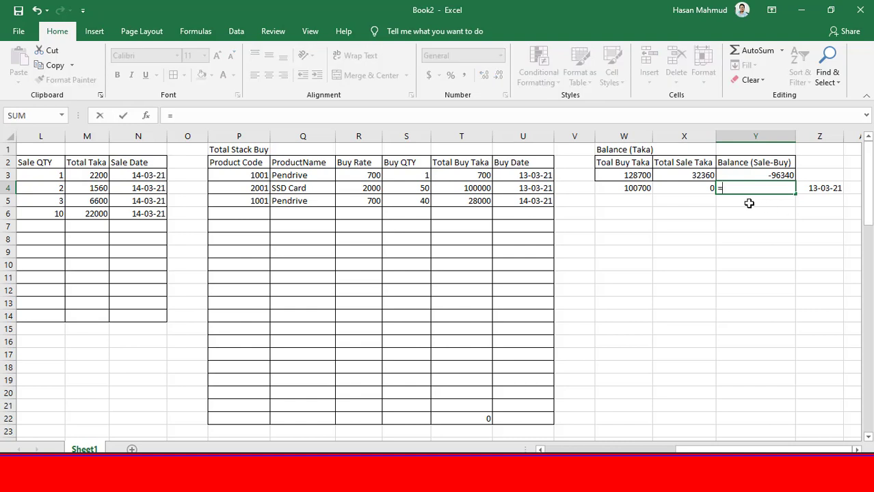
{"action": "left_click", "coordinate": [702, 189]}
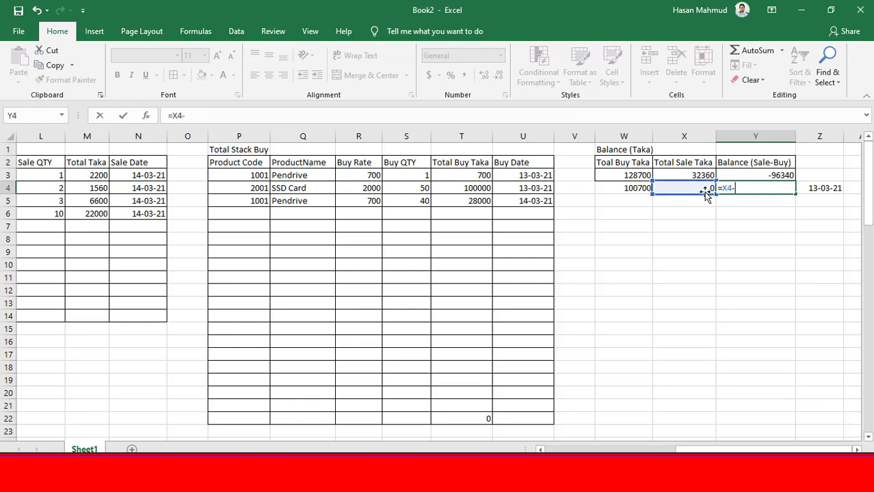
{"action": "type", "text": "-"}
{"action": "left_click", "coordinate": [645, 194]}
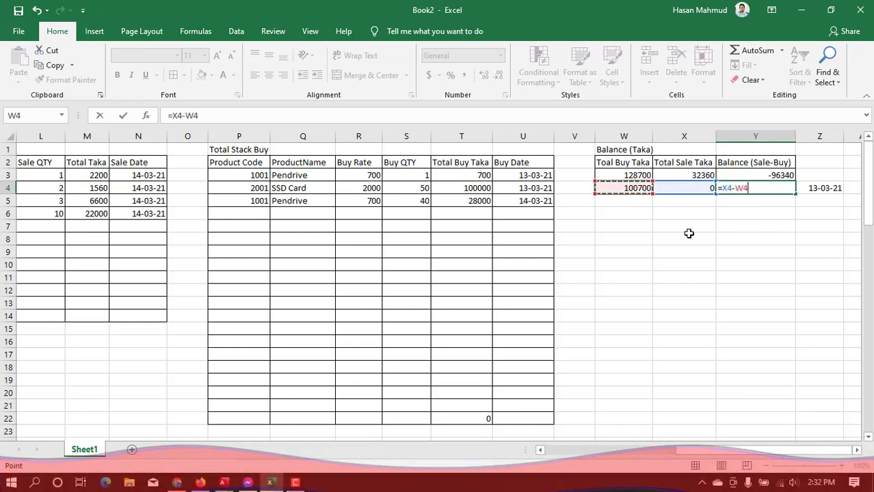
{"action": "key", "text": "Return"}
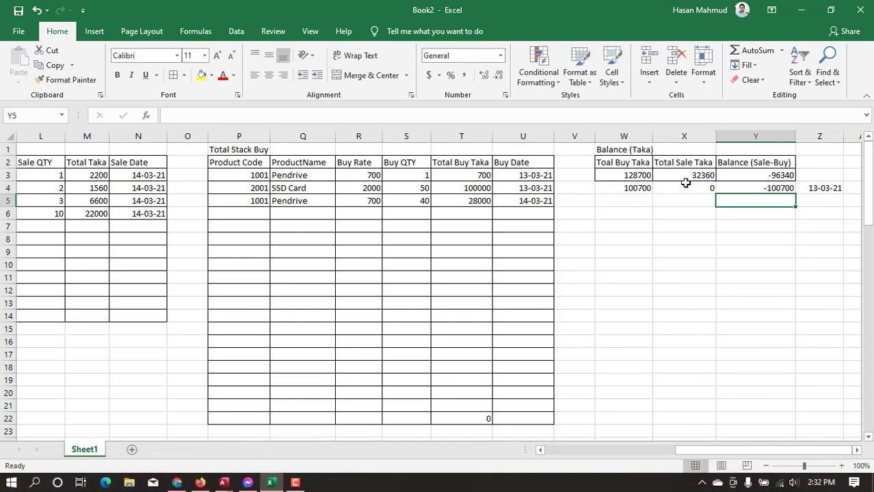
Set the balance lookup date in Z4 to 14-03-2021 to recalculate the date-based buy, sale and balance totals
{"action": "left_click", "coordinate": [686, 187]}
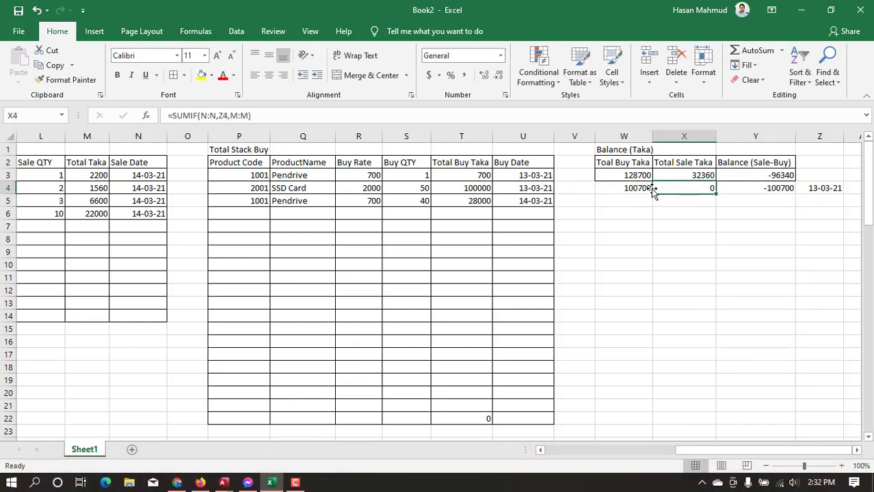
{"action": "left_click", "coordinate": [777, 189]}
{"action": "double_click", "coordinate": [815, 188]}
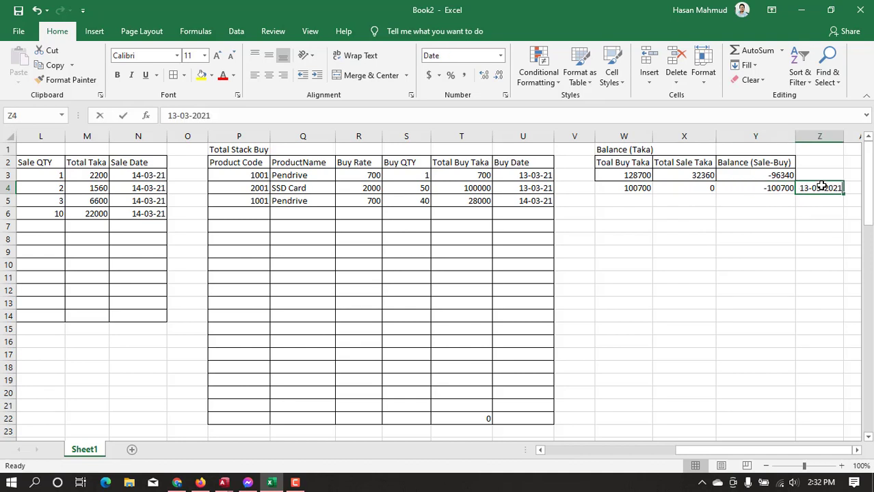
{"action": "key", "text": "BackSpace"}
{"action": "type", "text": "4"}
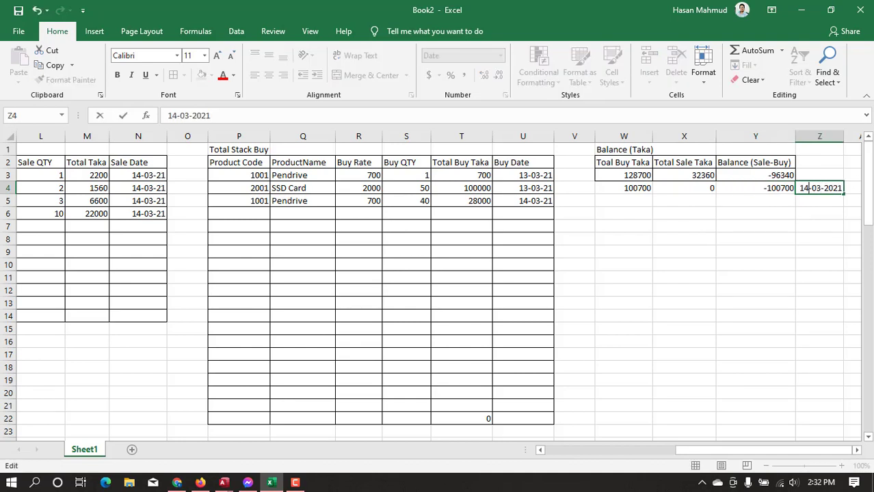
{"action": "key", "text": "Return"}
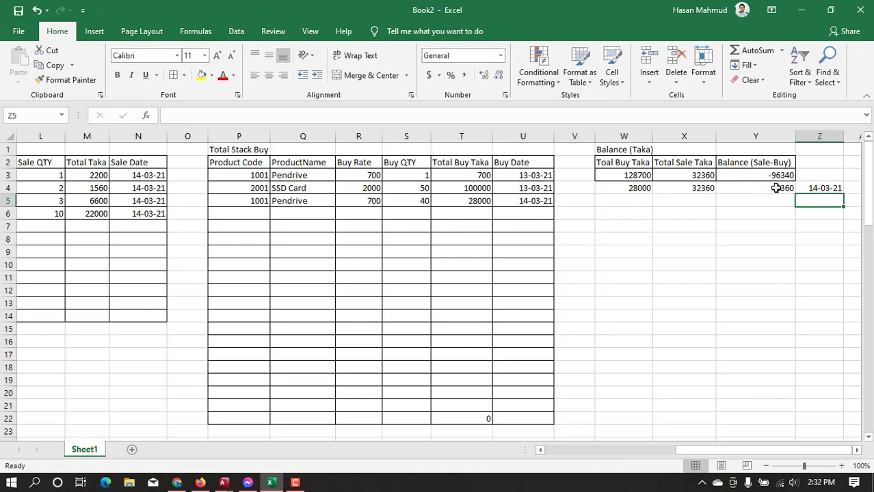
Set the SSD Card purchase's Buy Date in U4 to 14-03-2021
{"action": "left_click_drag", "start_coordinate": [140, 177], "coordinate": [144, 226]}
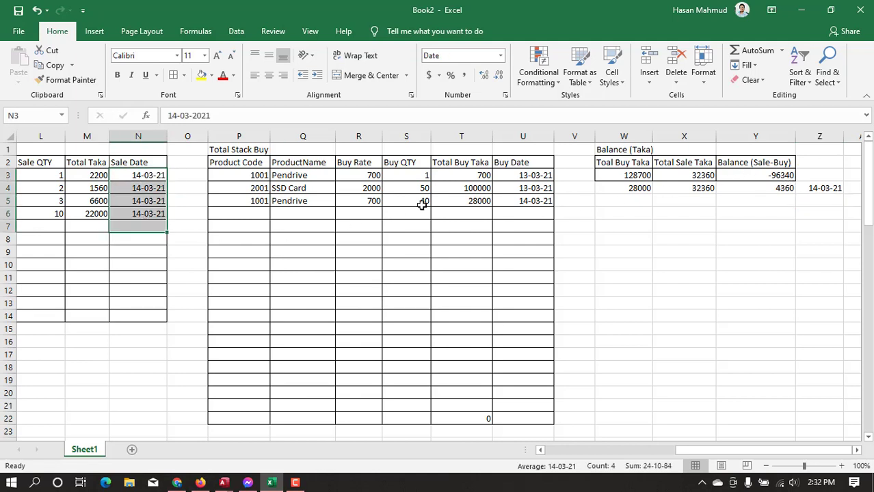
{"action": "double_click", "coordinate": [524, 190]}
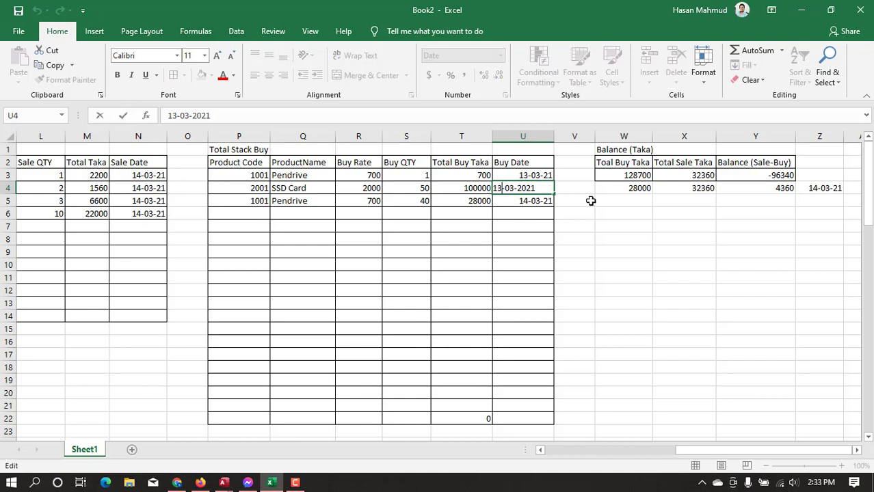
{"action": "key", "text": "BackSpace"}
{"action": "type", "text": "4"}
{"action": "key", "text": "Return"}
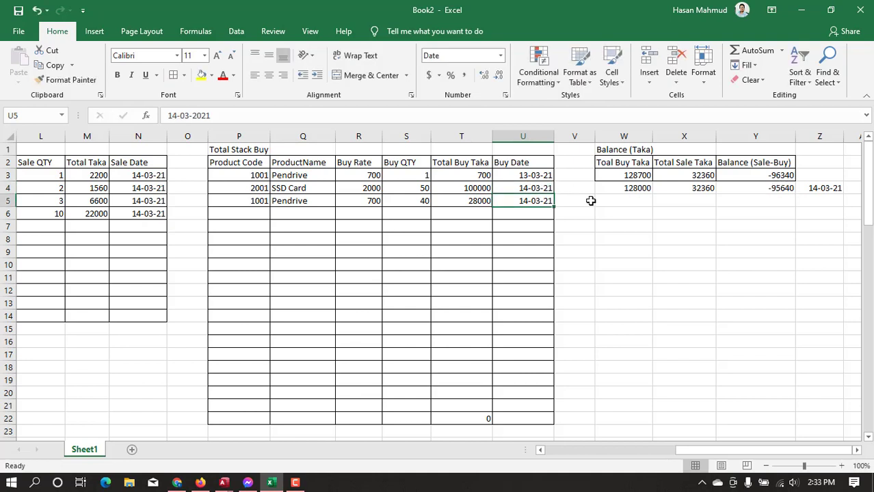
Apply borders to all cells of the balance table range W2:Y4
{"action": "left_click_drag", "start_coordinate": [620, 165], "coordinate": [753, 189]}
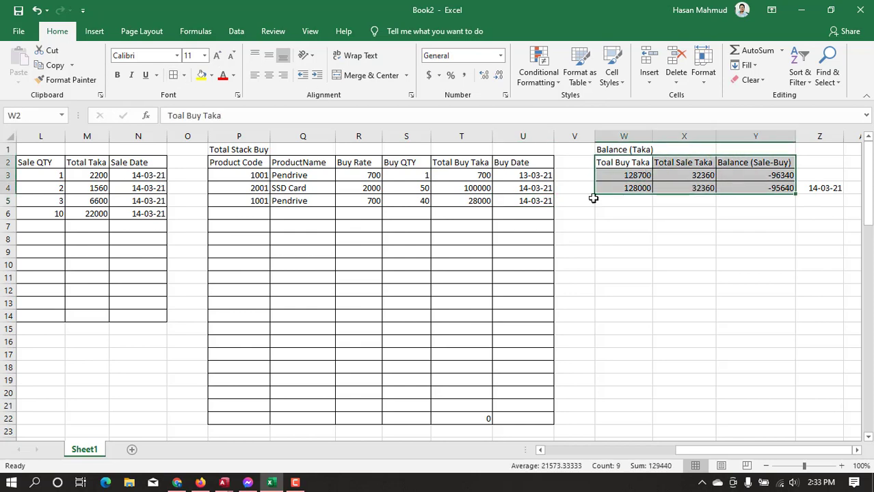
{"action": "left_click", "coordinate": [755, 205]}
{"action": "key", "text": "ctrl+s"}
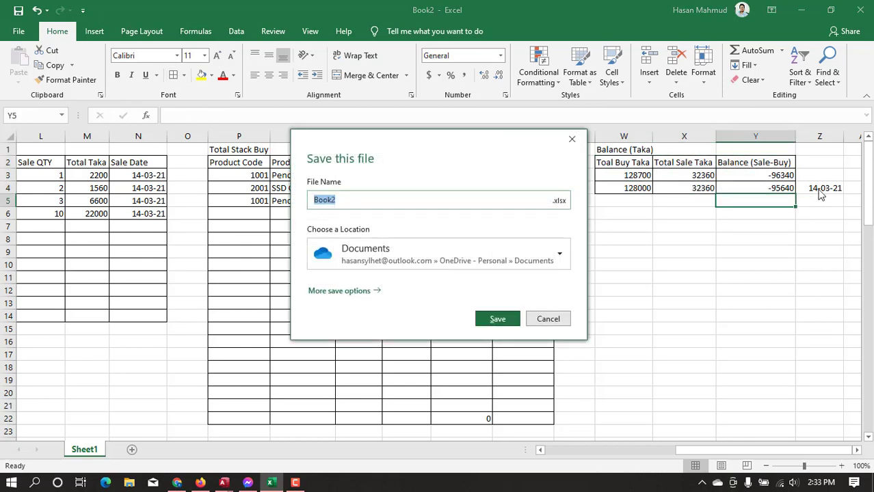
{"action": "key", "text": "Escape"}
{"action": "left_click", "coordinate": [819, 189]}
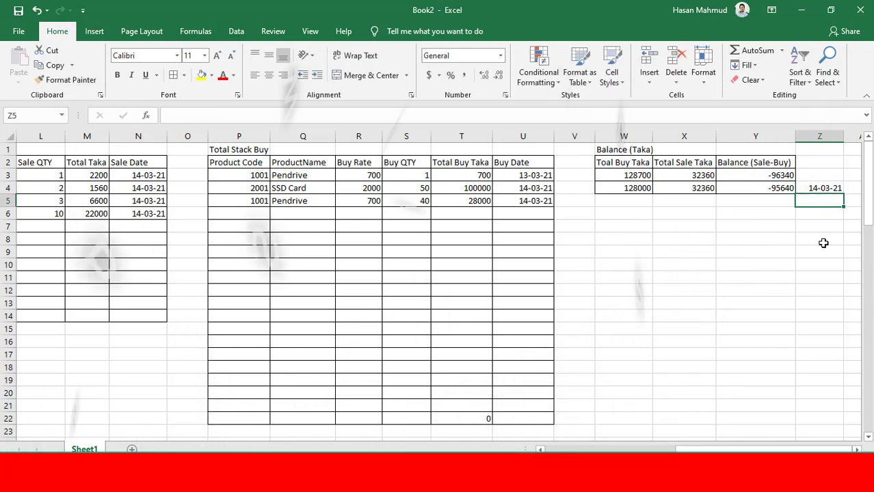
{"action": "left_click", "coordinate": [802, 264]}
Add a new worksheet after Sheet1 and return to the tables on Sheet1
{"action": "left_click_drag", "start_coordinate": [764, 449], "coordinate": [538, 450]}
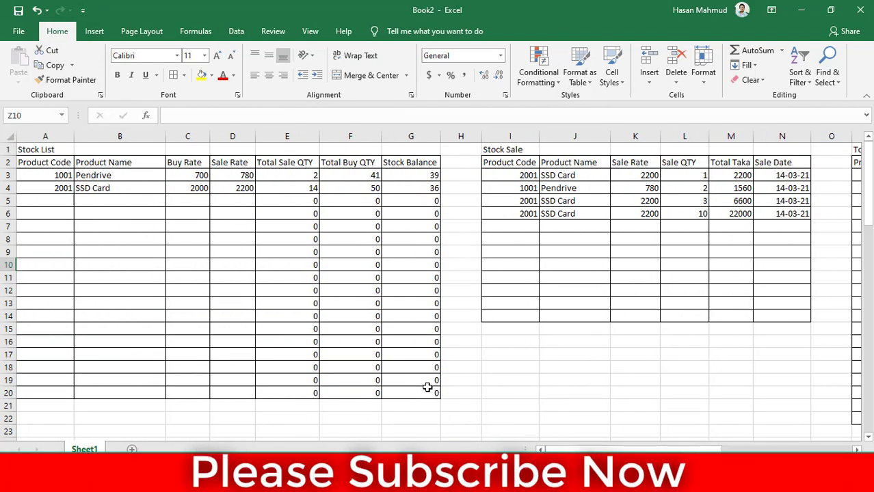
{"action": "left_click_drag", "start_coordinate": [427, 388], "coordinate": [20, 149]}
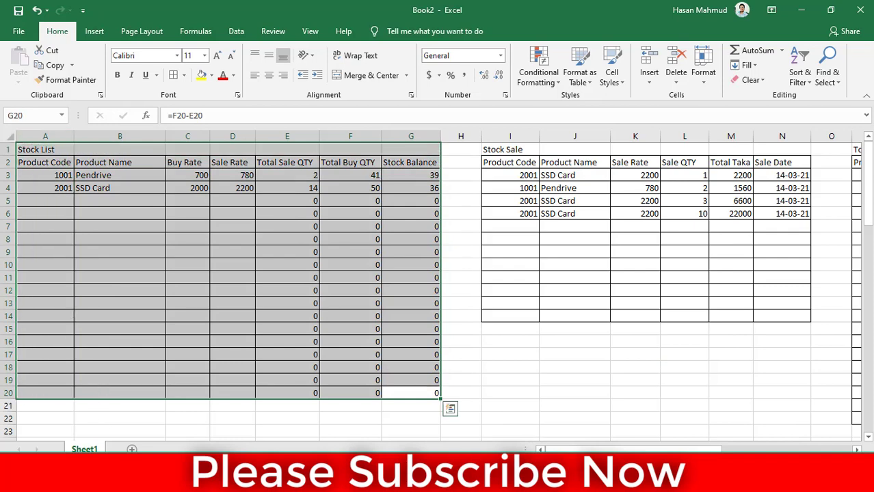
{"action": "left_click", "coordinate": [132, 450]}
{"action": "left_click", "coordinate": [85, 450]}
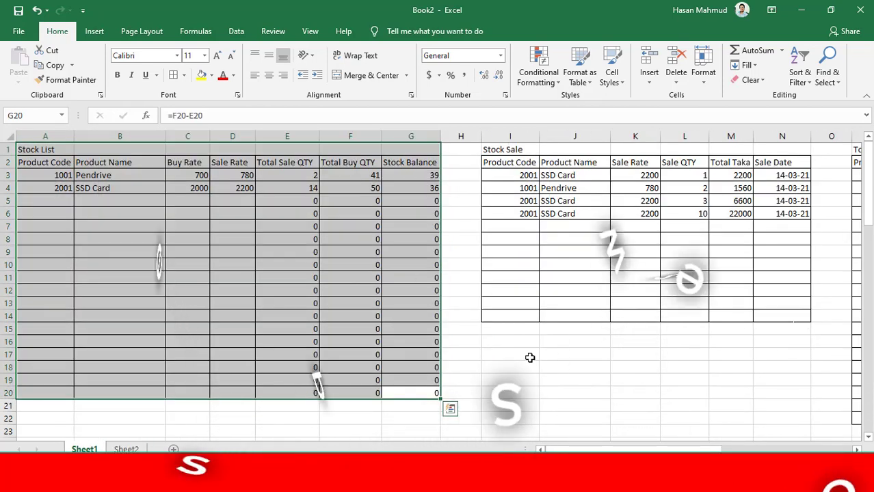
Review the Stock Sale, Total Stack Buy and Balance (Taka) tables one after another
{"action": "left_click", "coordinate": [503, 392]}
{"action": "mouse_move", "coordinate": [504, 150]}
{"action": "left_mouse_down"}
{"action": "mouse_move", "coordinate": [597, 322]}
{"action": "mouse_move", "coordinate": [786, 405]}
{"action": "left_mouse_up"}
{"action": "scroll", "coordinate": [442, 162], "scroll_direction": "right", "scroll_amount": 7}
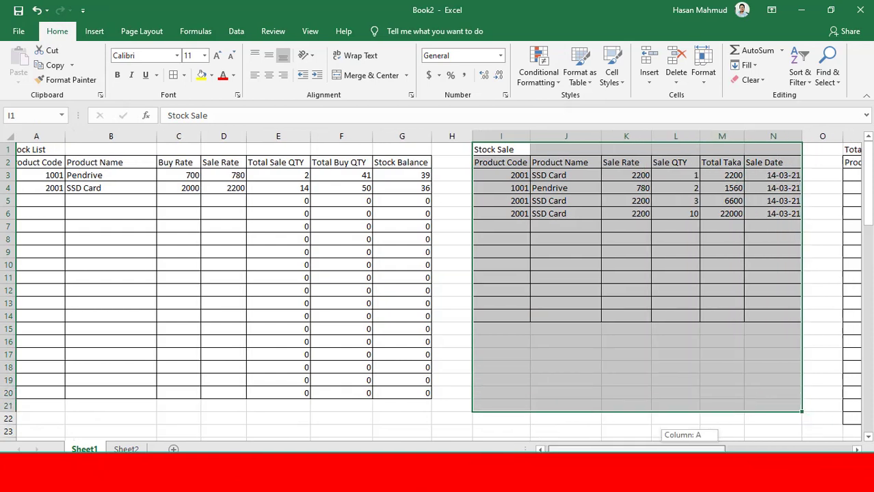
{"action": "mouse_move", "coordinate": [445, 149]}
{"action": "left_mouse_down"}
{"action": "mouse_move", "coordinate": [492, 220]}
{"action": "mouse_move", "coordinate": [679, 419]}
{"action": "mouse_move", "coordinate": [739, 420]}
{"action": "left_mouse_up"}
{"action": "scroll", "coordinate": [751, 452], "scroll_direction": "right", "scroll_amount": 4}
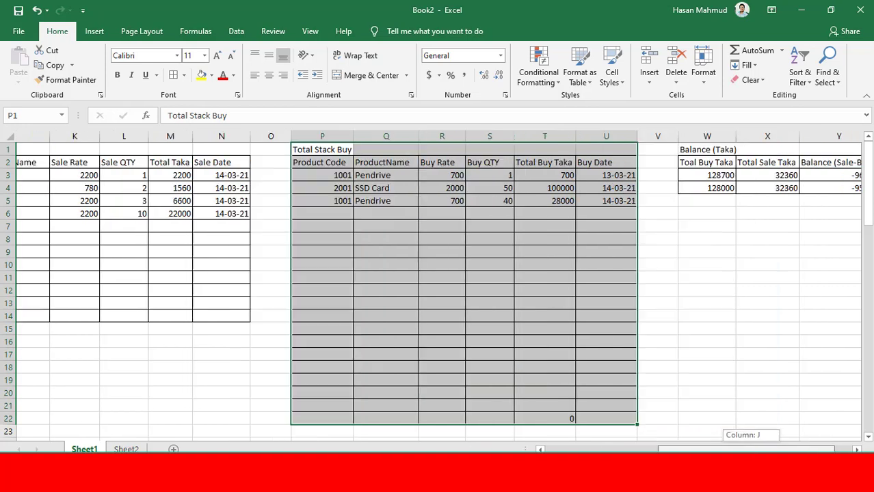
{"action": "left_click_drag", "start_coordinate": [618, 149], "coordinate": [794, 199]}
{"action": "left_click", "coordinate": [776, 254]}
{"action": "key", "text": "ctrl+s"}
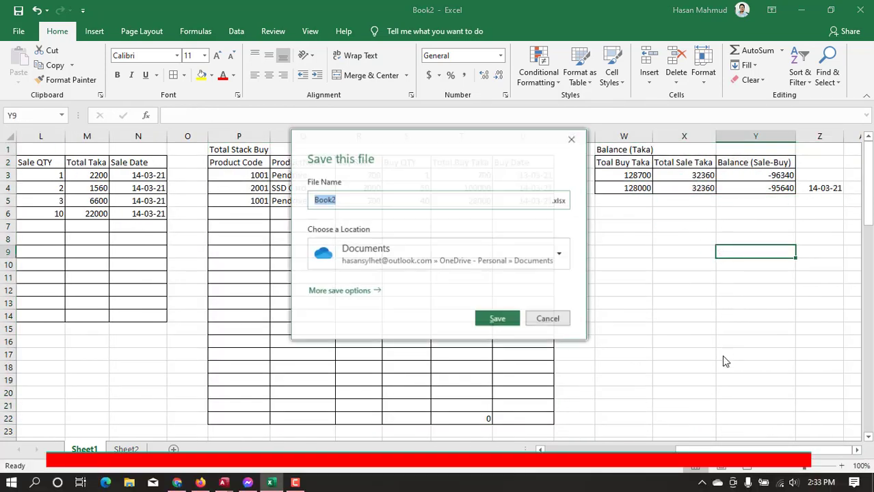
{"action": "key", "text": "Escape"}
Look over Sheet1 again, from the Stock List through the Stock Sale table to the Balance (Taka) table
{"action": "left_click_drag", "start_coordinate": [737, 451], "coordinate": [468, 428]}
{"action": "left_click", "coordinate": [208, 253]}
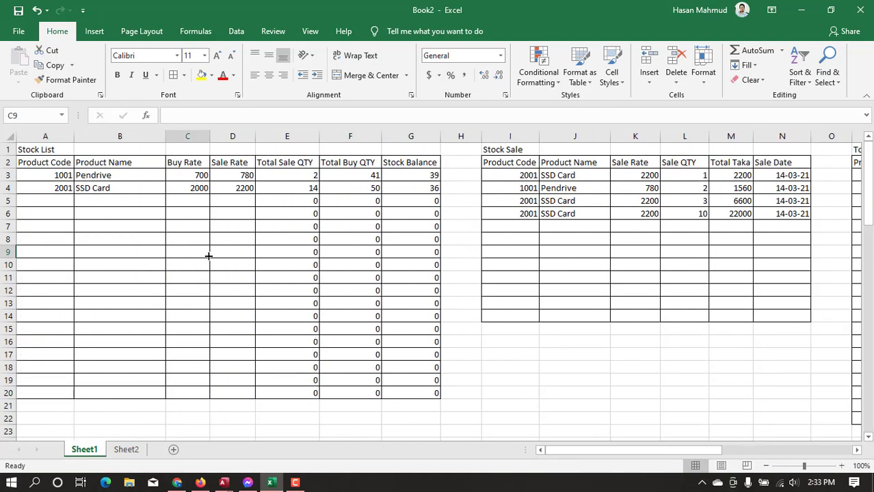
{"action": "scroll", "coordinate": [220, 260], "scroll_direction": "down", "scroll_amount": 6}
{"action": "scroll", "coordinate": [223, 262], "scroll_direction": "up", "scroll_amount": 6}
{"action": "scroll", "coordinate": [223, 261], "scroll_direction": "down", "scroll_amount": 7}
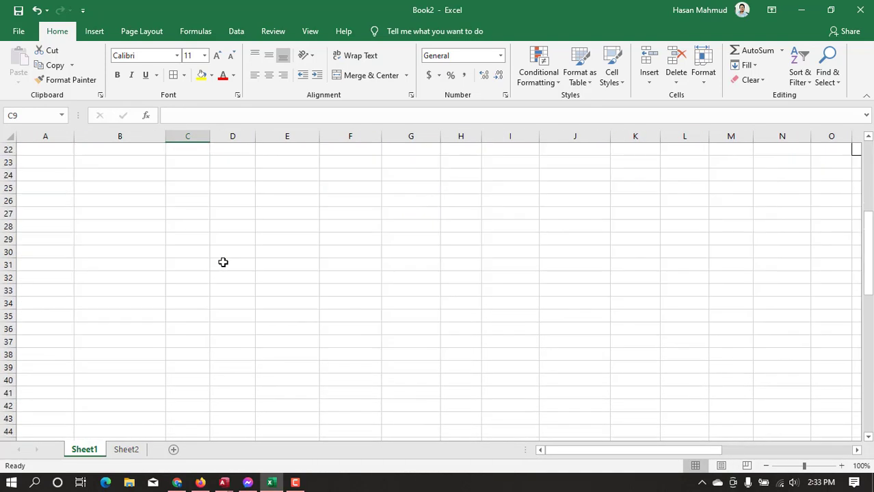
{"action": "scroll", "coordinate": [230, 273], "scroll_direction": "up", "scroll_amount": 7}
{"action": "left_click_drag", "start_coordinate": [512, 162], "coordinate": [781, 352]}
{"action": "left_click_drag", "start_coordinate": [587, 450], "coordinate": [677, 450]}
{"action": "scroll", "coordinate": [483, 262], "scroll_direction": "down", "scroll_amount": 5}
{"action": "scroll", "coordinate": [482, 262], "scroll_direction": "down", "scroll_amount": 1}
{"action": "scroll", "coordinate": [480, 262], "scroll_direction": "up", "scroll_amount": 6}
{"action": "scroll", "coordinate": [686, 242], "scroll_direction": "right", "scroll_amount": 7}
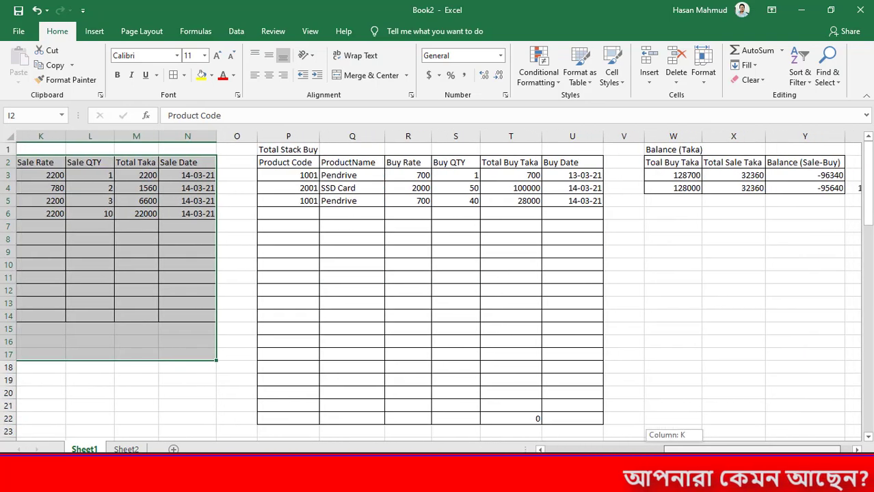
{"action": "left_click_drag", "start_coordinate": [627, 154], "coordinate": [803, 203]}
{"action": "scroll", "coordinate": [437, 288], "scroll_direction": "left", "scroll_amount": 10}
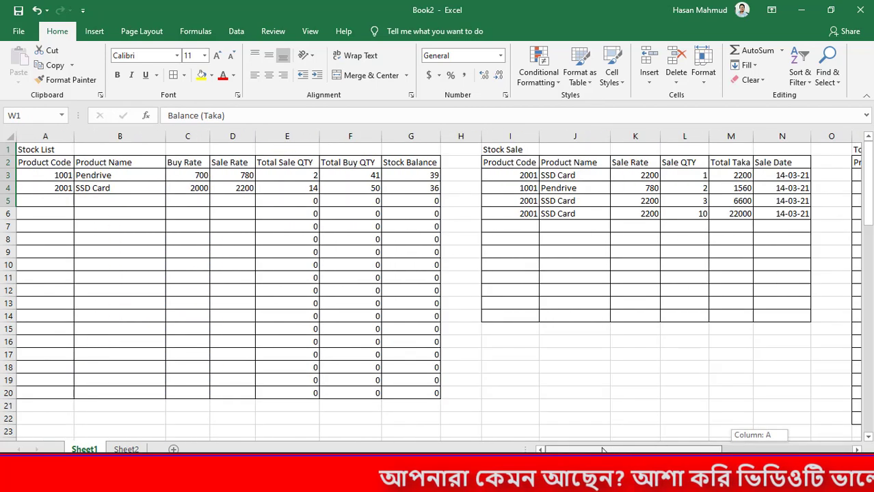
Examine the Total Sale QTY, Total Buy QTY and Stock Balance columns and the product rows of the Stock List
{"action": "left_click_drag", "start_coordinate": [365, 134], "coordinate": [400, 137]}
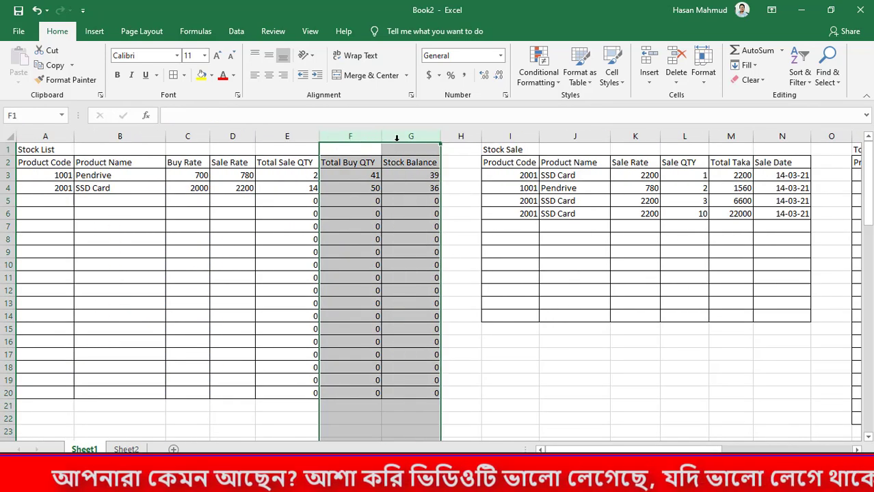
{"action": "left_click_drag", "start_coordinate": [414, 137], "coordinate": [287, 135]}
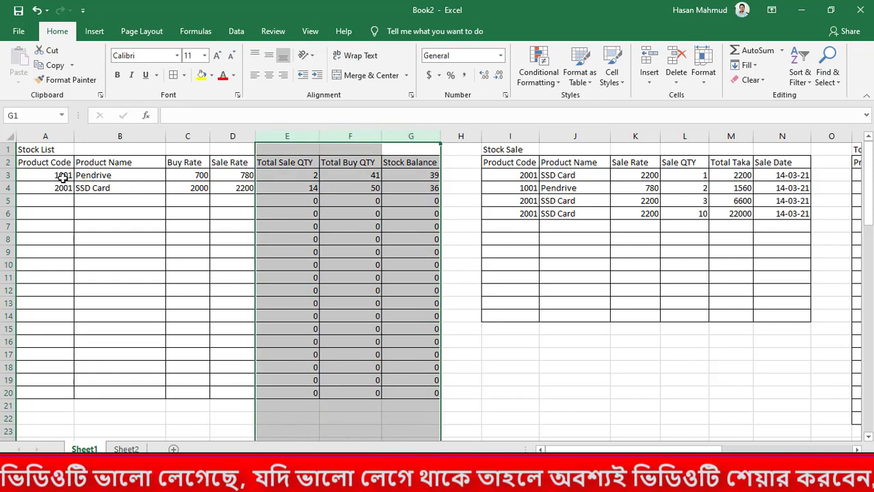
{"action": "left_click_drag", "start_coordinate": [60, 171], "coordinate": [412, 201]}
{"action": "left_click", "coordinate": [496, 298]}
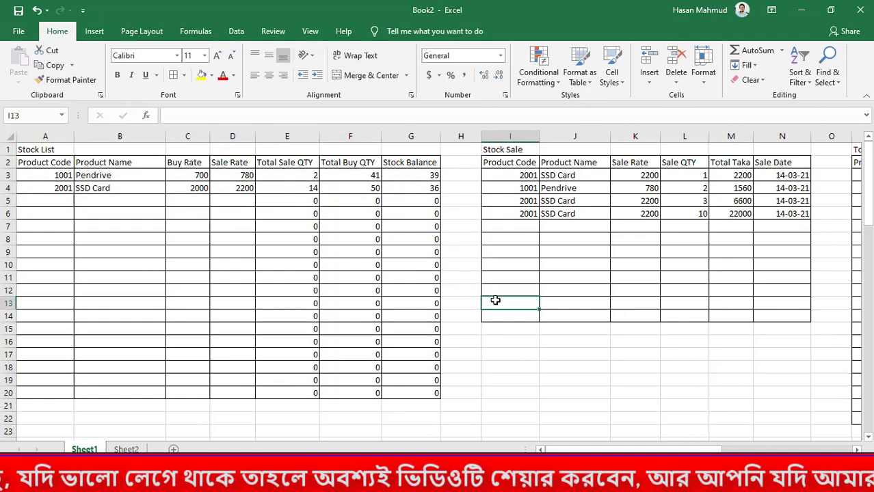
{"action": "key", "text": "ctrl+s"}
{"action": "key", "text": "Escape"}
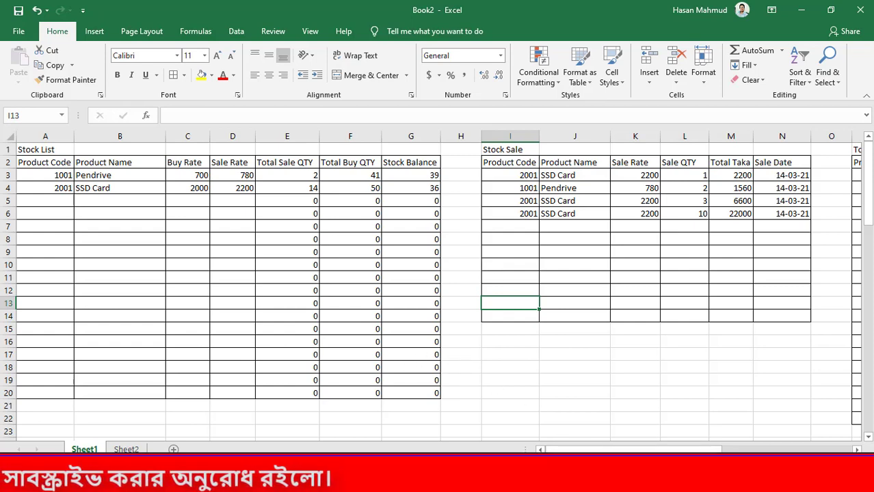
Review the filled Stock List and Stock Sale rows, the empty sale rows 7 to 14 and the Total Stack Buy table
{"action": "mouse_move", "coordinate": [561, 449]}
{"action": "left_mouse_down"}
{"action": "mouse_move", "coordinate": [690, 449]}
{"action": "mouse_move", "coordinate": [557, 449]}
{"action": "left_mouse_up"}
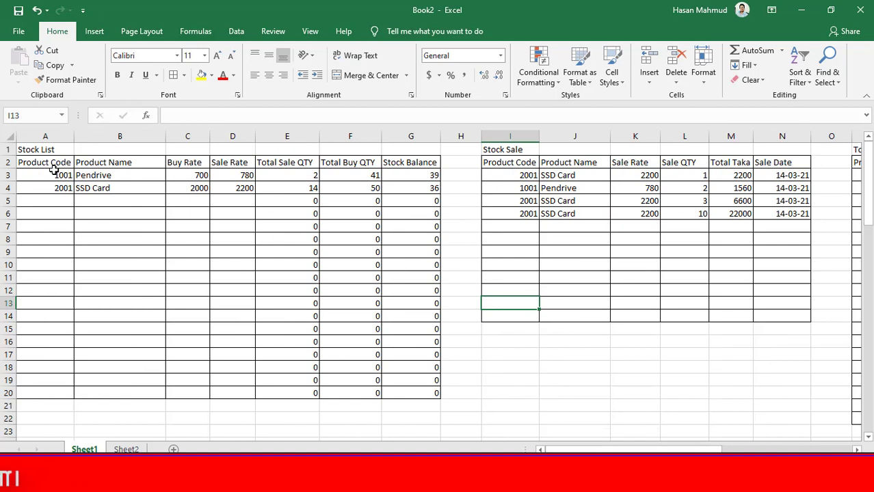
{"action": "left_click_drag", "start_coordinate": [55, 174], "coordinate": [445, 186]}
{"action": "left_click_drag", "start_coordinate": [516, 180], "coordinate": [783, 208]}
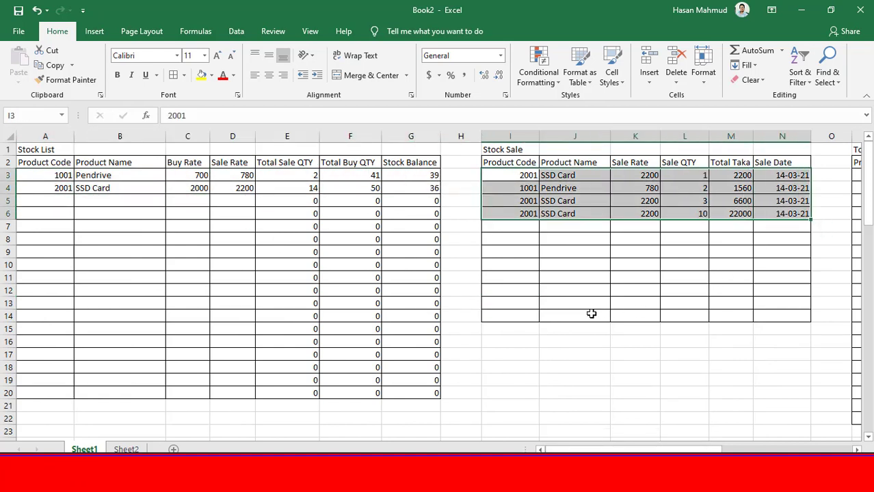
{"action": "left_click_drag", "start_coordinate": [517, 230], "coordinate": [774, 314]}
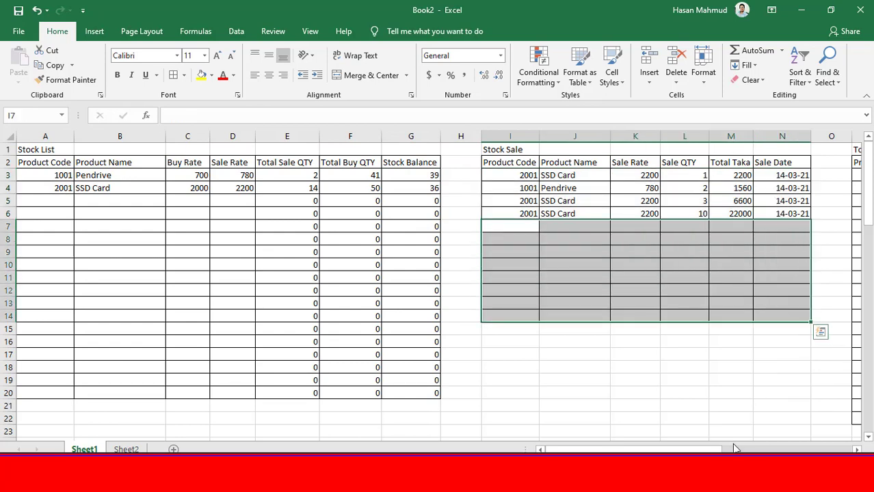
{"action": "left_click_drag", "start_coordinate": [700, 451], "coordinate": [770, 451]}
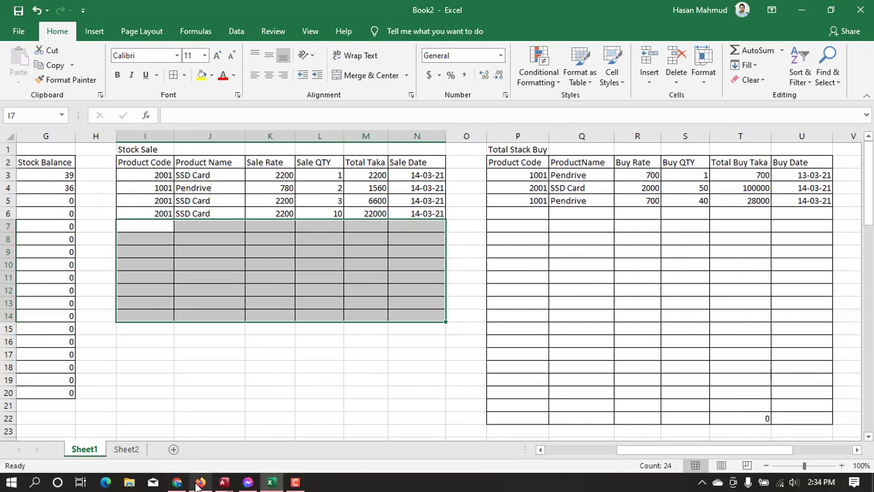
Switch to Firefox and look over the Excel Mahmud Facebook group and the YouTube channel's uploaded videos
{"action": "left_click", "coordinate": [200, 483]}
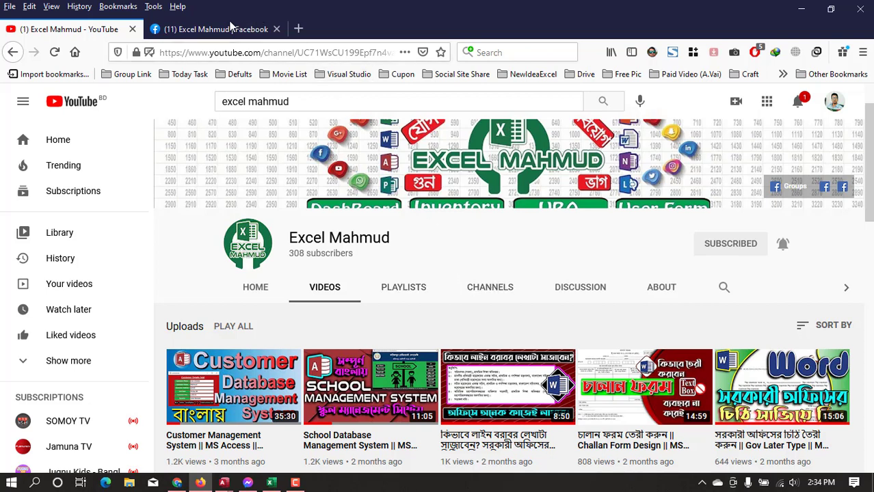
{"action": "left_click", "coordinate": [198, 28]}
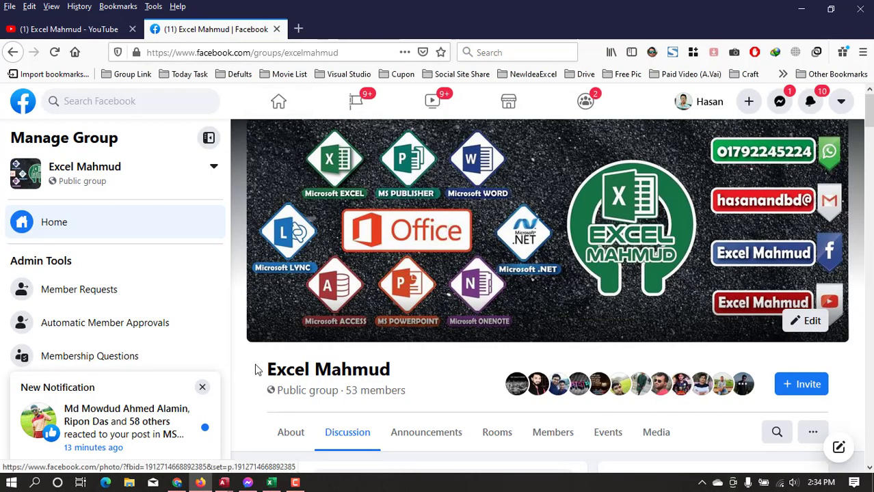
{"action": "scroll", "coordinate": [607, 331], "scroll_direction": "down", "scroll_amount": 1}
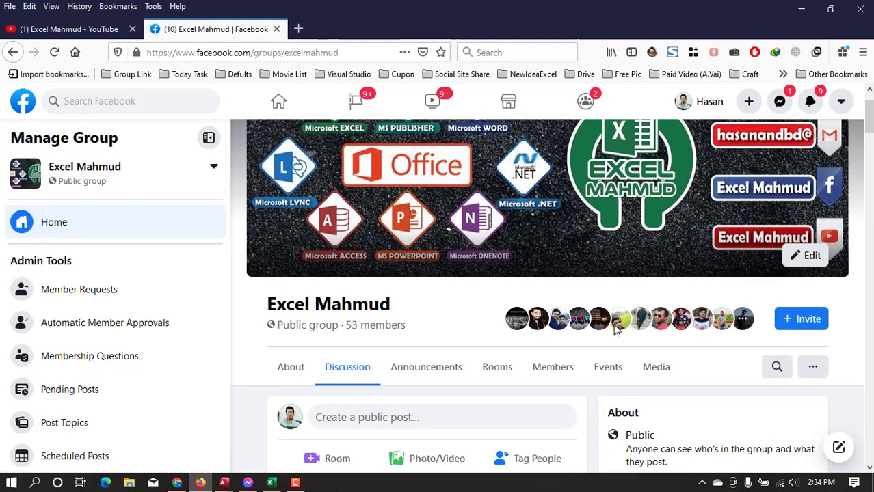
{"action": "scroll", "coordinate": [540, 307], "scroll_direction": "down", "scroll_amount": 2}
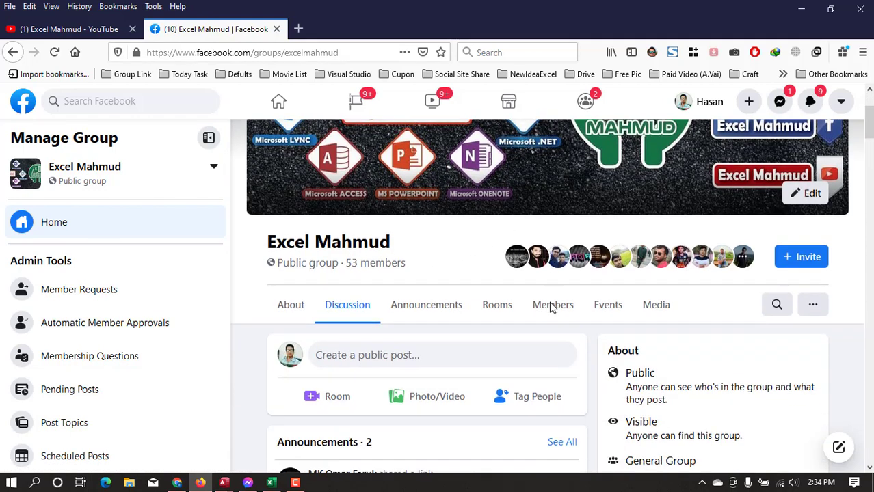
{"action": "scroll", "coordinate": [504, 299], "scroll_direction": "down", "scroll_amount": 1}
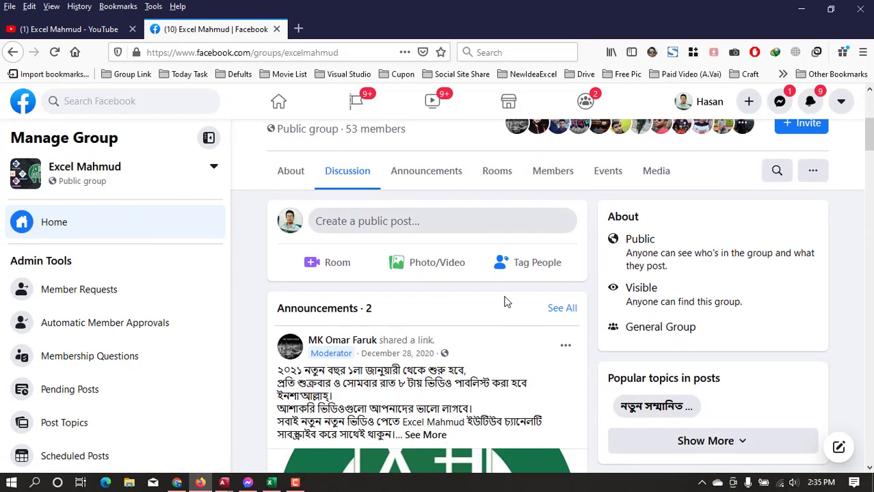
{"action": "scroll", "coordinate": [503, 302], "scroll_direction": "up", "scroll_amount": 4}
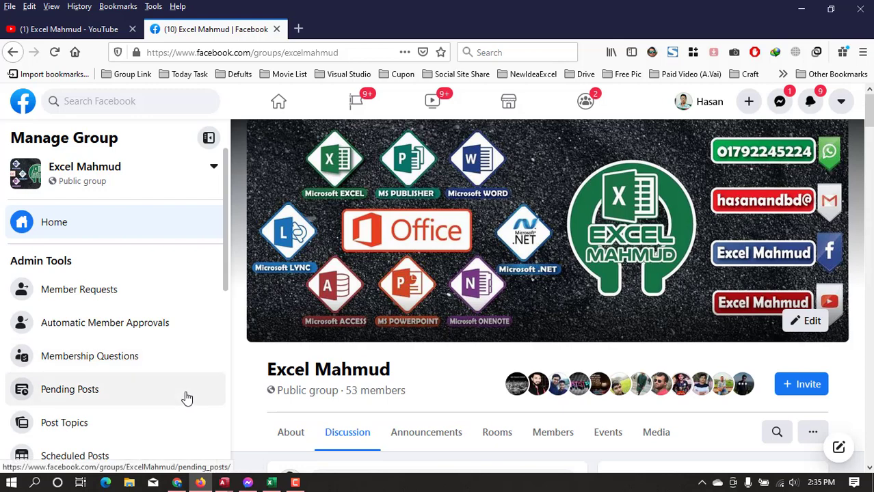
{"action": "scroll", "coordinate": [344, 349], "scroll_direction": "down", "scroll_amount": 1}
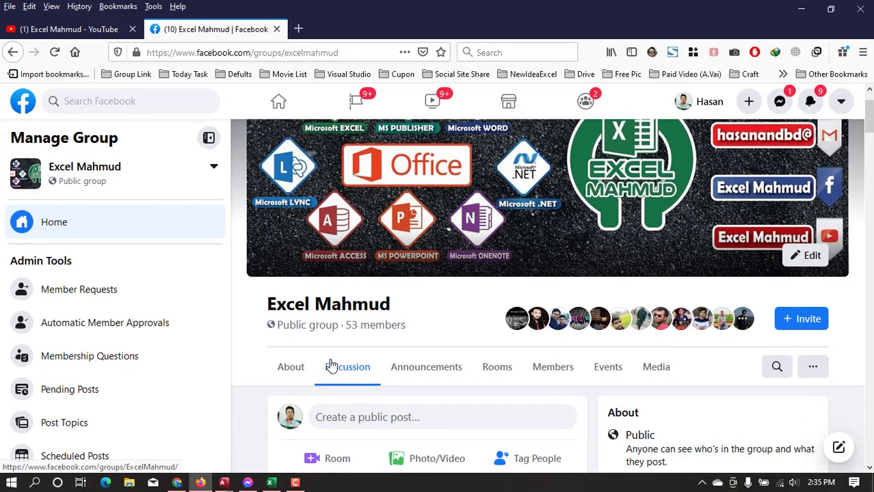
{"action": "left_click", "coordinate": [67, 28]}
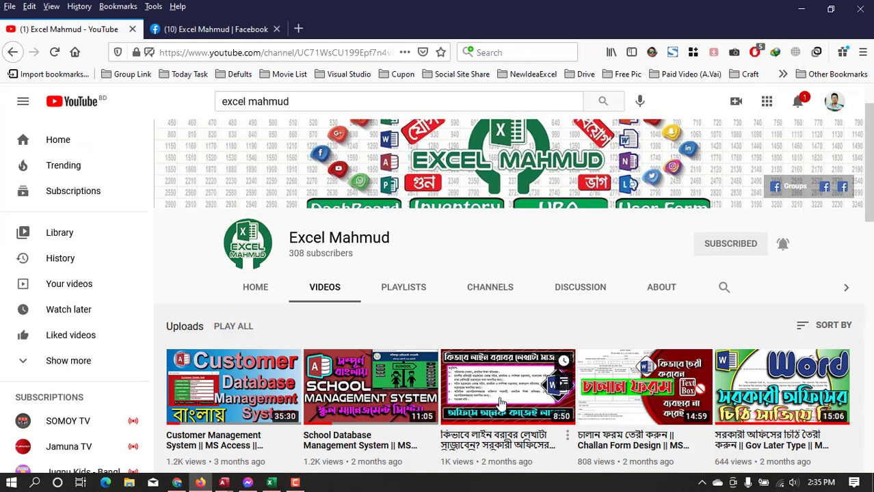
{"action": "scroll", "coordinate": [340, 463], "scroll_direction": "down", "scroll_amount": 3}
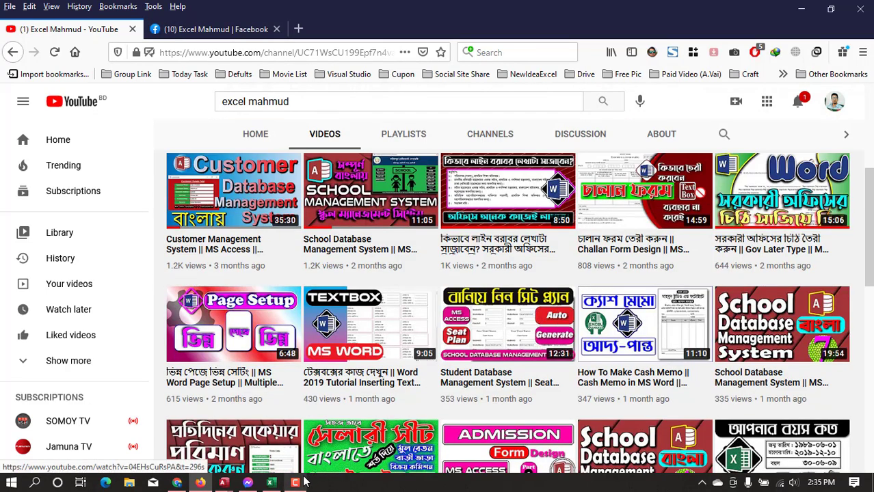